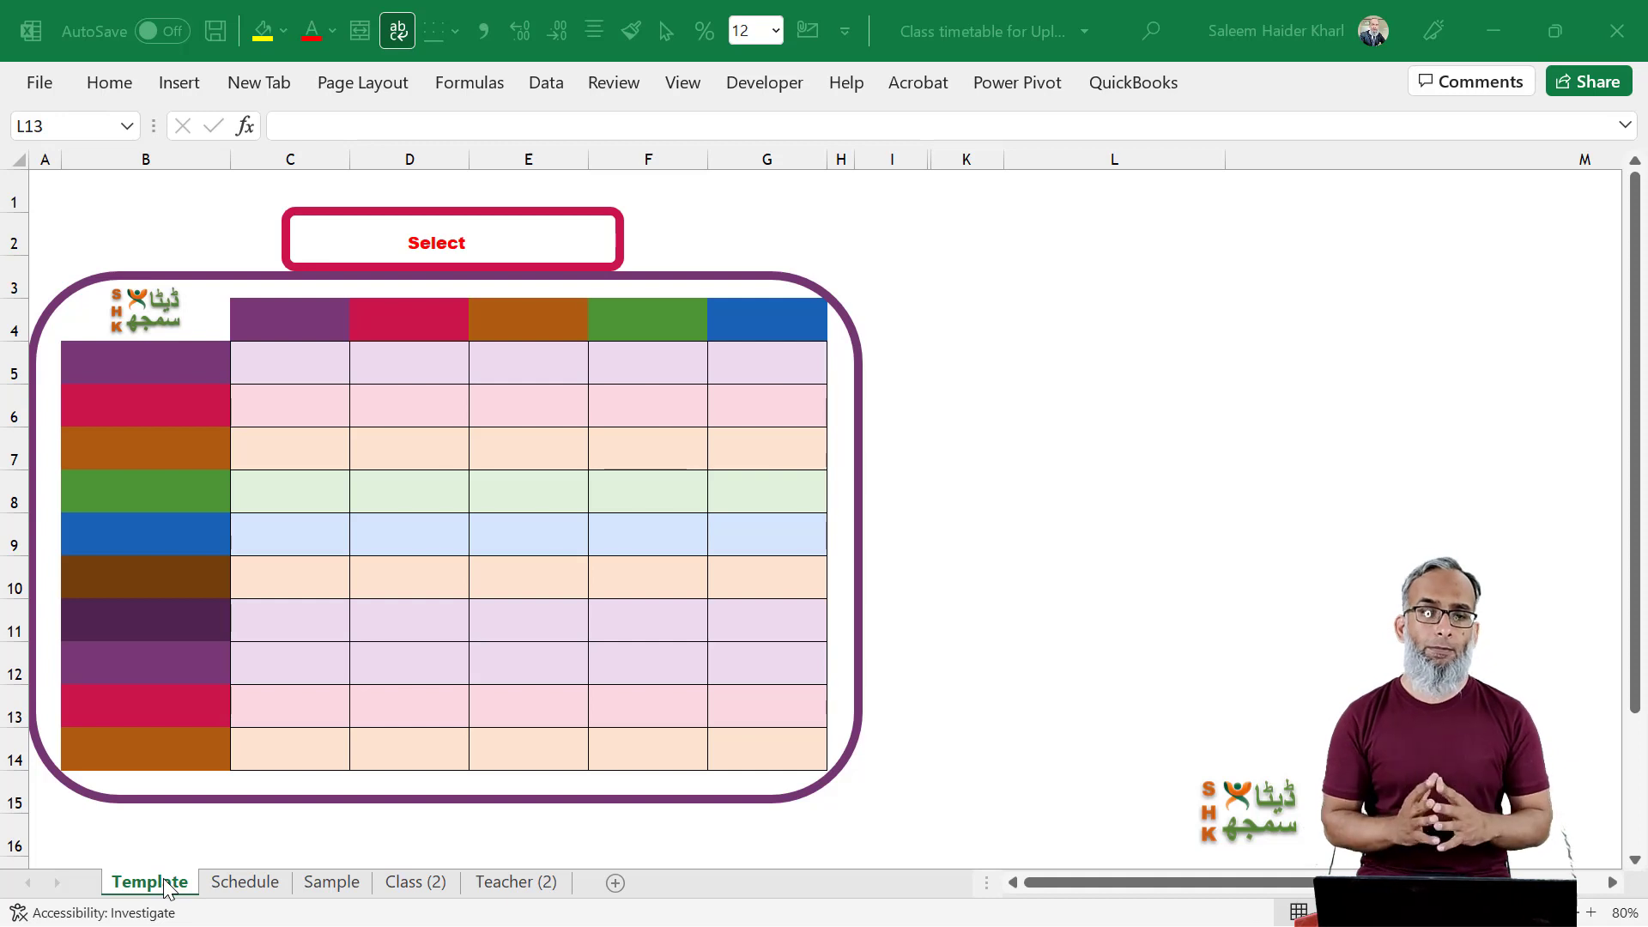
Clear the TS Comb, SC Comb and Time range formulas in rows 3 to 9 of the Schedule sheet.
left_click(244, 883)
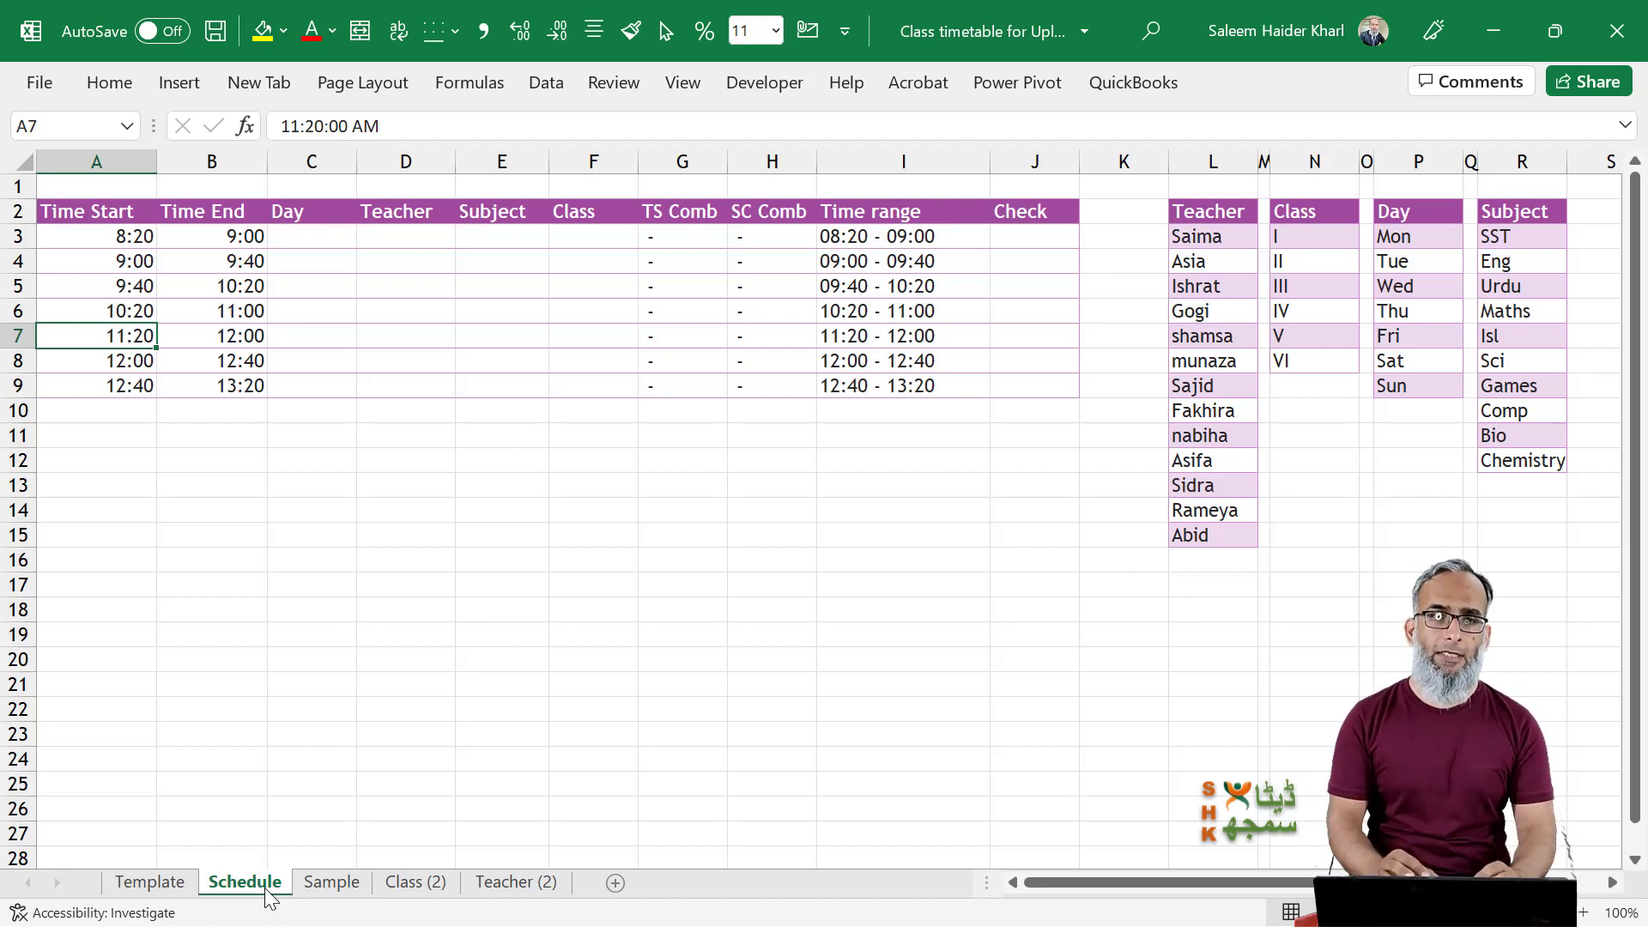
left_click(674, 357)
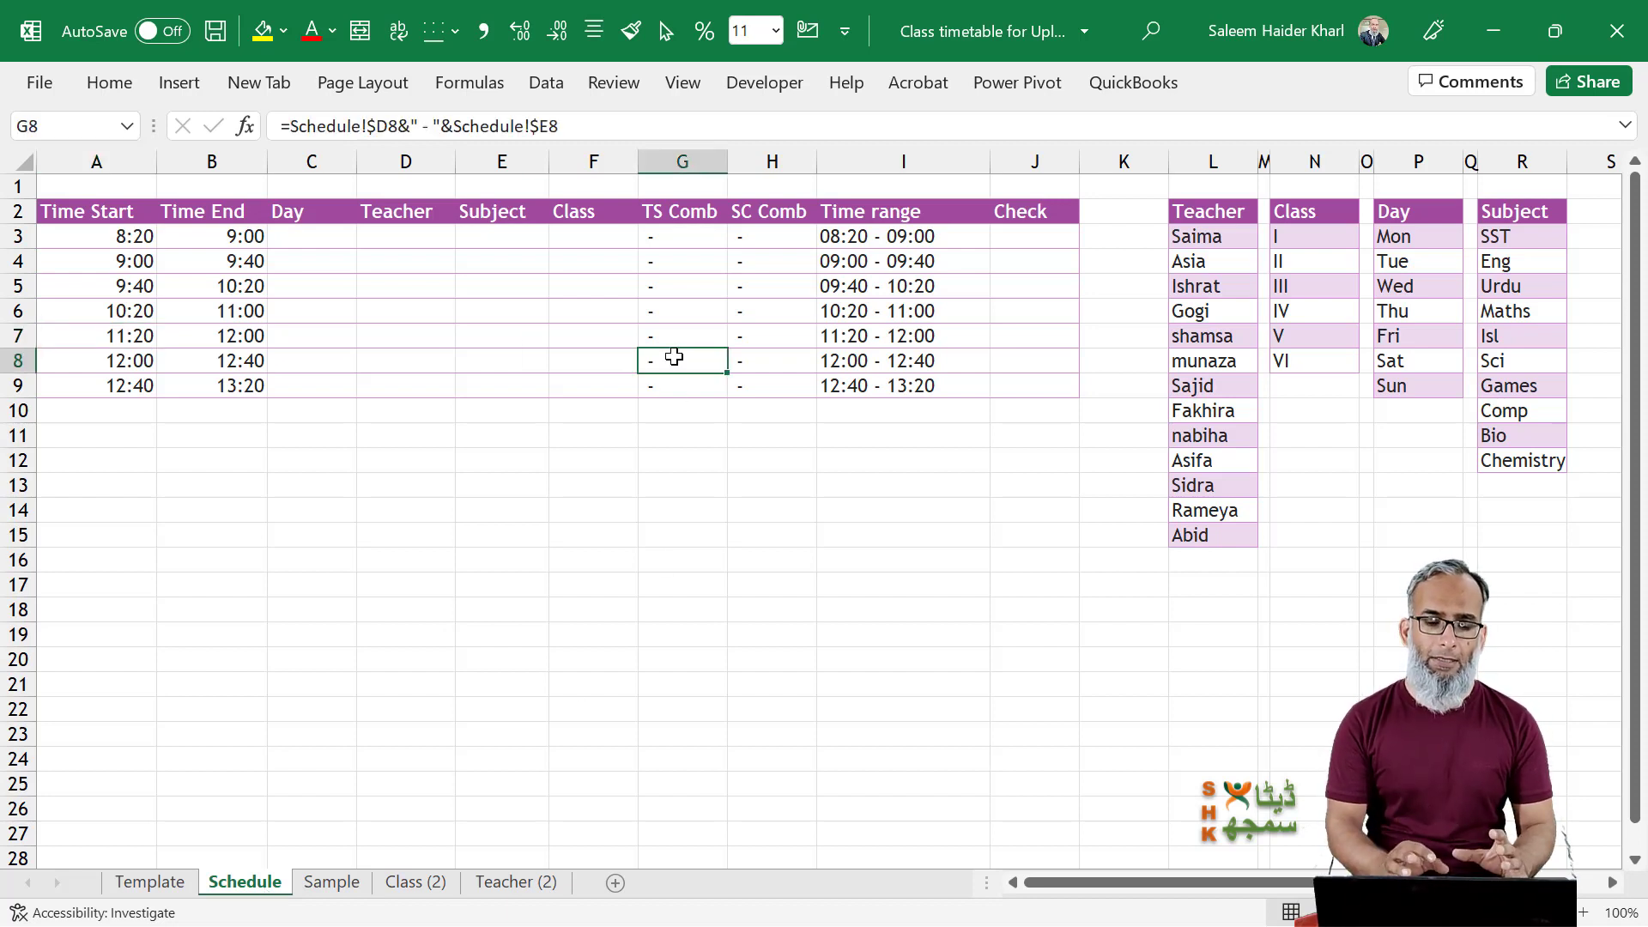
key("Up")
key("Up")
key("Up")
key("Up")
key("Up")
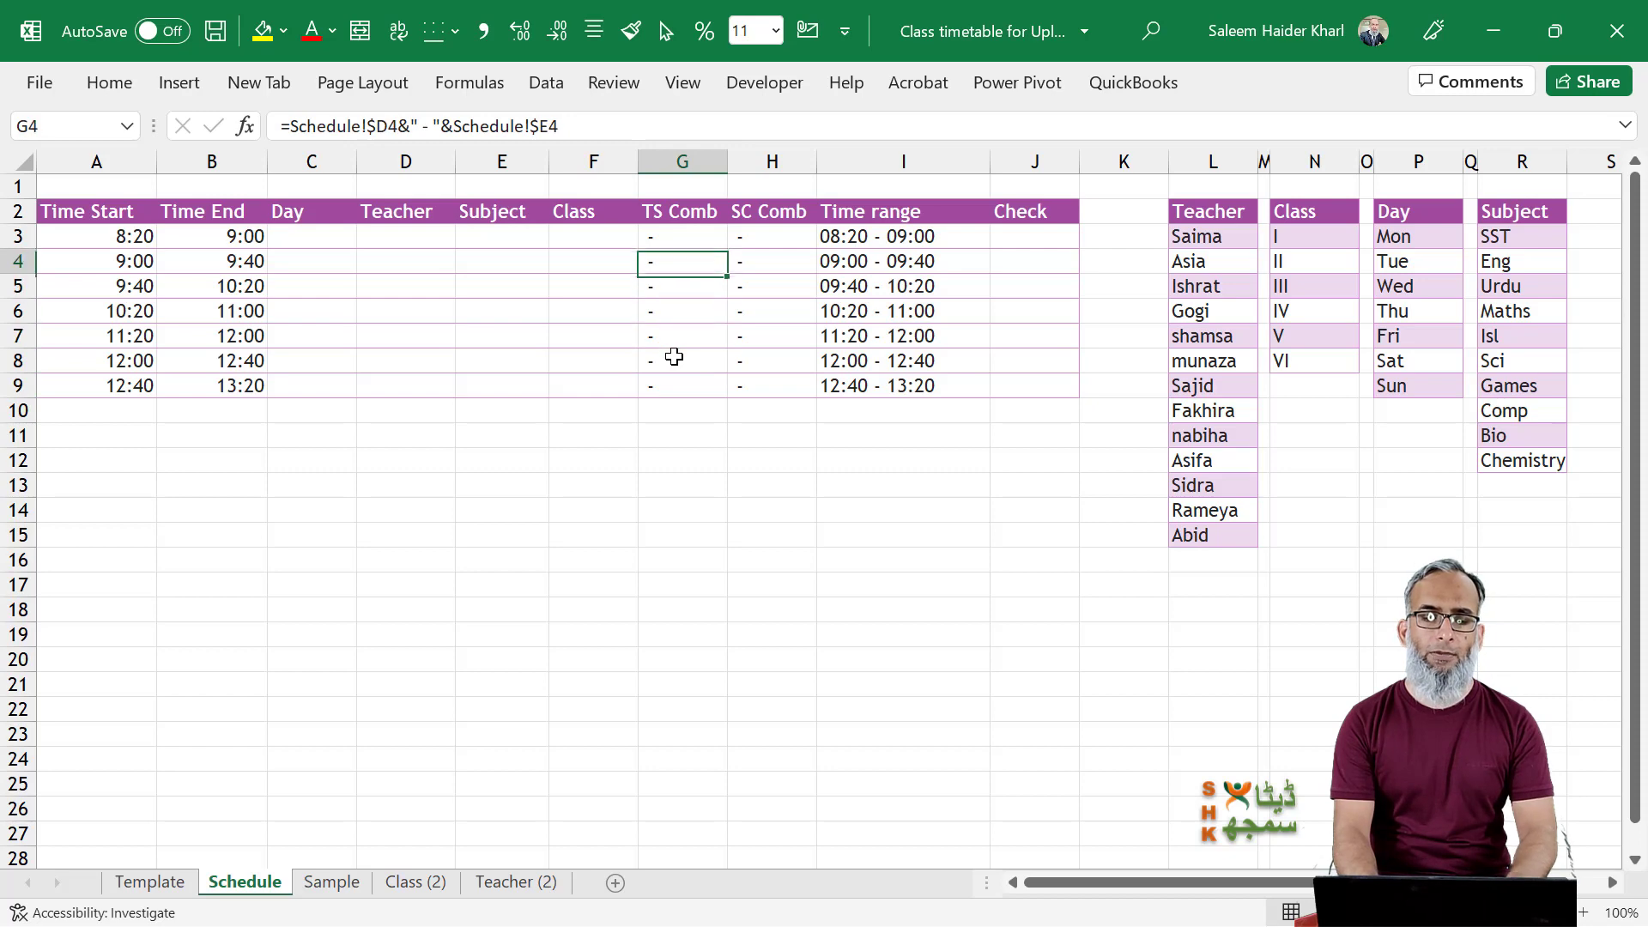
key("shift+Down")
key("shift+Down")
key("shift+Down")
key("shift+Down")
key("shift+Down")
key("shift+Down")
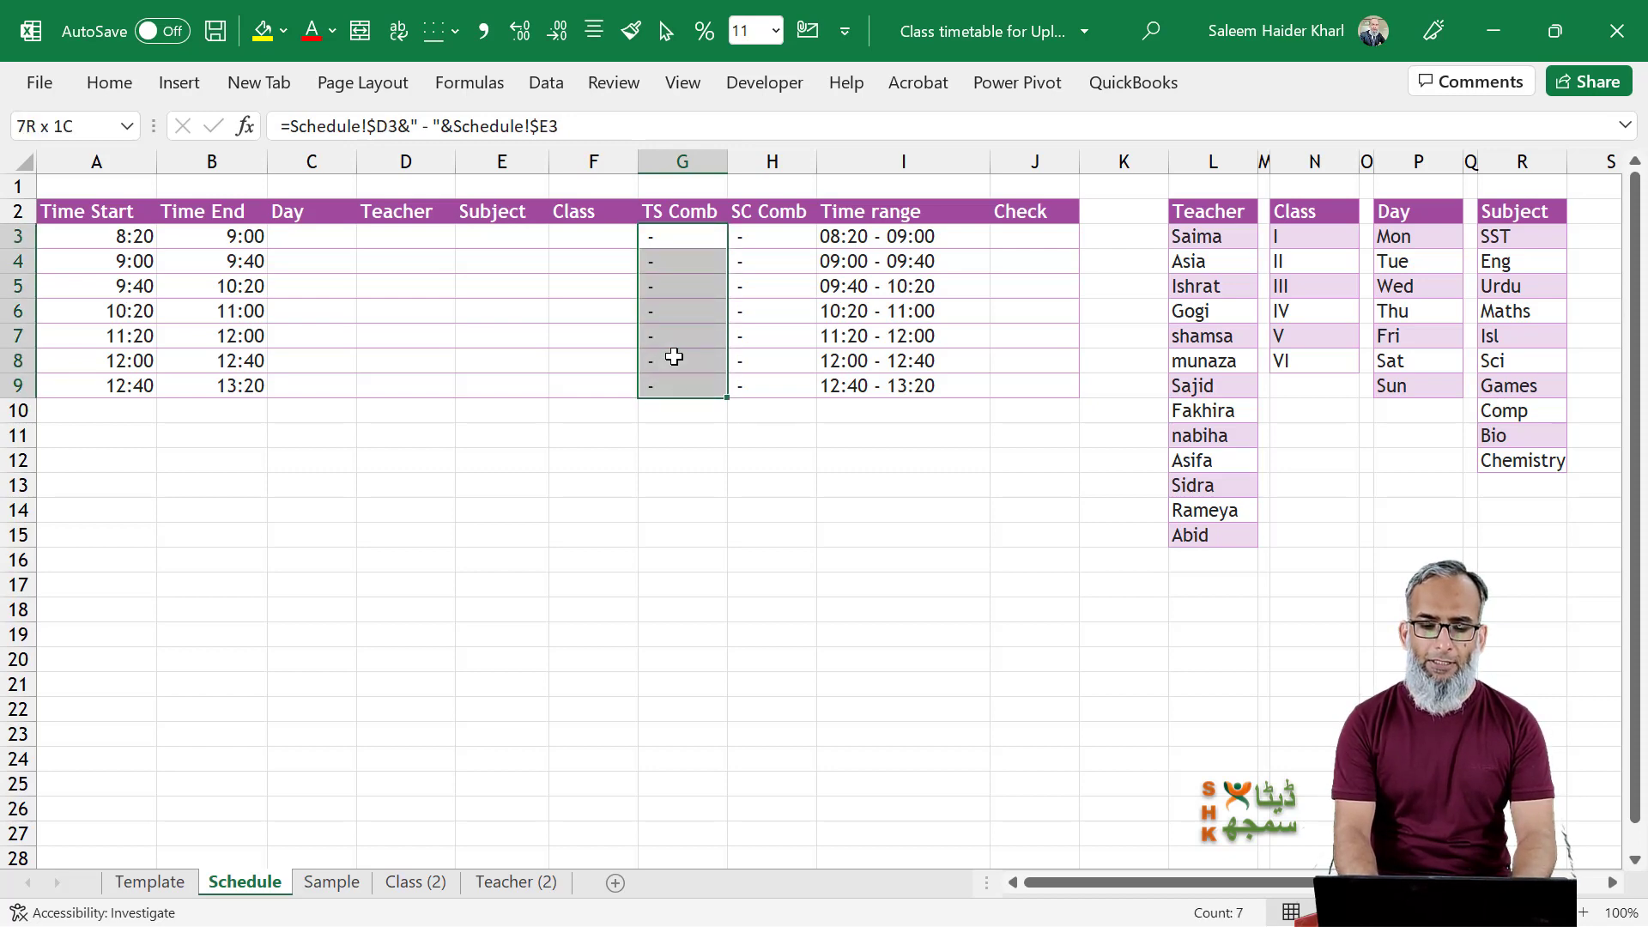
key("shift+Right")
key("shift+Right")
key("shift+Right")
Review the filled-in schedule on the Sample sheet and compare it with the blank Template and Schedule sheets.
key("ctrl+Page_Down")
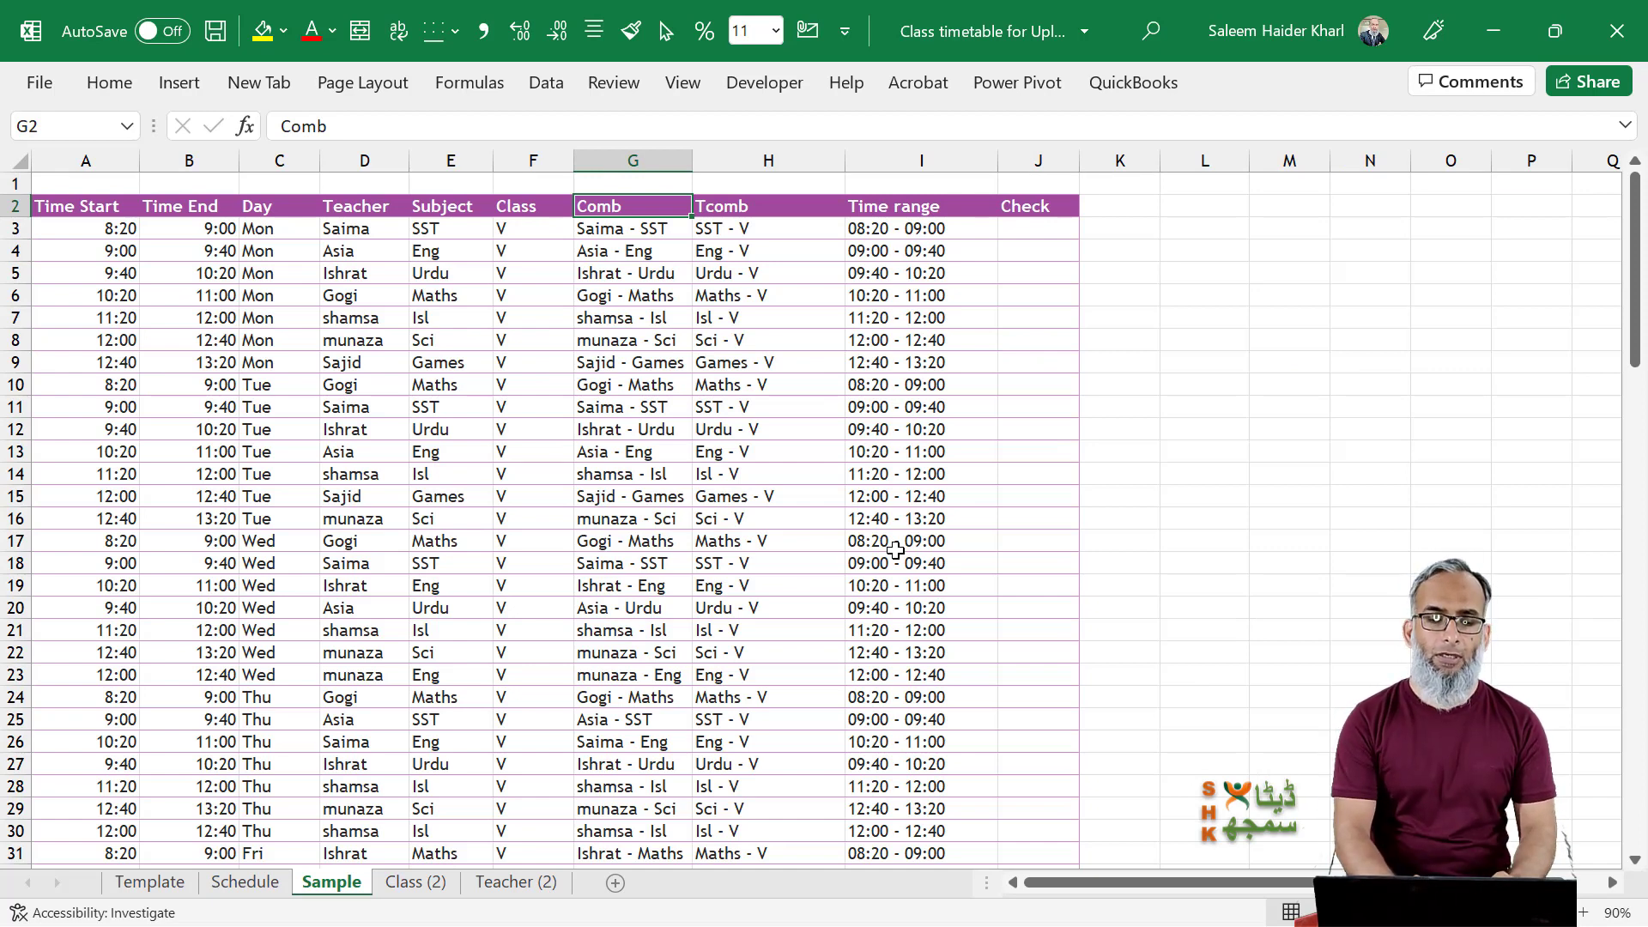
left_click(383, 387)
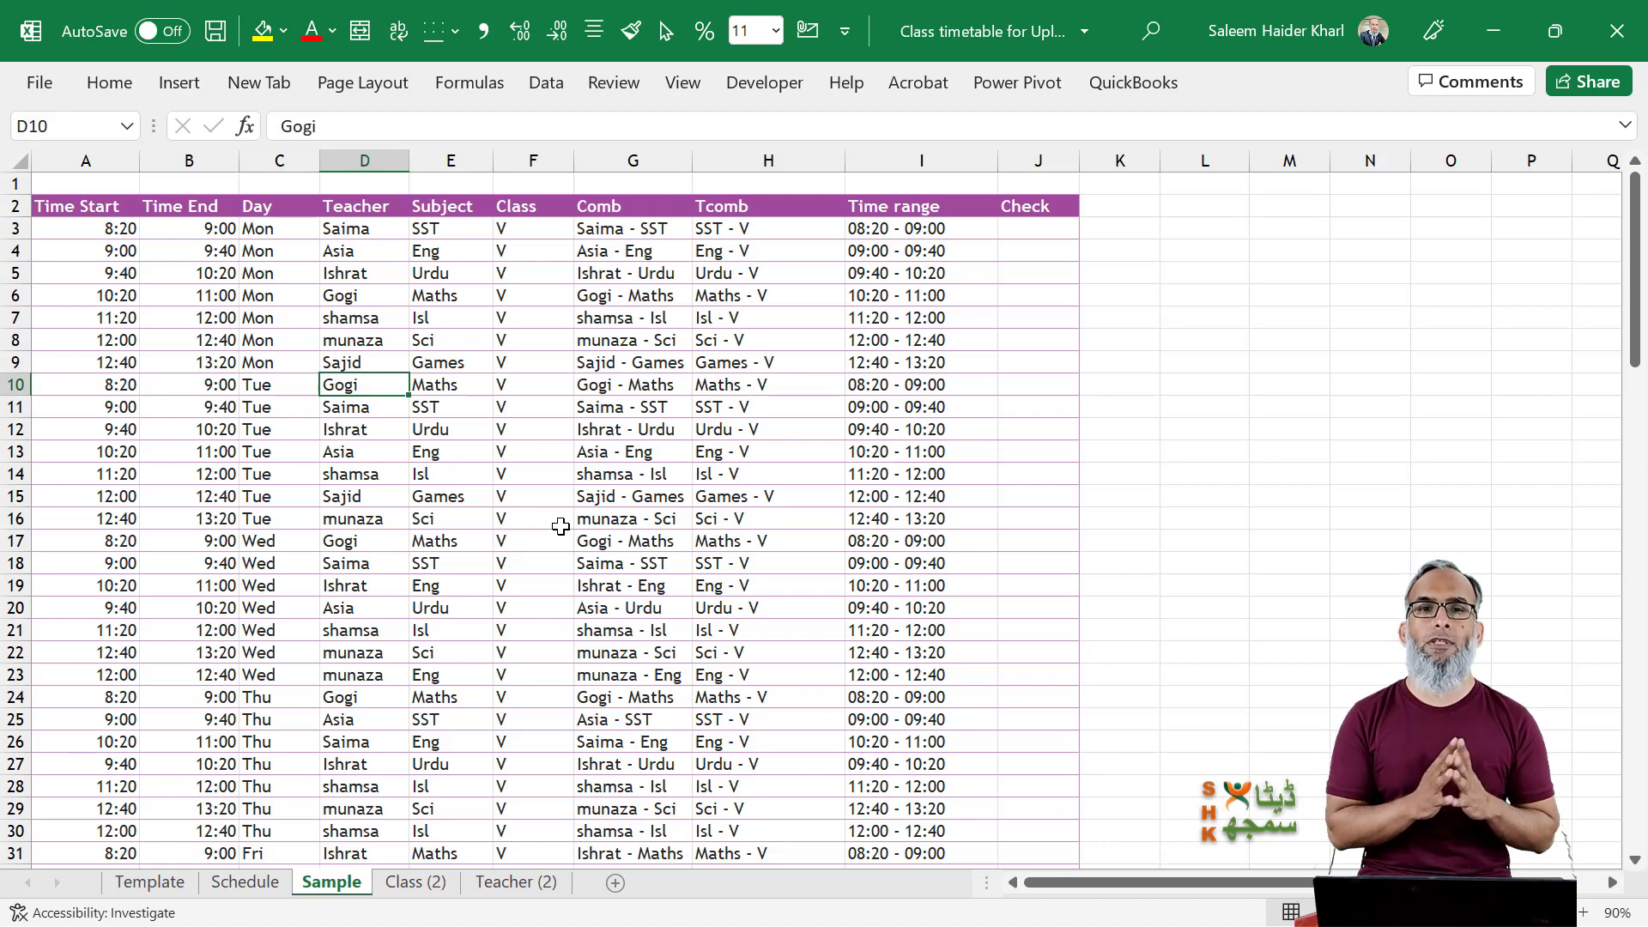
key("ctrl+Page_Up")
key("ctrl+Page_Up")
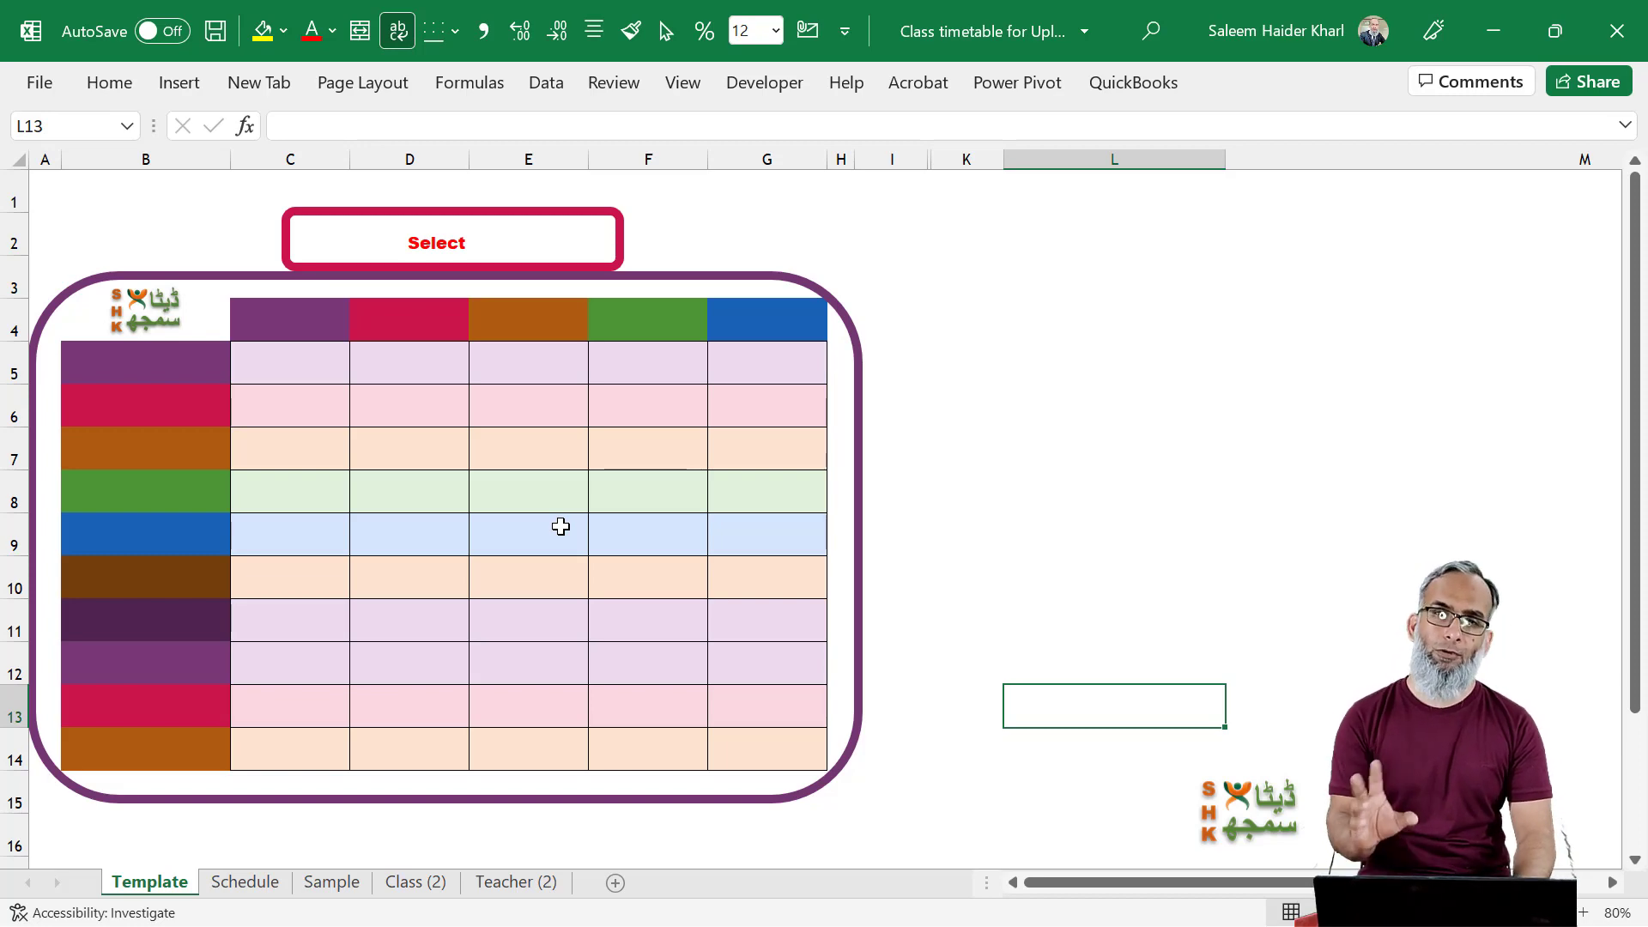
key("ctrl+Page_Down")
key("ctrl+Page_Down")
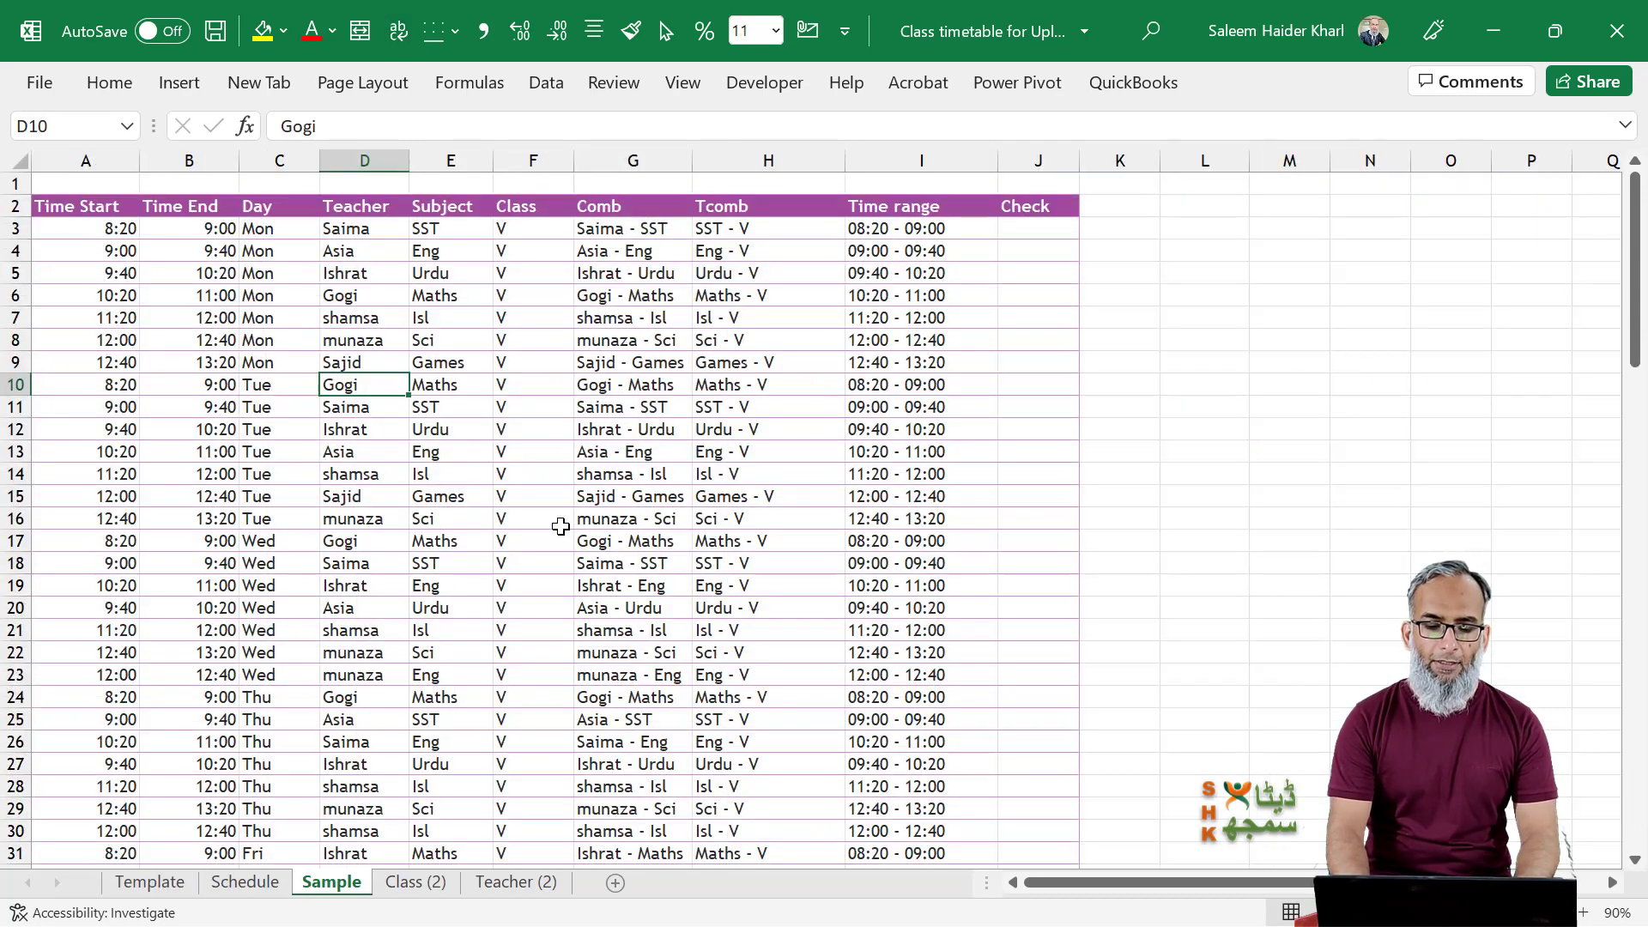
key("Right")
key("ctrl+Page_Up")
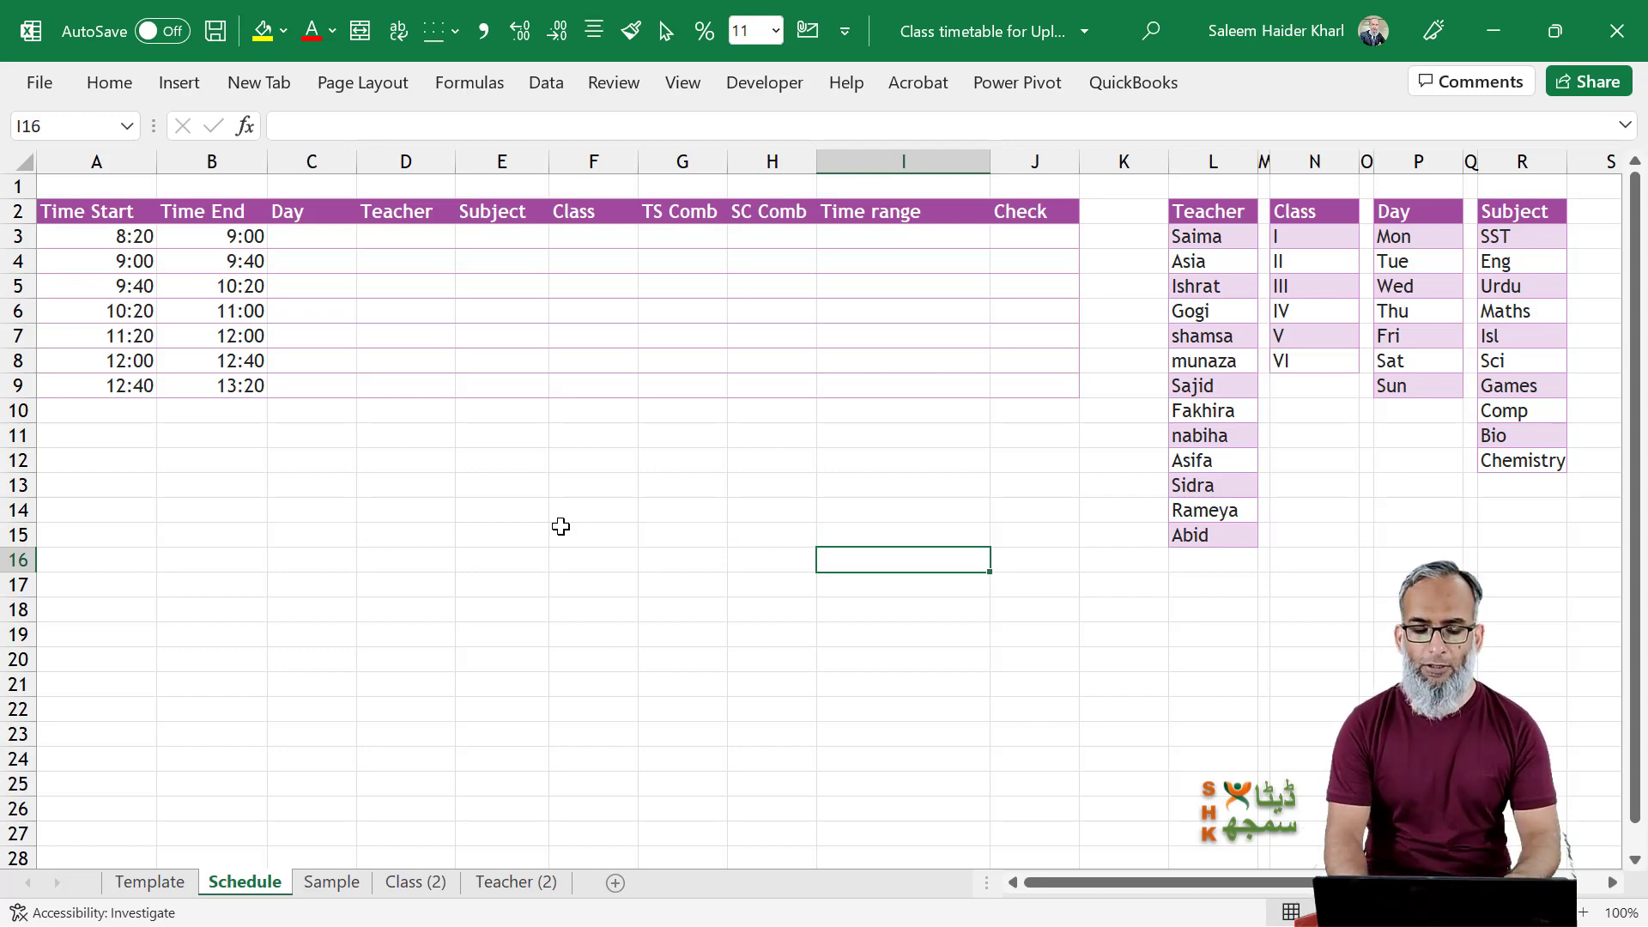
key("ctrl+Page_Down")
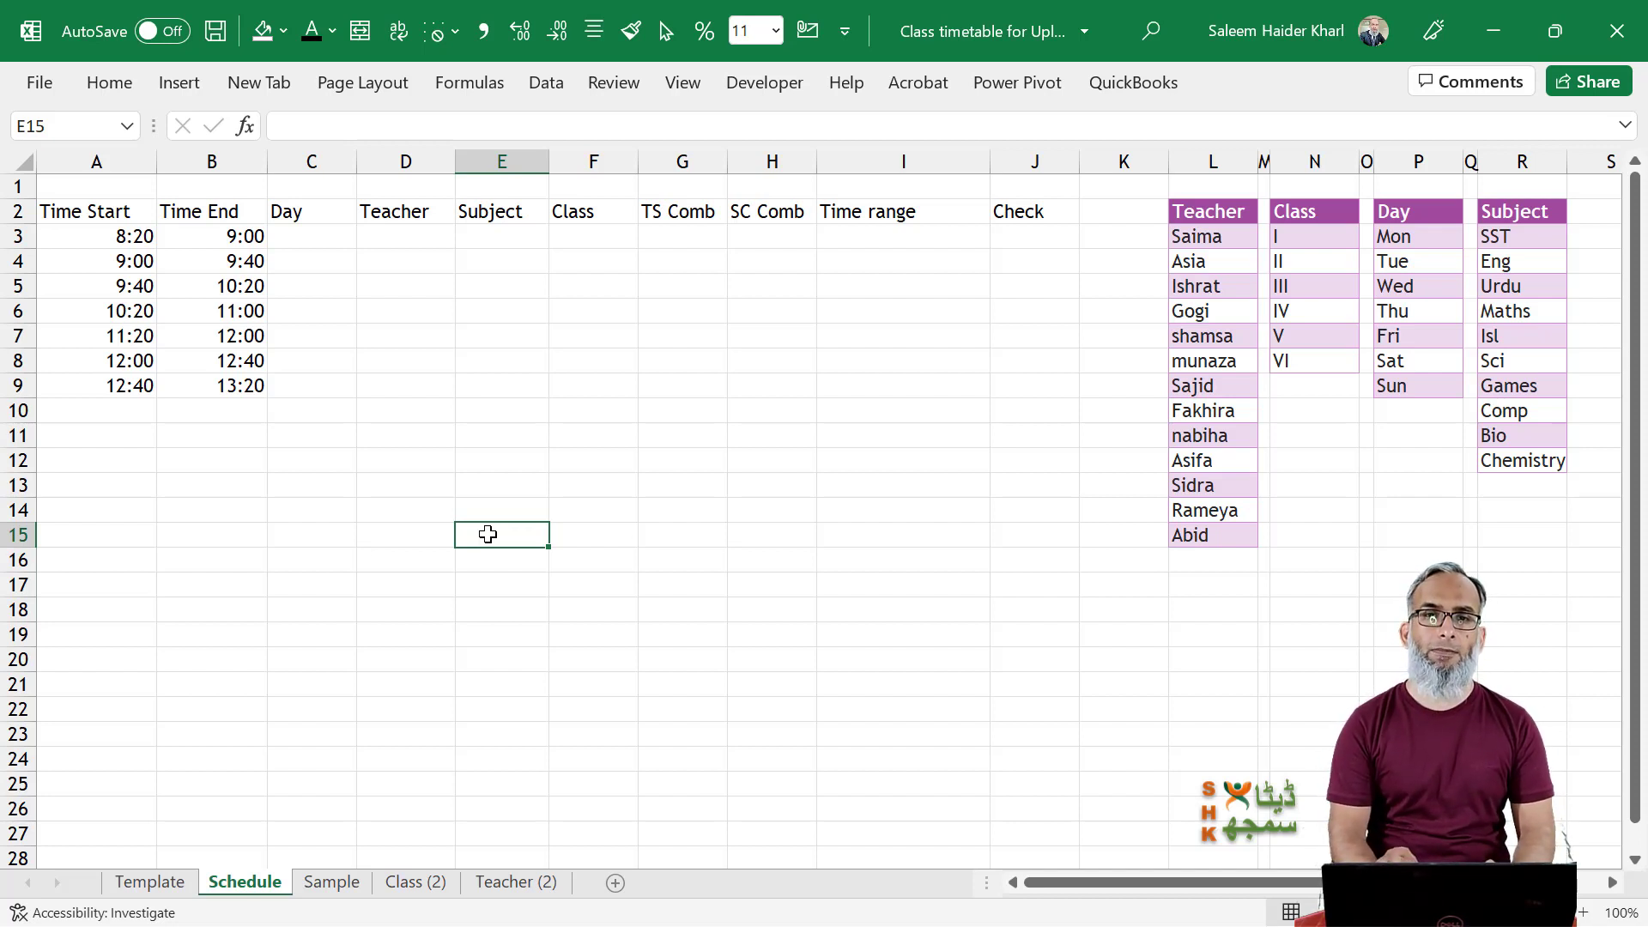
Examine the Time Start, Time End, Day, Subject and Class columns of the Schedule sheet.
left_click(139, 268)
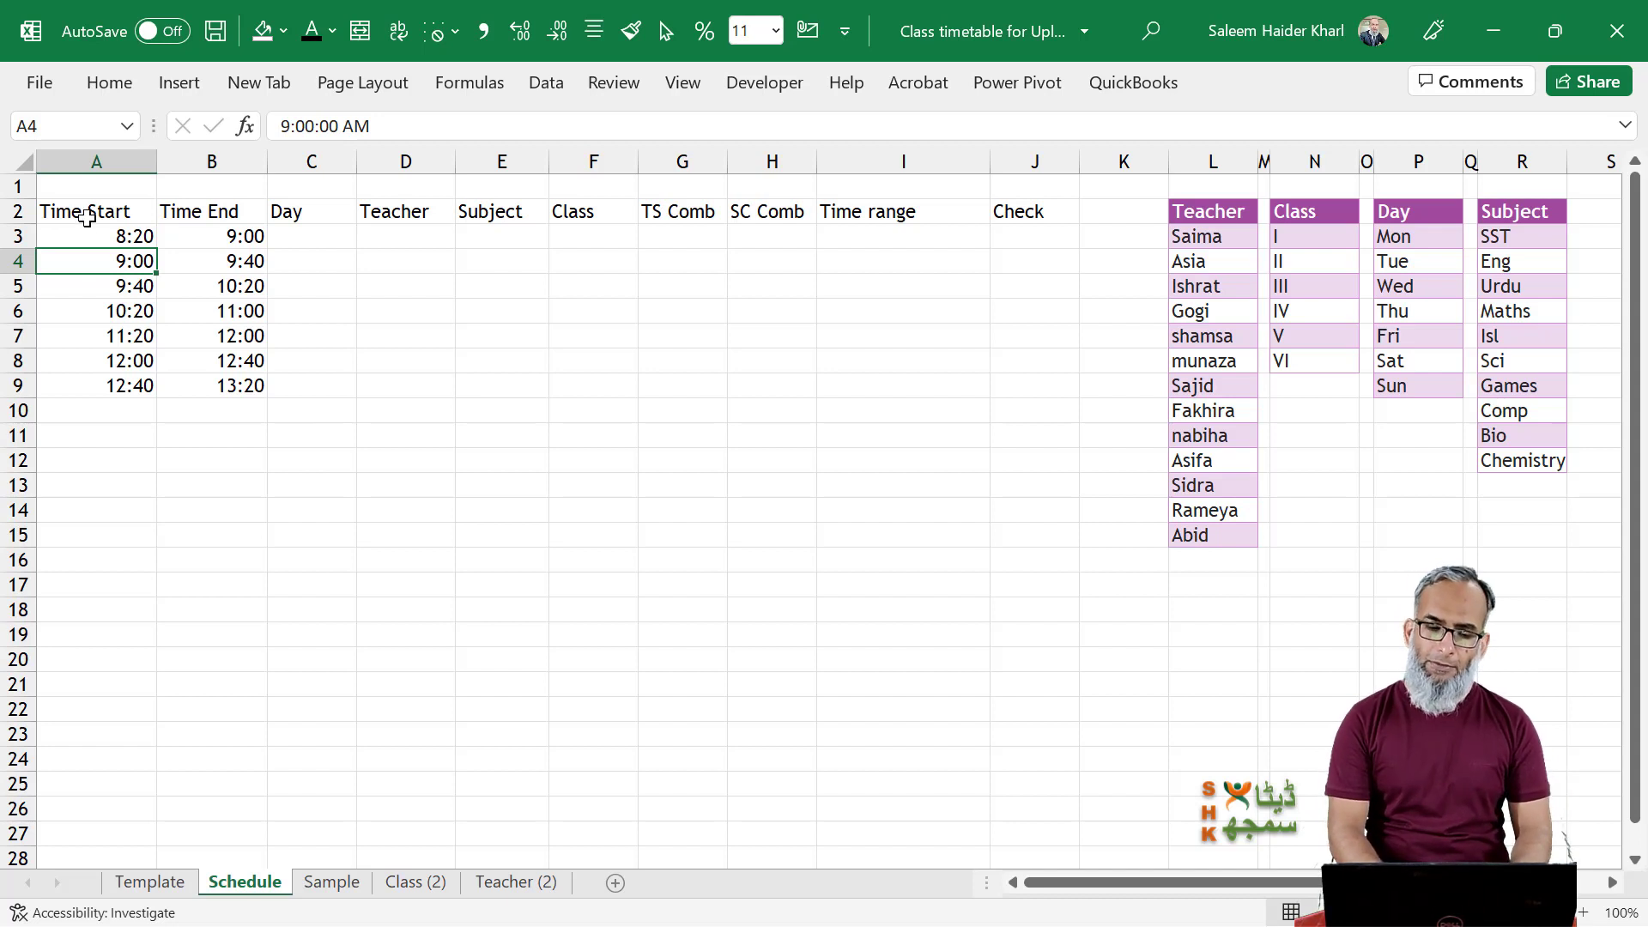
left_click(253, 241)
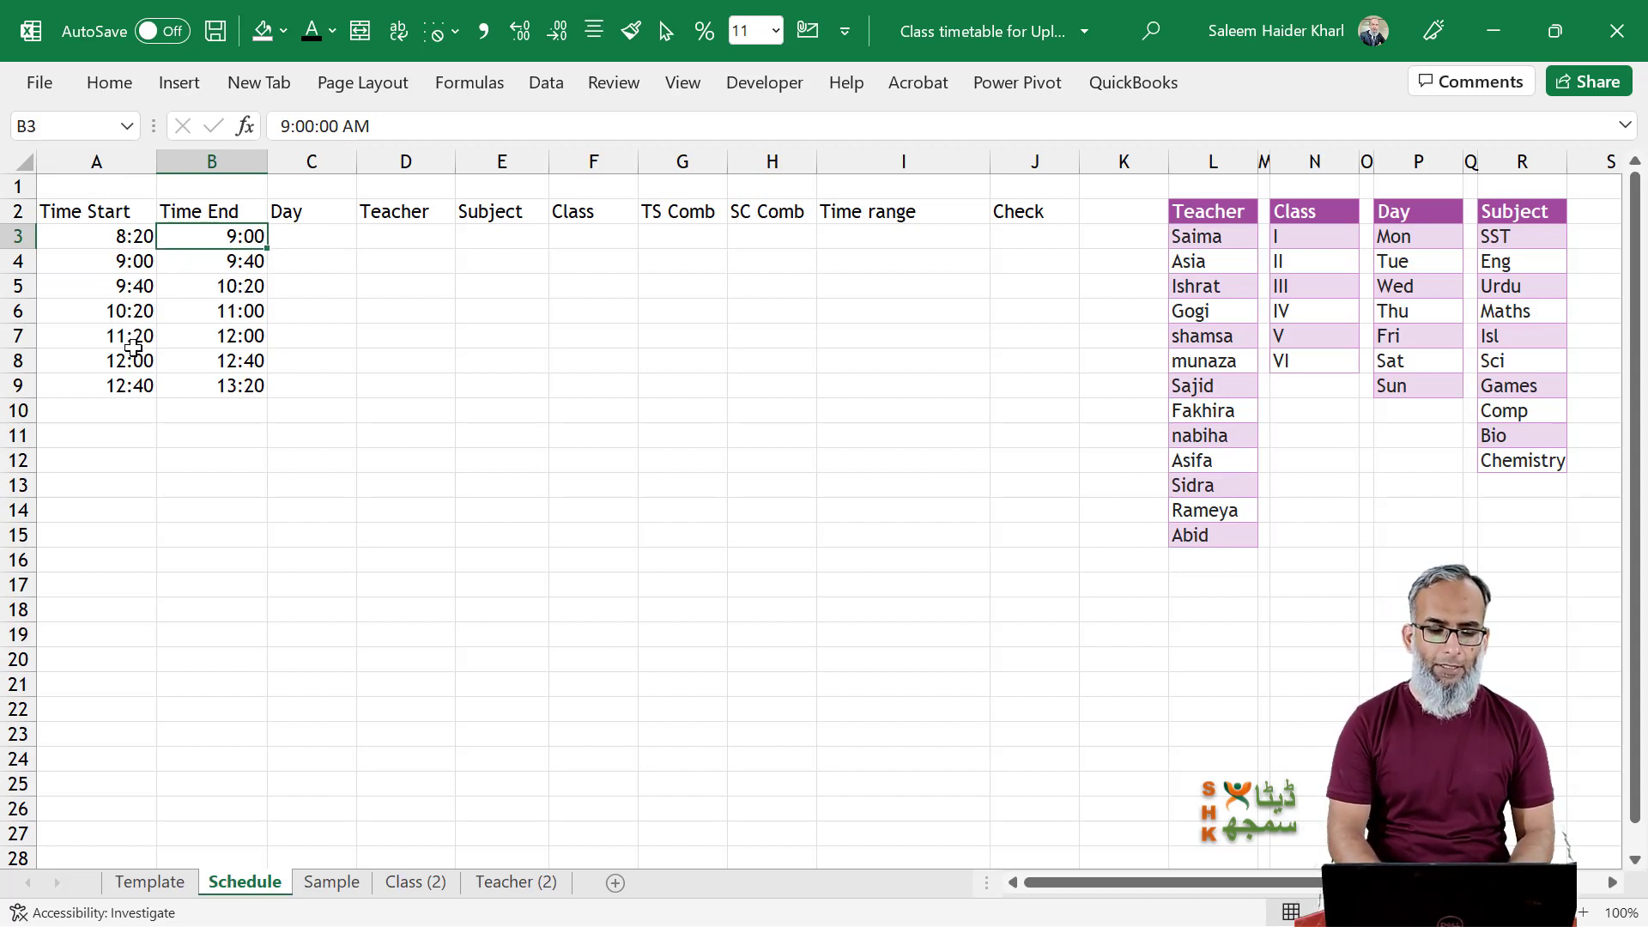
left_click(236, 313)
left_click_drag(129, 335, 137, 360)
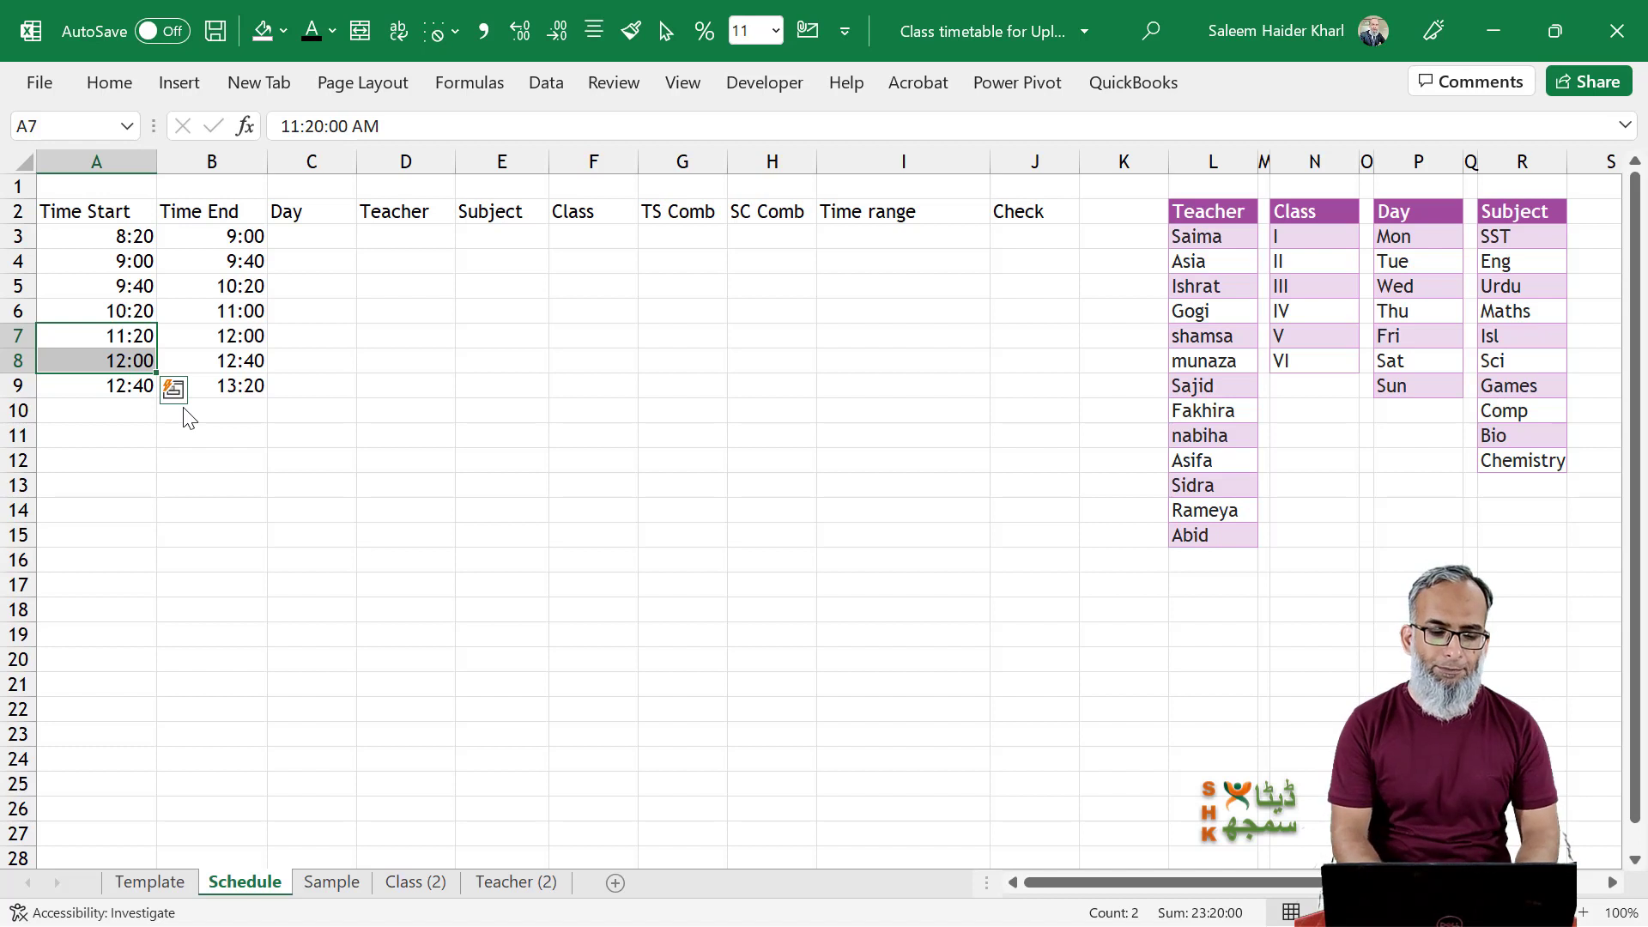
left_click(309, 239)
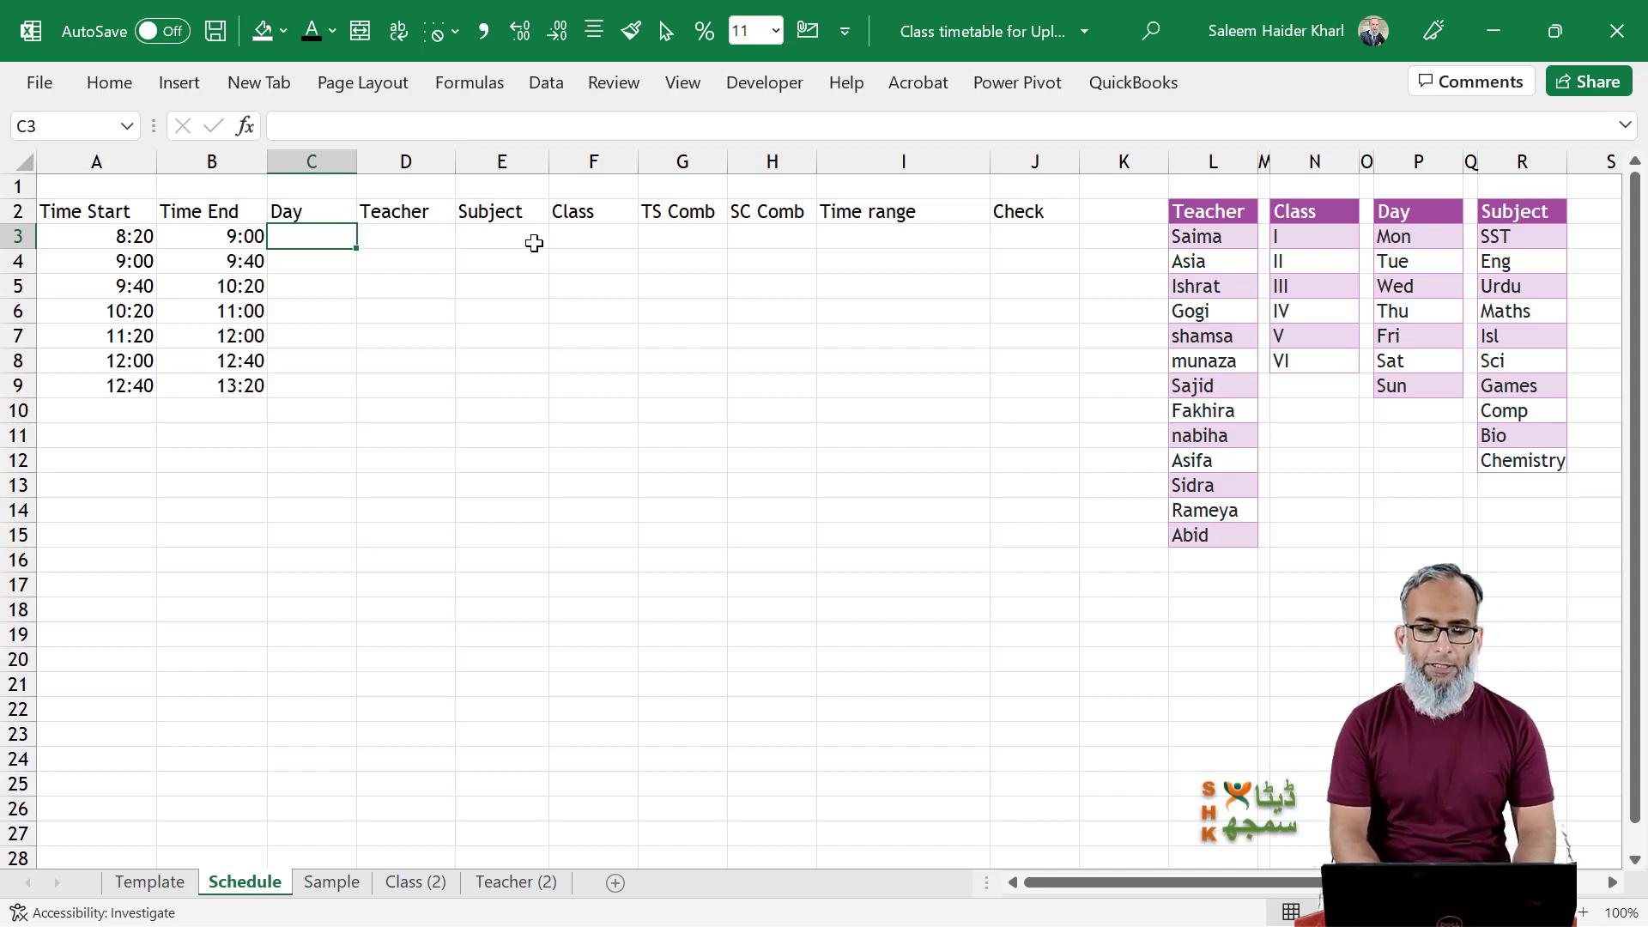
left_click(539, 241)
left_click(603, 234)
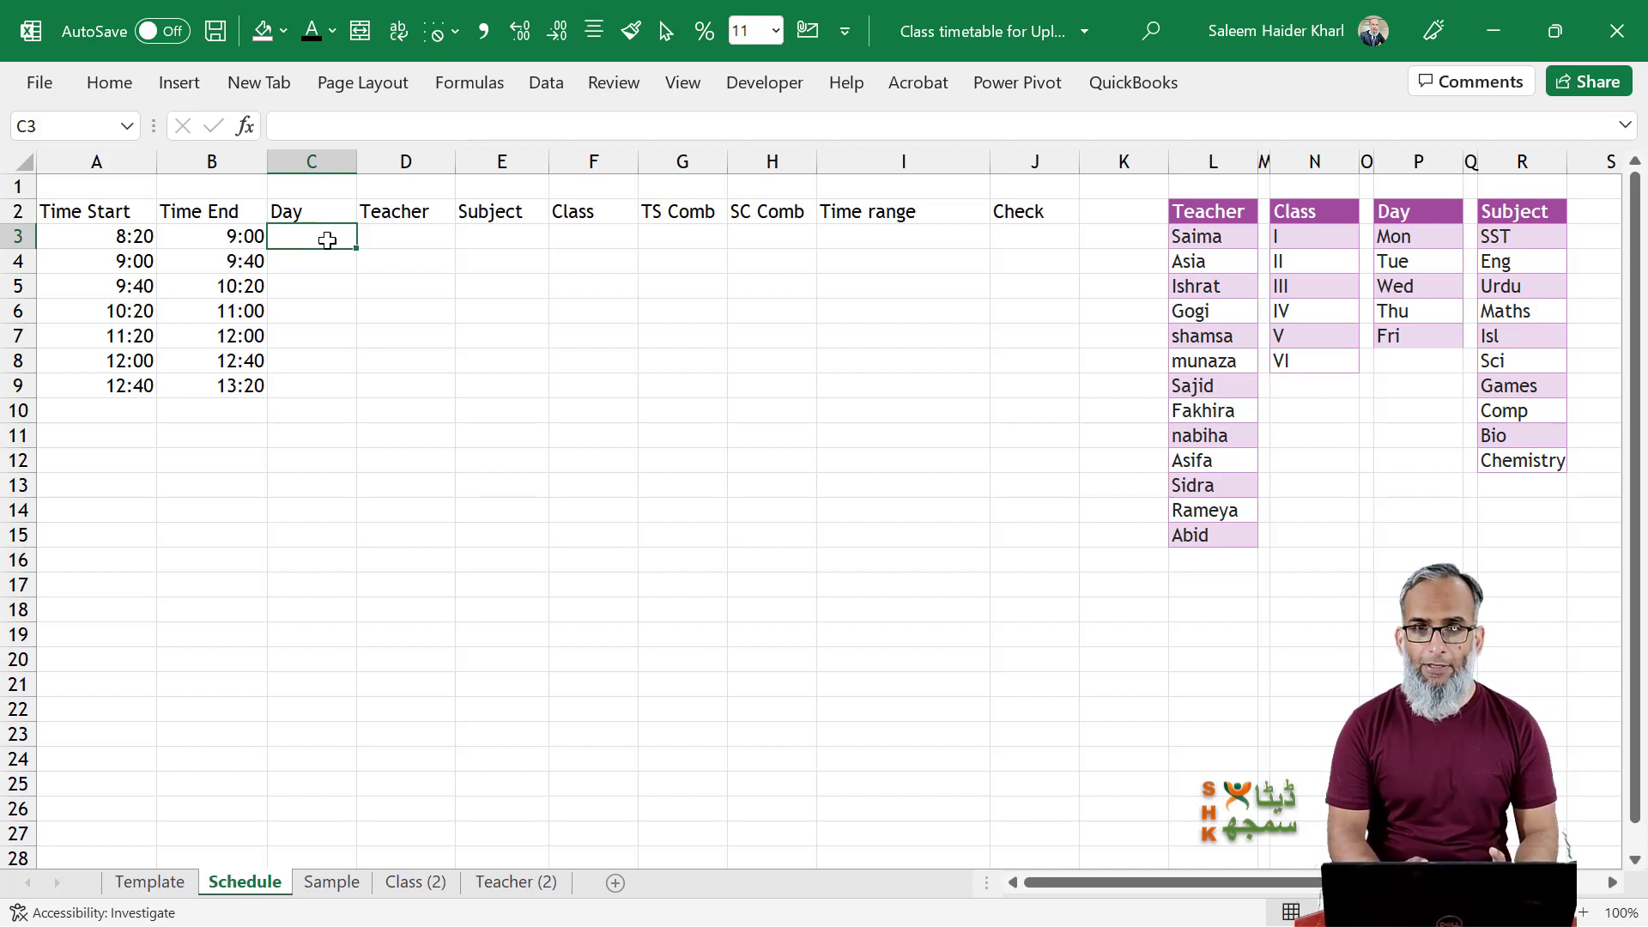
Convert the Teacher list (L2:L15) and the Class list (N2:N8) into separate Excel tables with headers.
left_click(1229, 255)
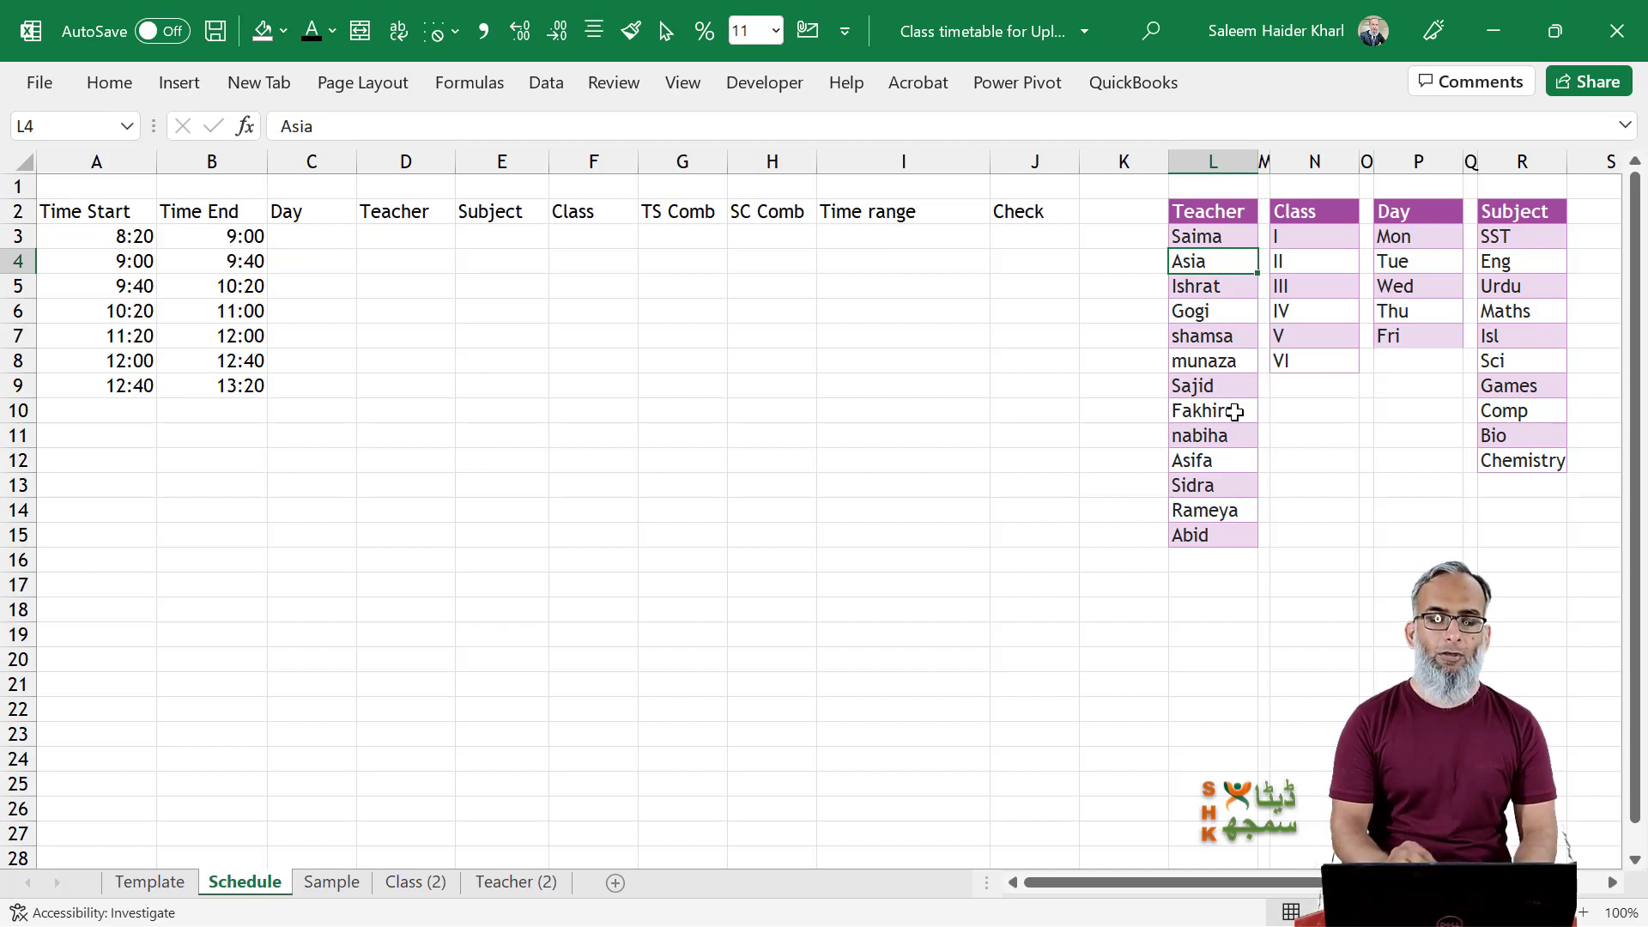
left_click(1223, 229)
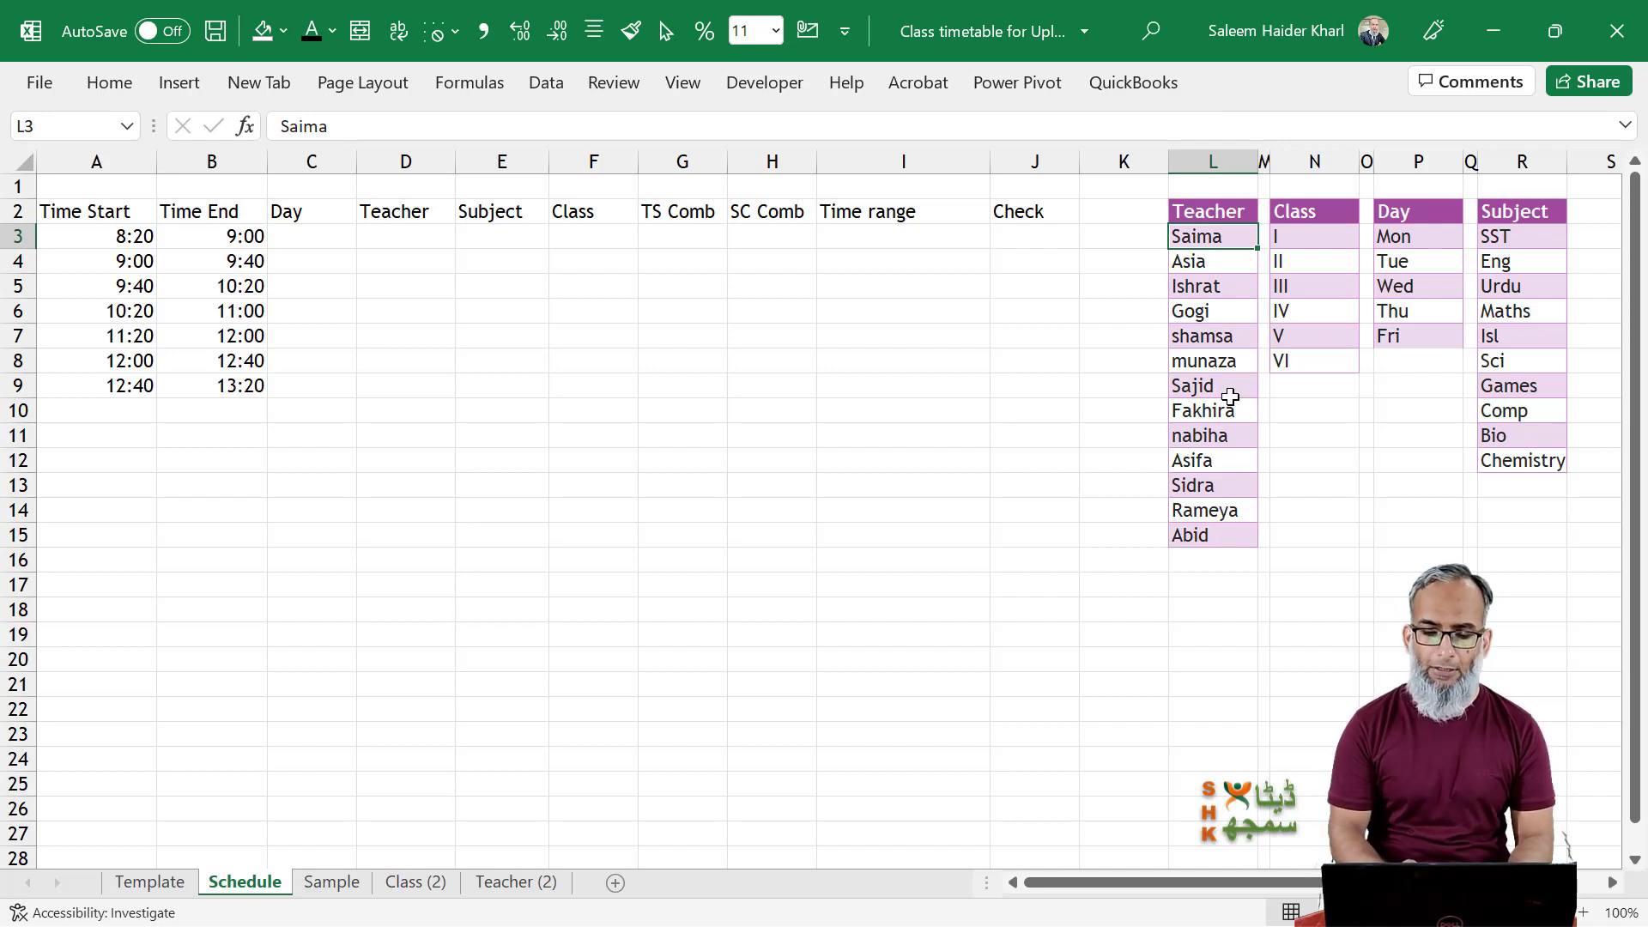
key("ctrl+t")
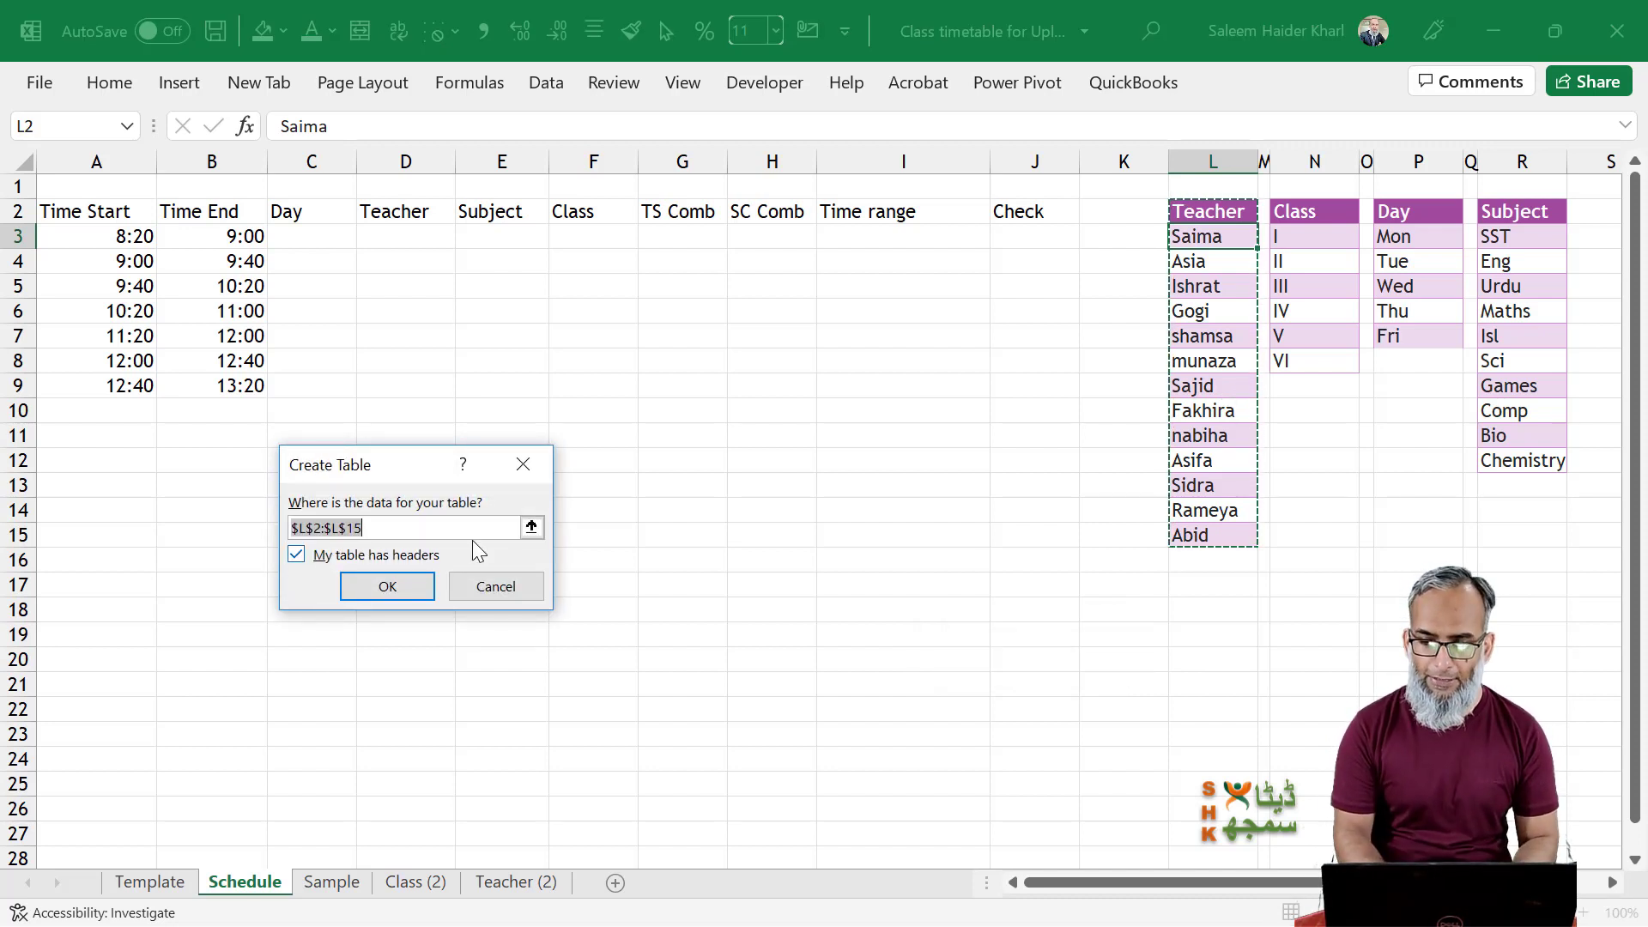
left_click(387, 586)
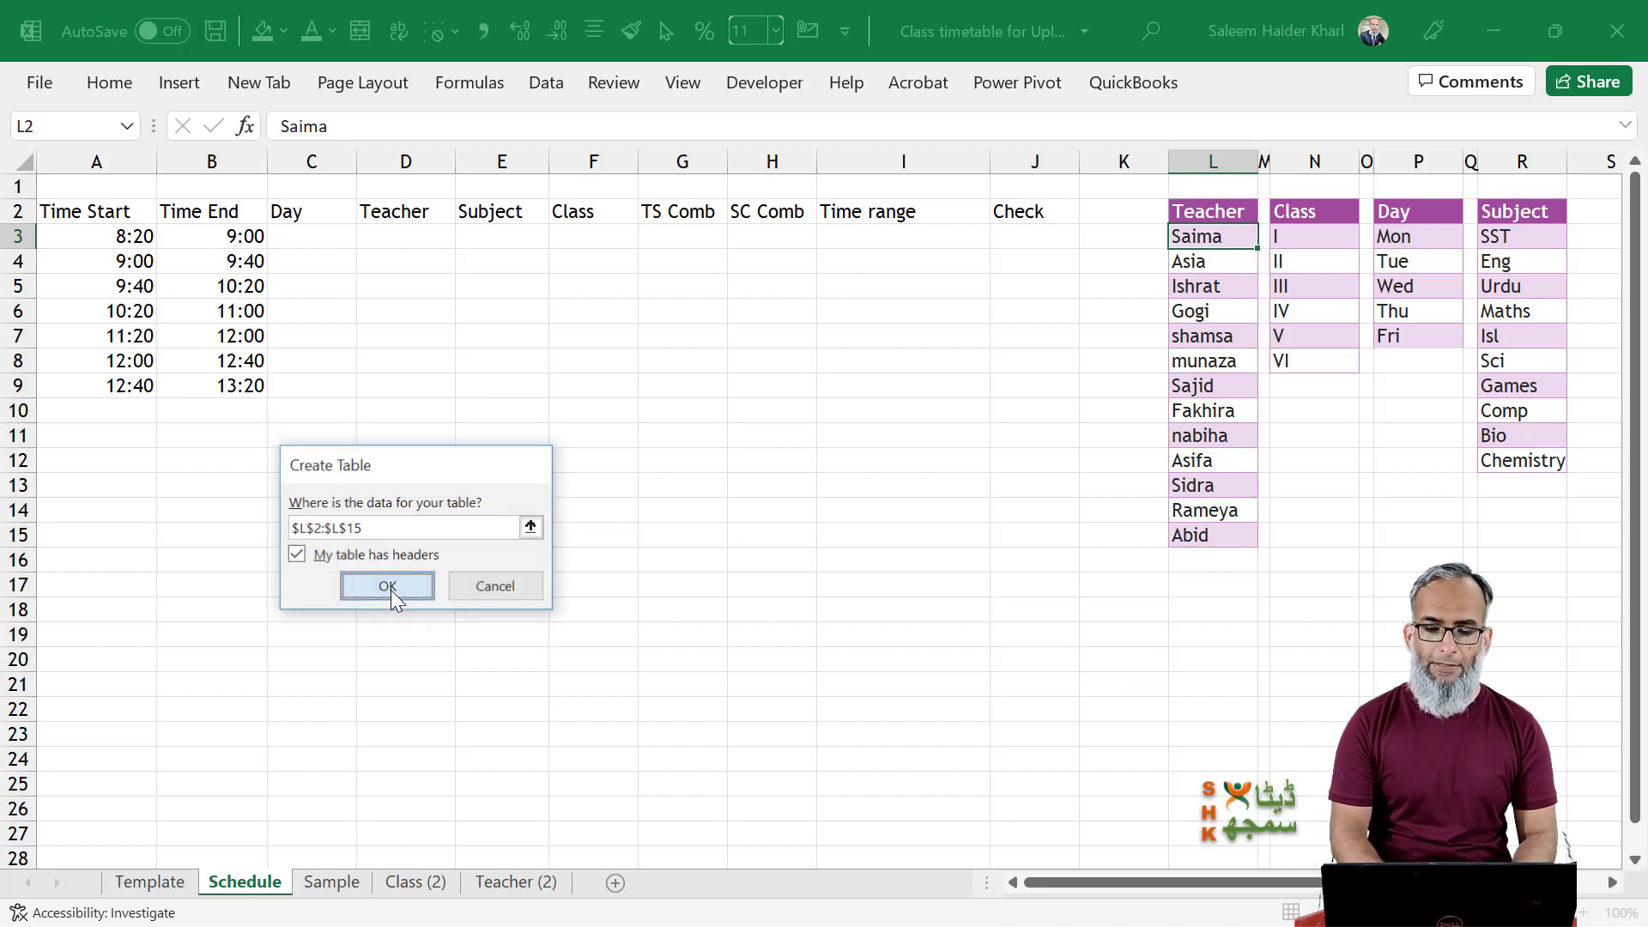
left_click(1333, 315)
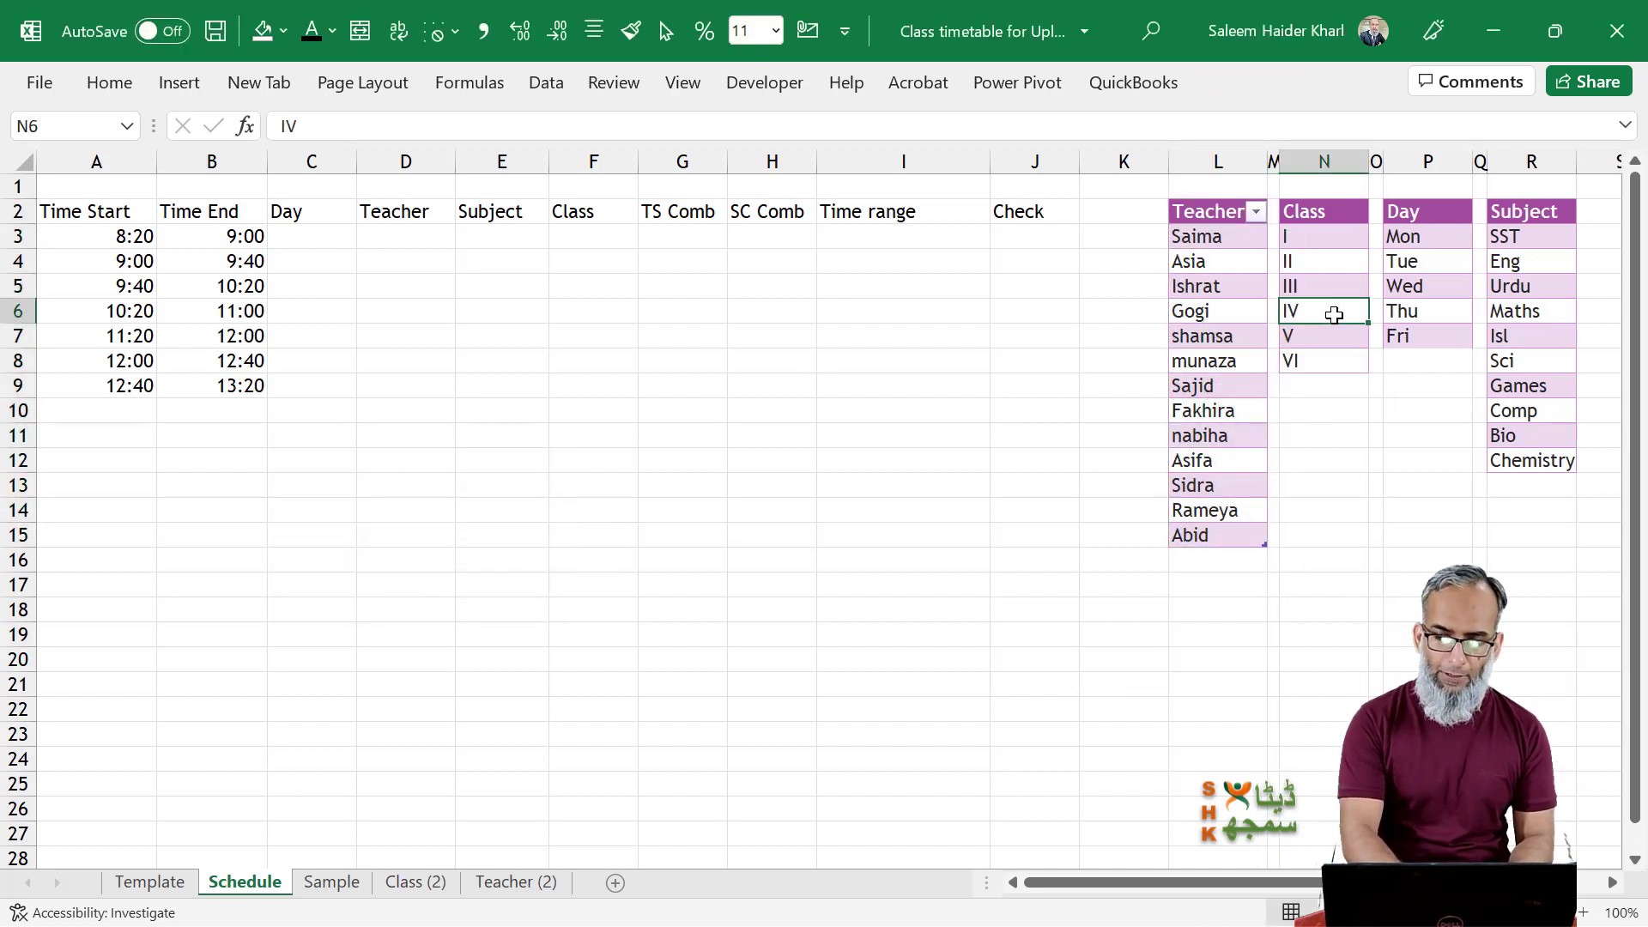
key("ctrl+t")
key("Return")
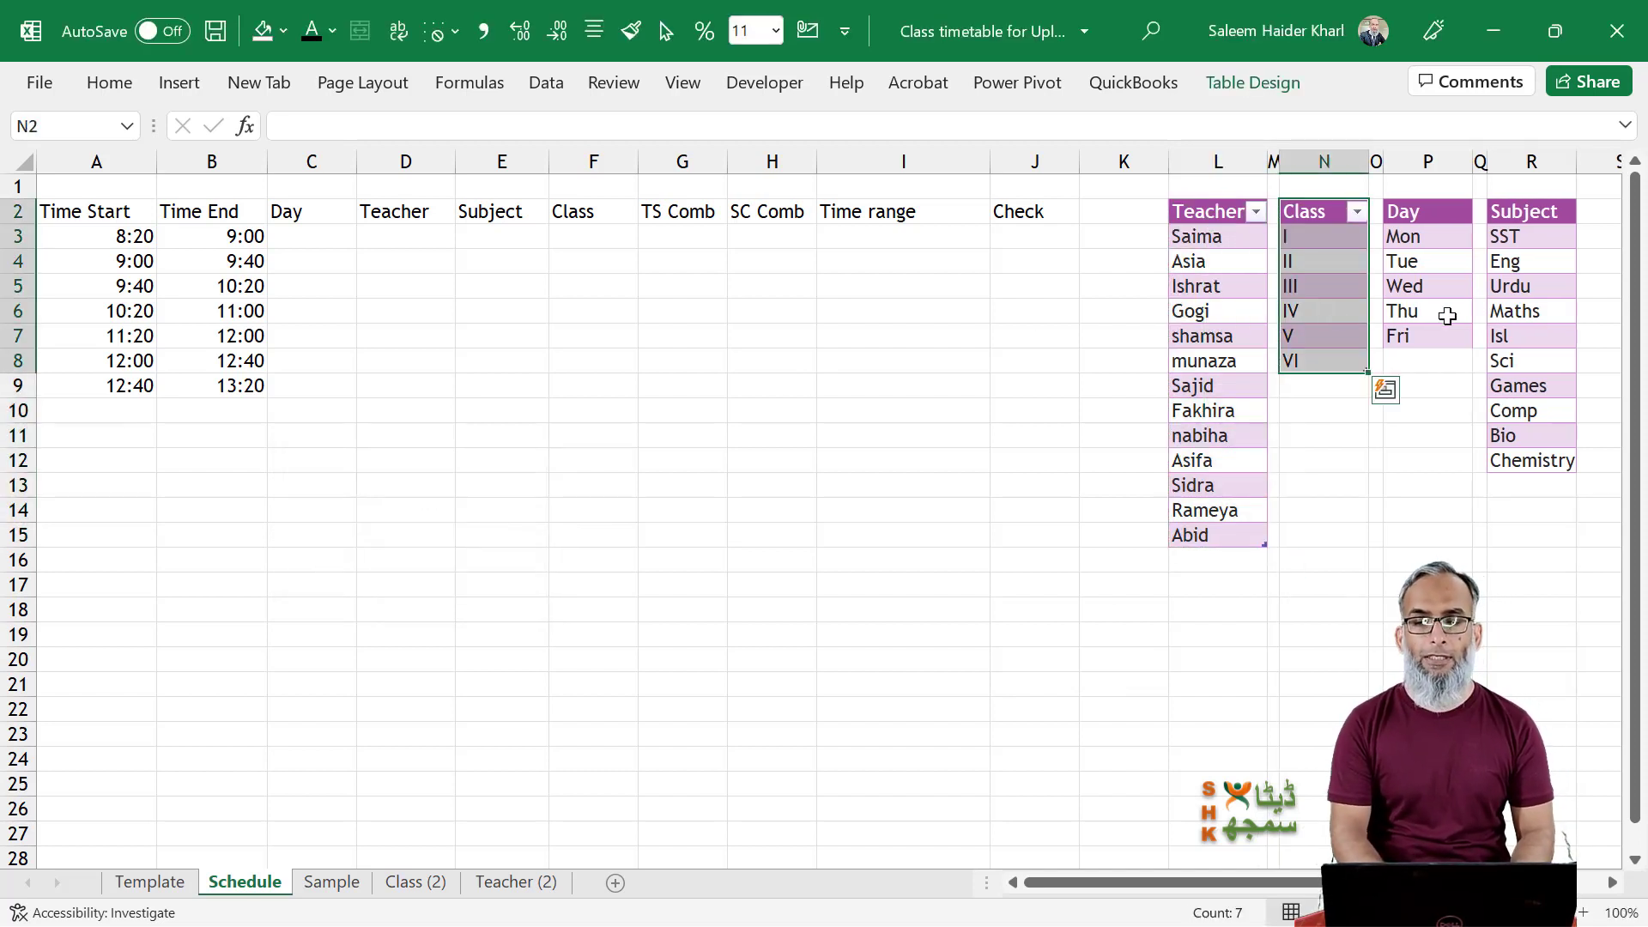
Convert the Day list (P2:P7) and the Subject list (R2:R12) into separate Excel tables with headers.
left_click(1445, 317)
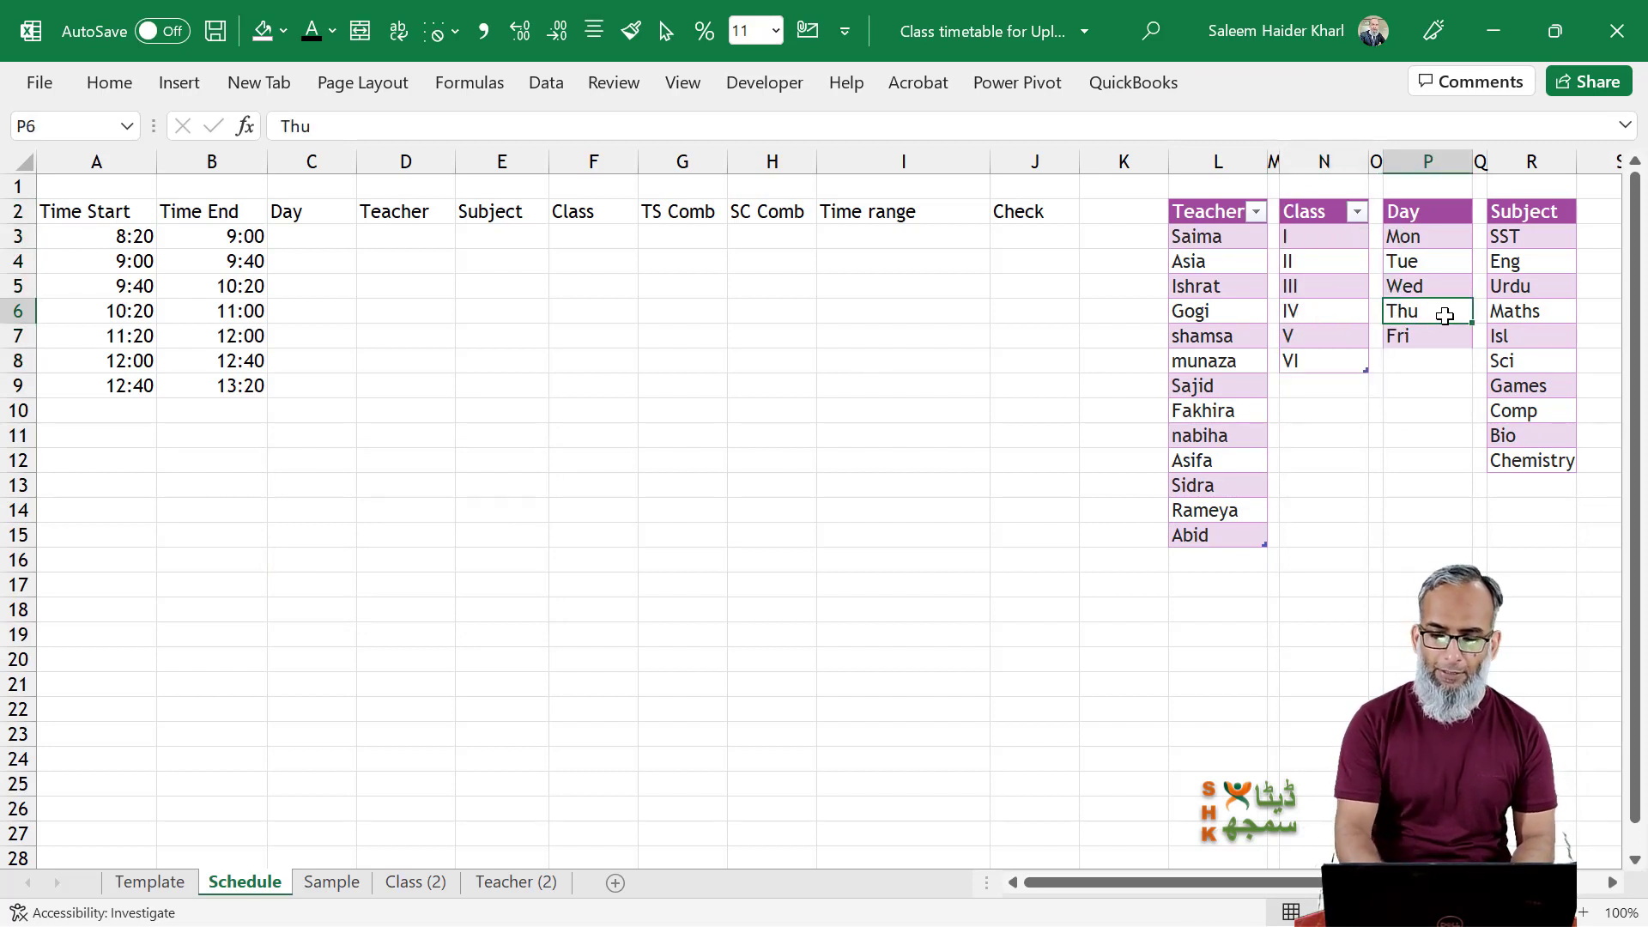
key("ctrl+t")
key("Return")
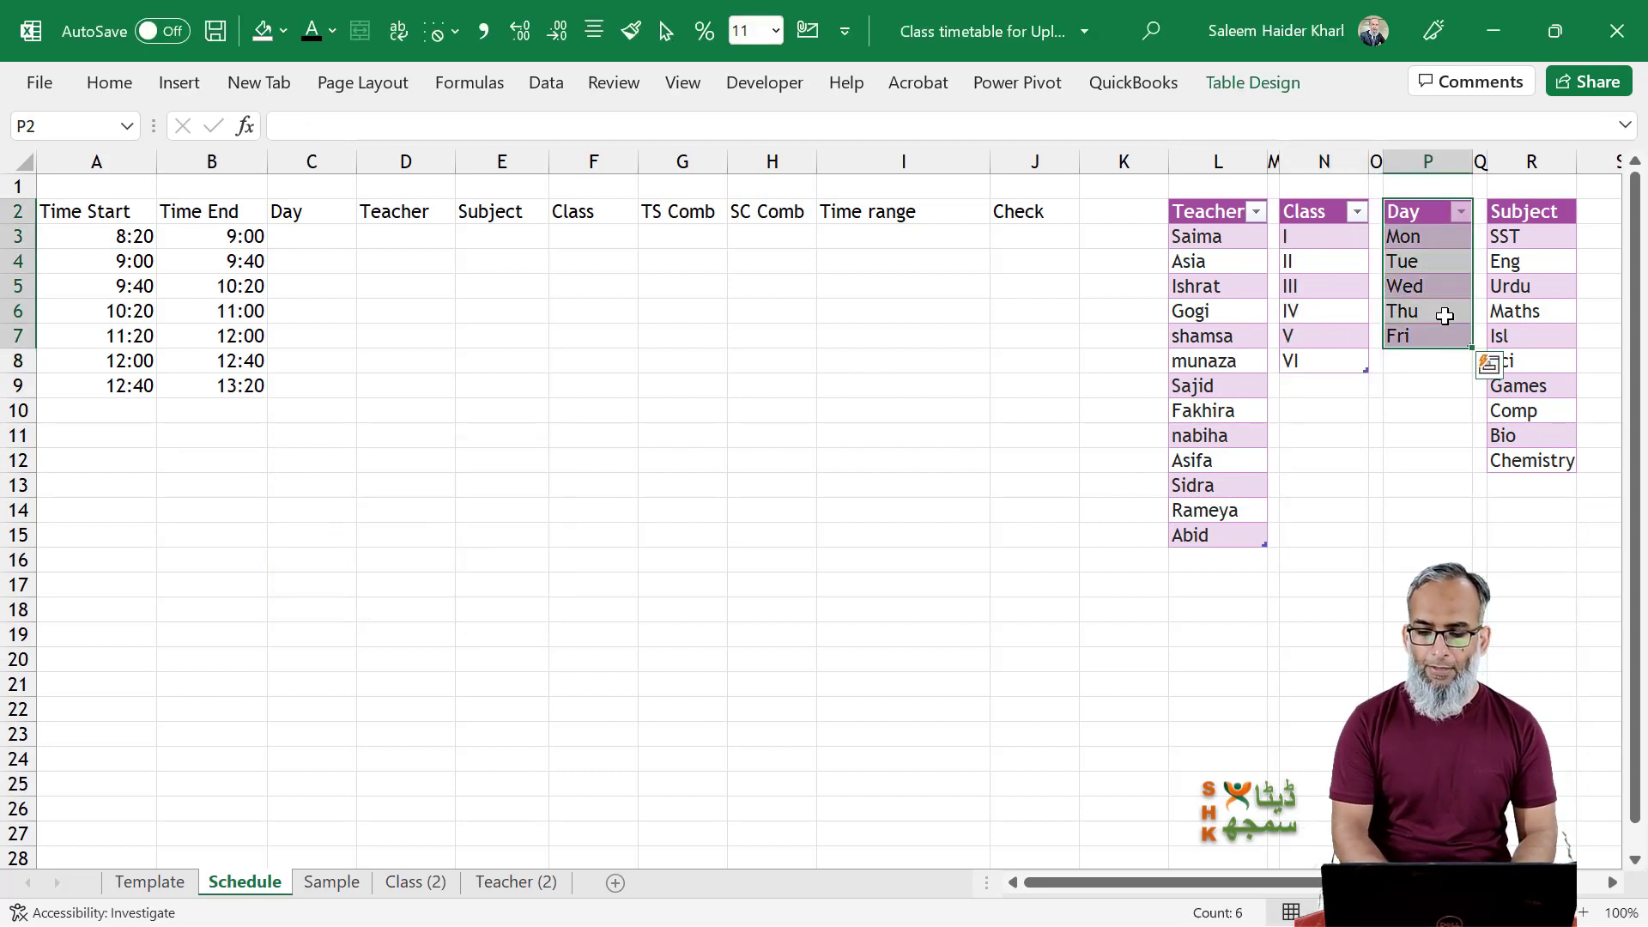
left_click(1523, 331)
key("ctrl+t")
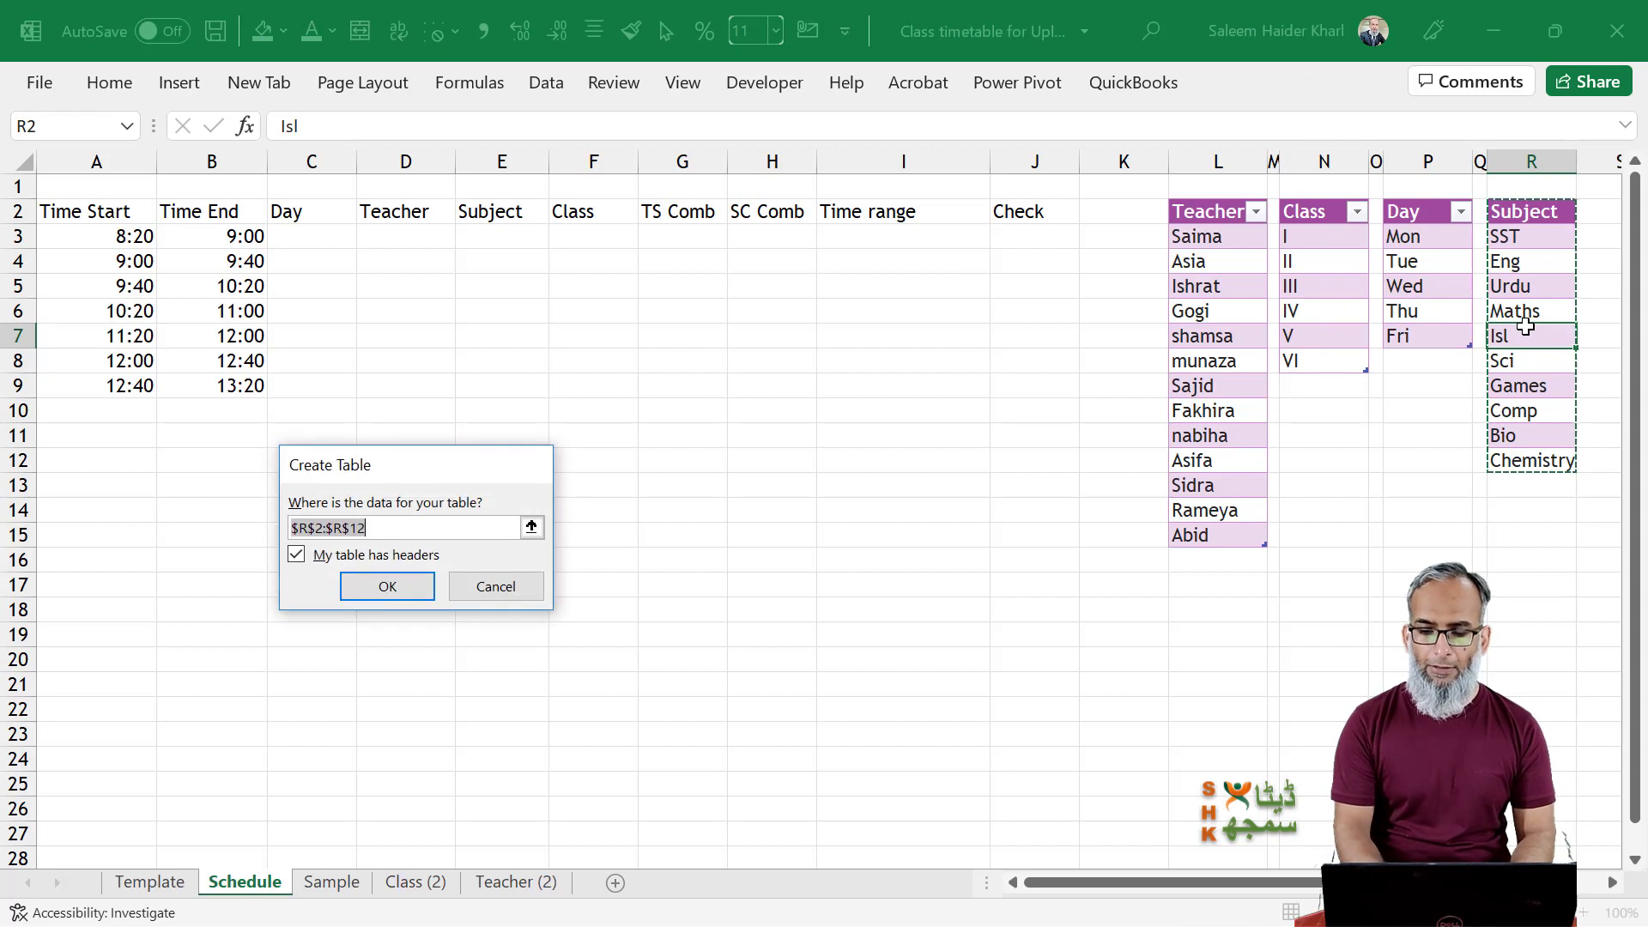
key("Return")
Turn off the header filter buttons on the Teacher, Class, Day and Subject tables.
left_click(1233, 330)
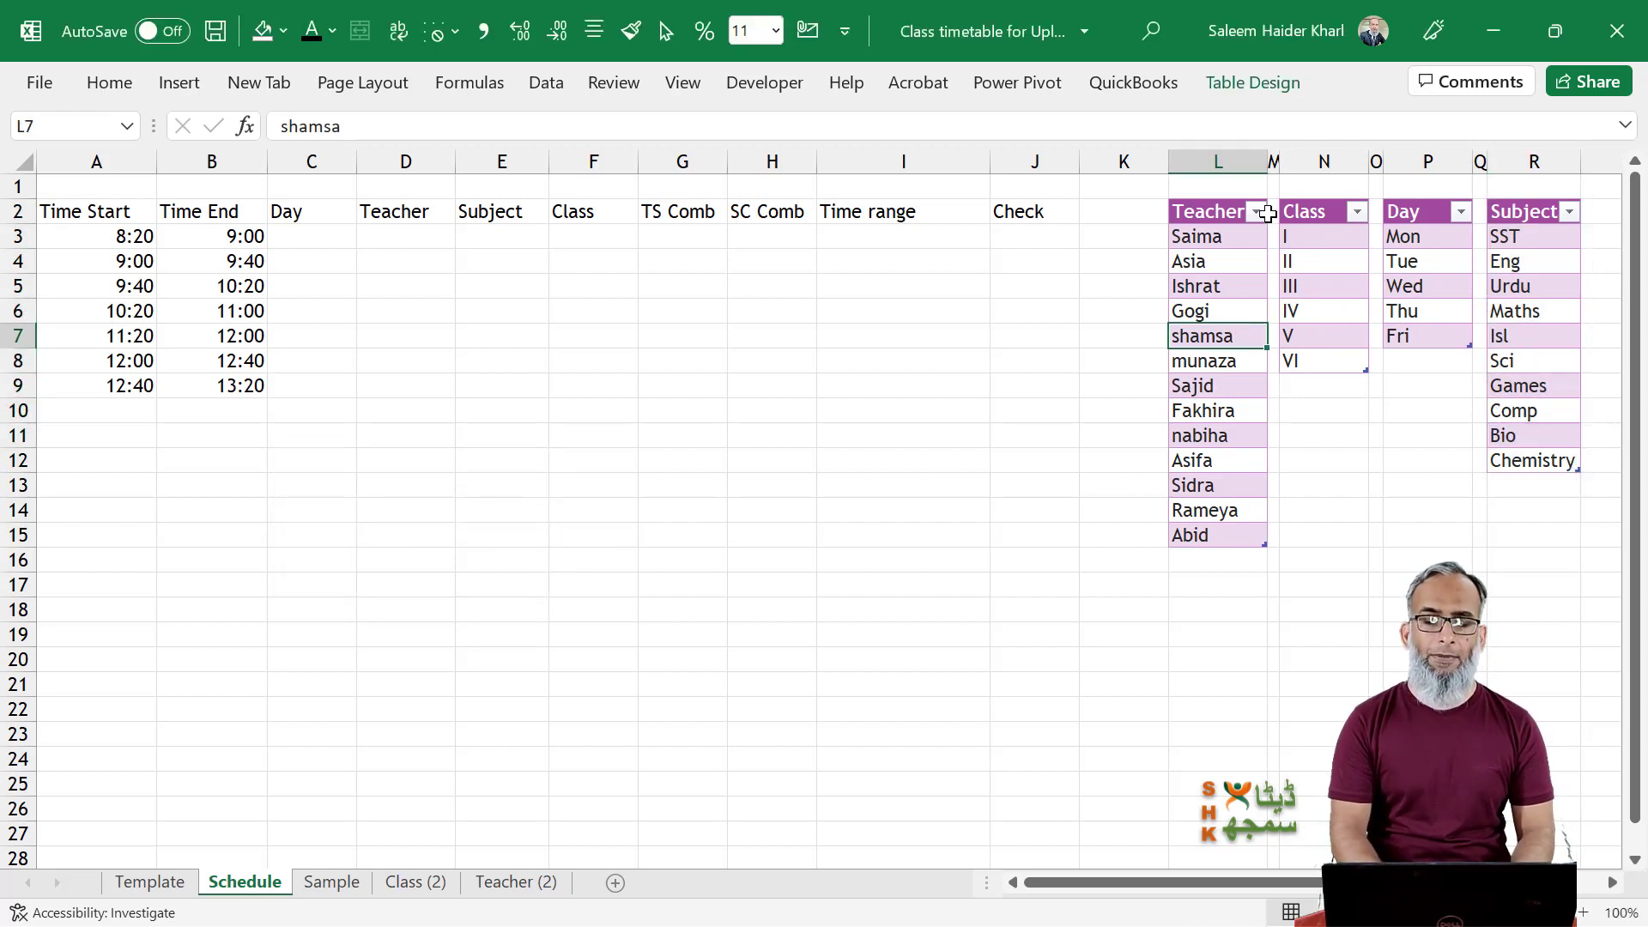
key("ctrl+shift+l")
key("ctrl+shift+l")
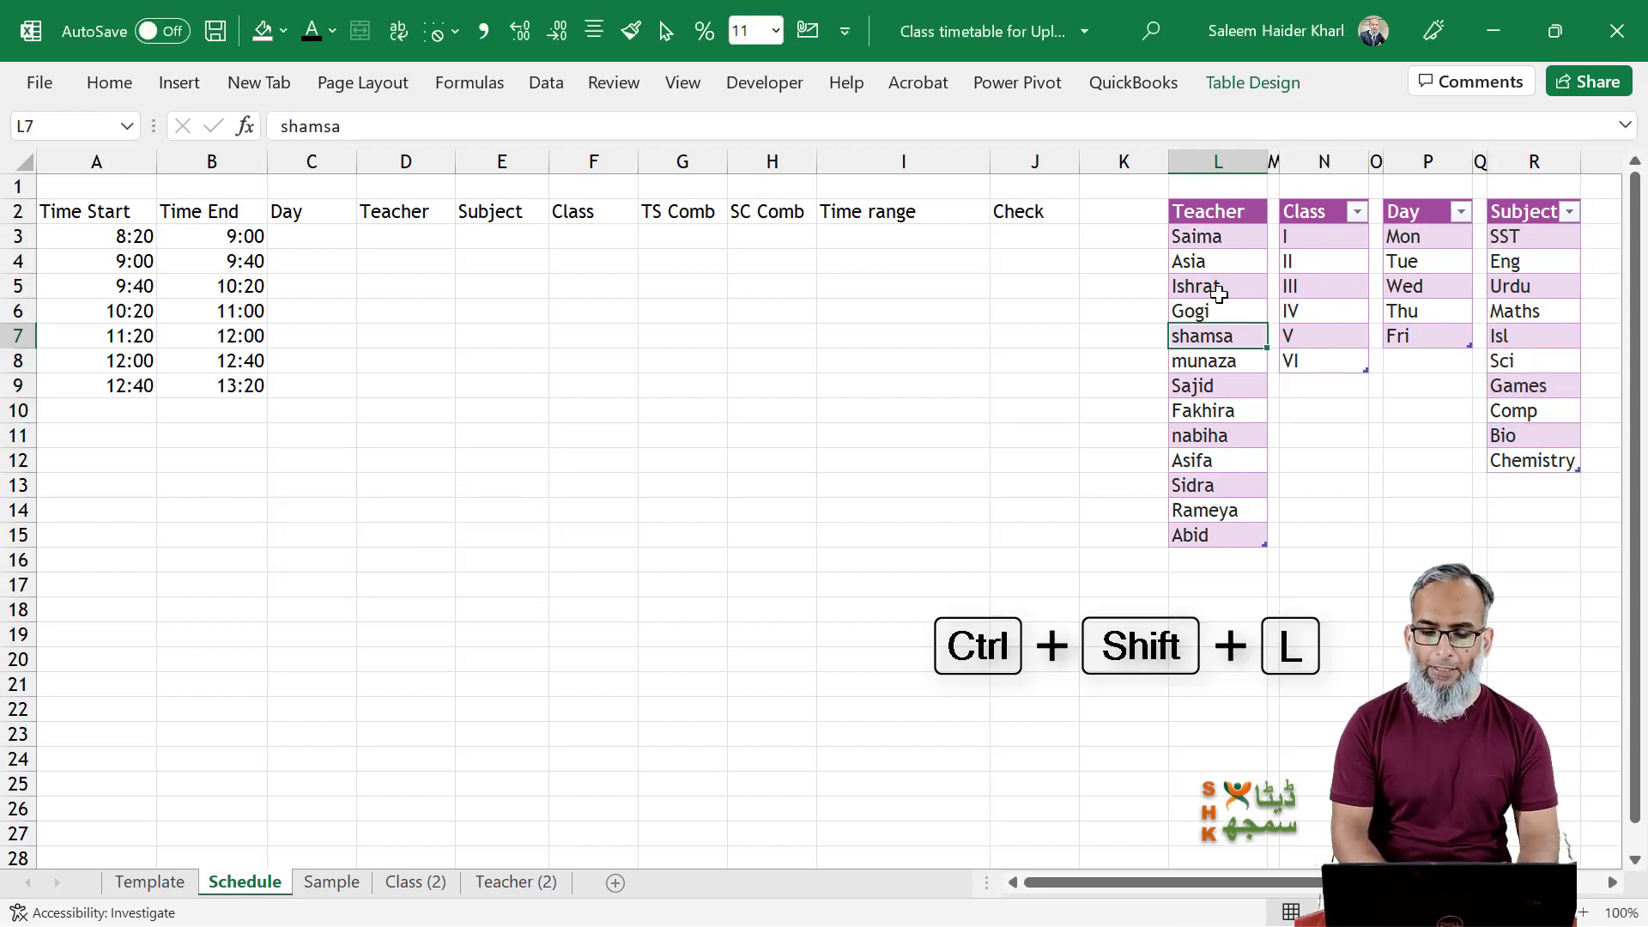
left_click(1350, 301)
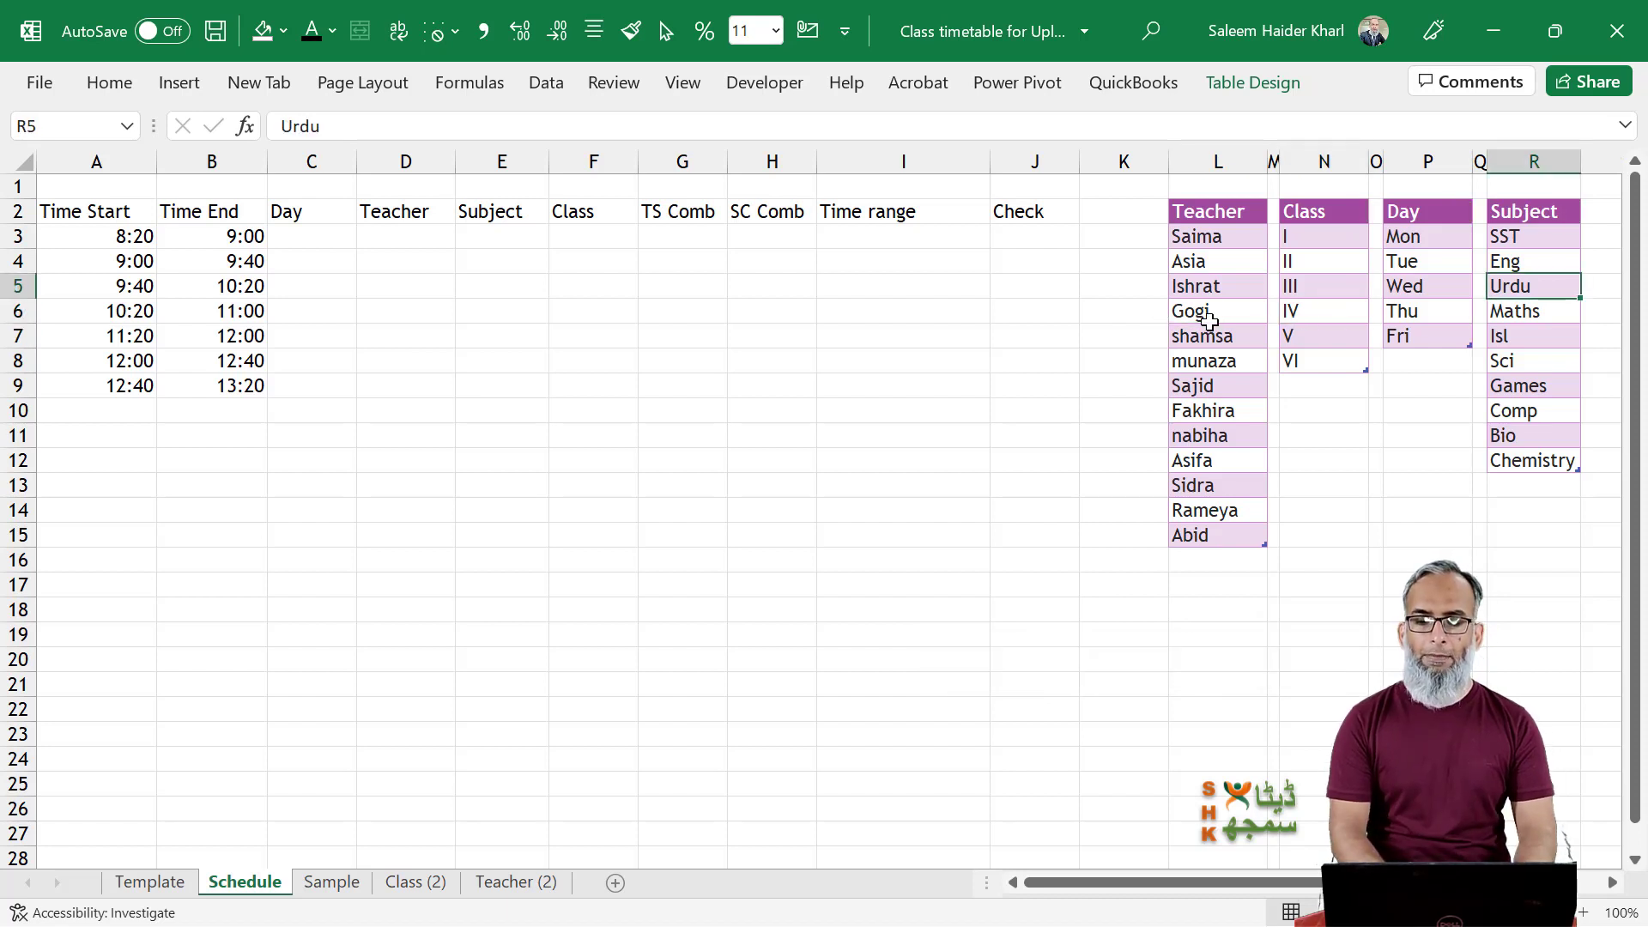
left_click(1210, 320)
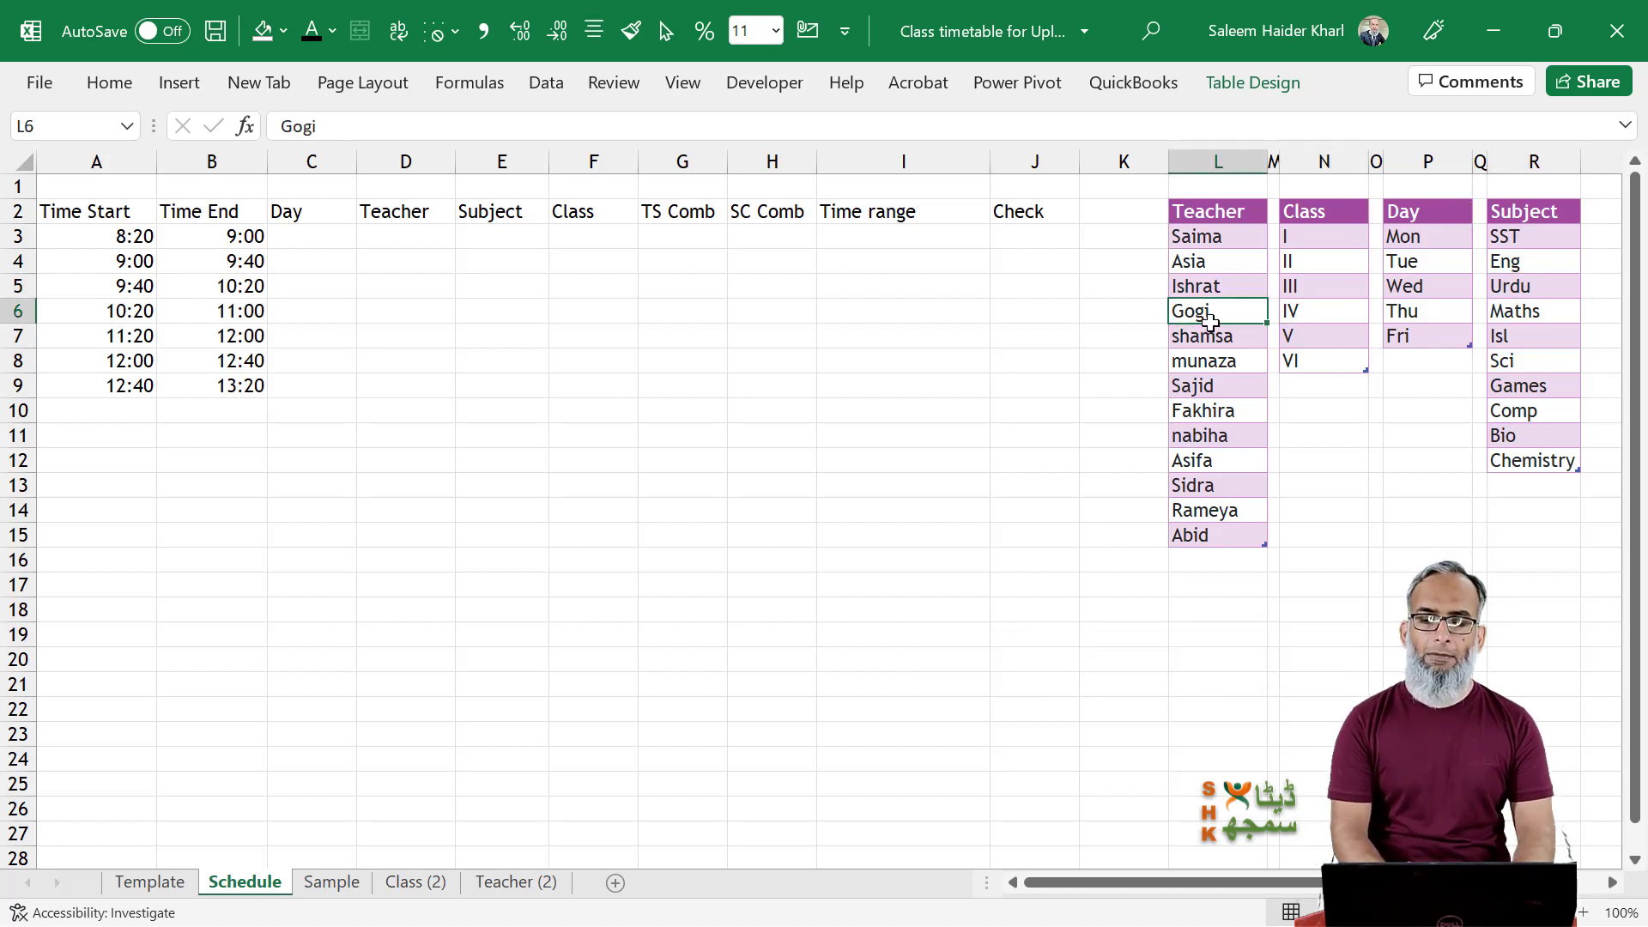
left_click(1212, 268)
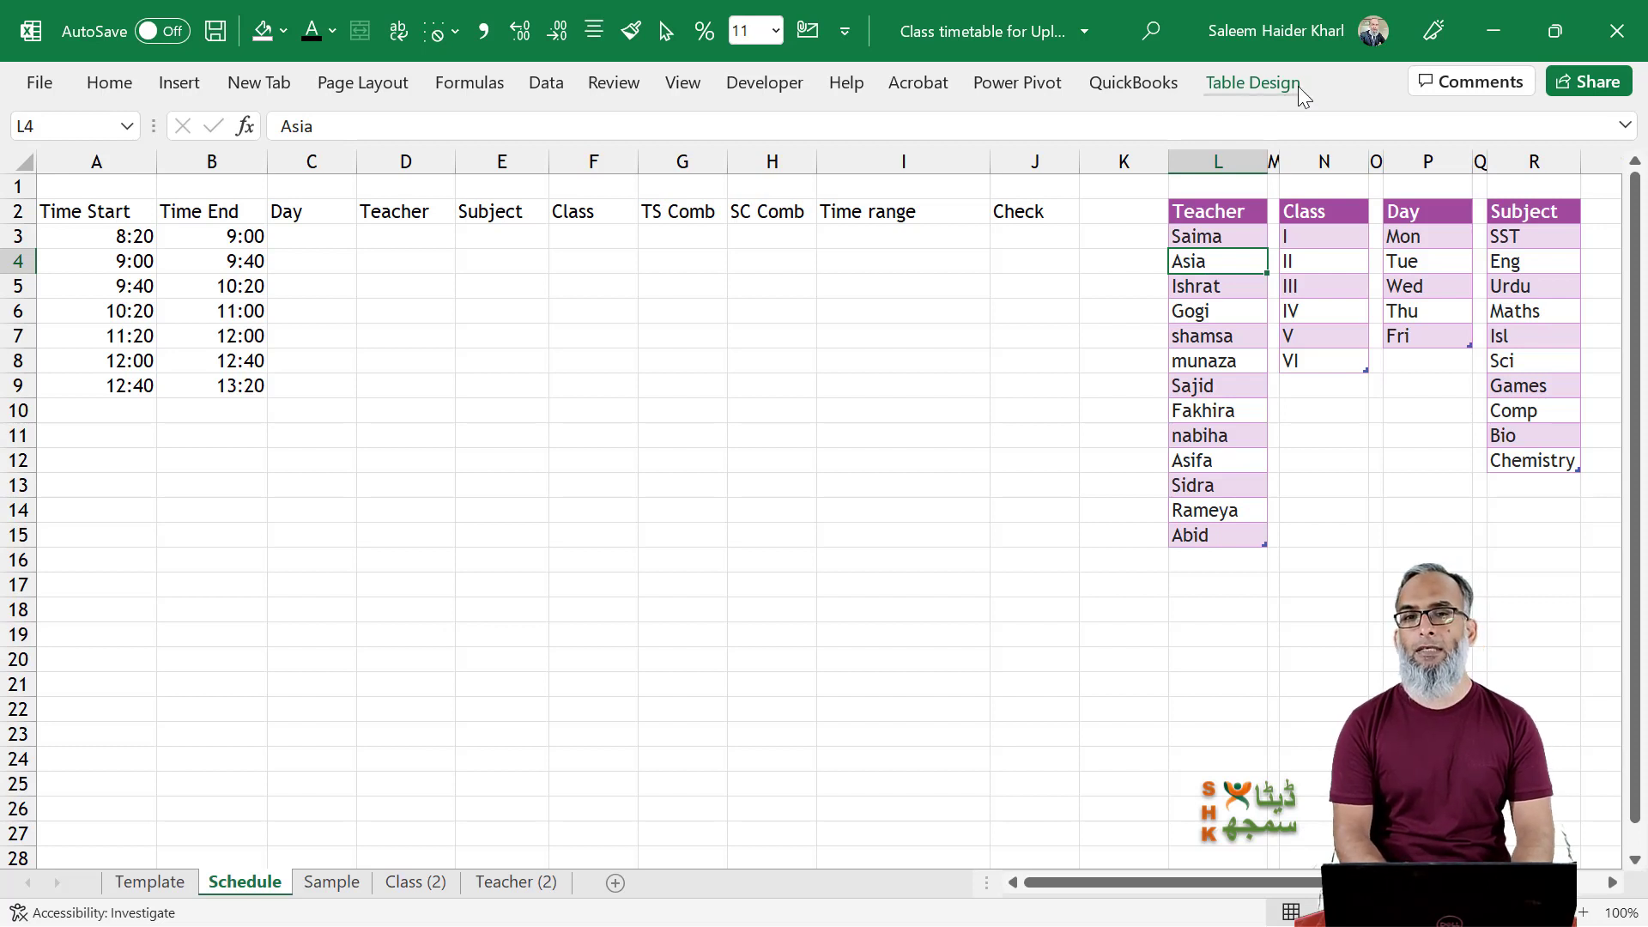
Convert the schedule range A2:J9 into an Excel table with headers.
left_click(193, 315)
key("ctrl+t")
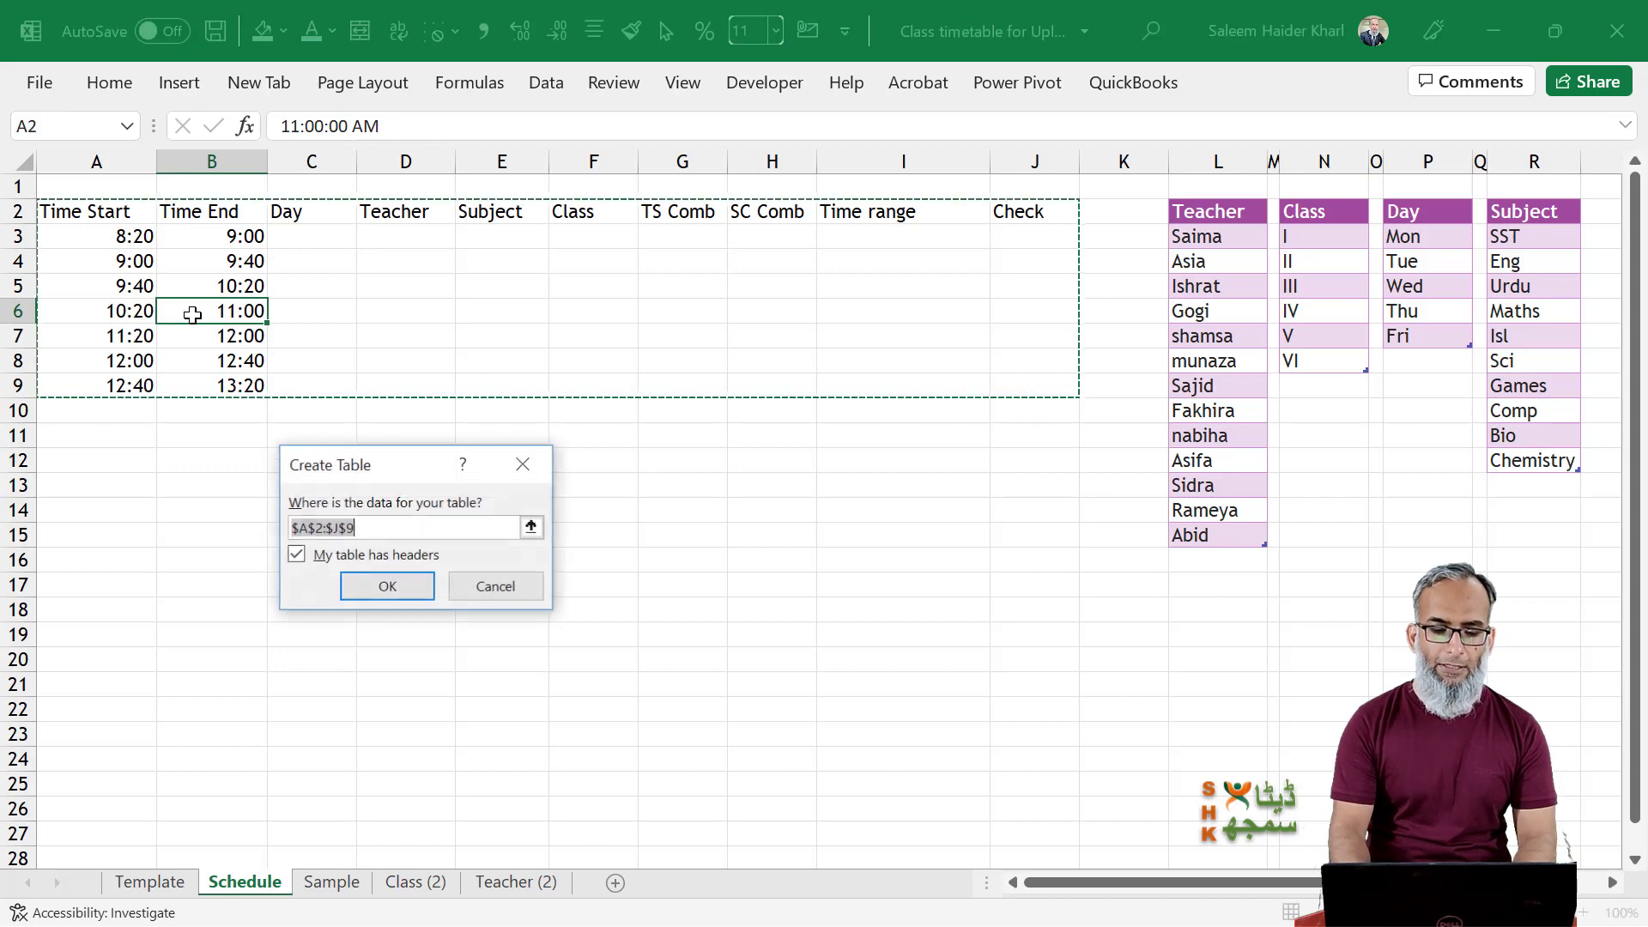
key("Return")
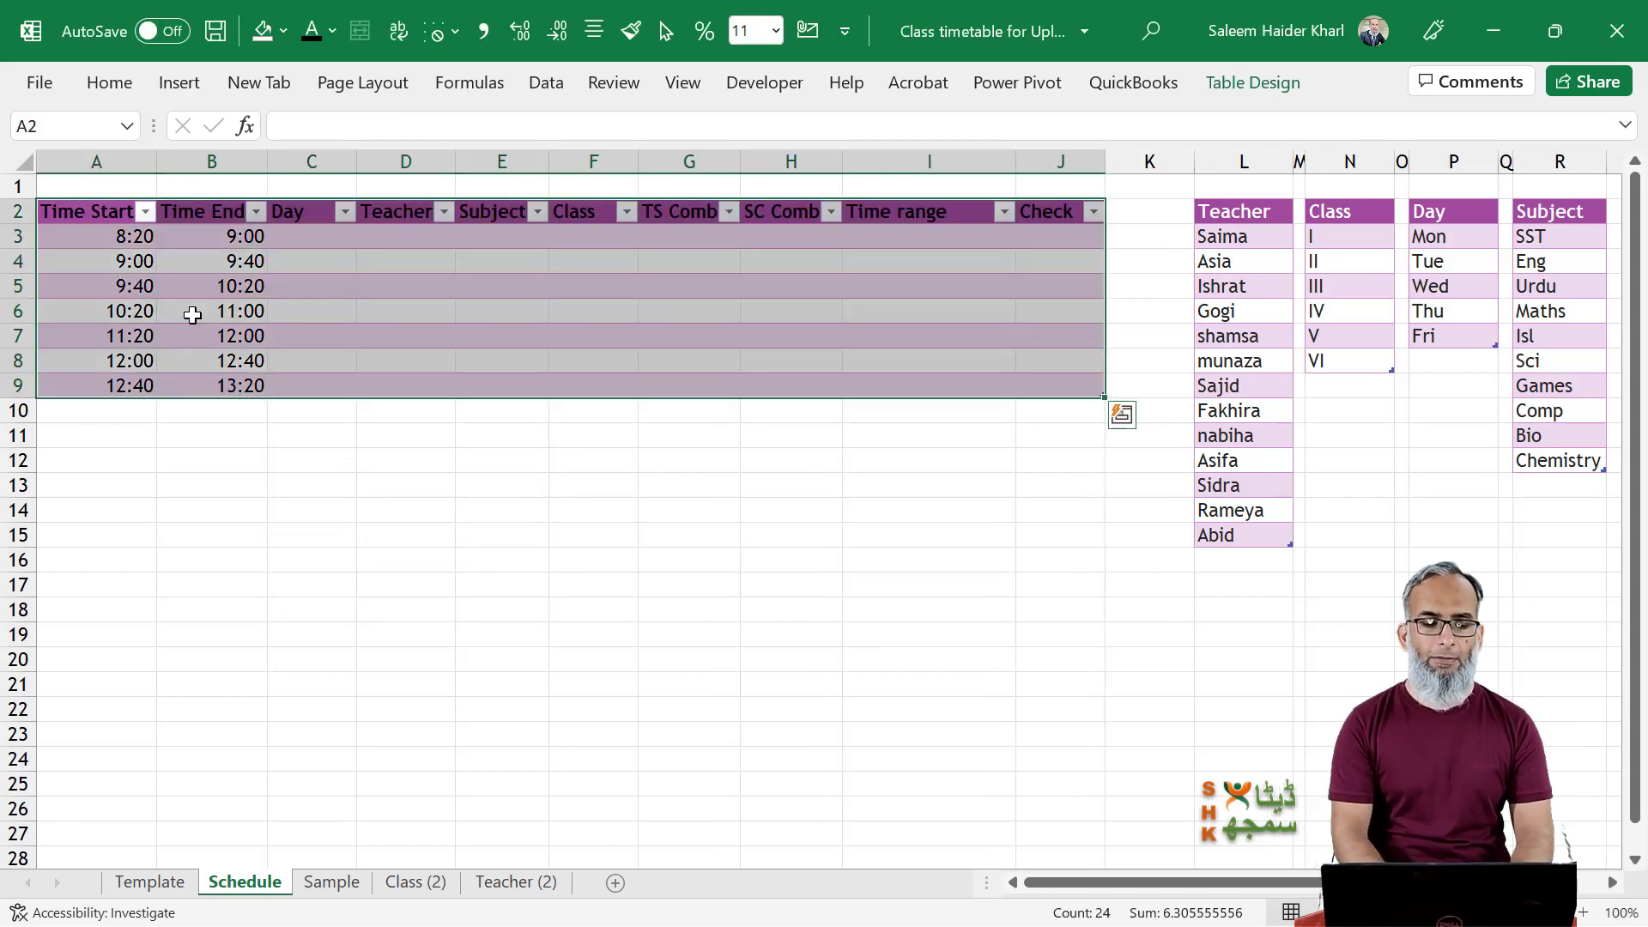
Set the font colour of the schedule table's header row, Time Start through Check, to white.
left_click(94, 217)
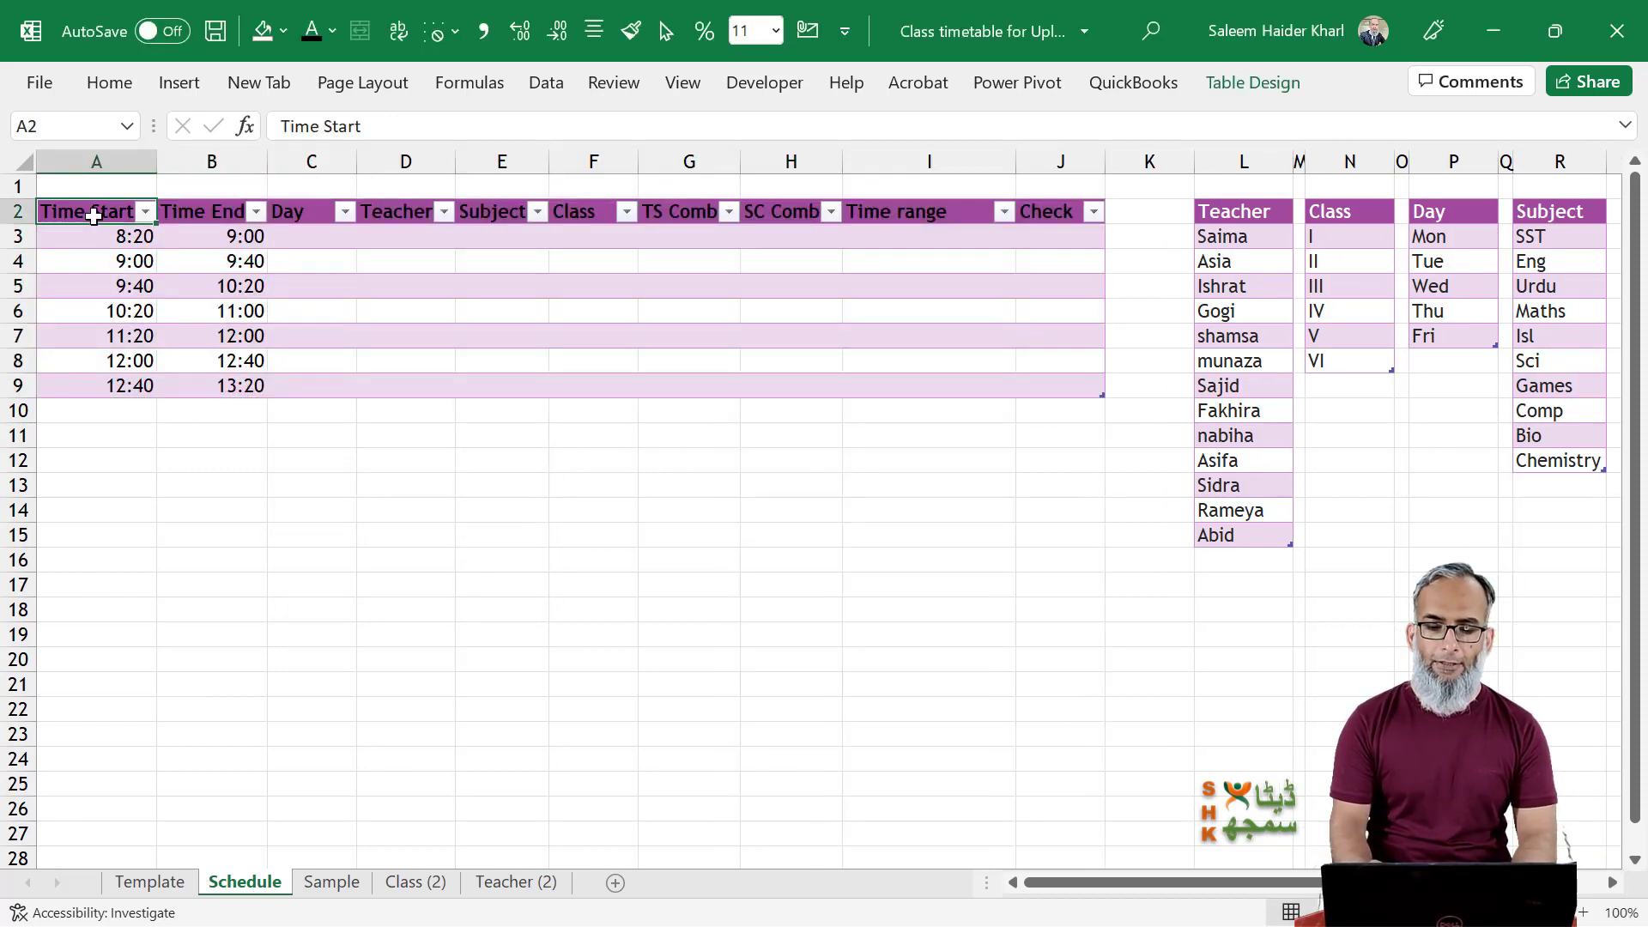
key("ctrl+shift+Right")
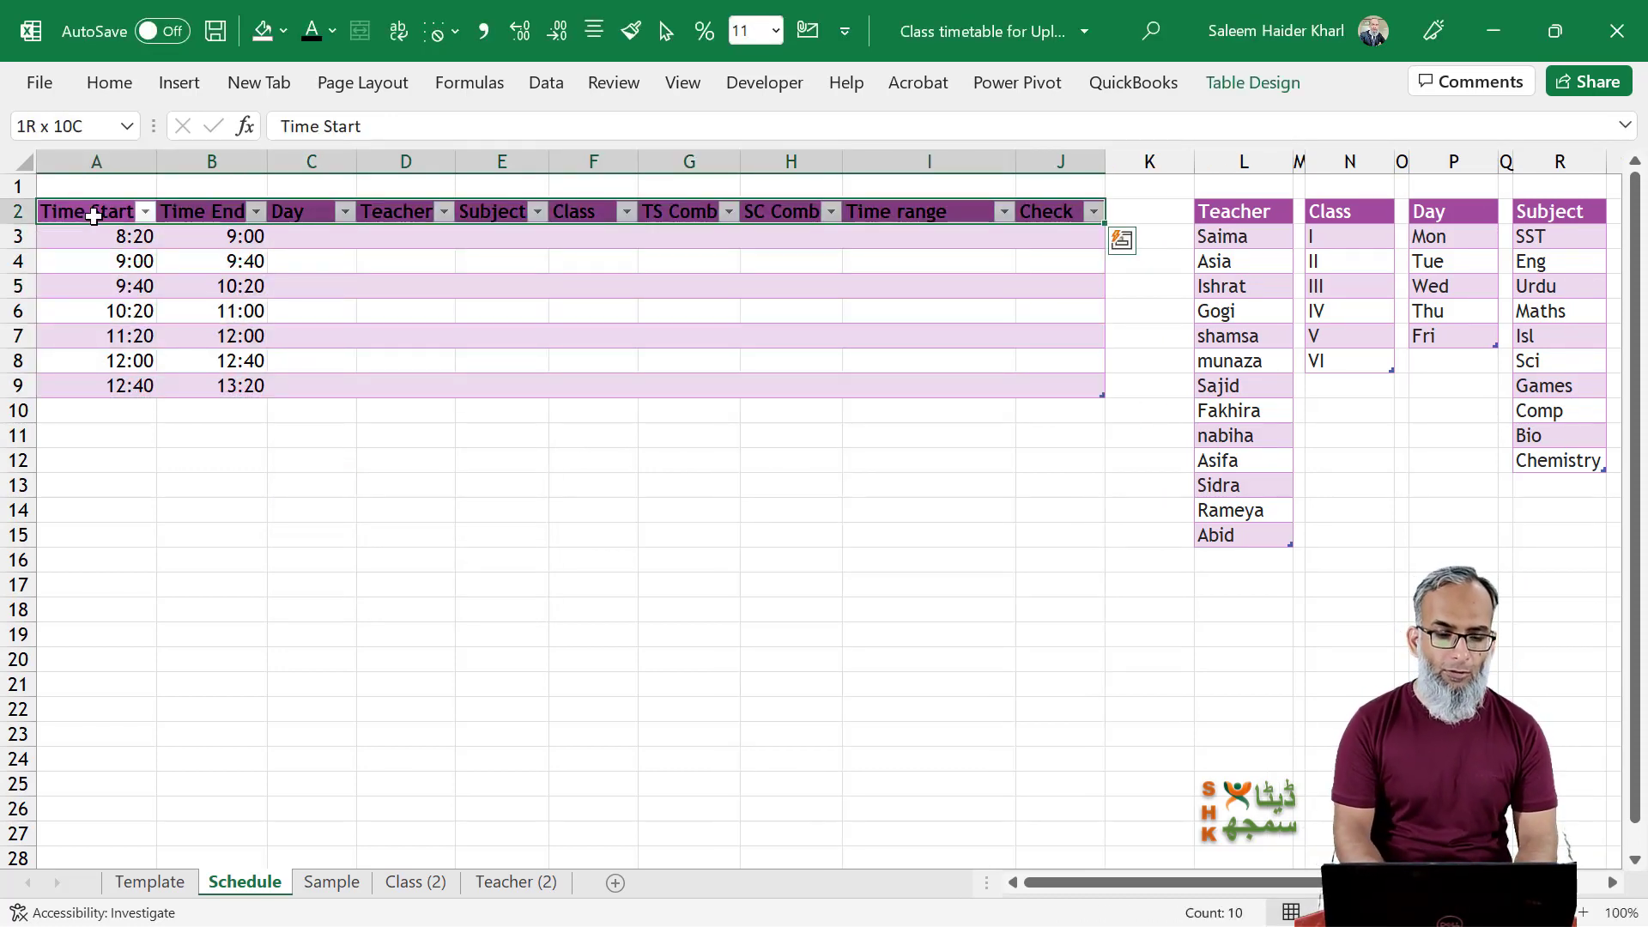
left_click(334, 35)
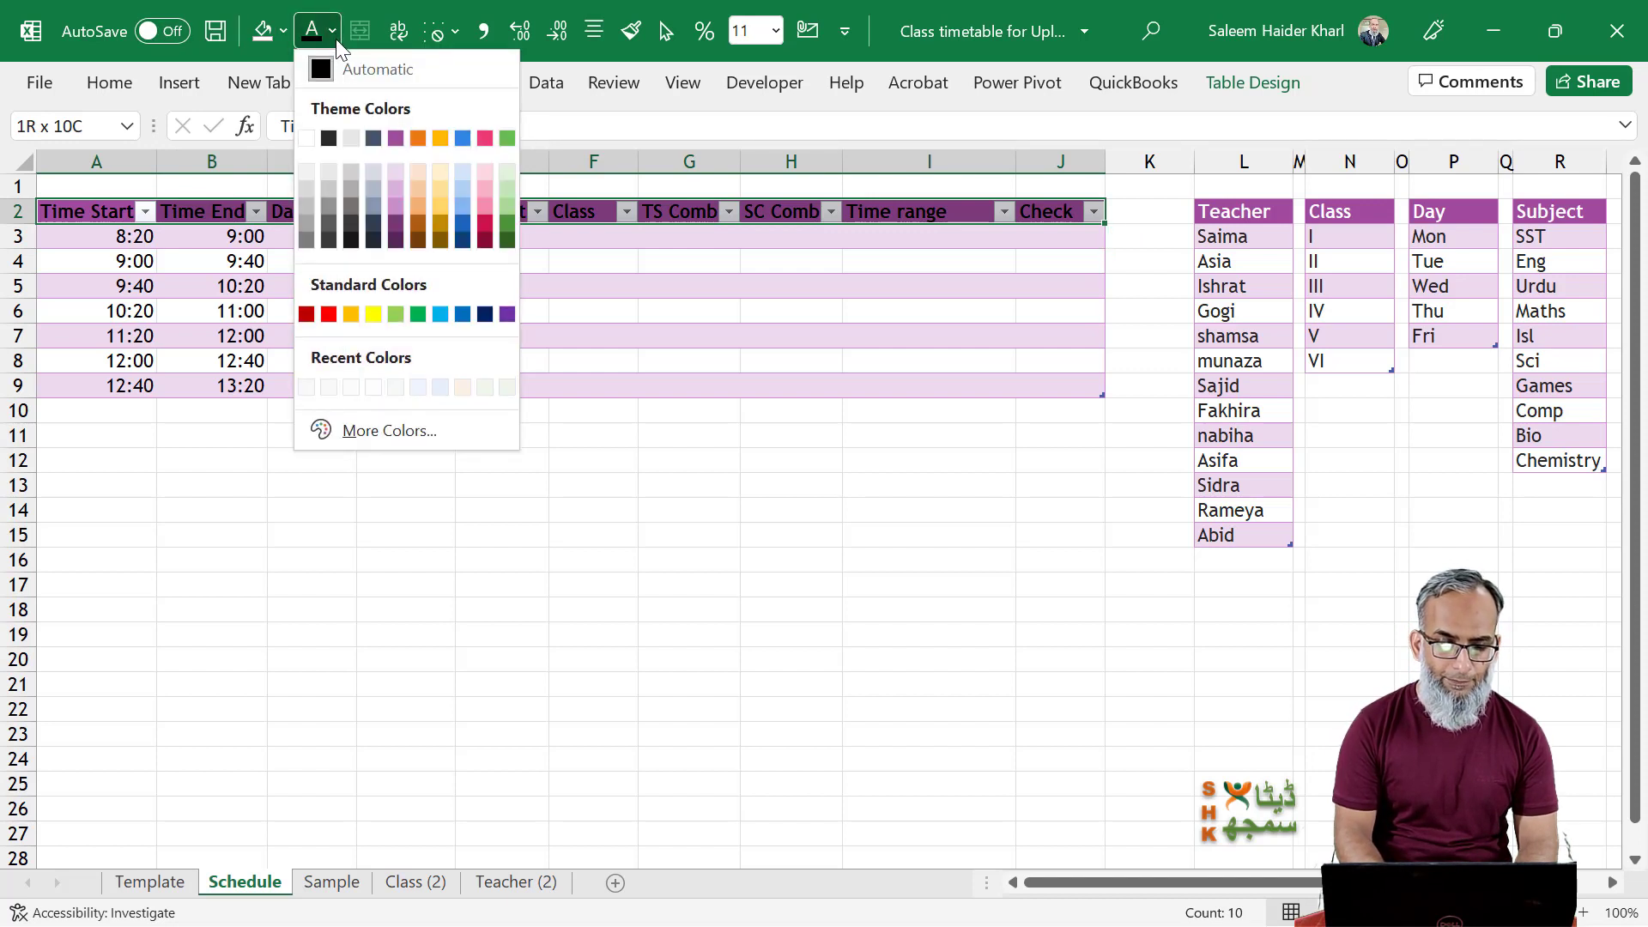
left_click(307, 141)
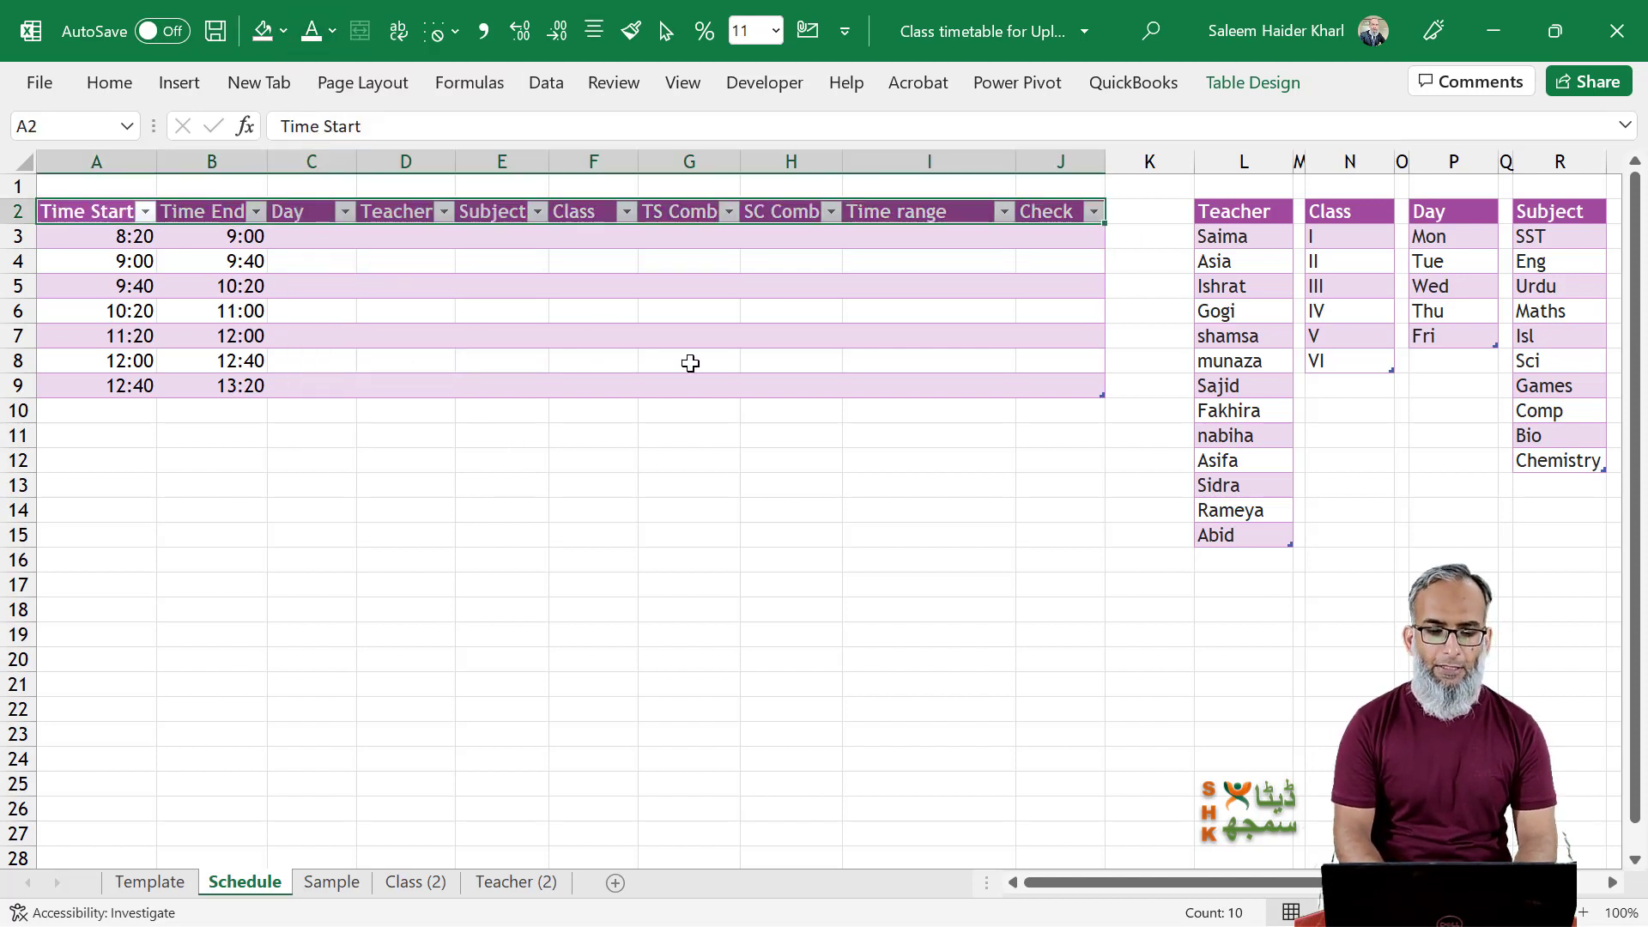
Turn off the header filter buttons on the schedule table and name the table Schedule.
left_click(650, 310)
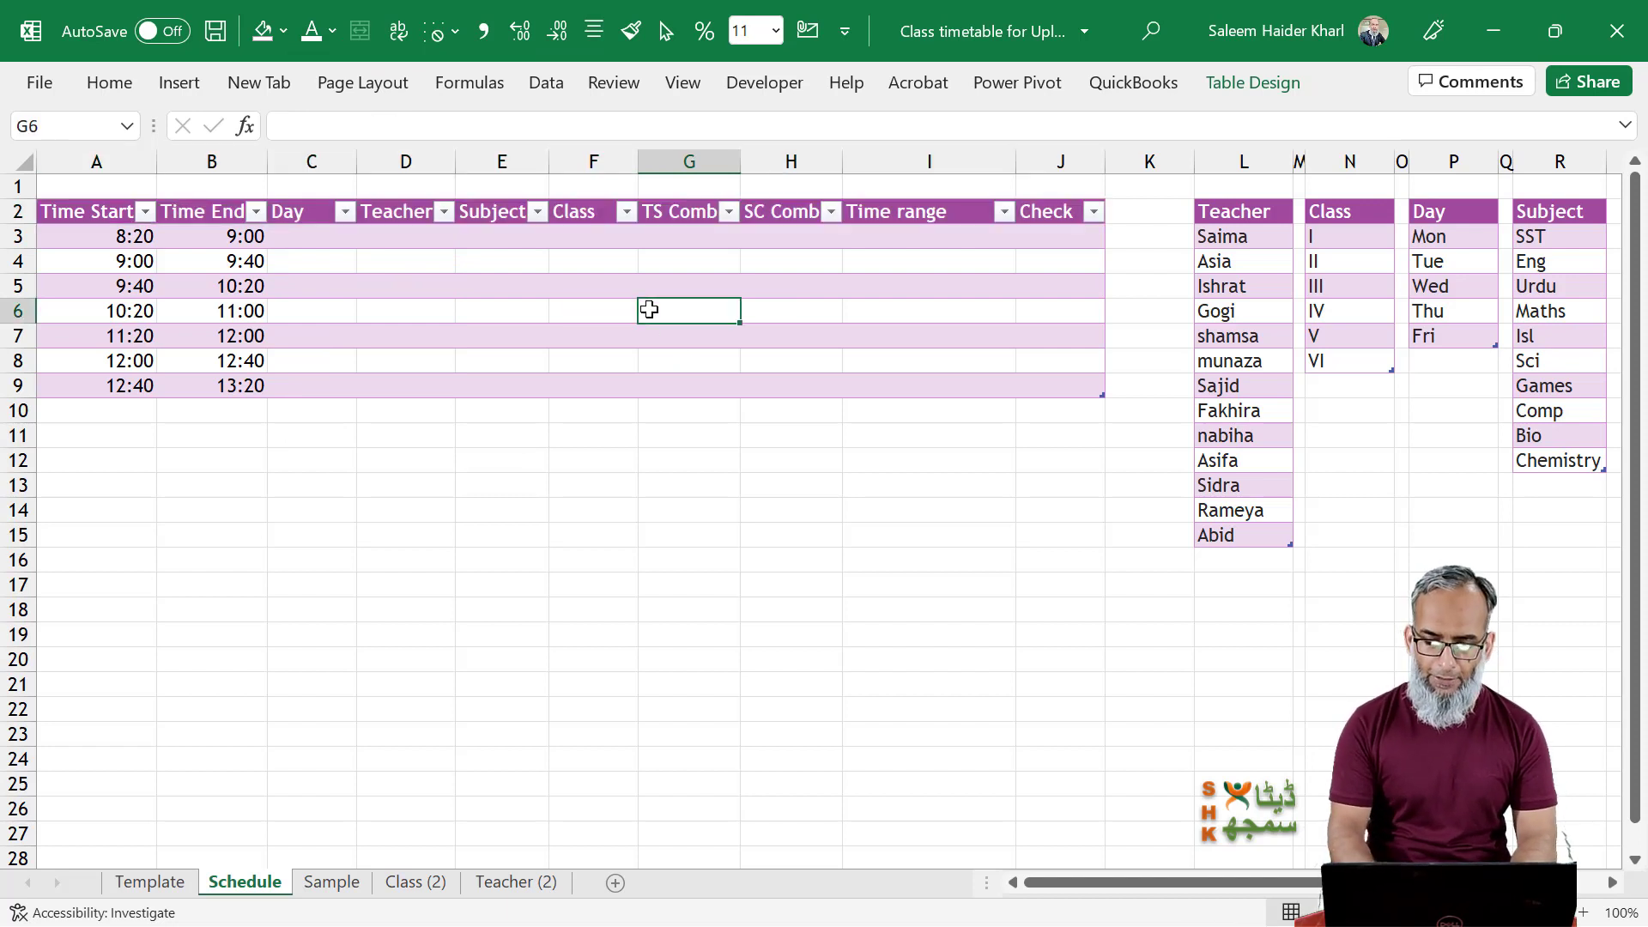
key("ctrl+shift+l")
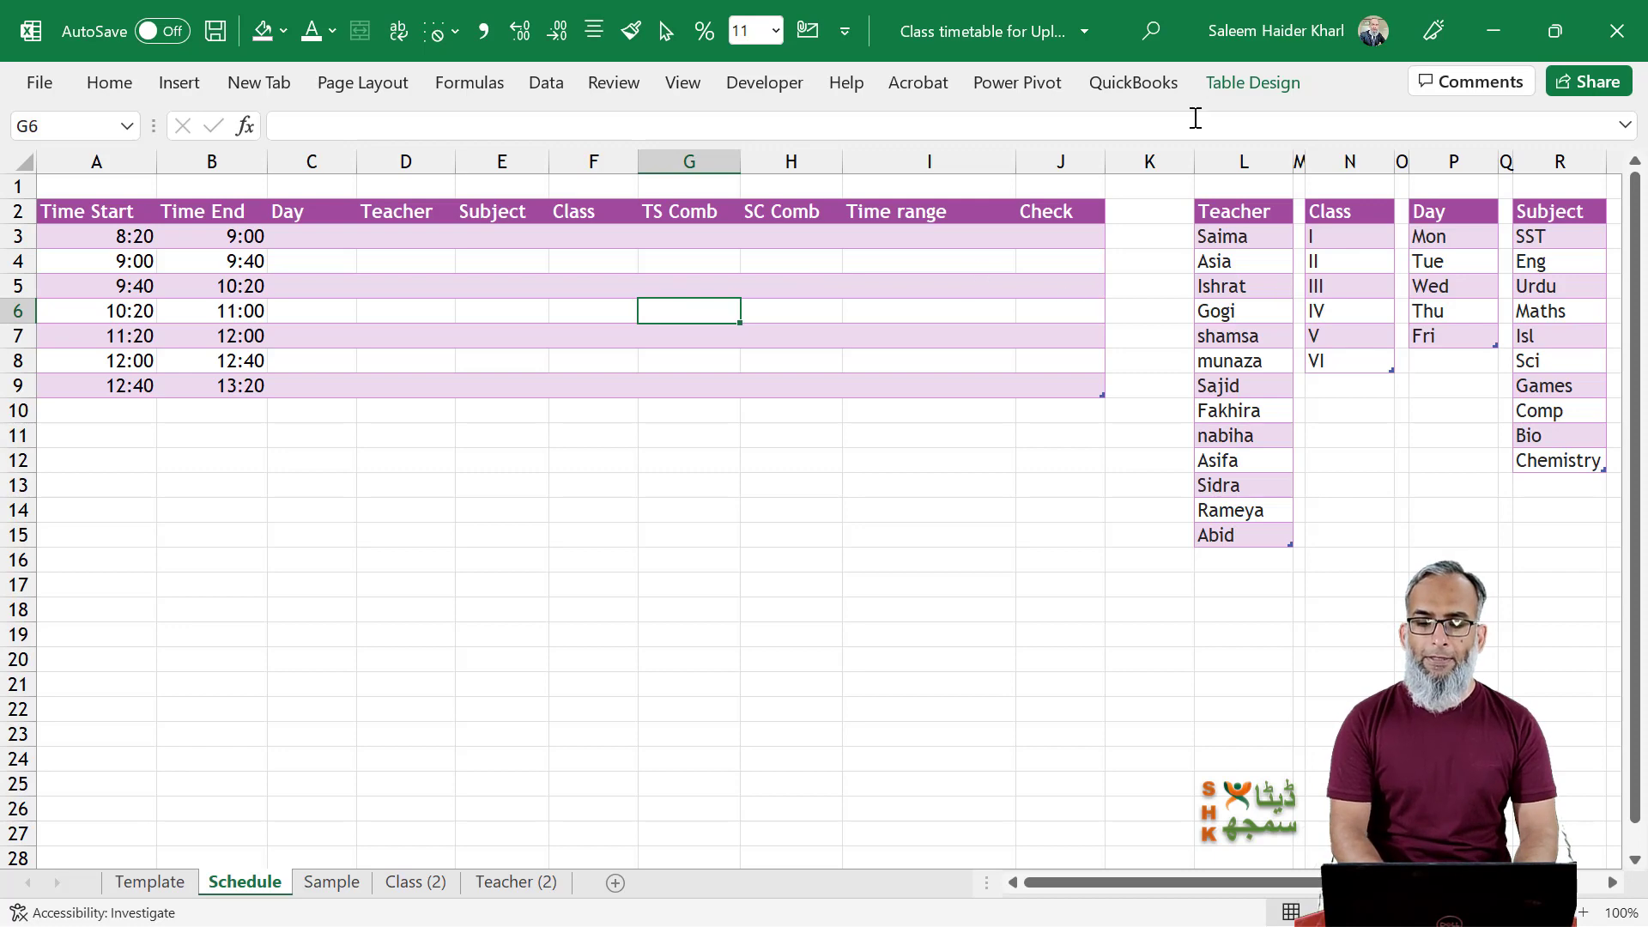
left_click(1237, 82)
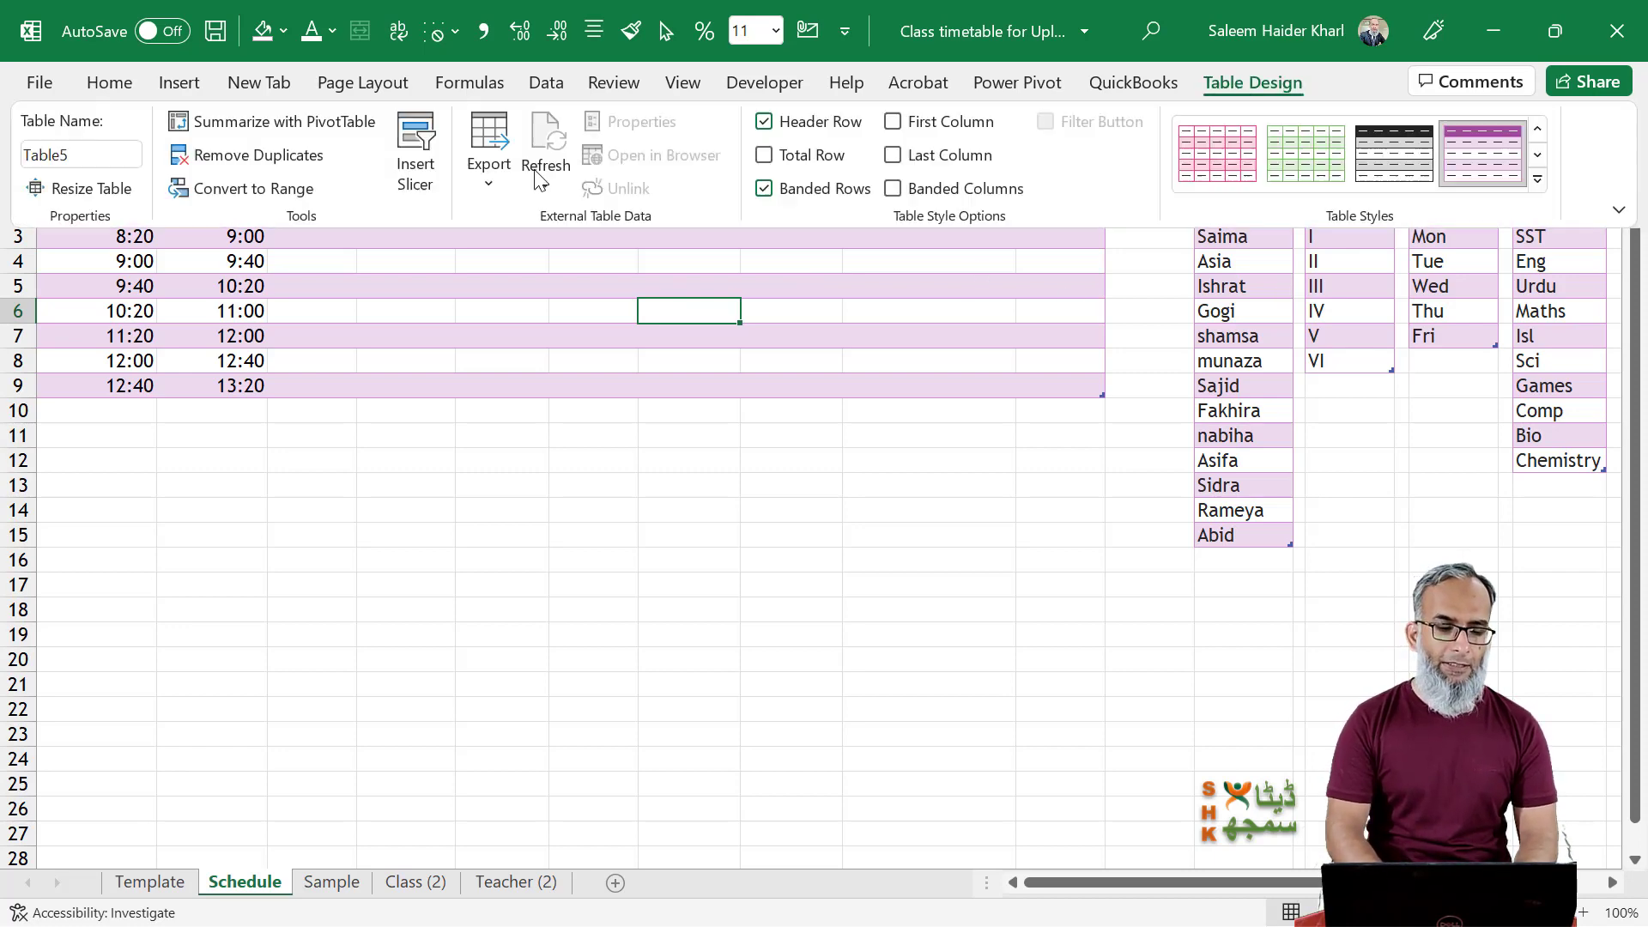
double_click(1255, 70)
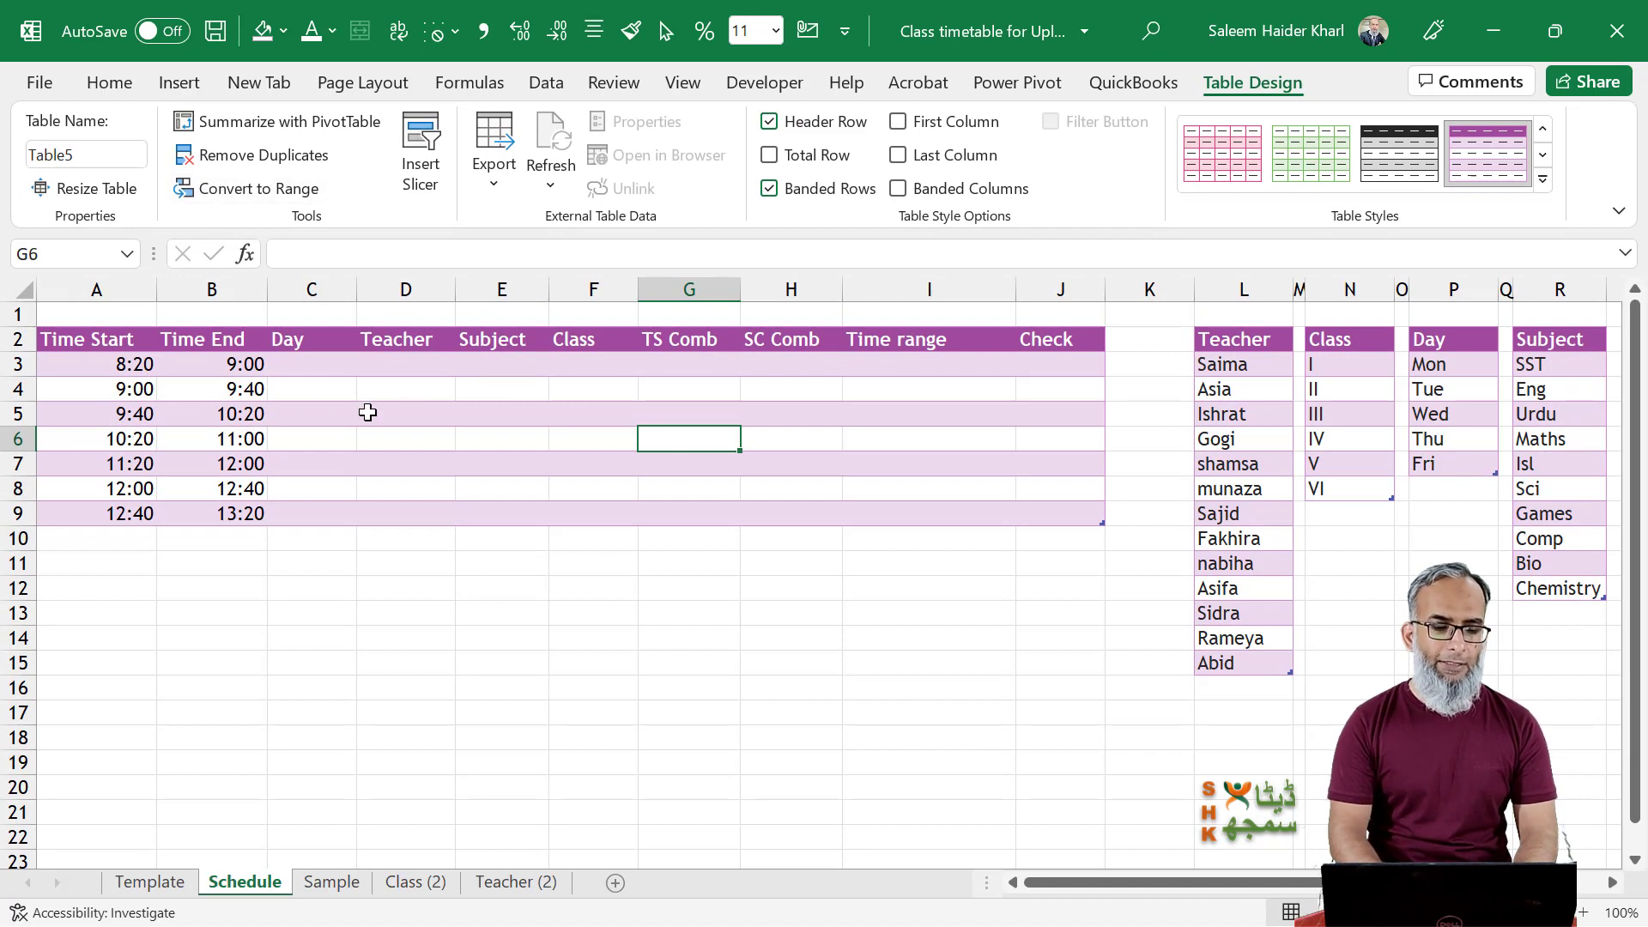
left_click(369, 413)
left_click(41, 156)
left_click(106, 157)
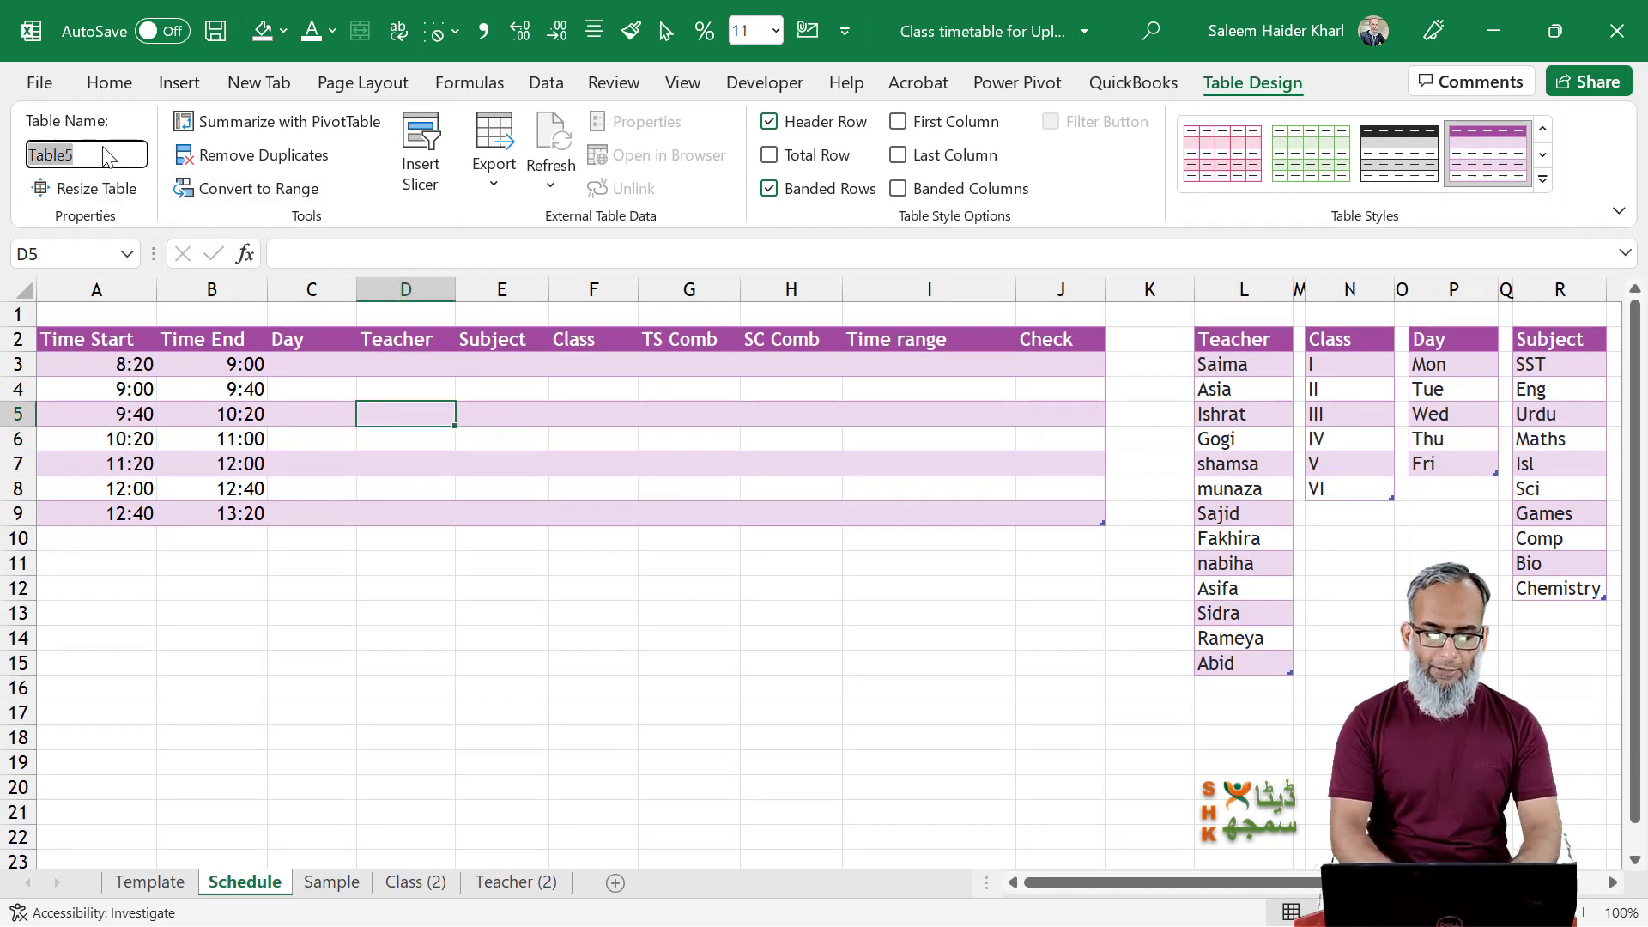
type("Schedule")
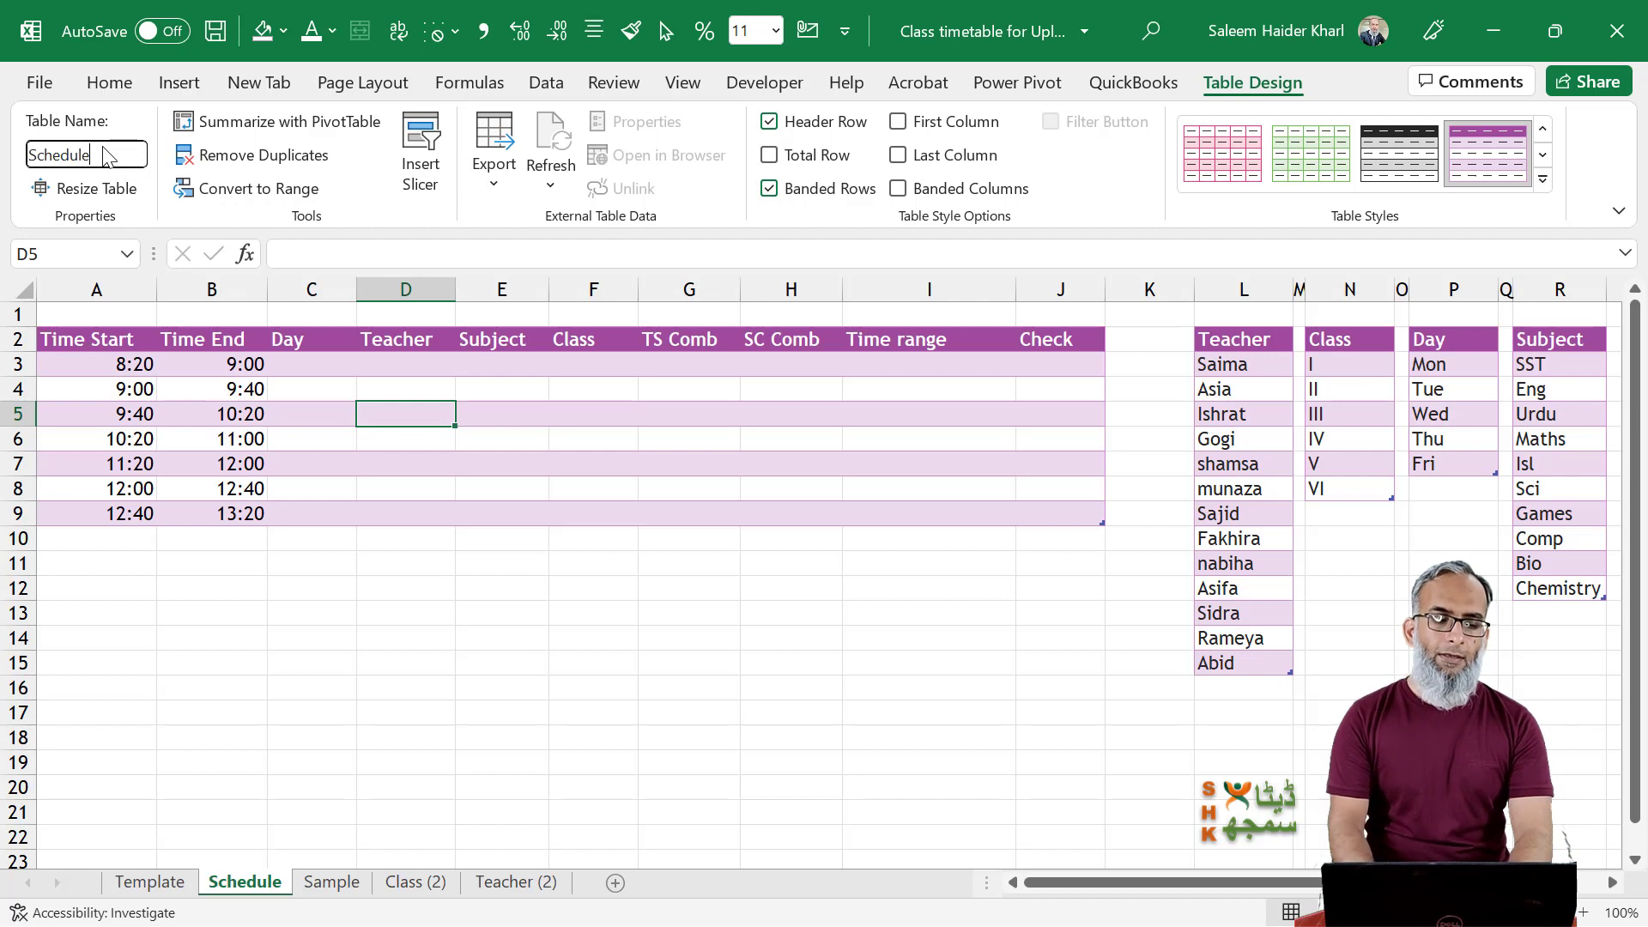
key("Return")
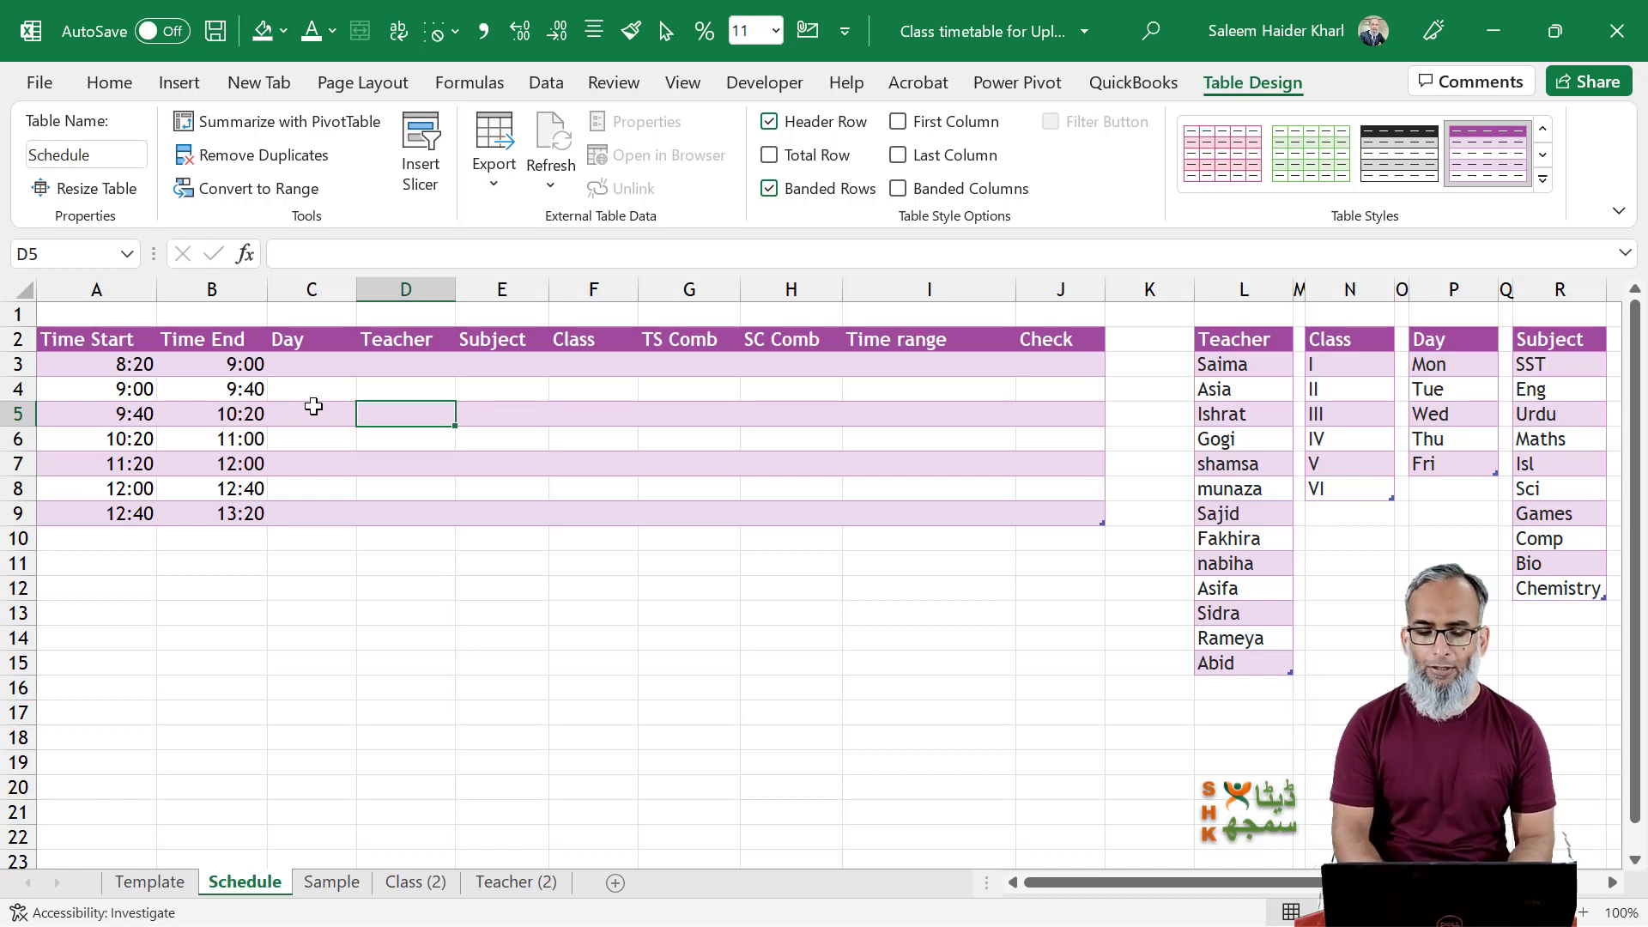
Rename the table holding the teacher list in column L as Teacher.
left_click(327, 372)
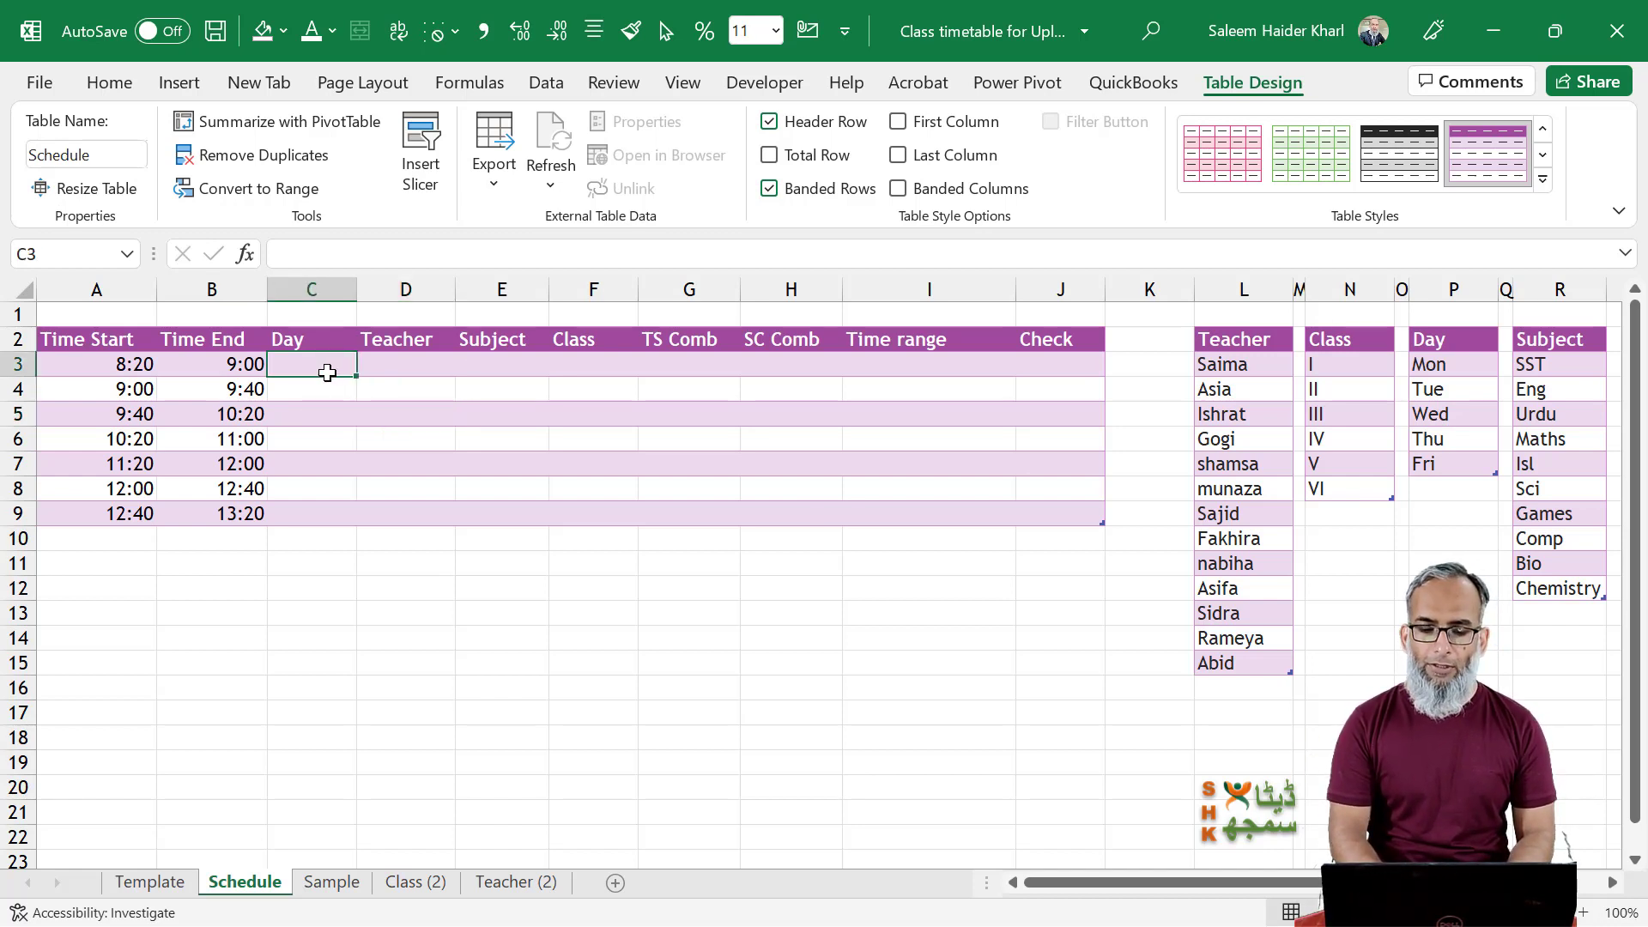
left_click(1238, 464)
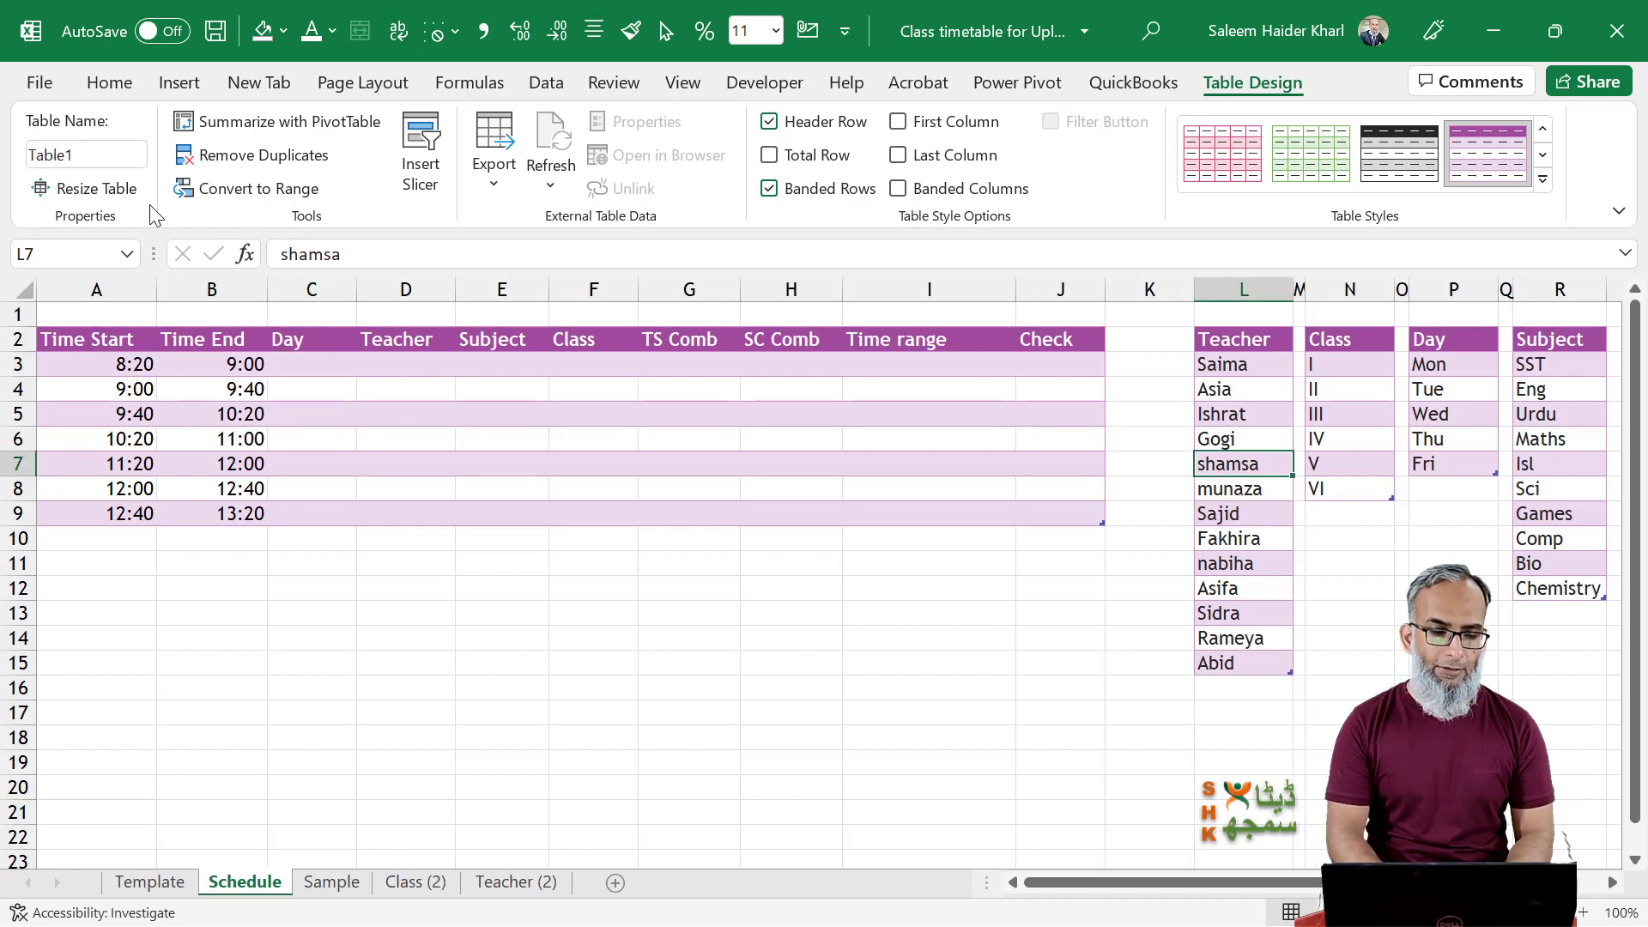
left_click(105, 160)
type("Te")
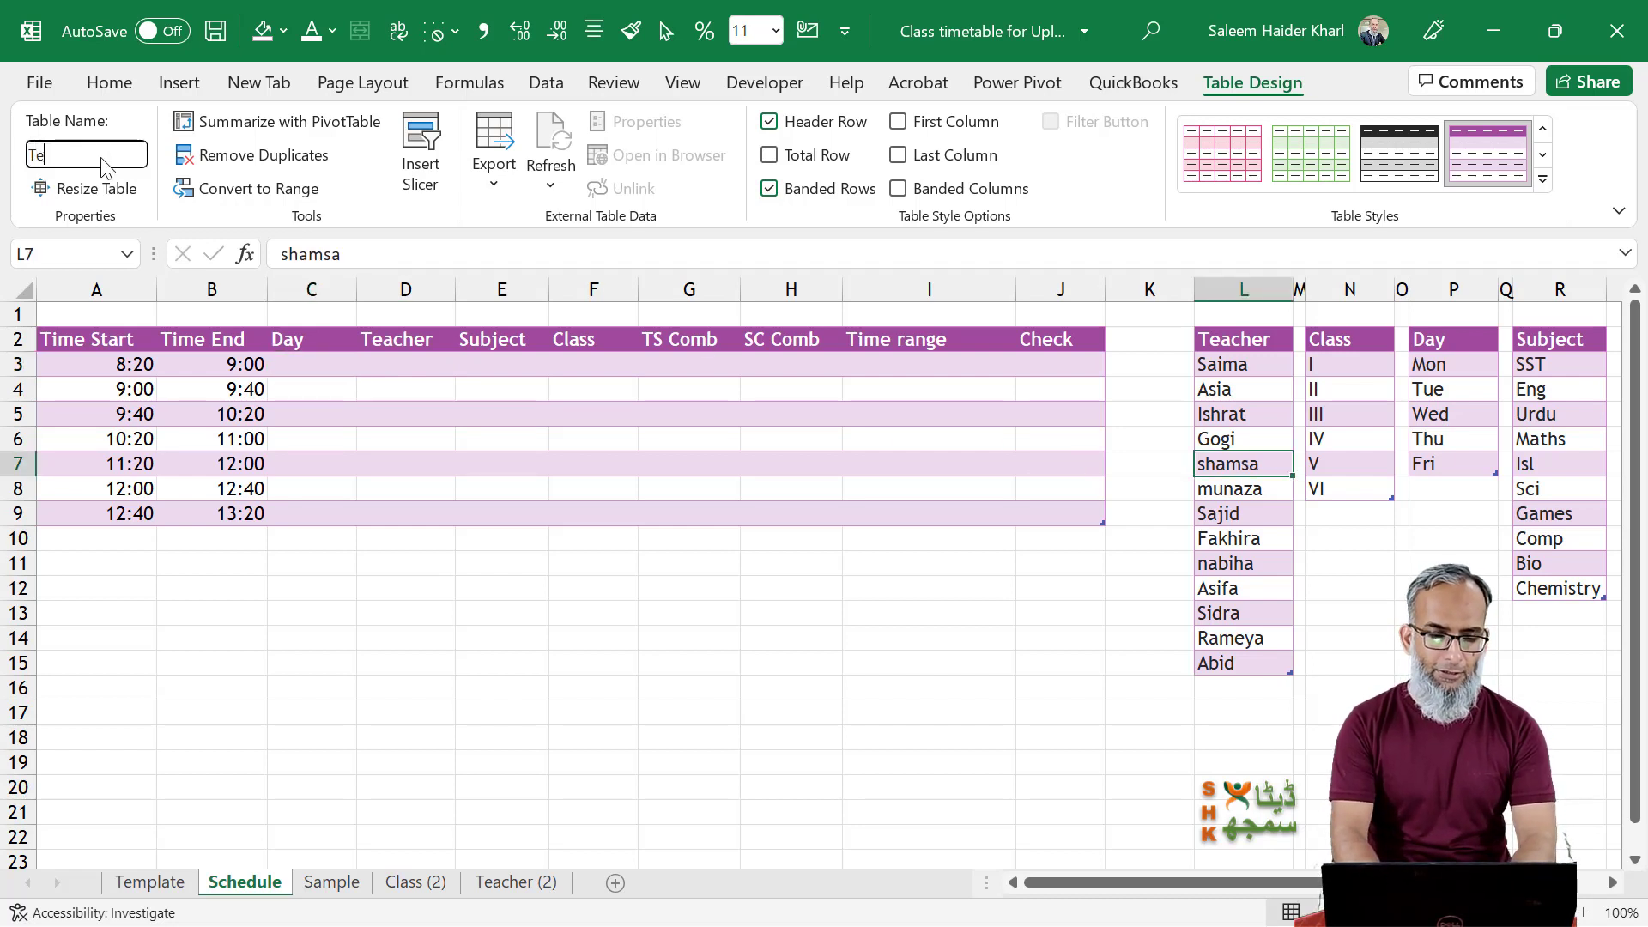
type("acher")
key("Return")
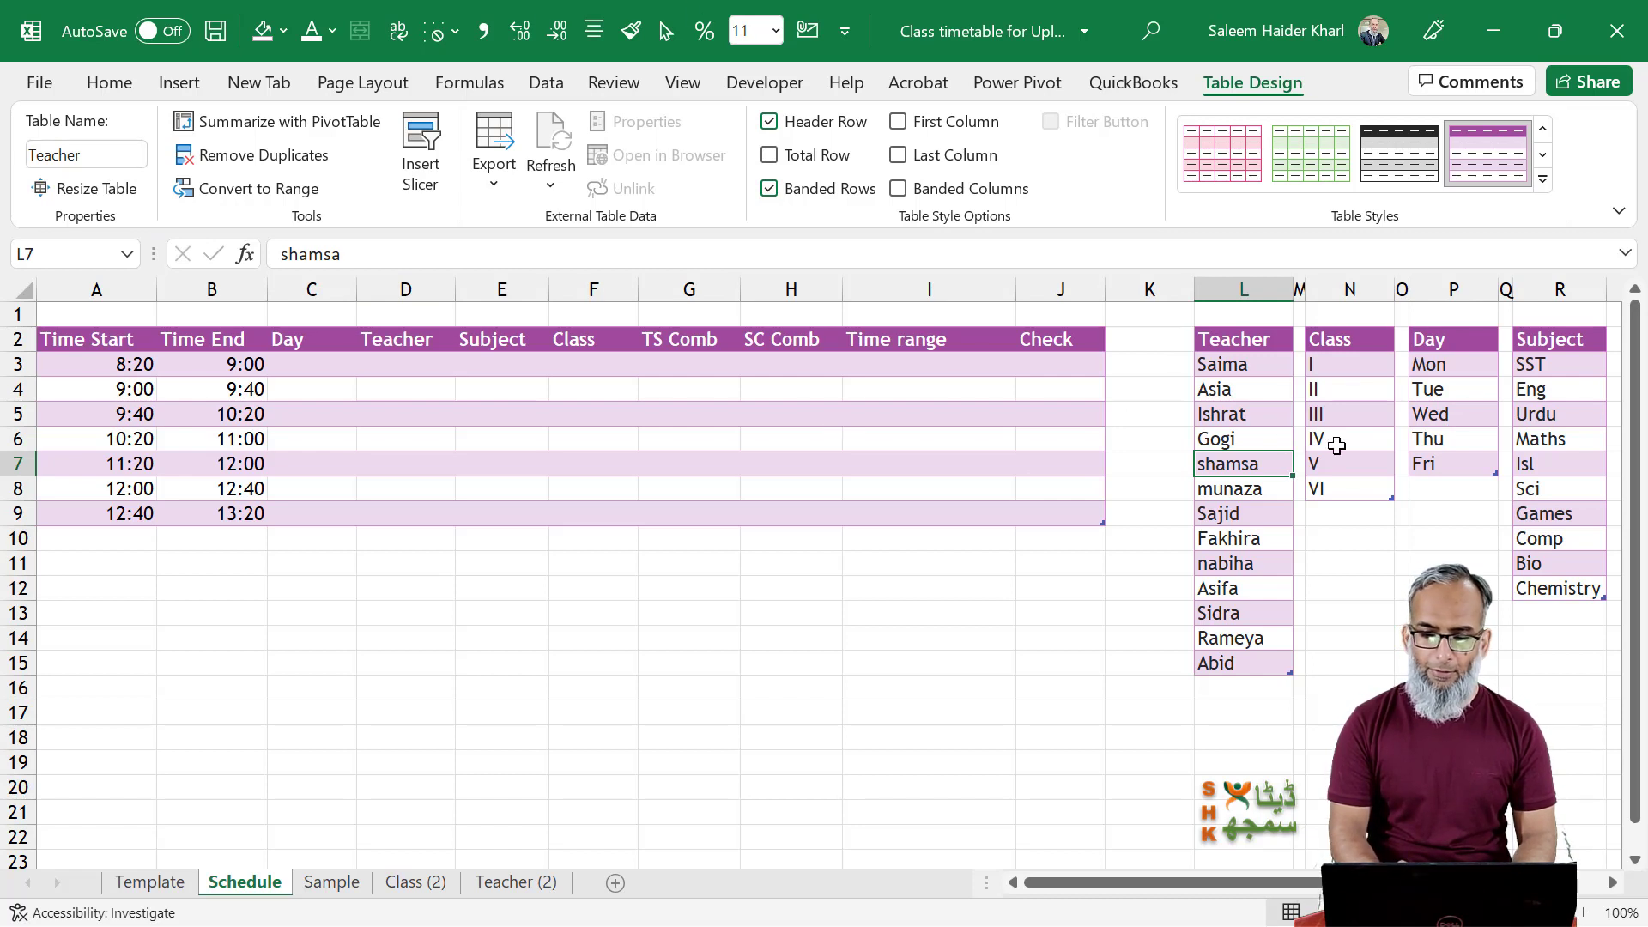
Rename the class list table in column N as Class and the day list table in column P as Day.
left_click(1336, 445)
left_click(86, 156)
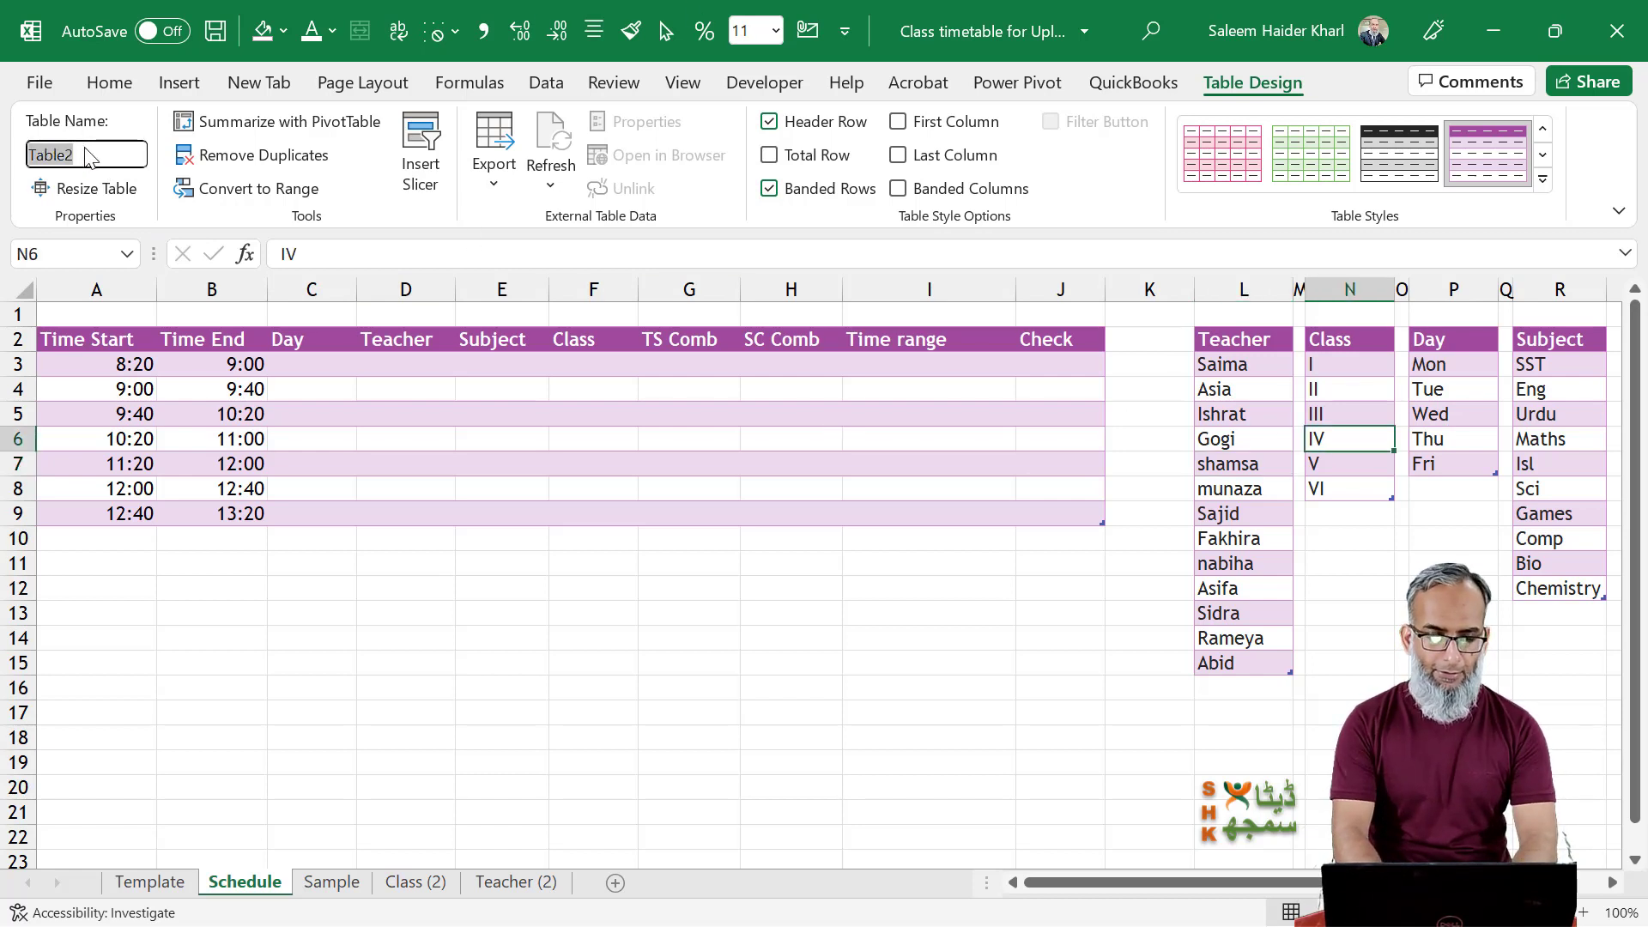
type("Class")
key("Return")
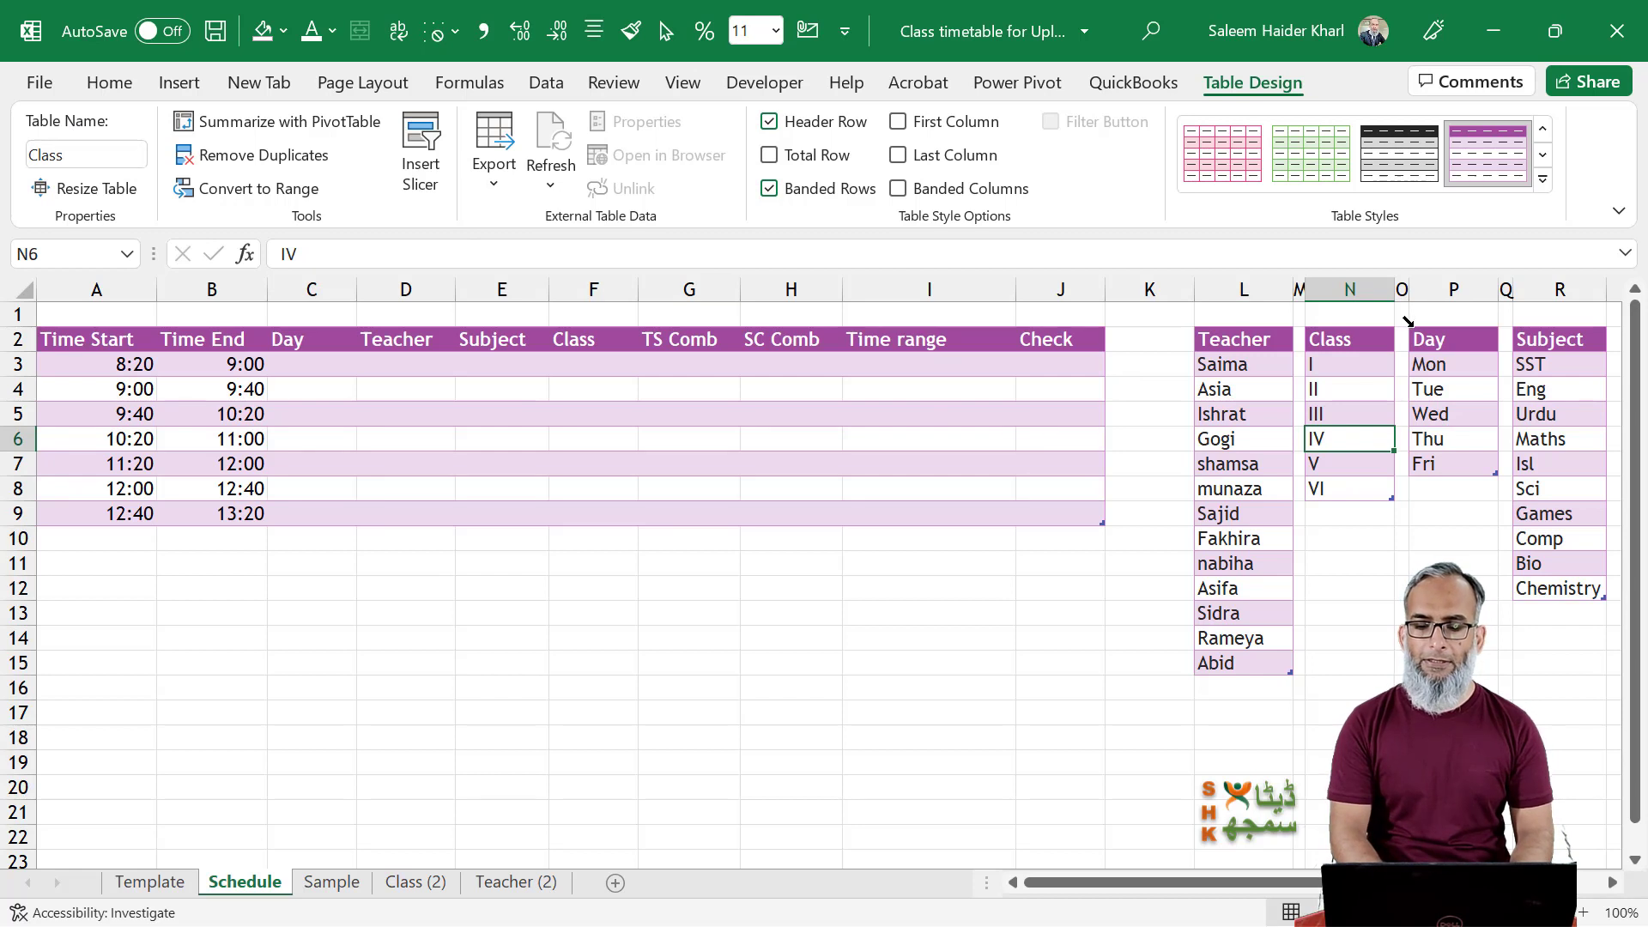
left_click(1450, 408)
left_click(91, 159)
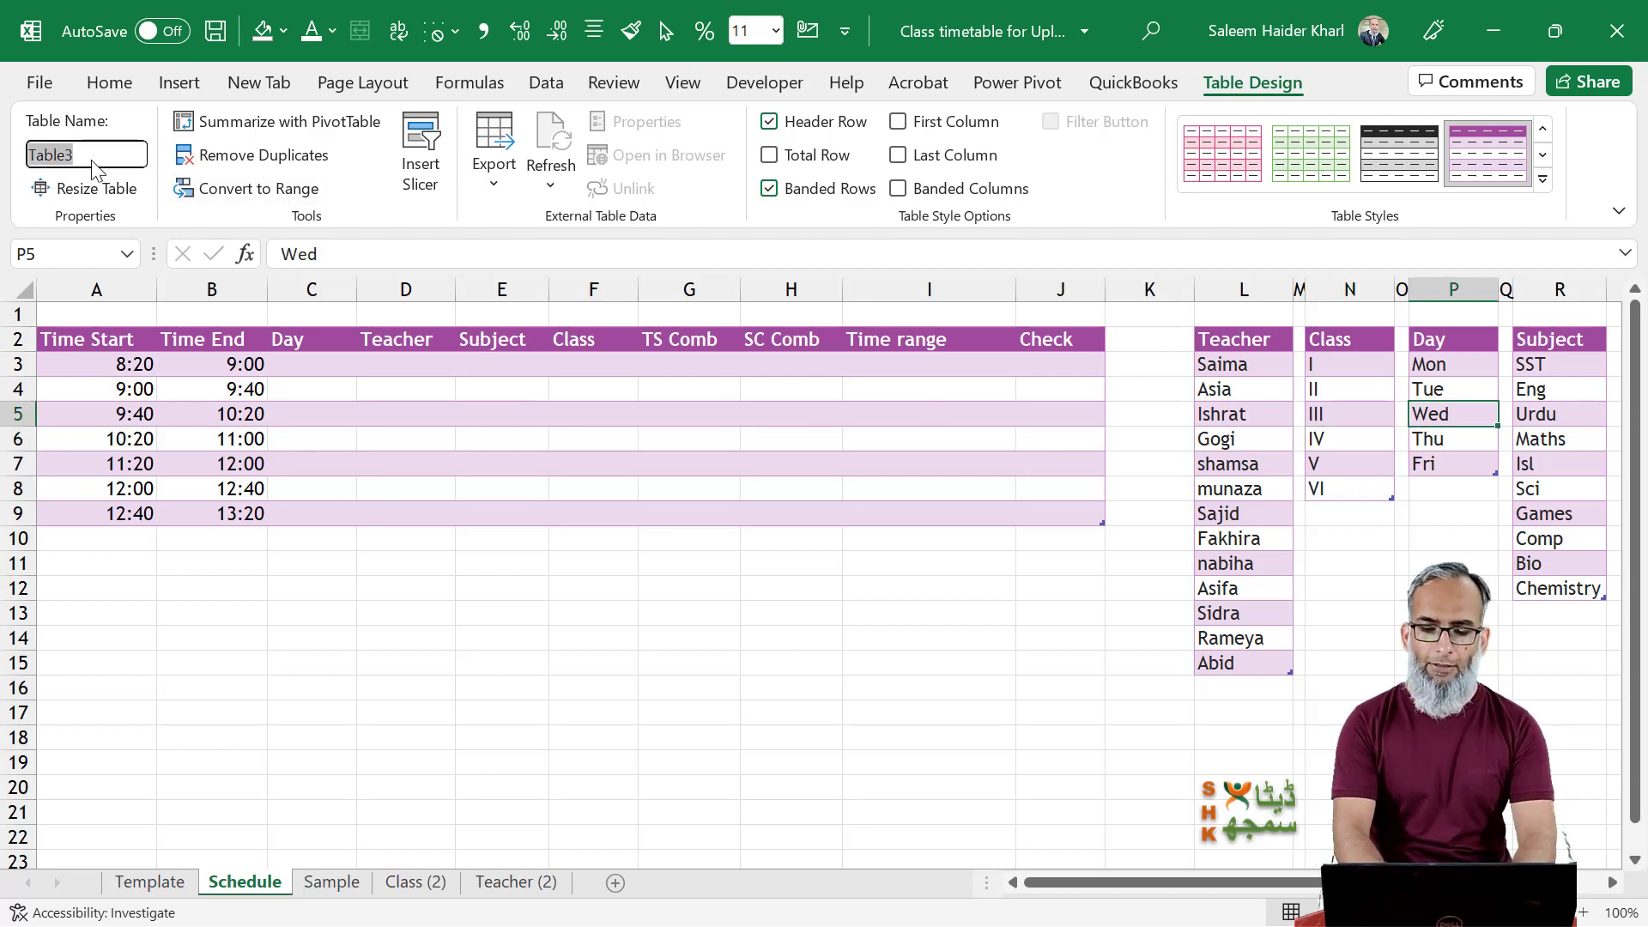
type("Day")
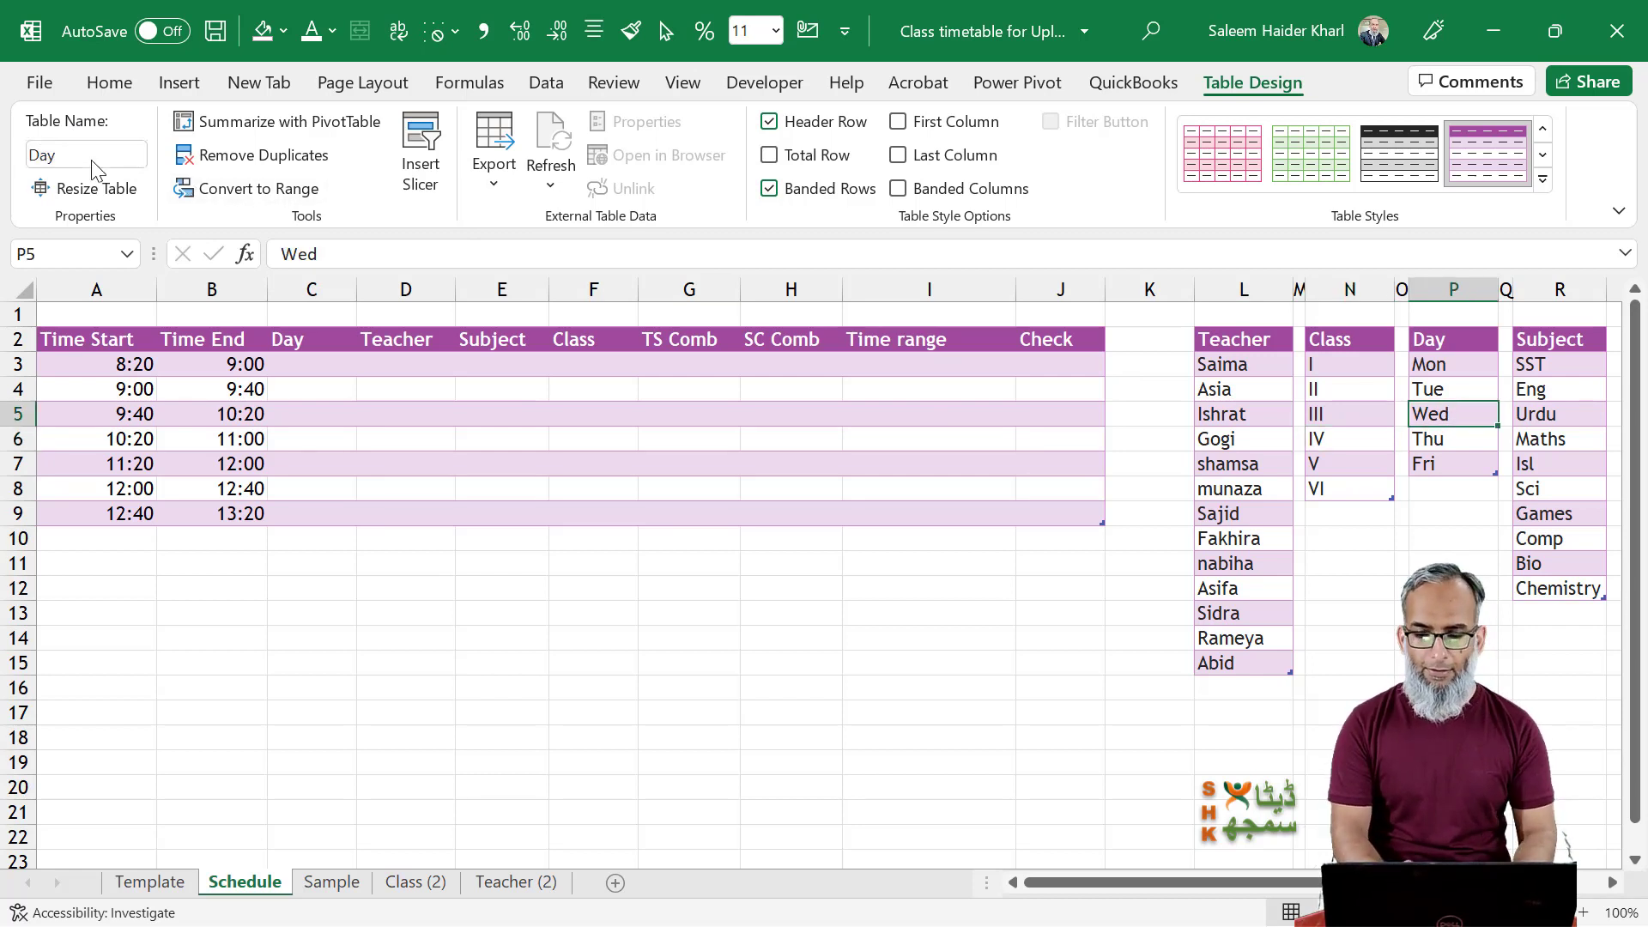
Rename the table holding the subject list in column R as Subject.
left_click(1541, 472)
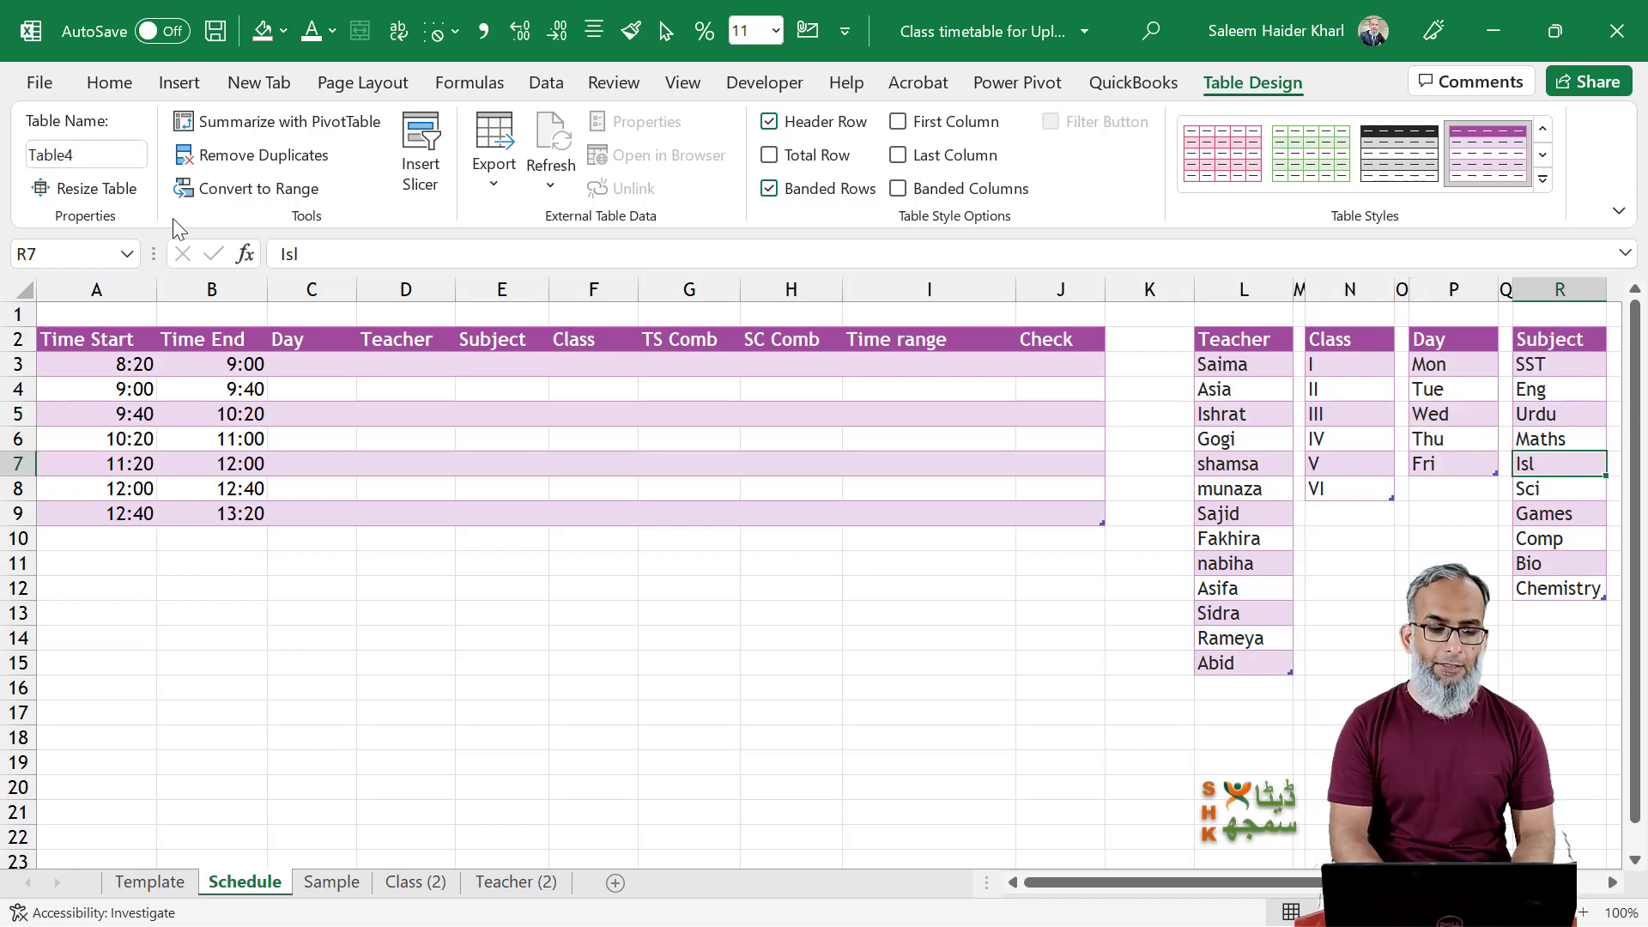
left_click(108, 158)
type("S")
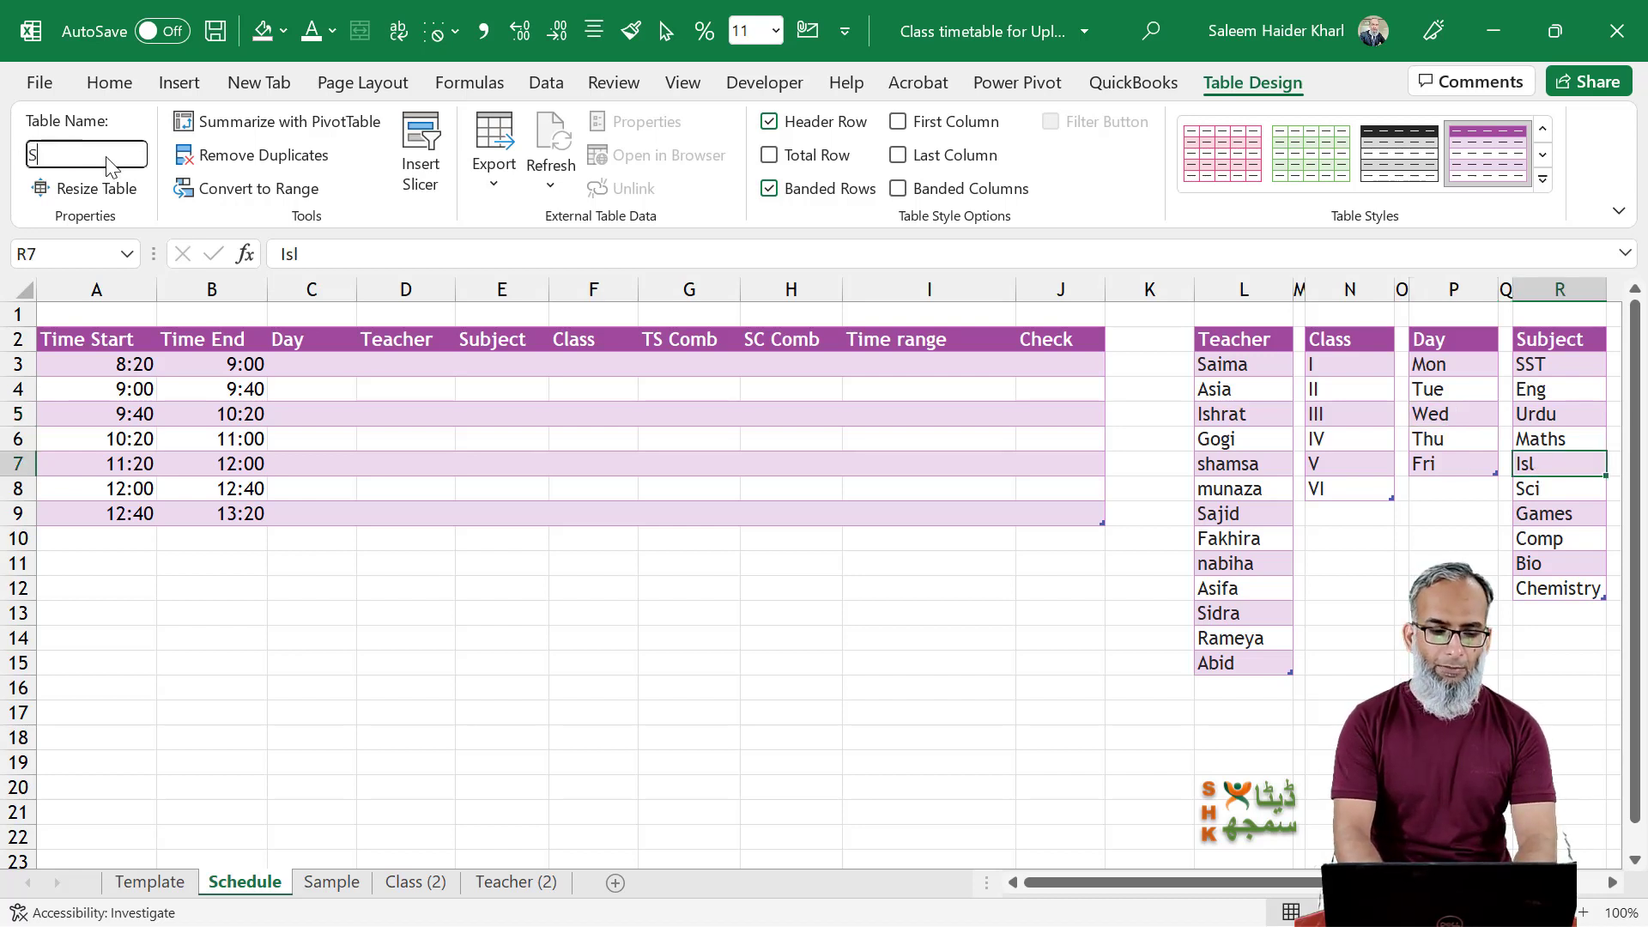
type("ubject")
key("Return")
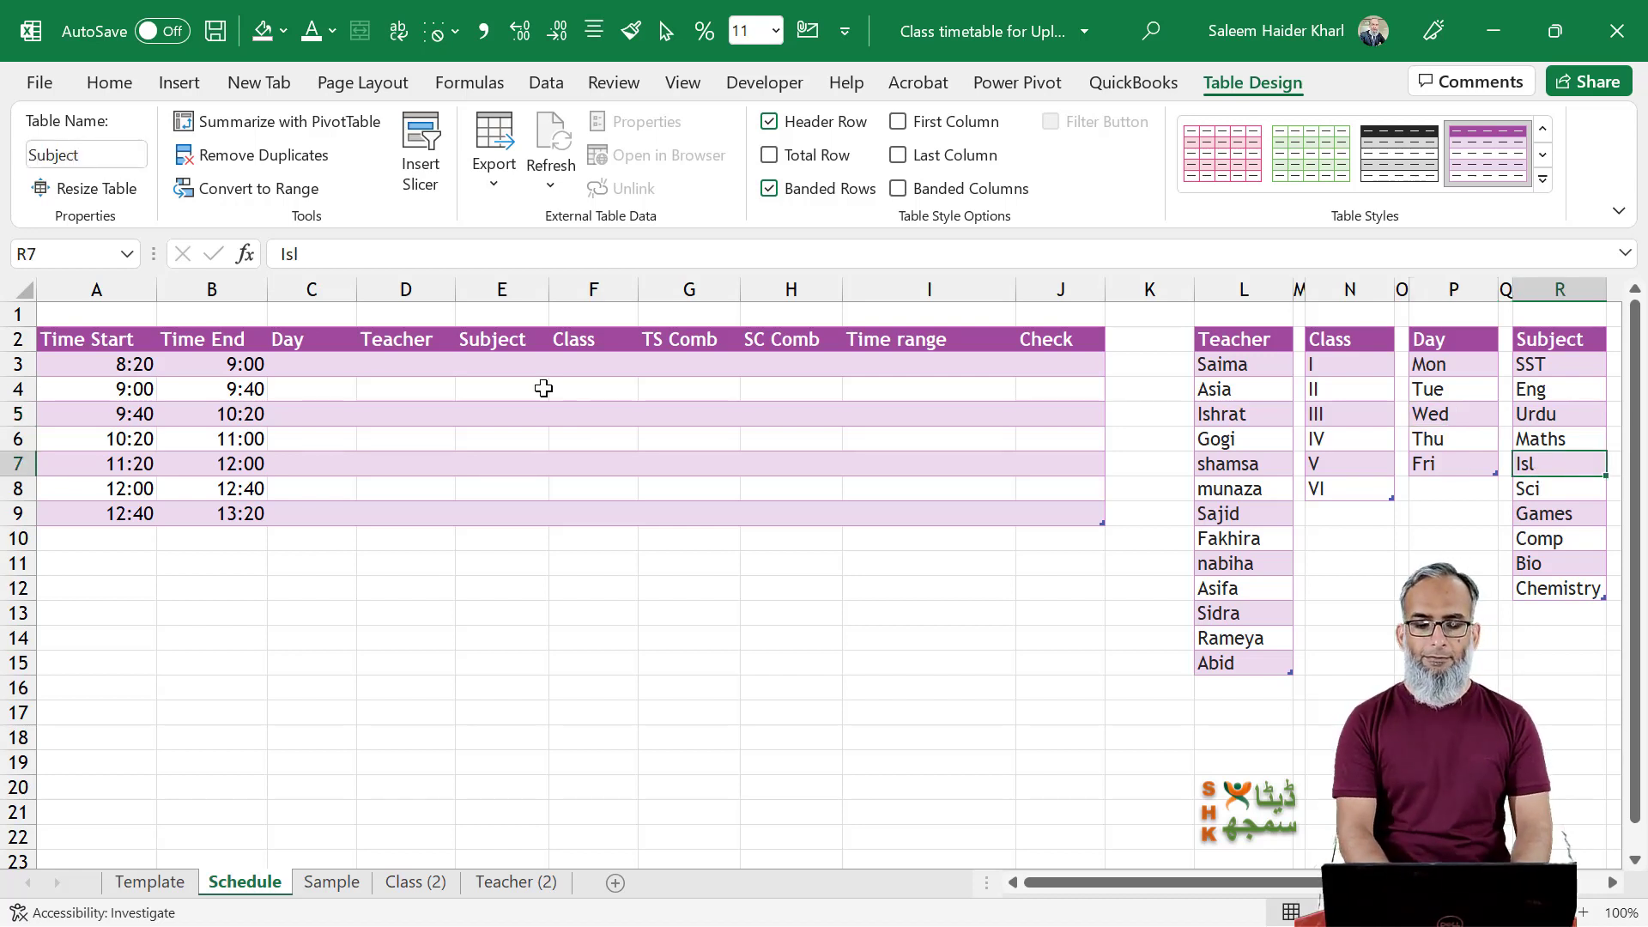
left_click(519, 430)
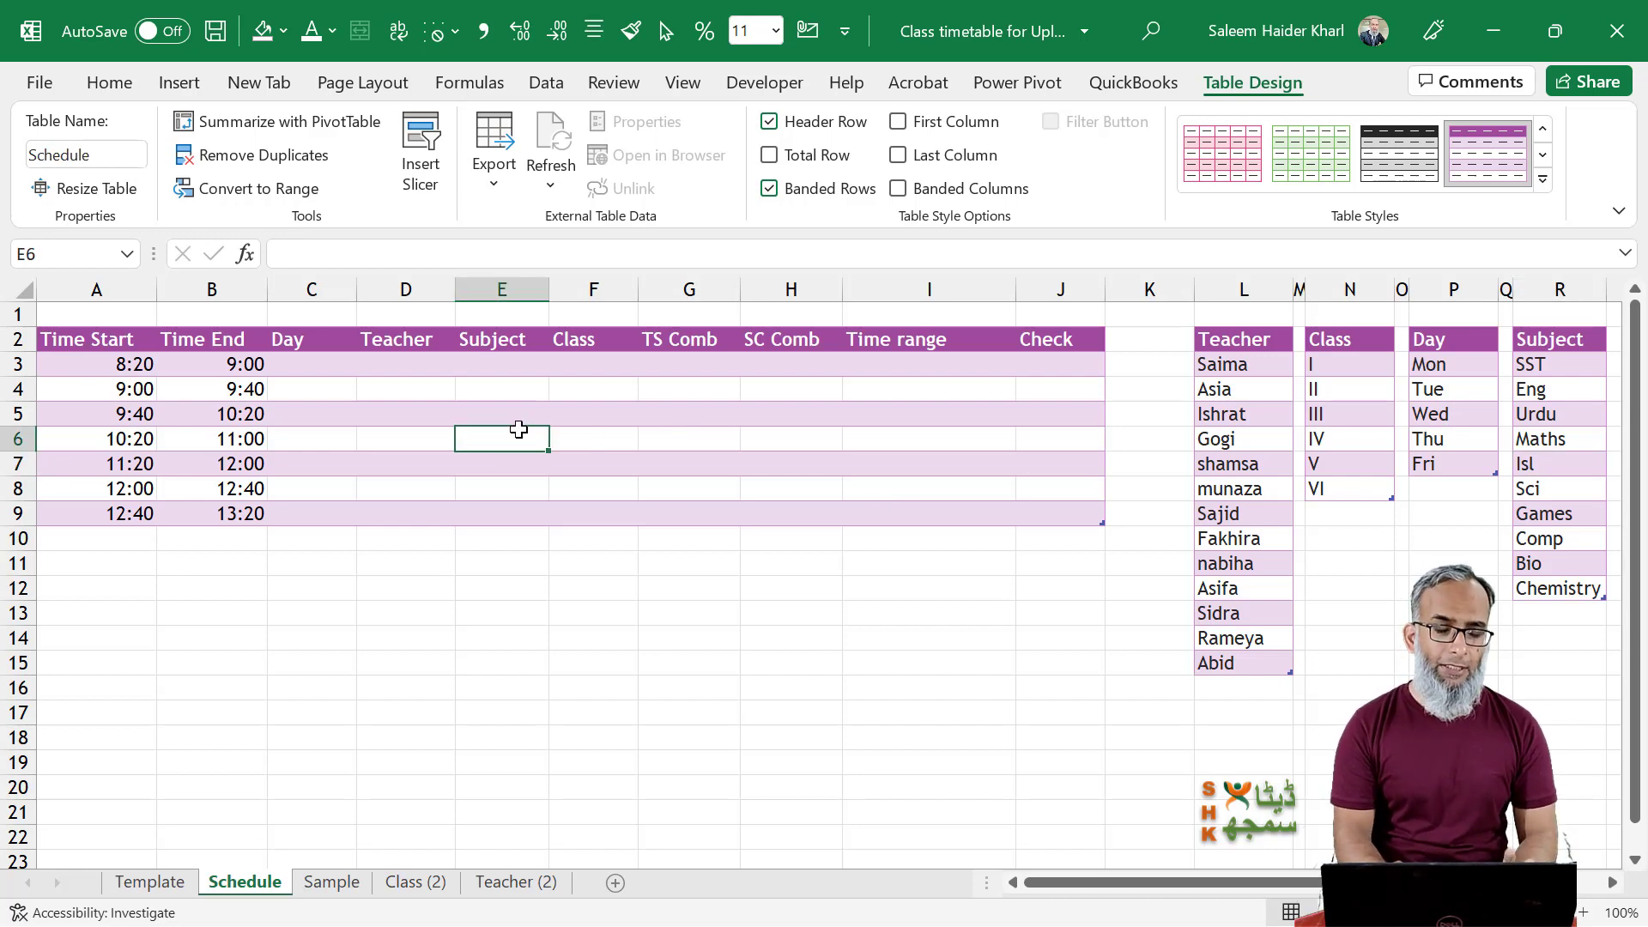
Add list data validation to the first Day cell, C3, with source =$P$3:$P$7, and check its dropdown choices.
left_click(283, 368)
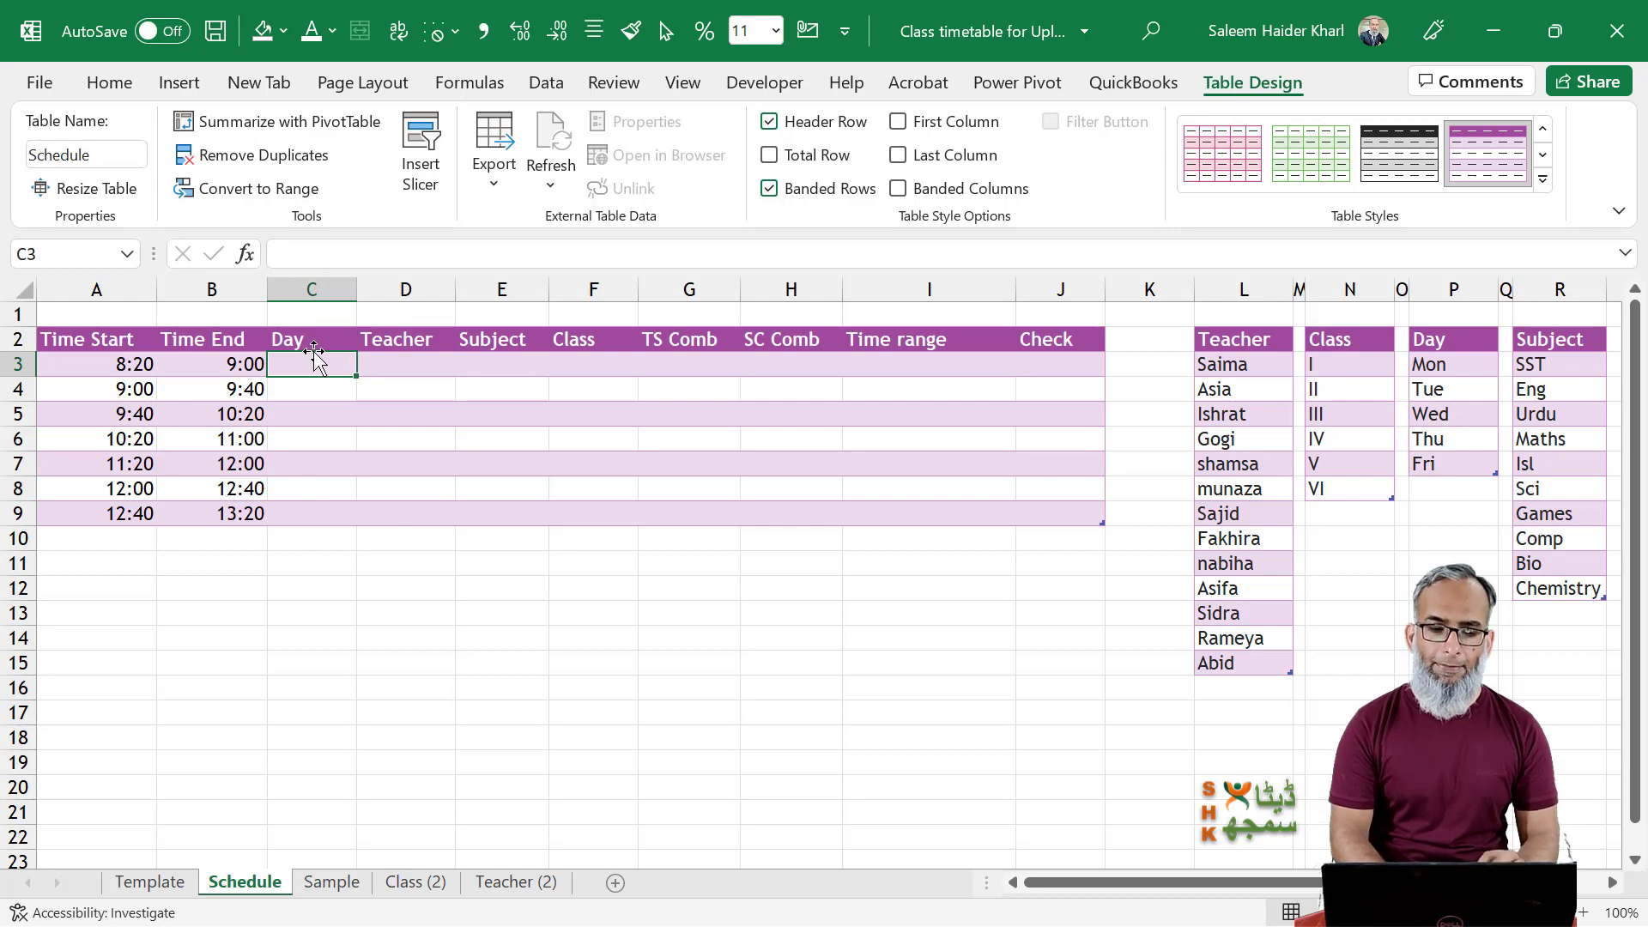
left_click(546, 81)
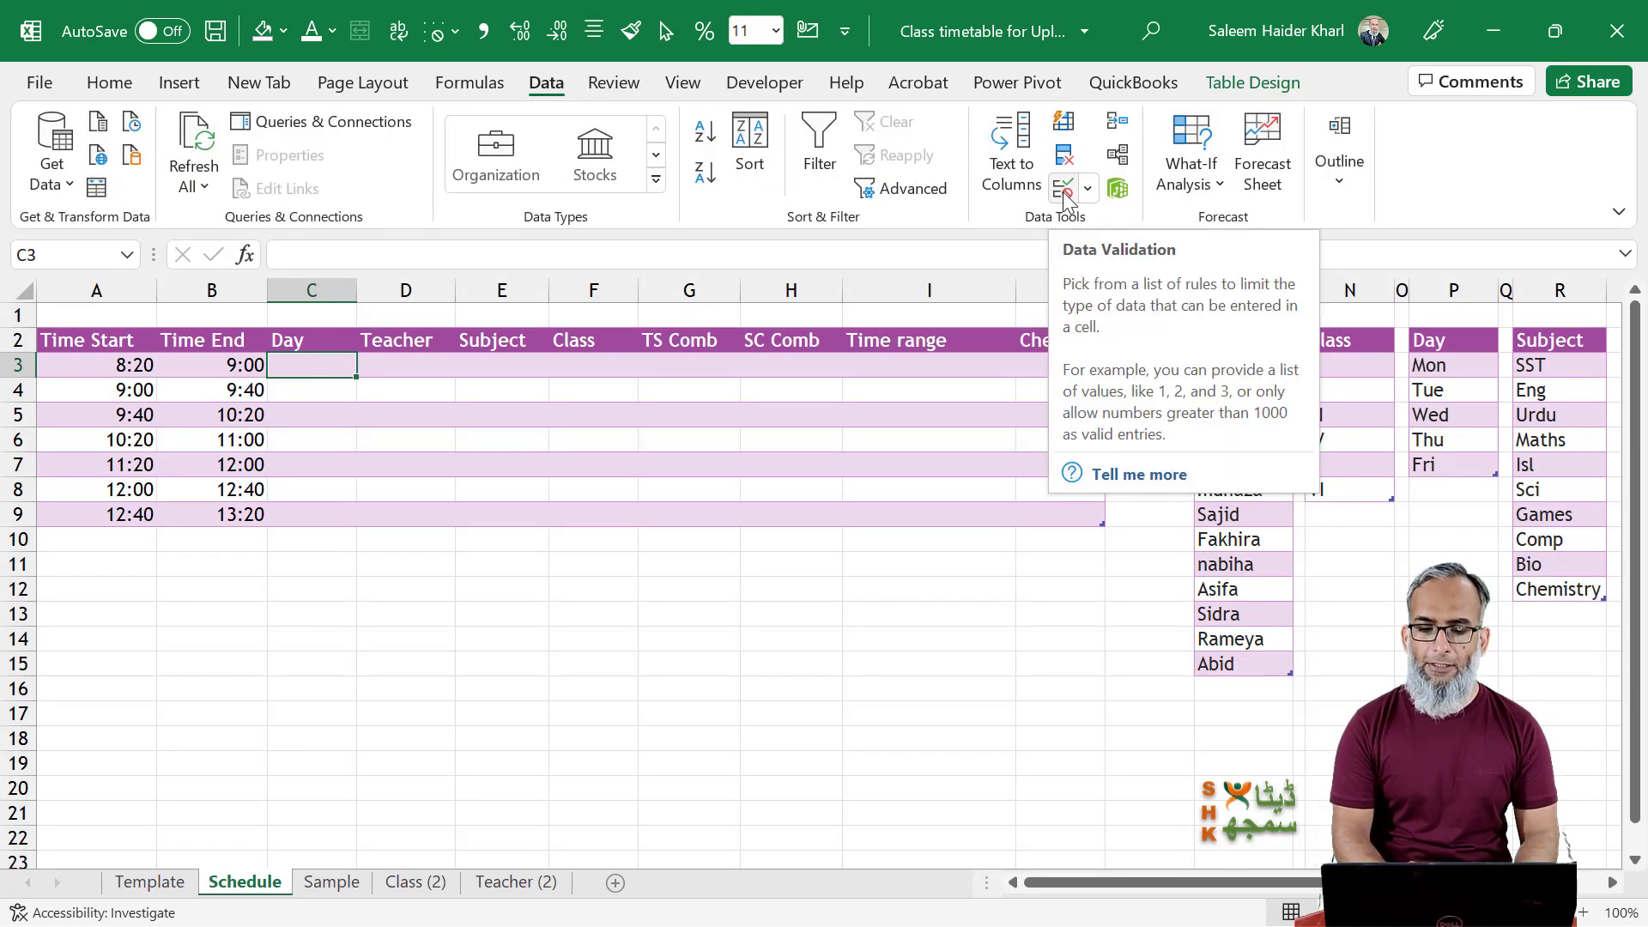
left_click(1064, 190)
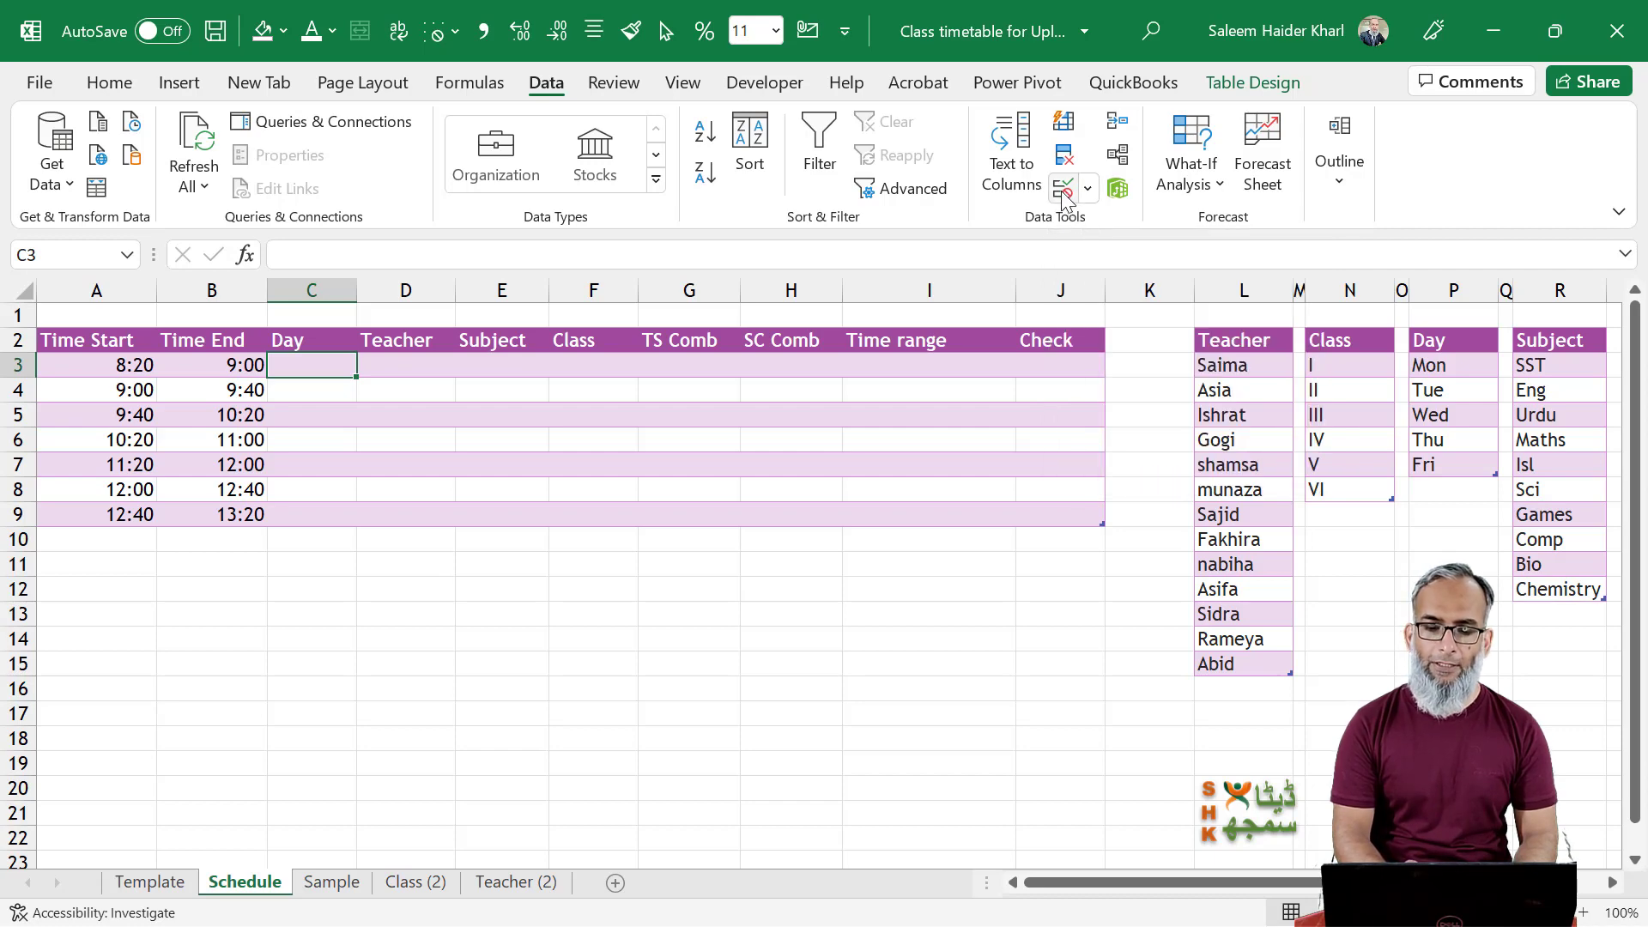
left_click(285, 424)
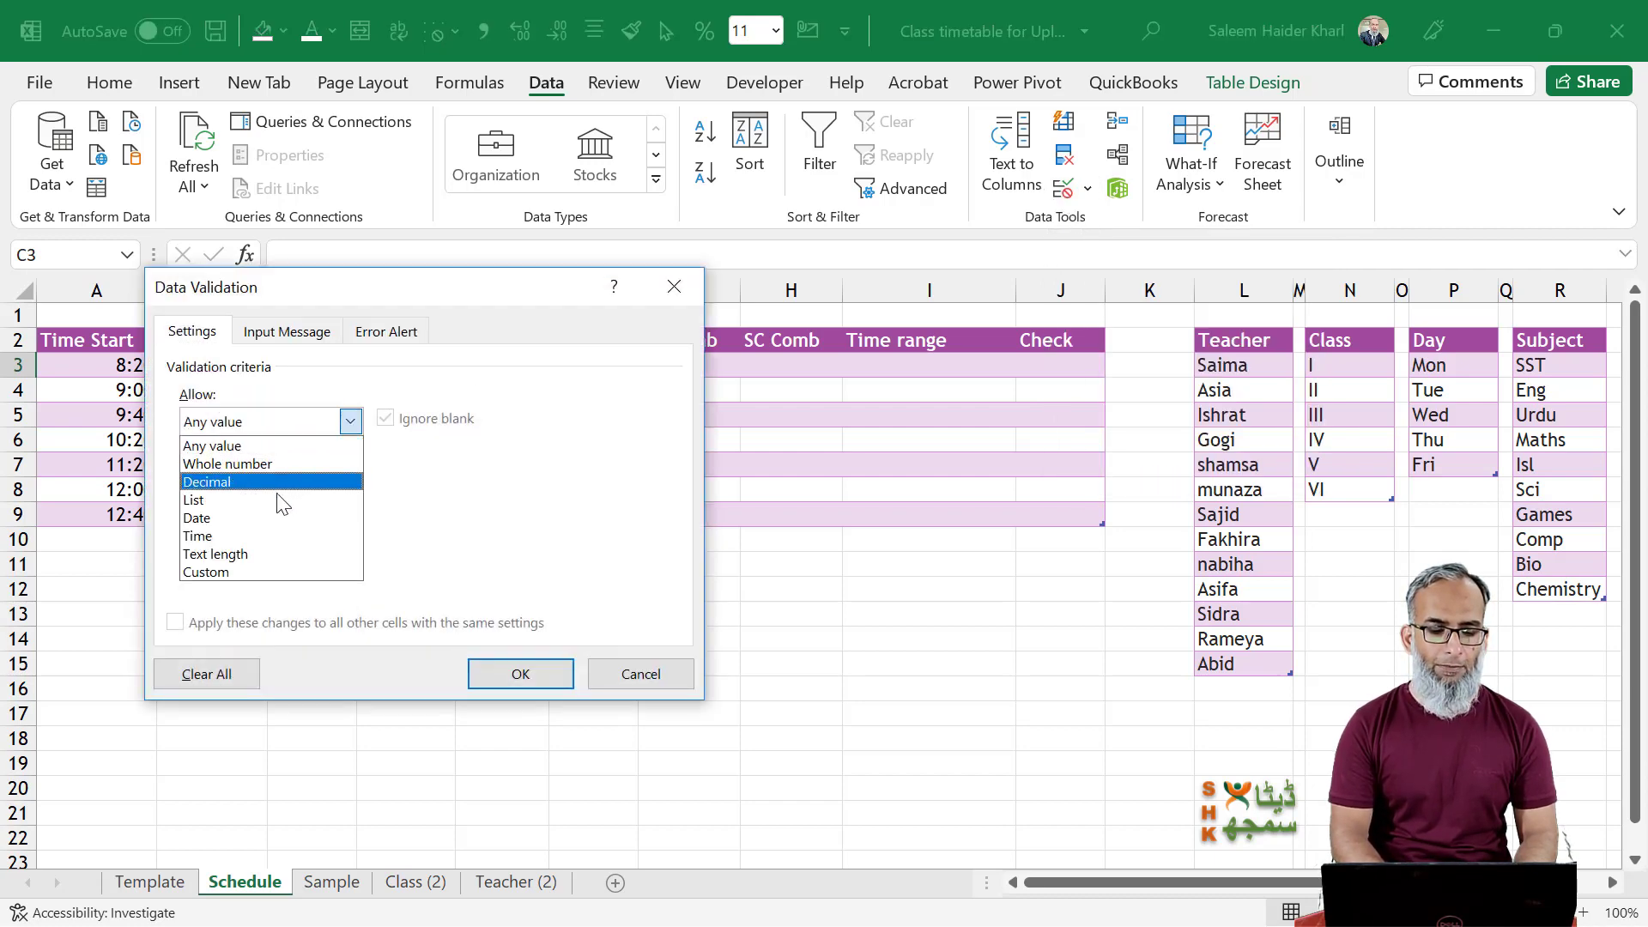
left_click(277, 499)
left_click_drag(531, 305, 935, 307)
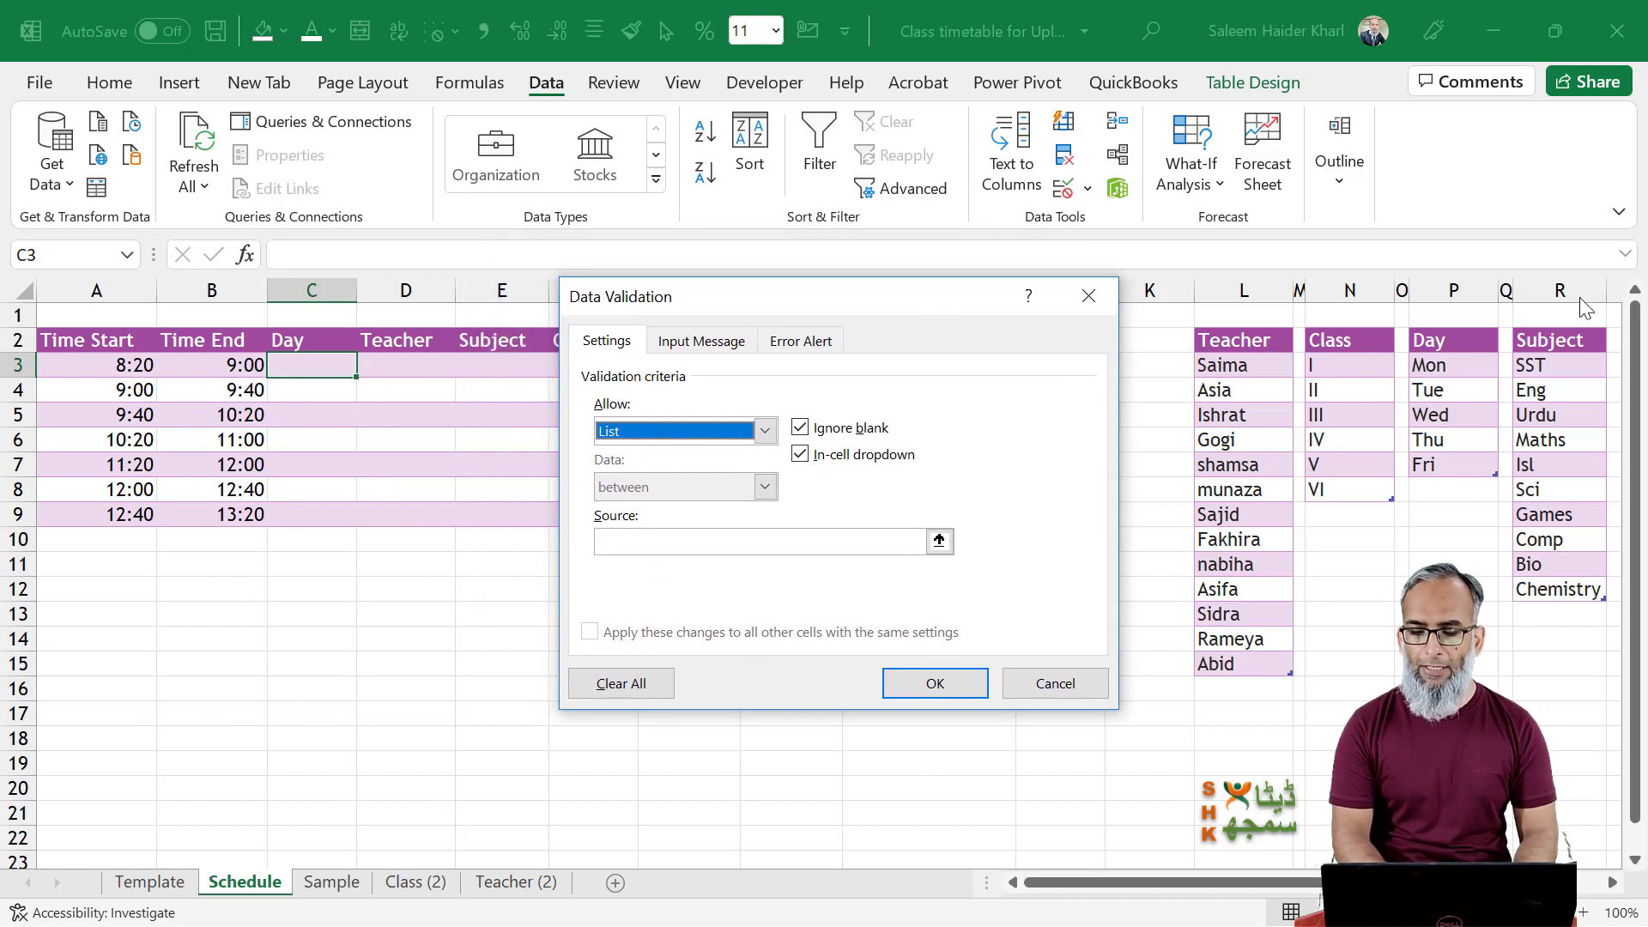
left_click(698, 544)
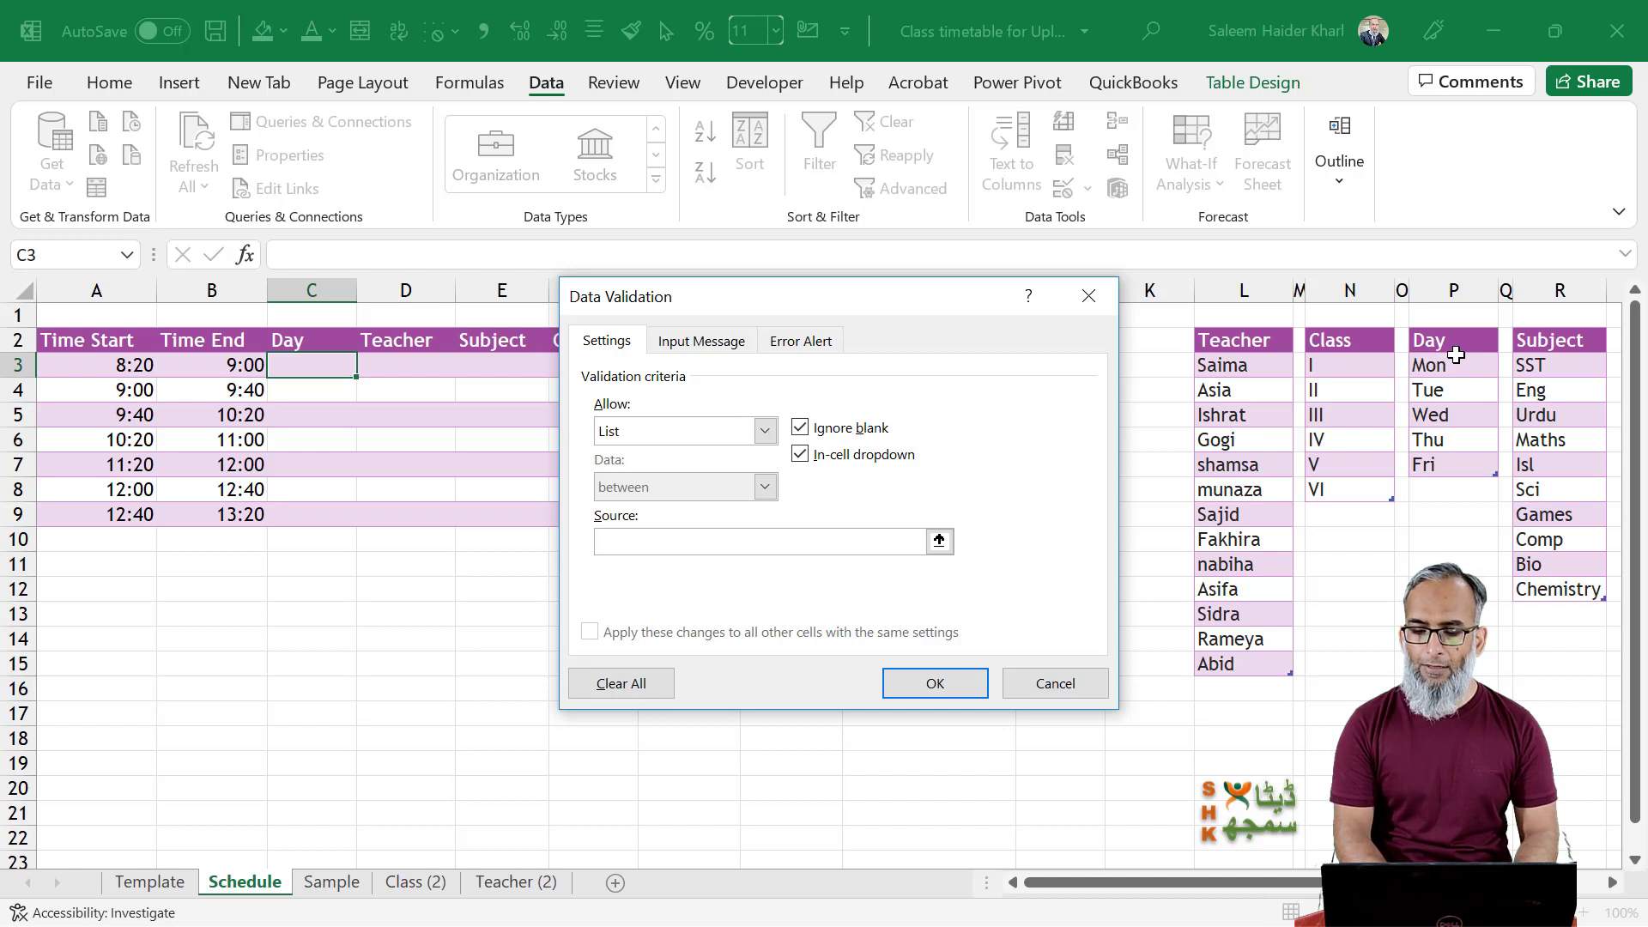
left_click_drag(1455, 365, 1449, 470)
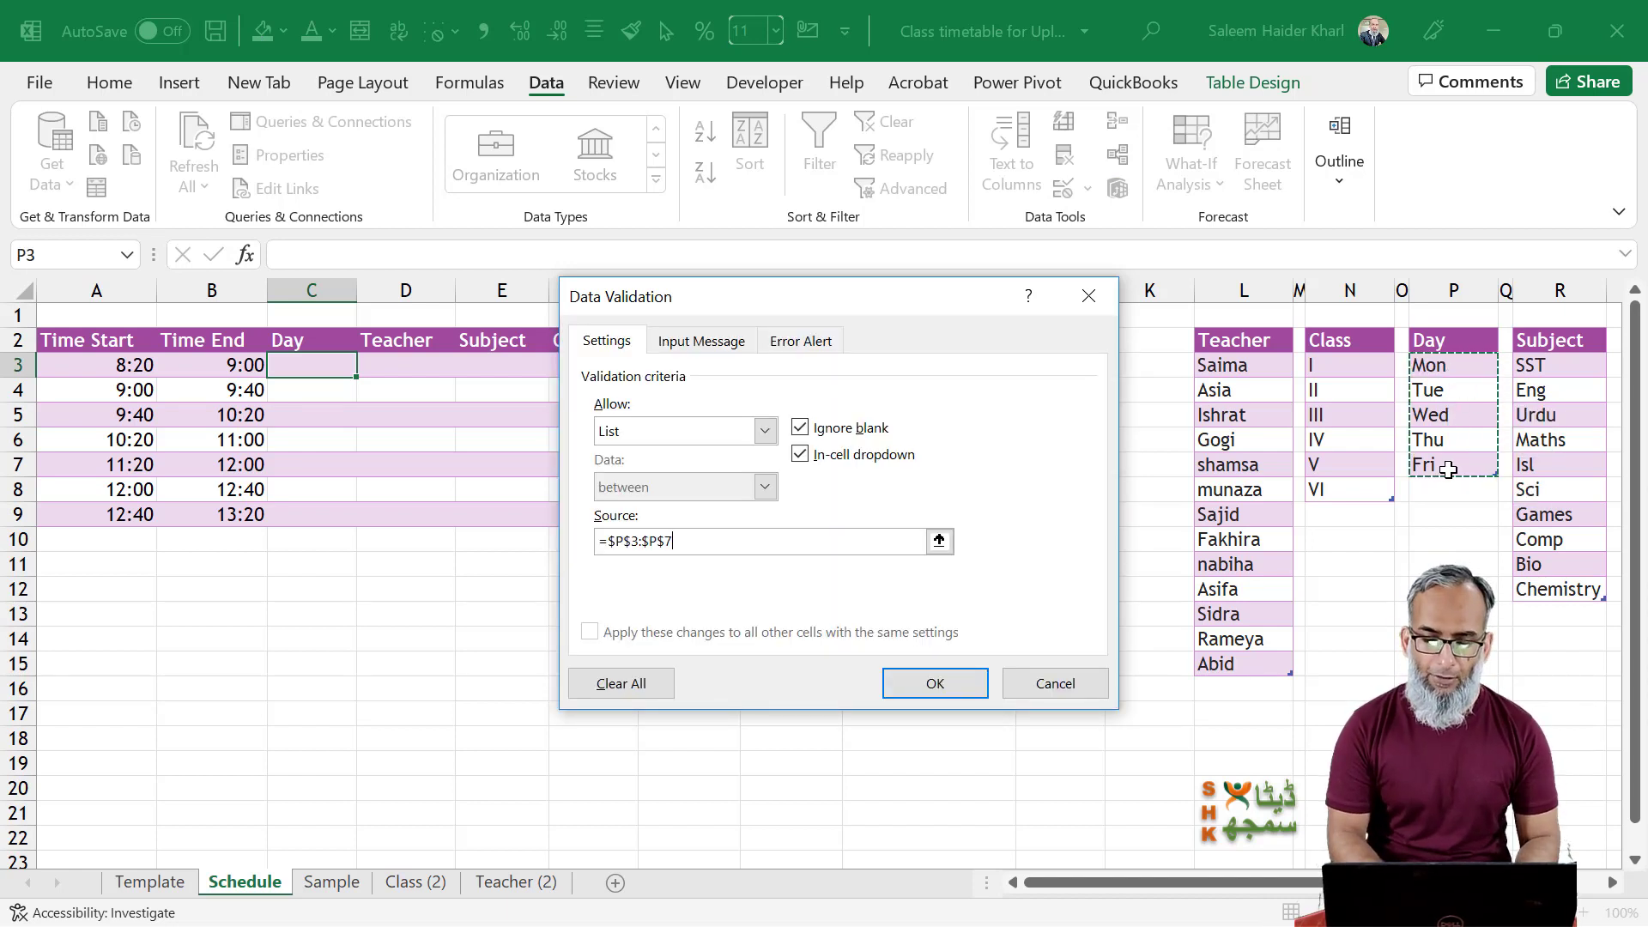
left_click(958, 682)
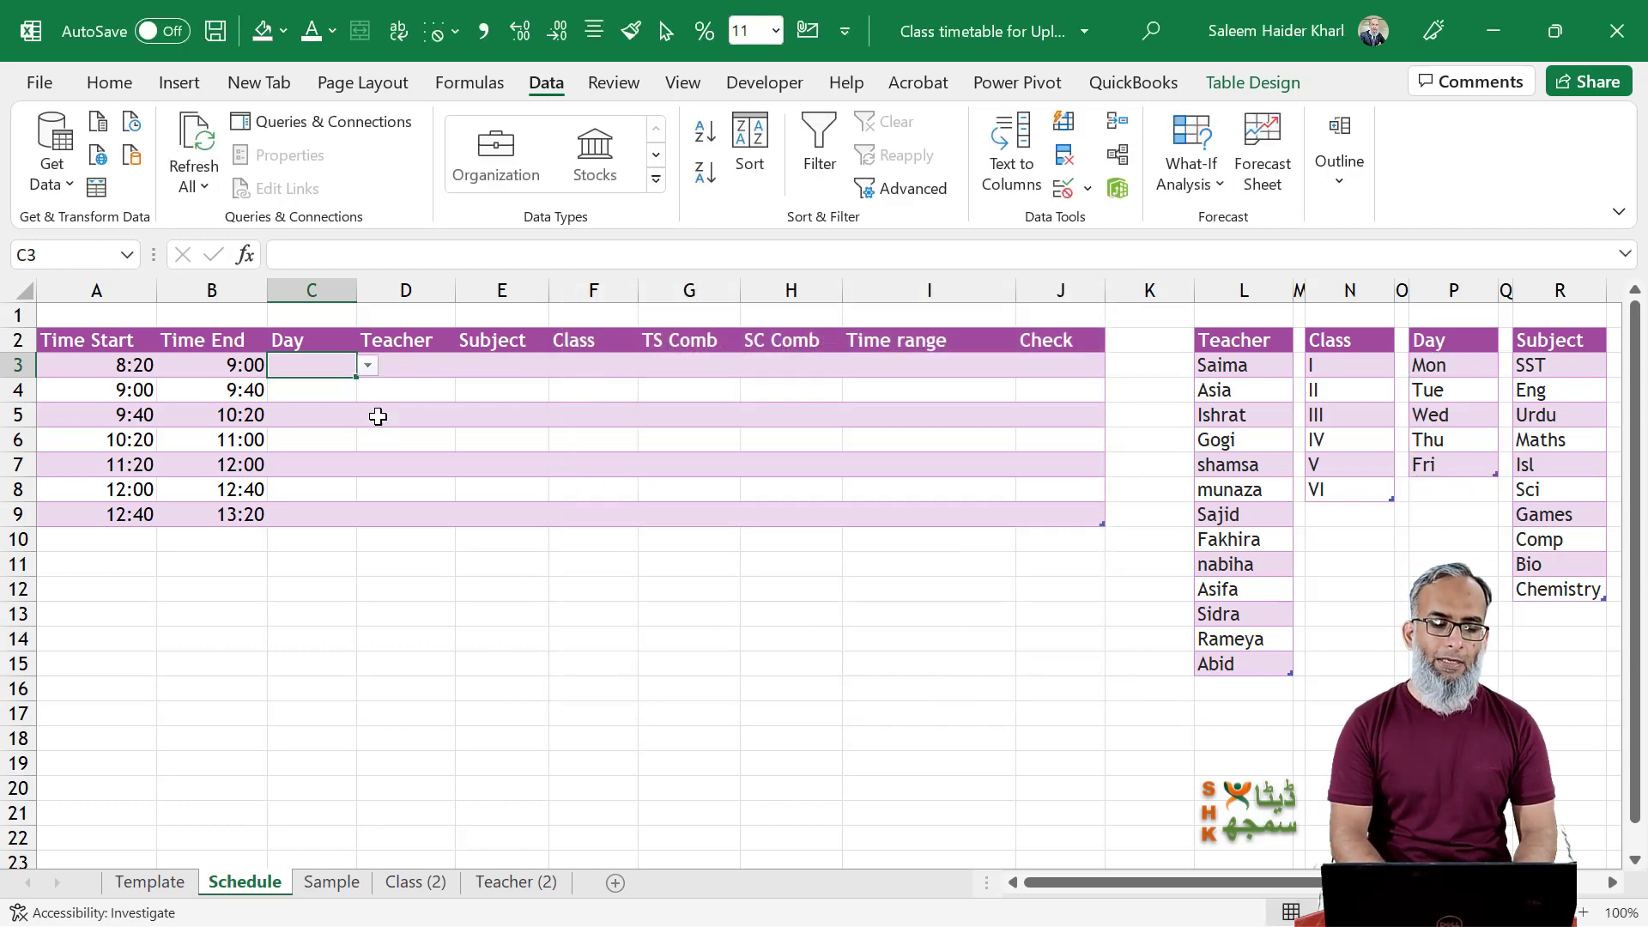
left_click(368, 367)
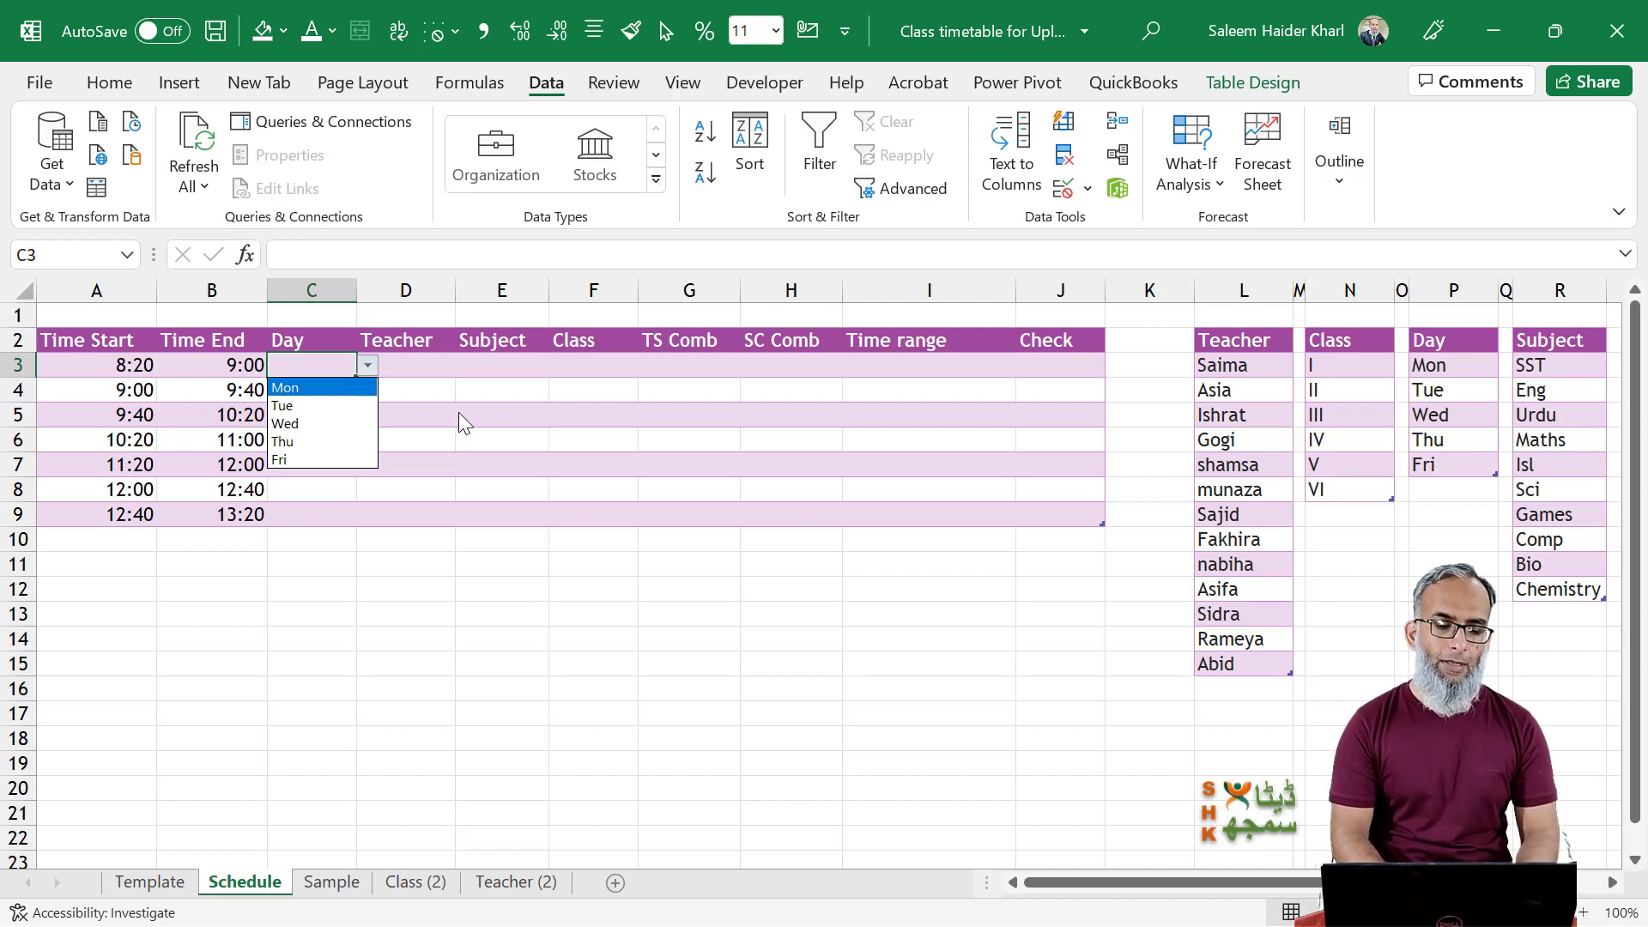
key("Escape")
Add list data validation to the first Teacher cell, D3, with source =$L$3:$L$15.
left_click(438, 366)
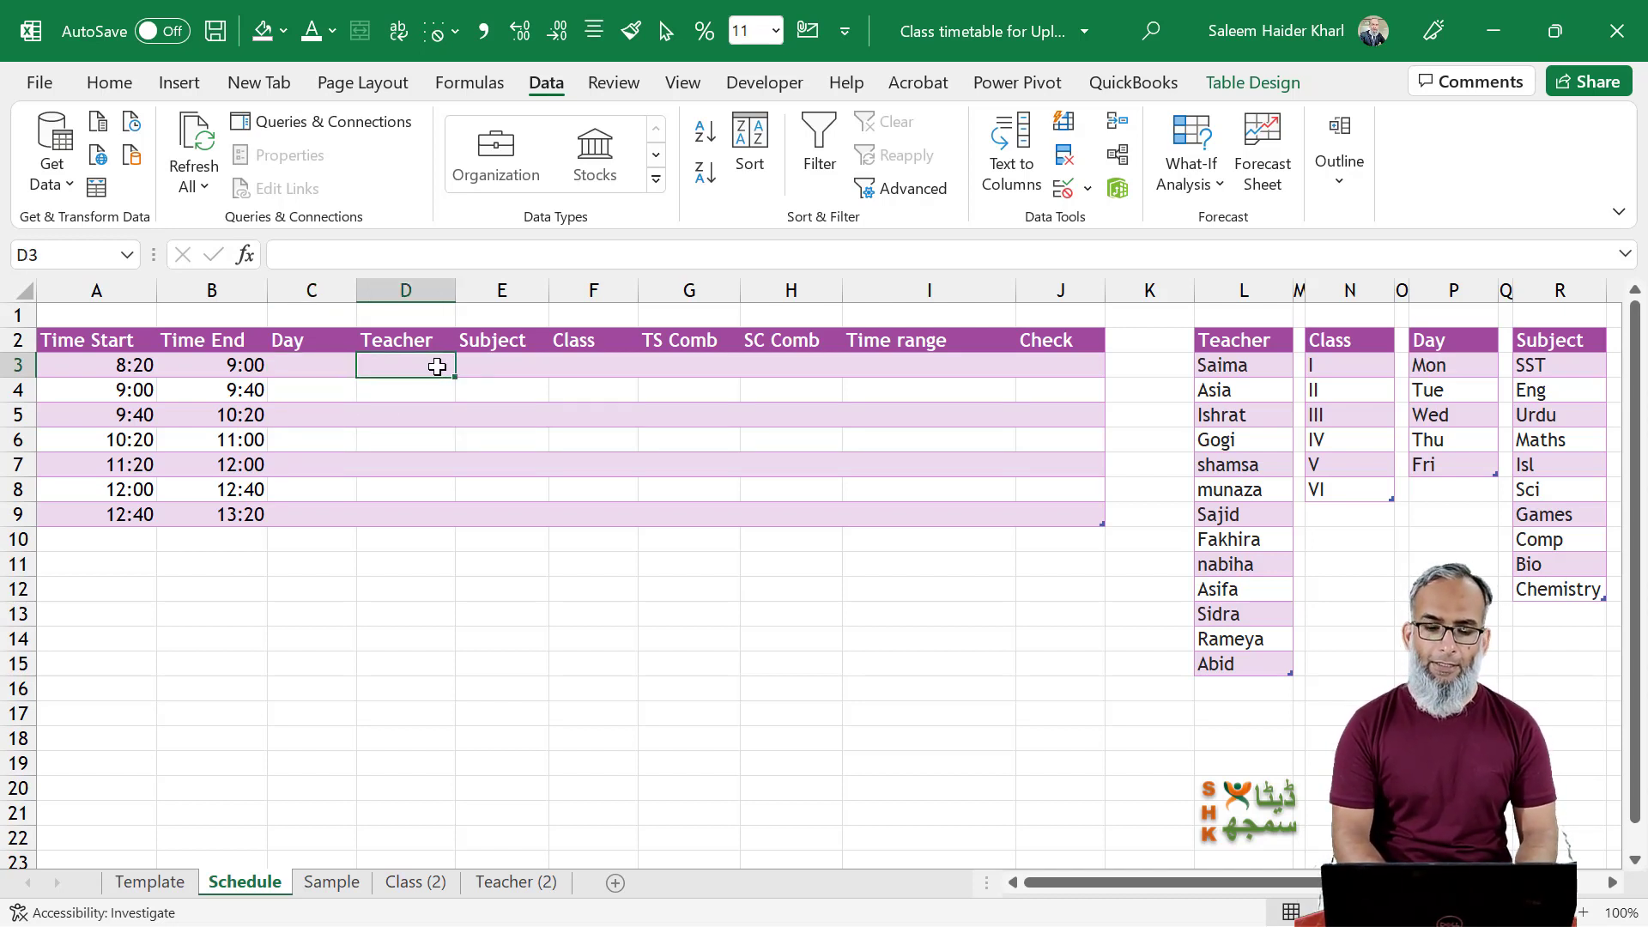
left_click(1062, 191)
left_click(764, 430)
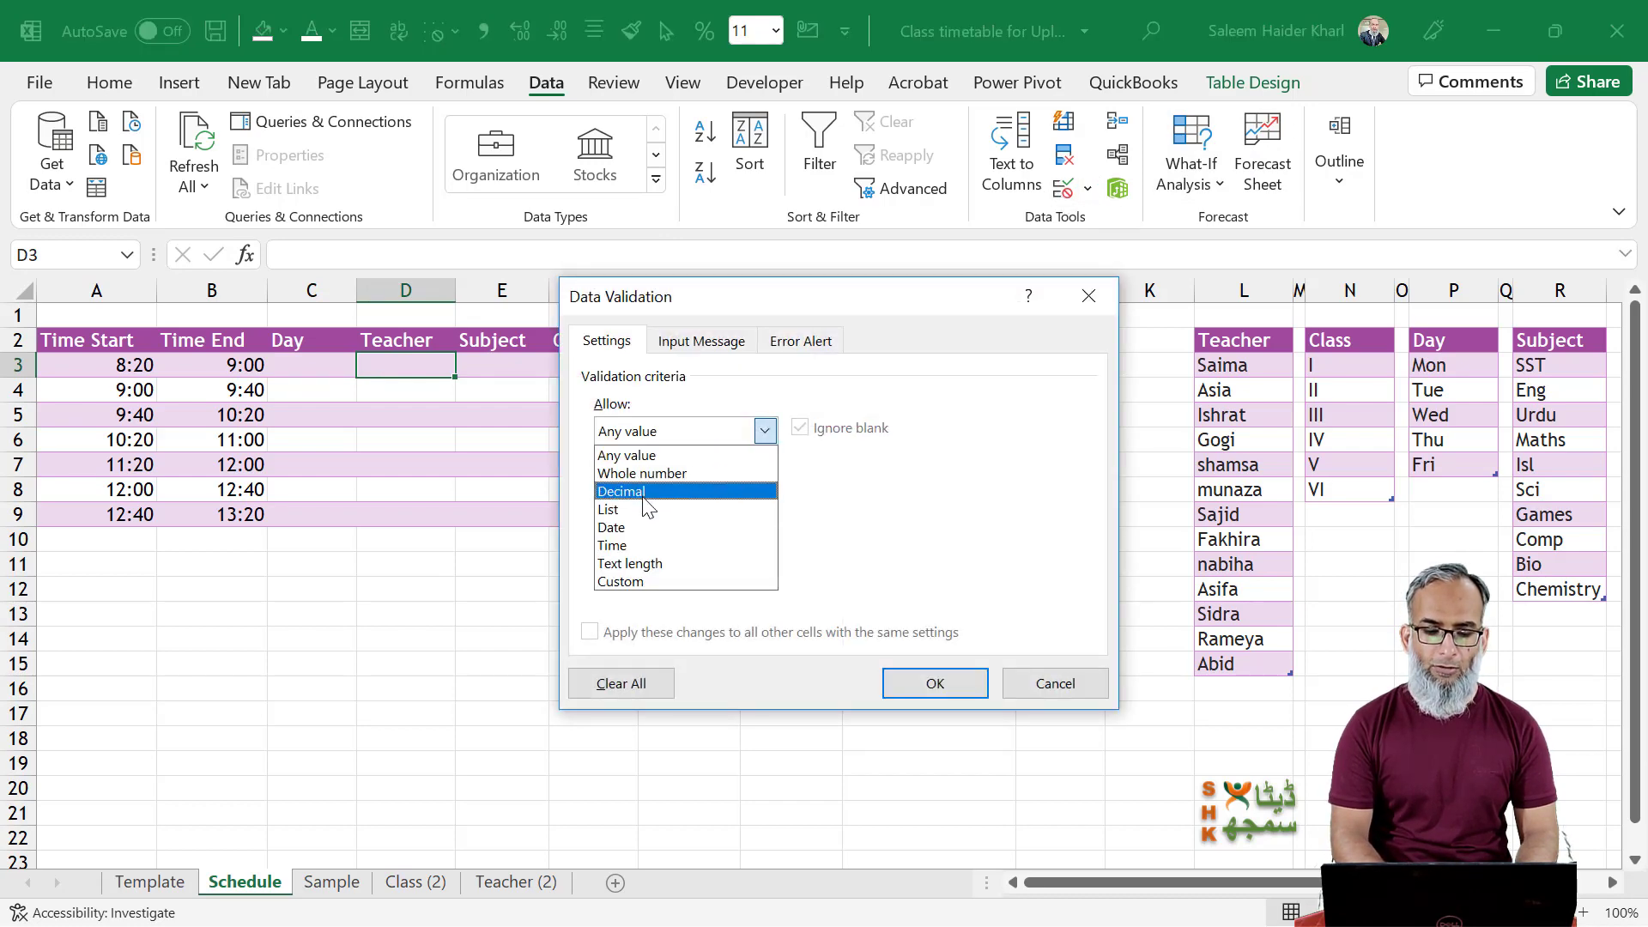
left_click(644, 527)
left_click(654, 431)
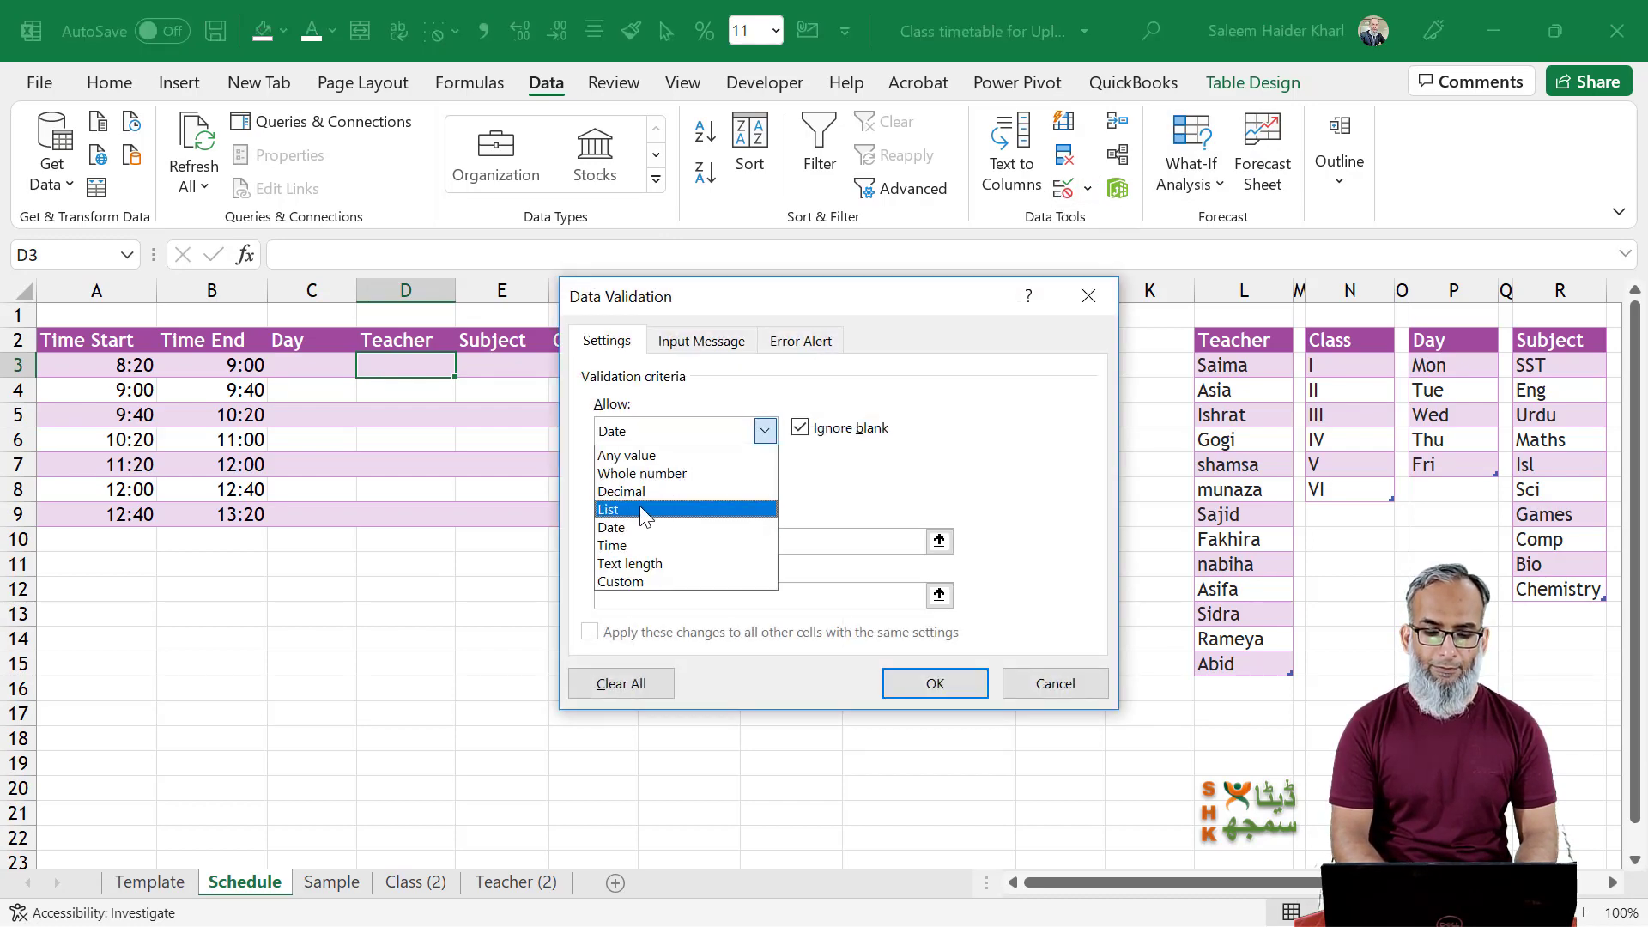
left_click(640, 509)
left_click(635, 541)
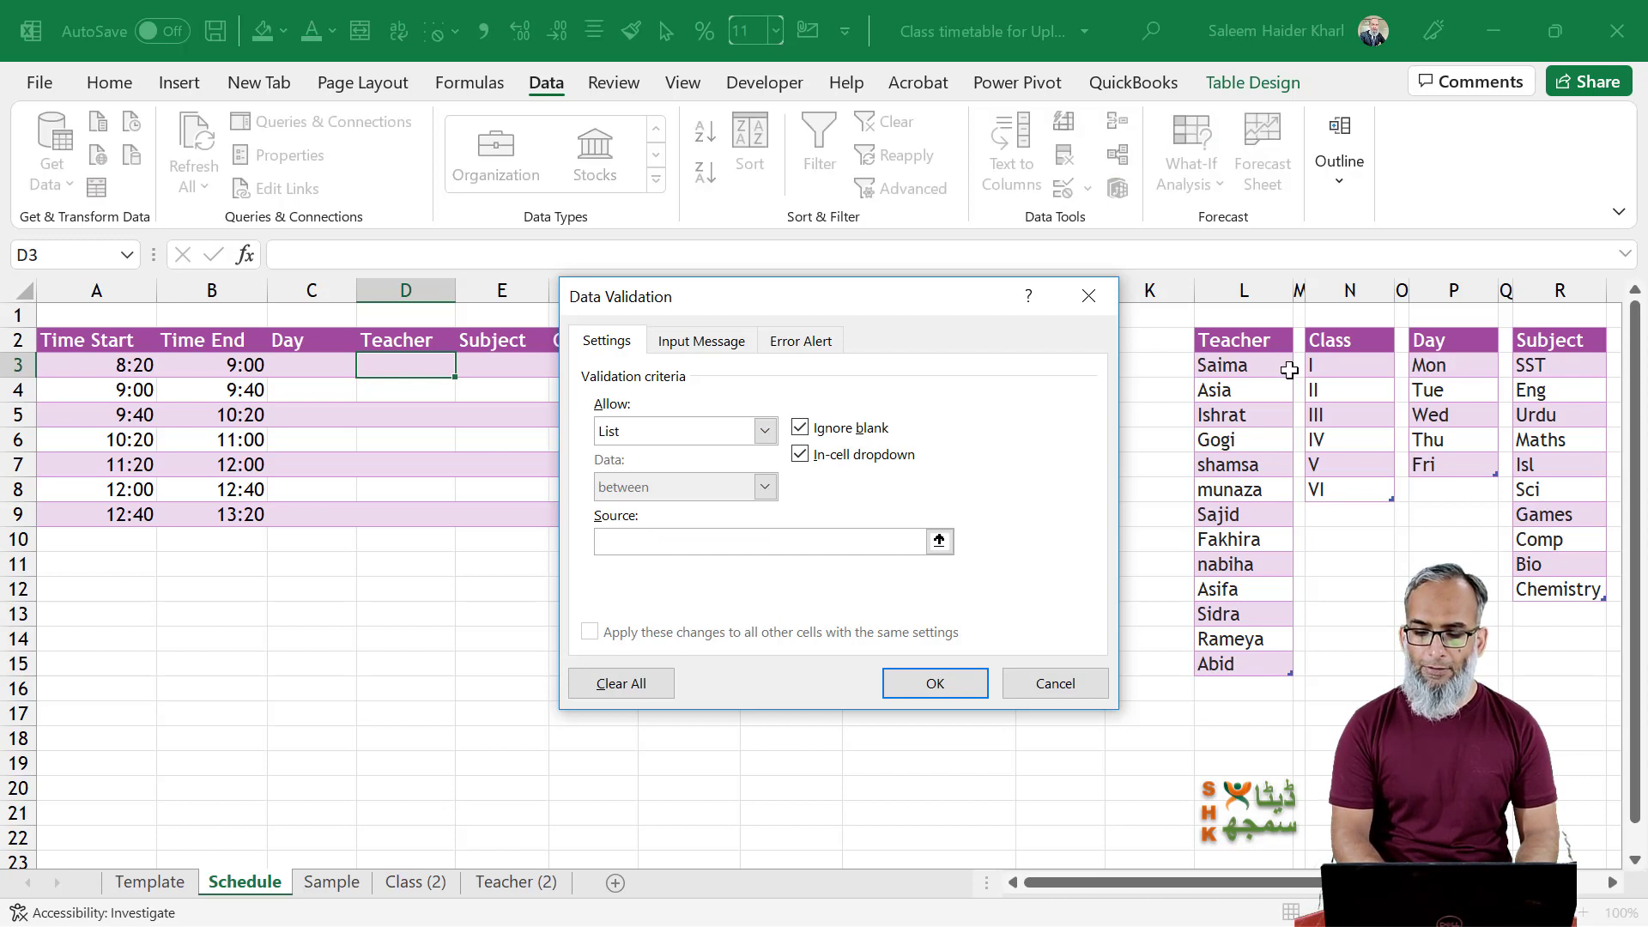
left_click_drag(1289, 370, 1254, 673)
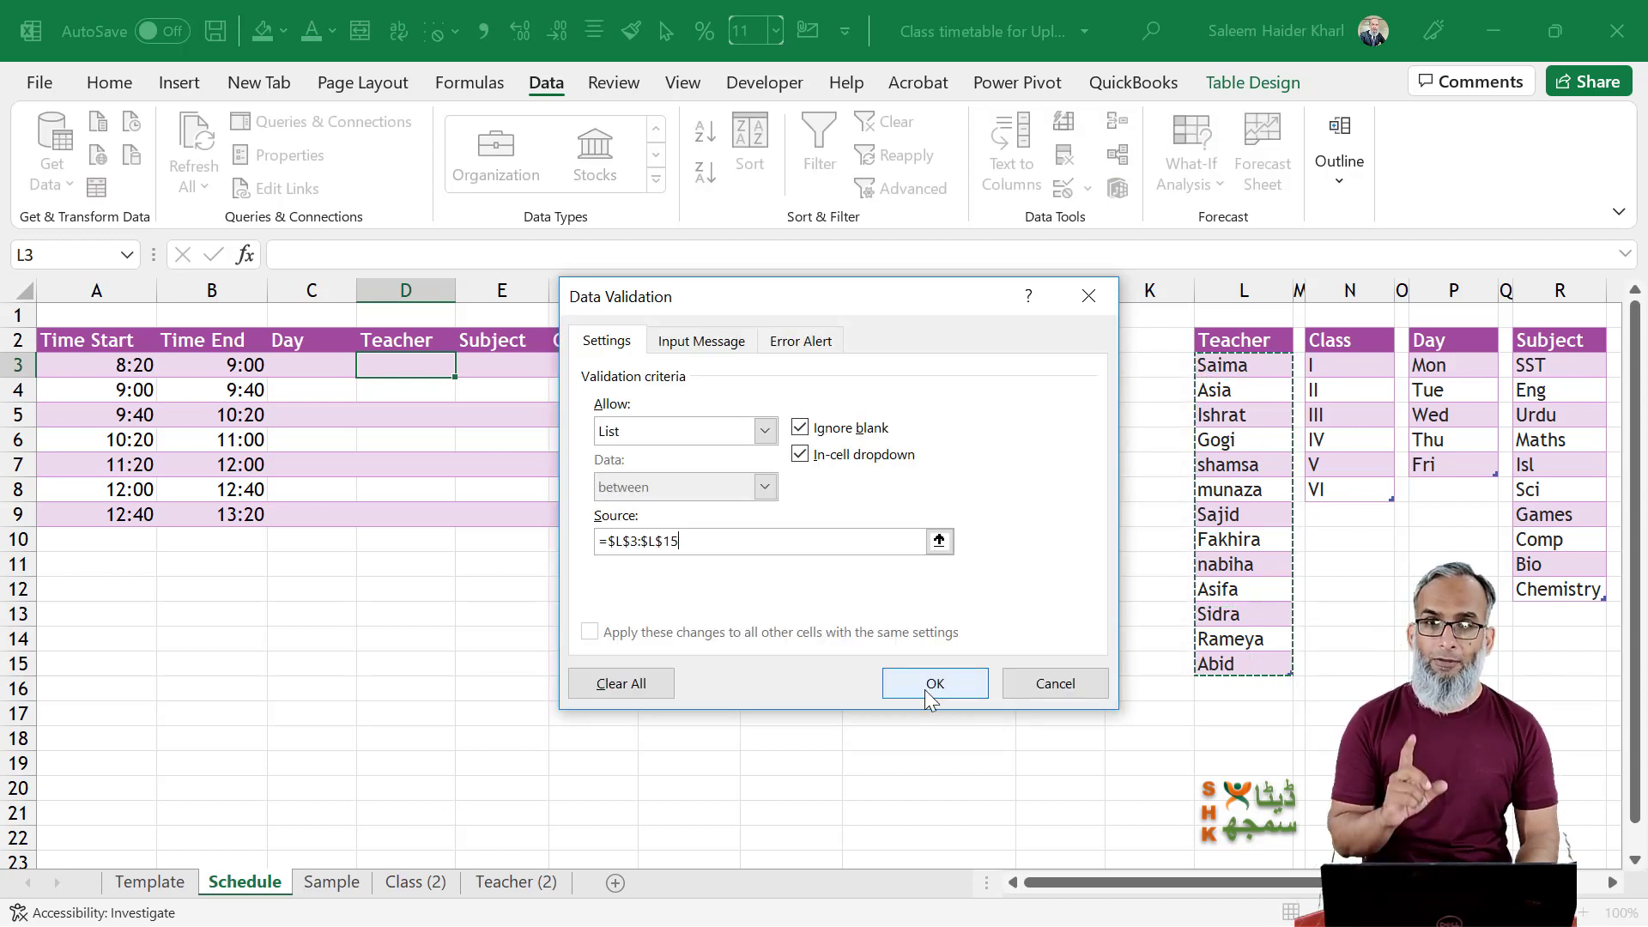
left_click(931, 697)
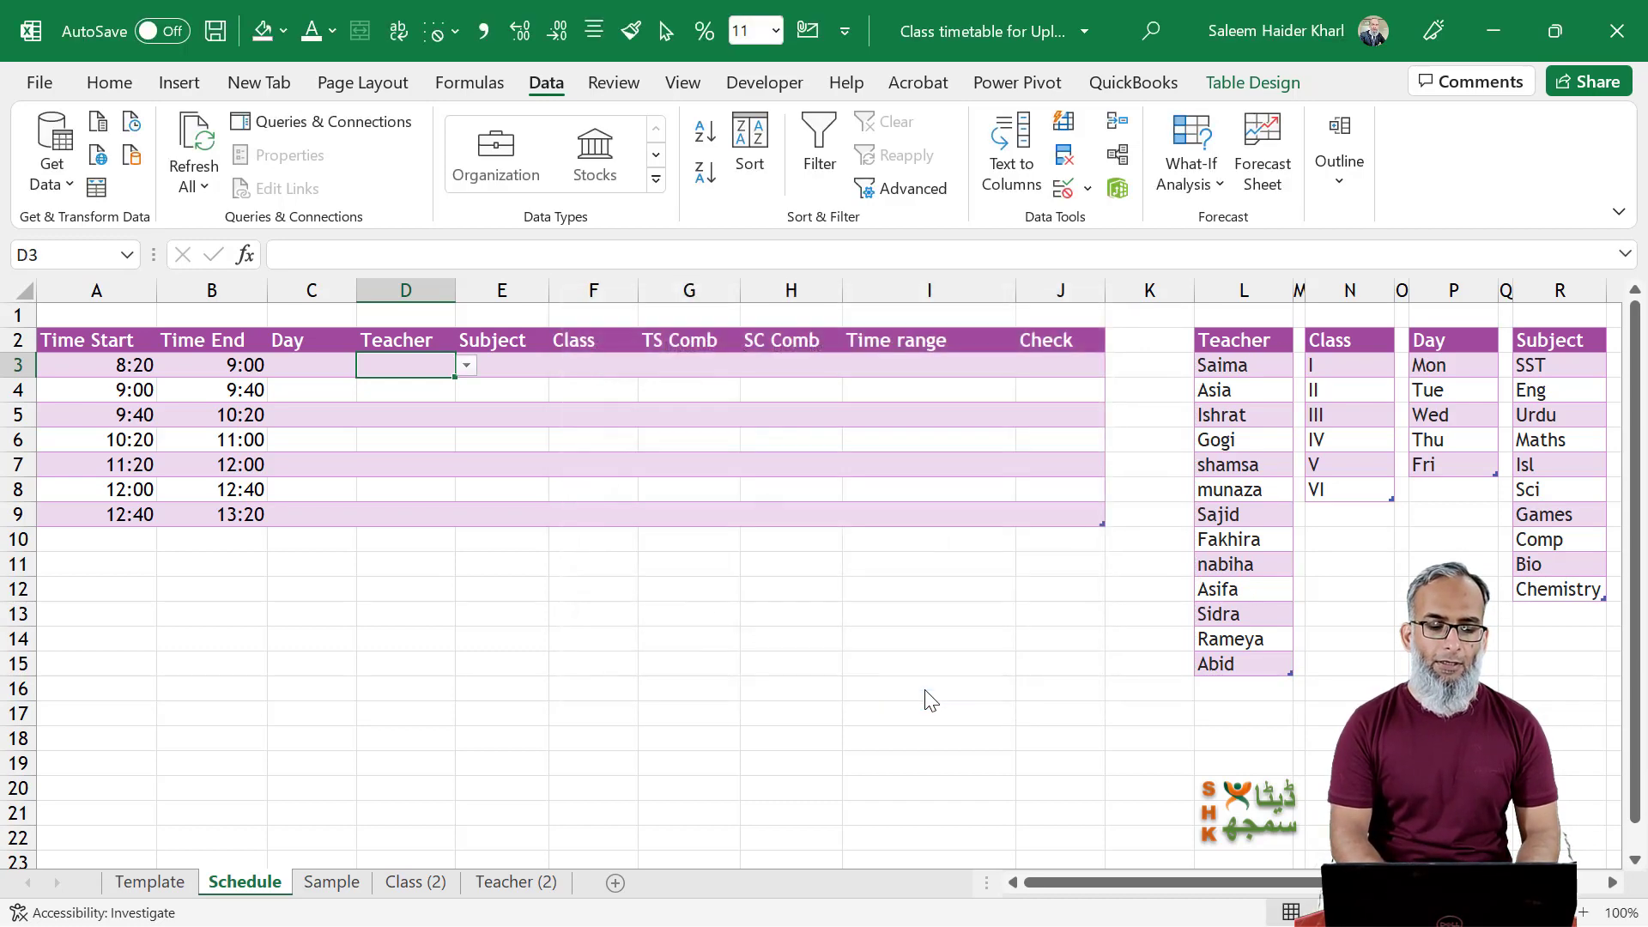
Add list data validation to the first Subject cell, E3, with source =$R$3:$R$12.
left_click(513, 367)
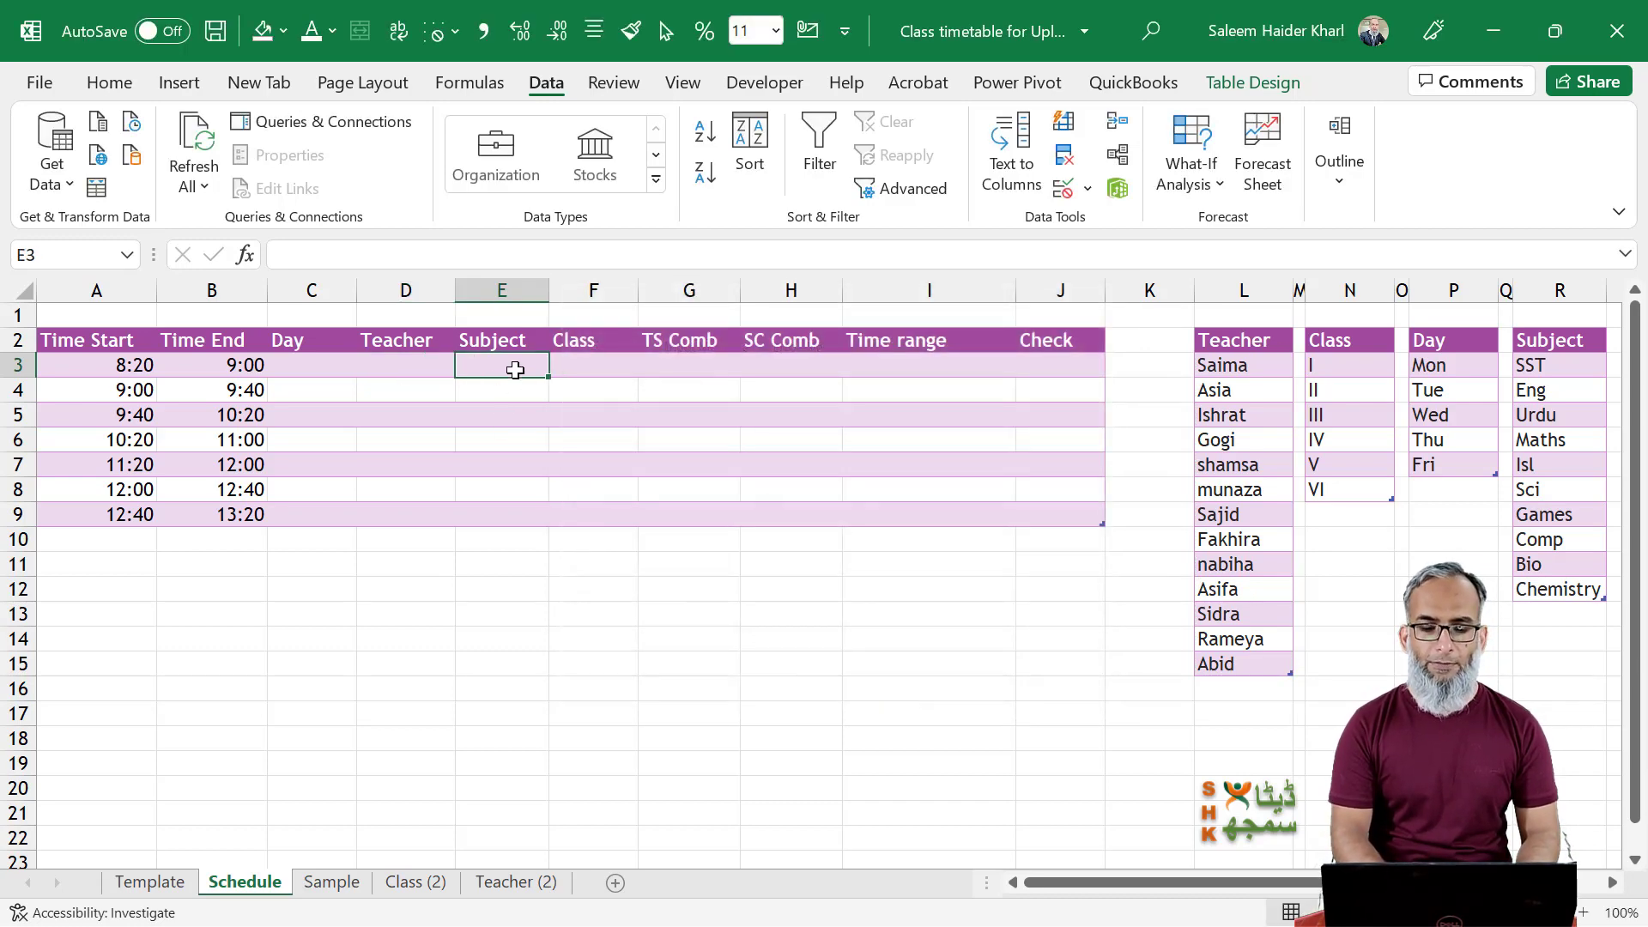
left_click(1075, 194)
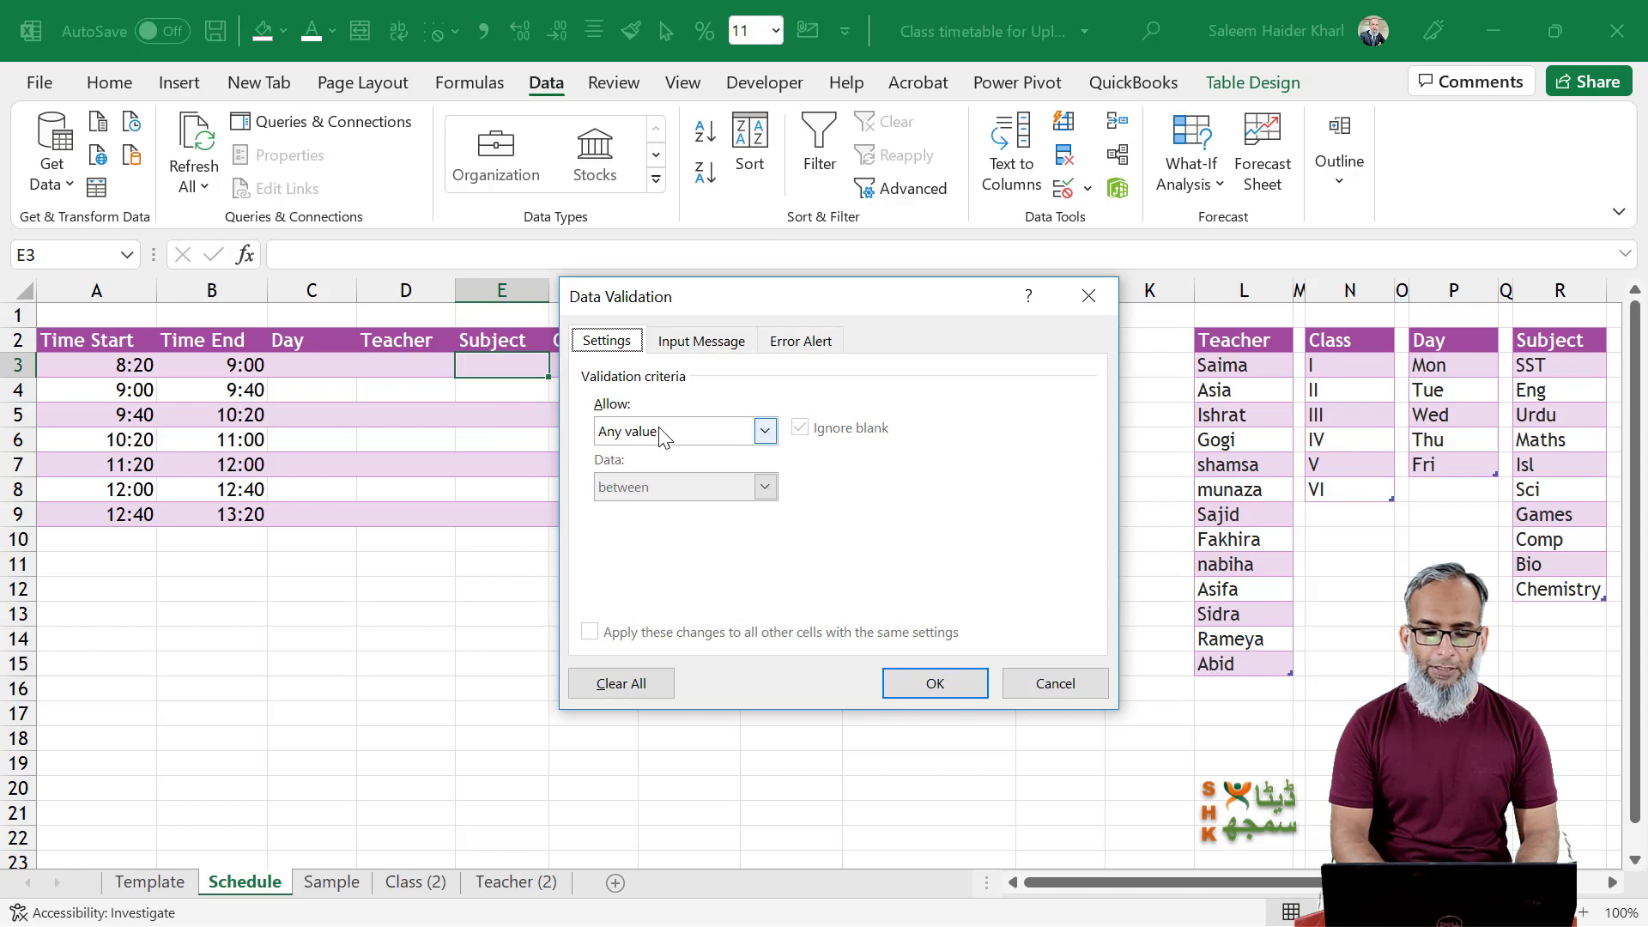
left_click(665, 436)
left_click(627, 506)
left_click(647, 541)
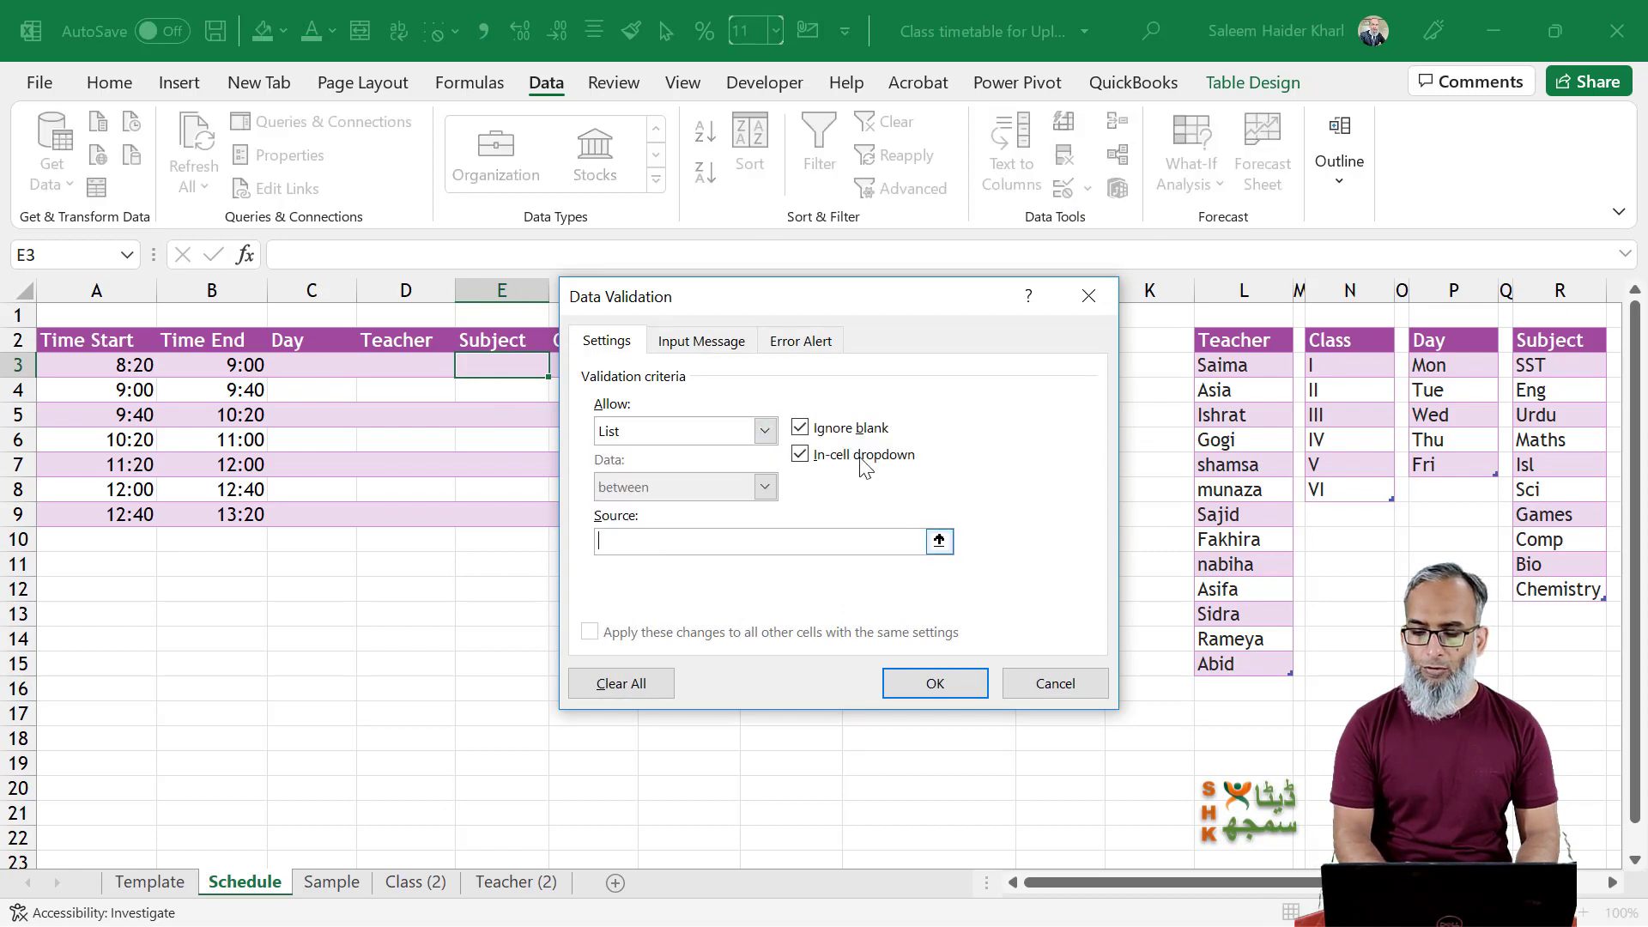
left_click_drag(1579, 360, 1540, 586)
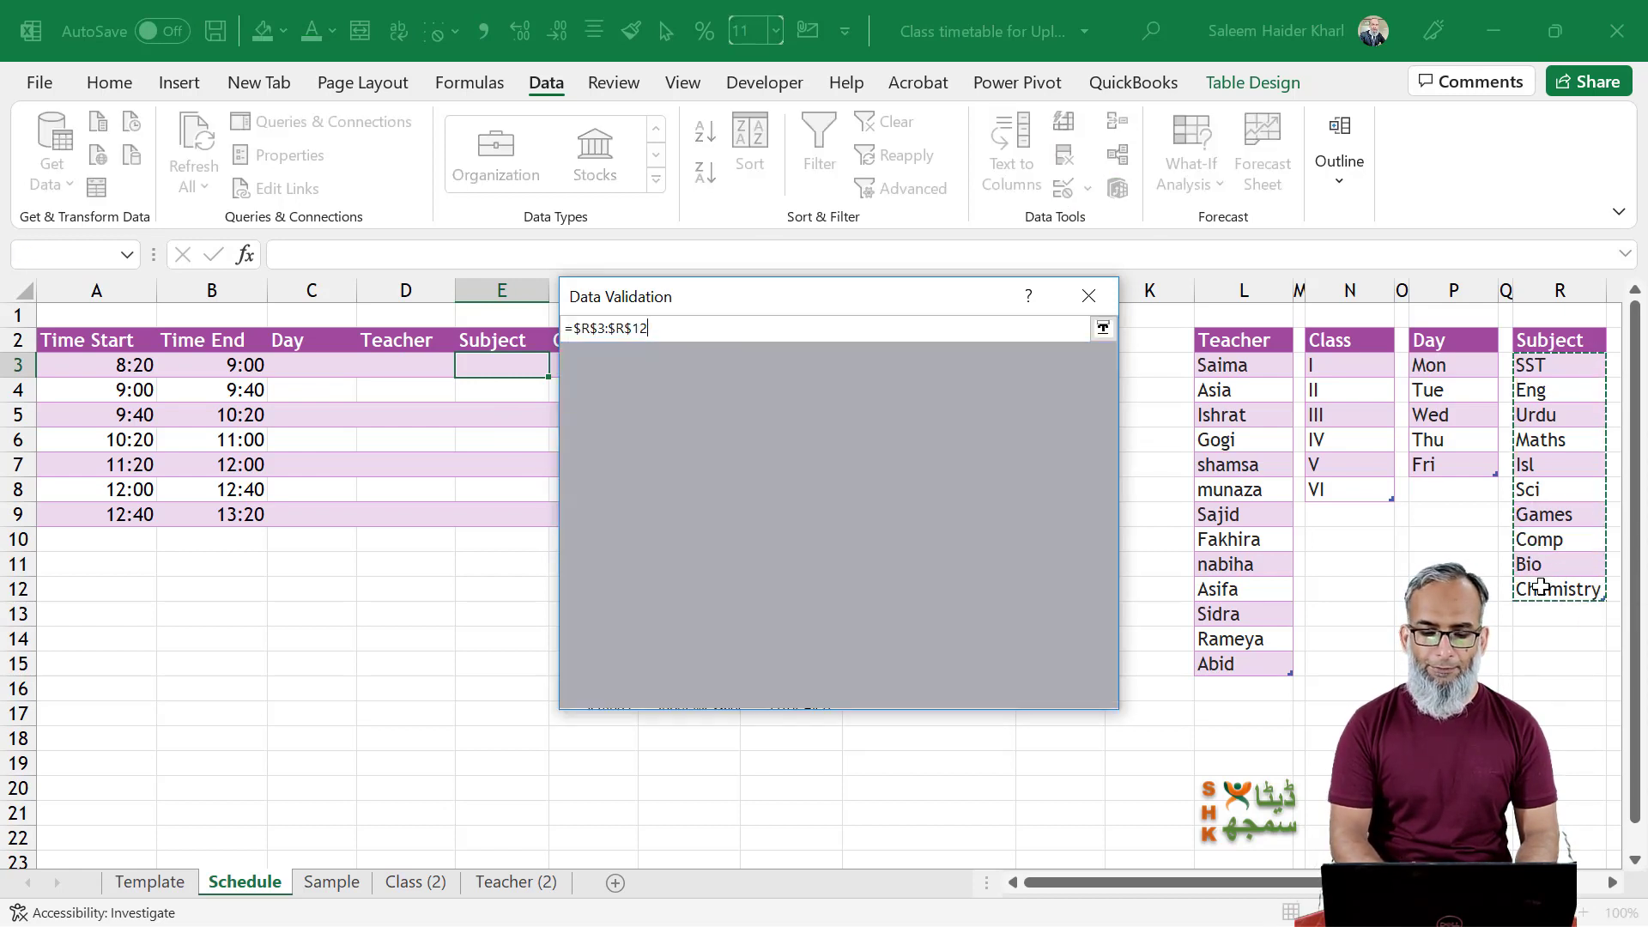
left_click(940, 688)
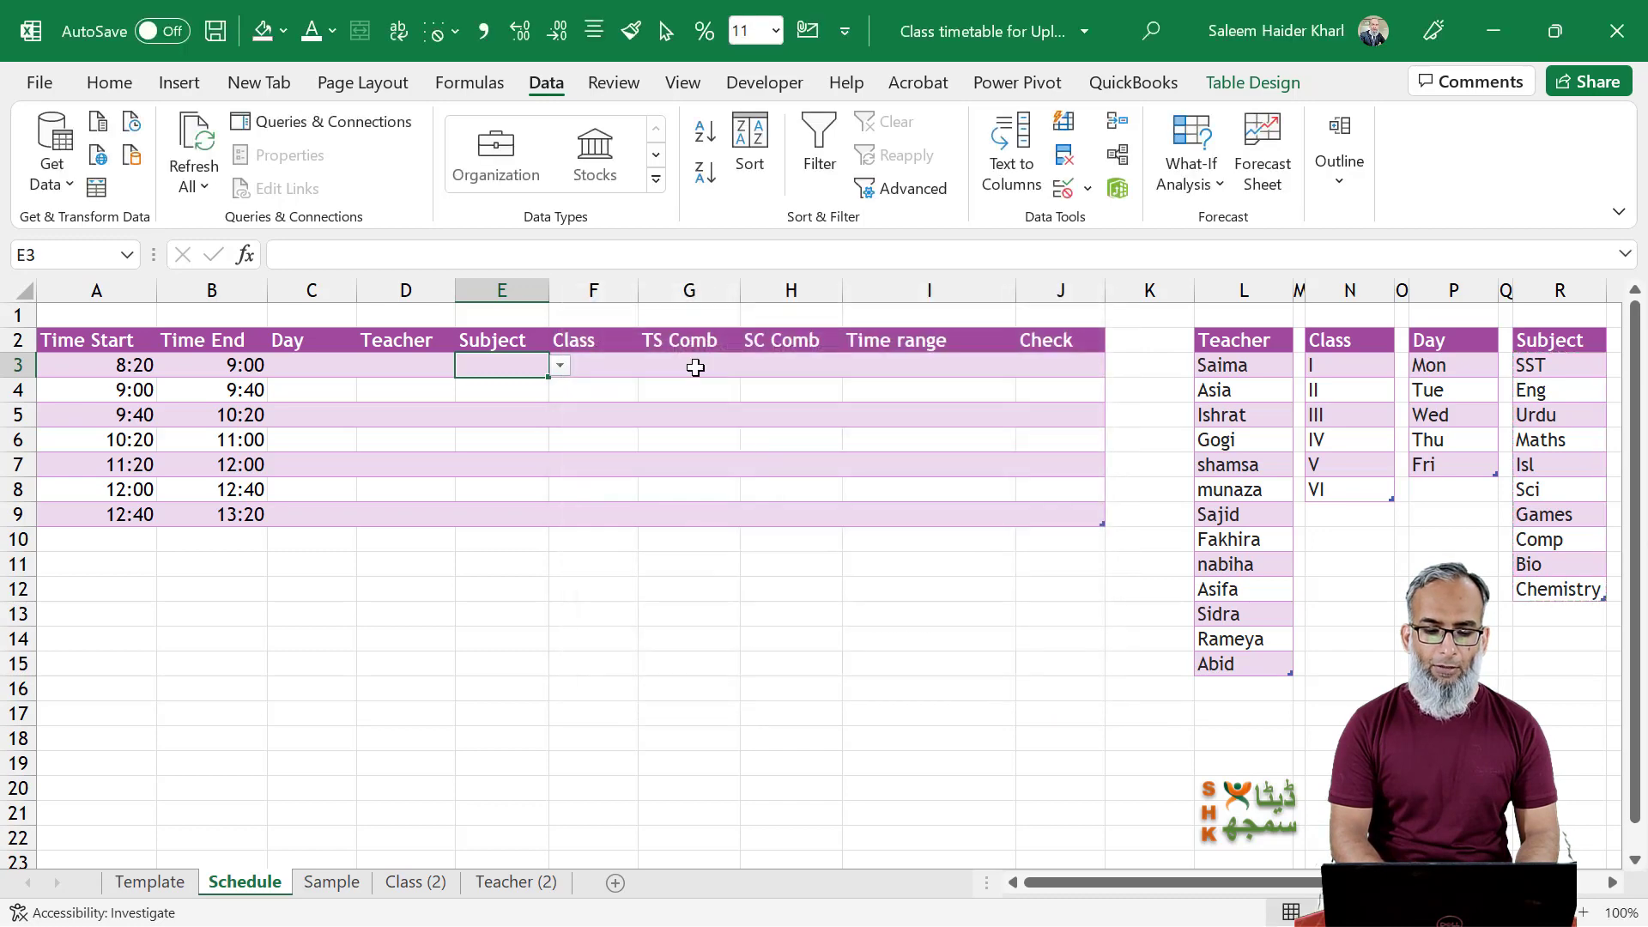
Add list data validation to the first Class cell, F3, with source =$N$3:$N$8.
left_click(619, 366)
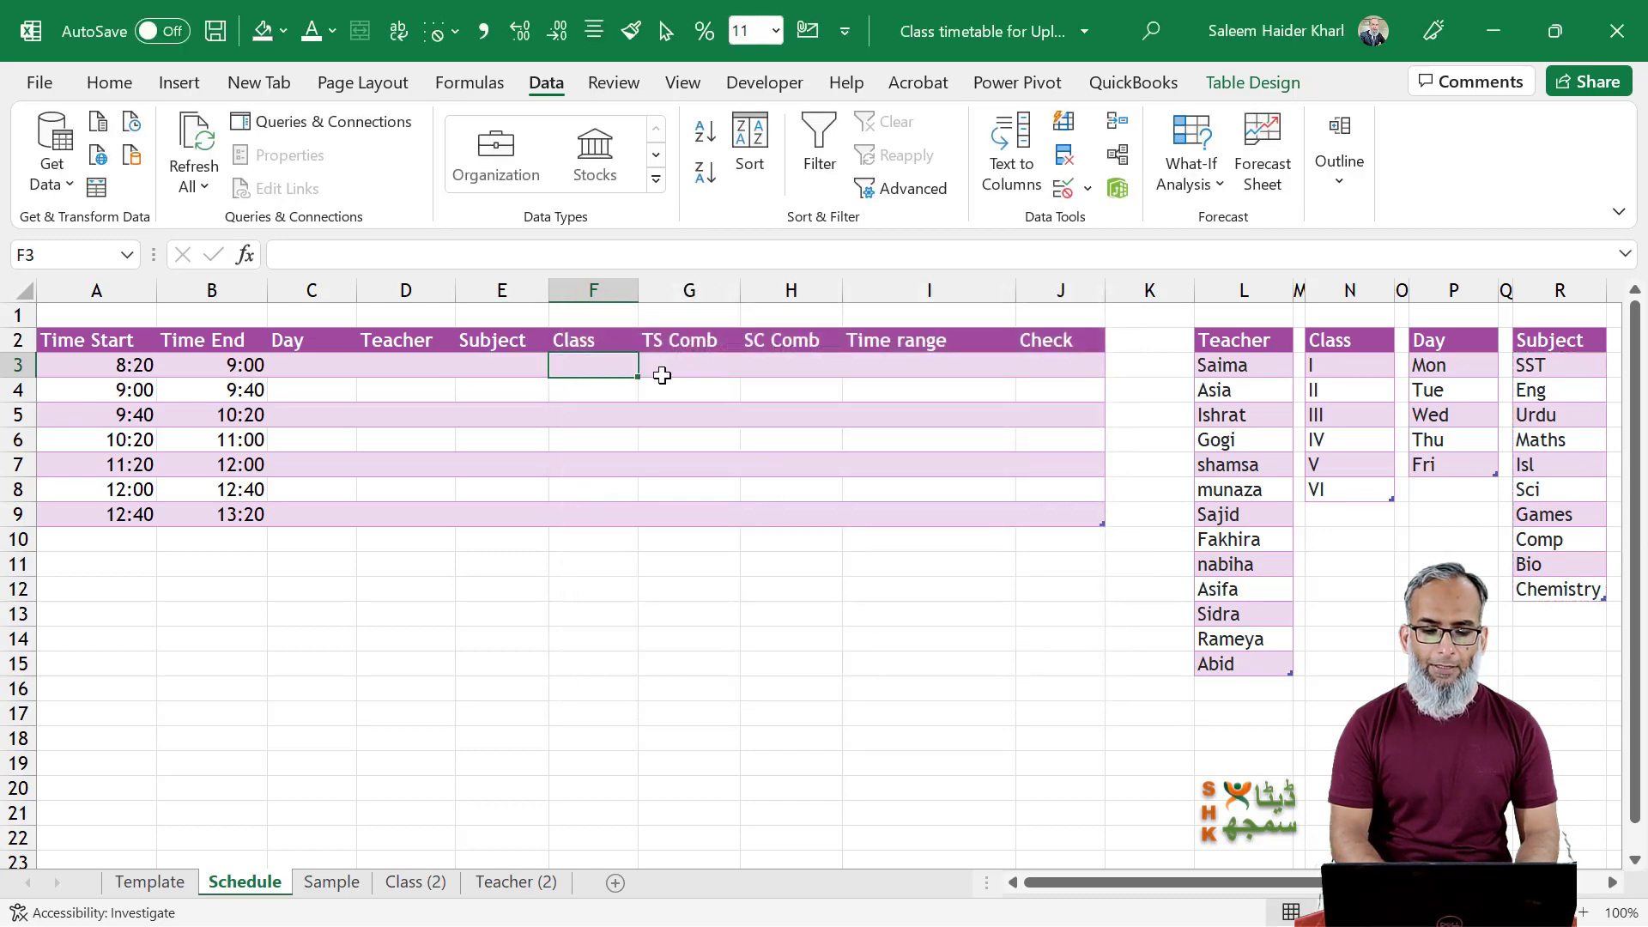
left_click(1064, 190)
left_click(687, 432)
left_click(648, 513)
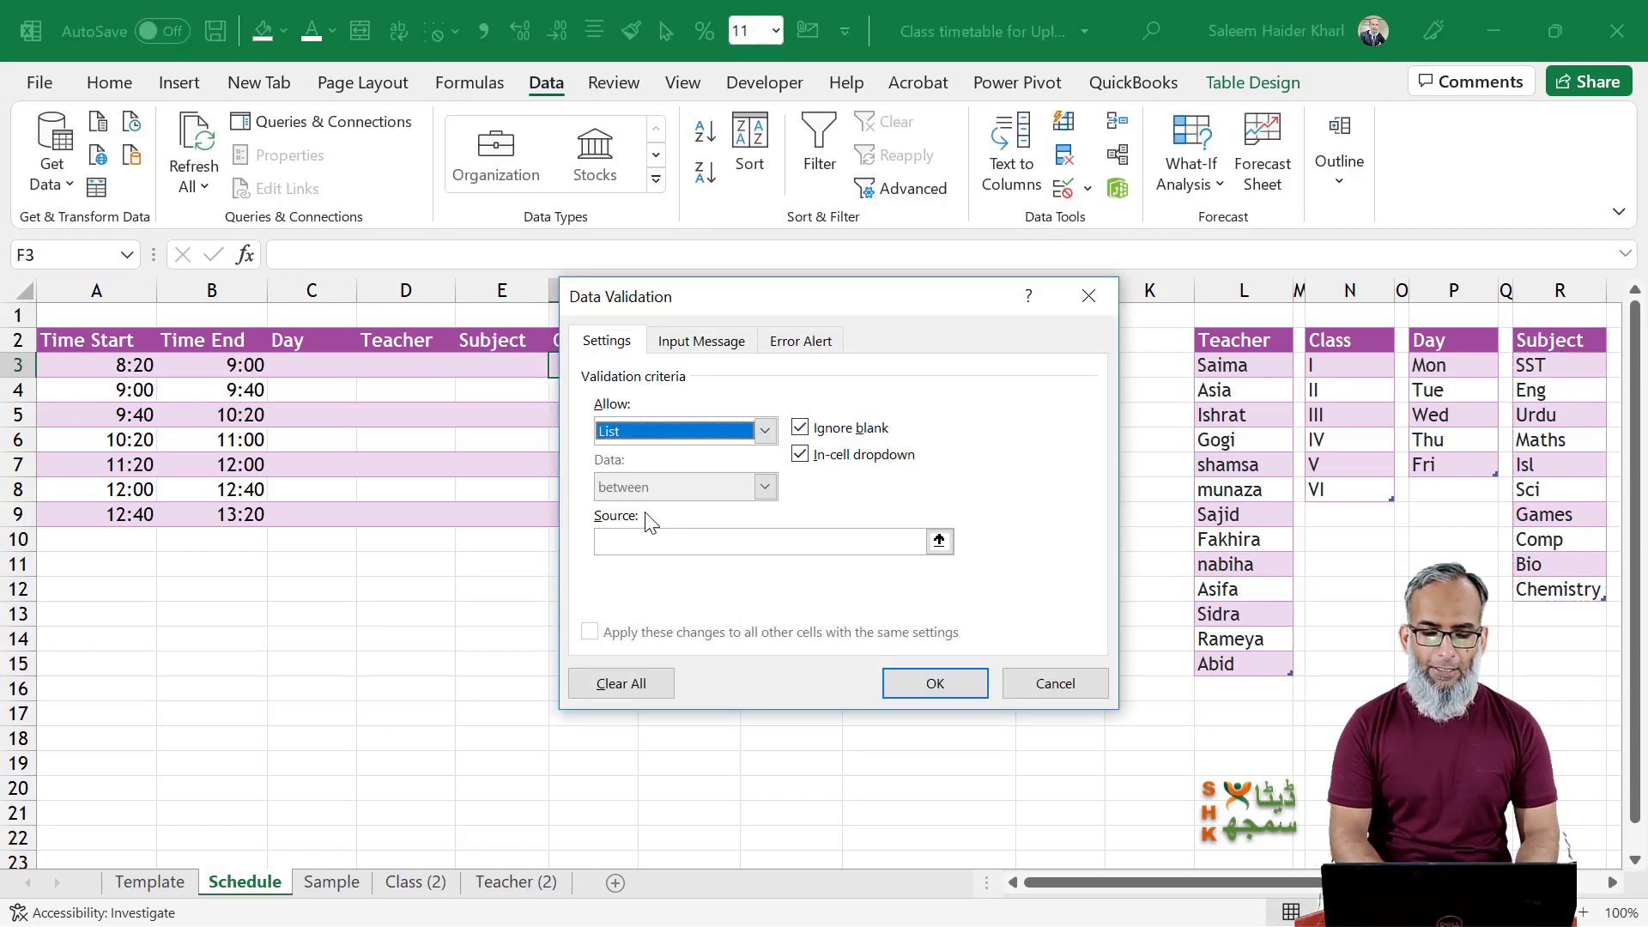
left_click(655, 540)
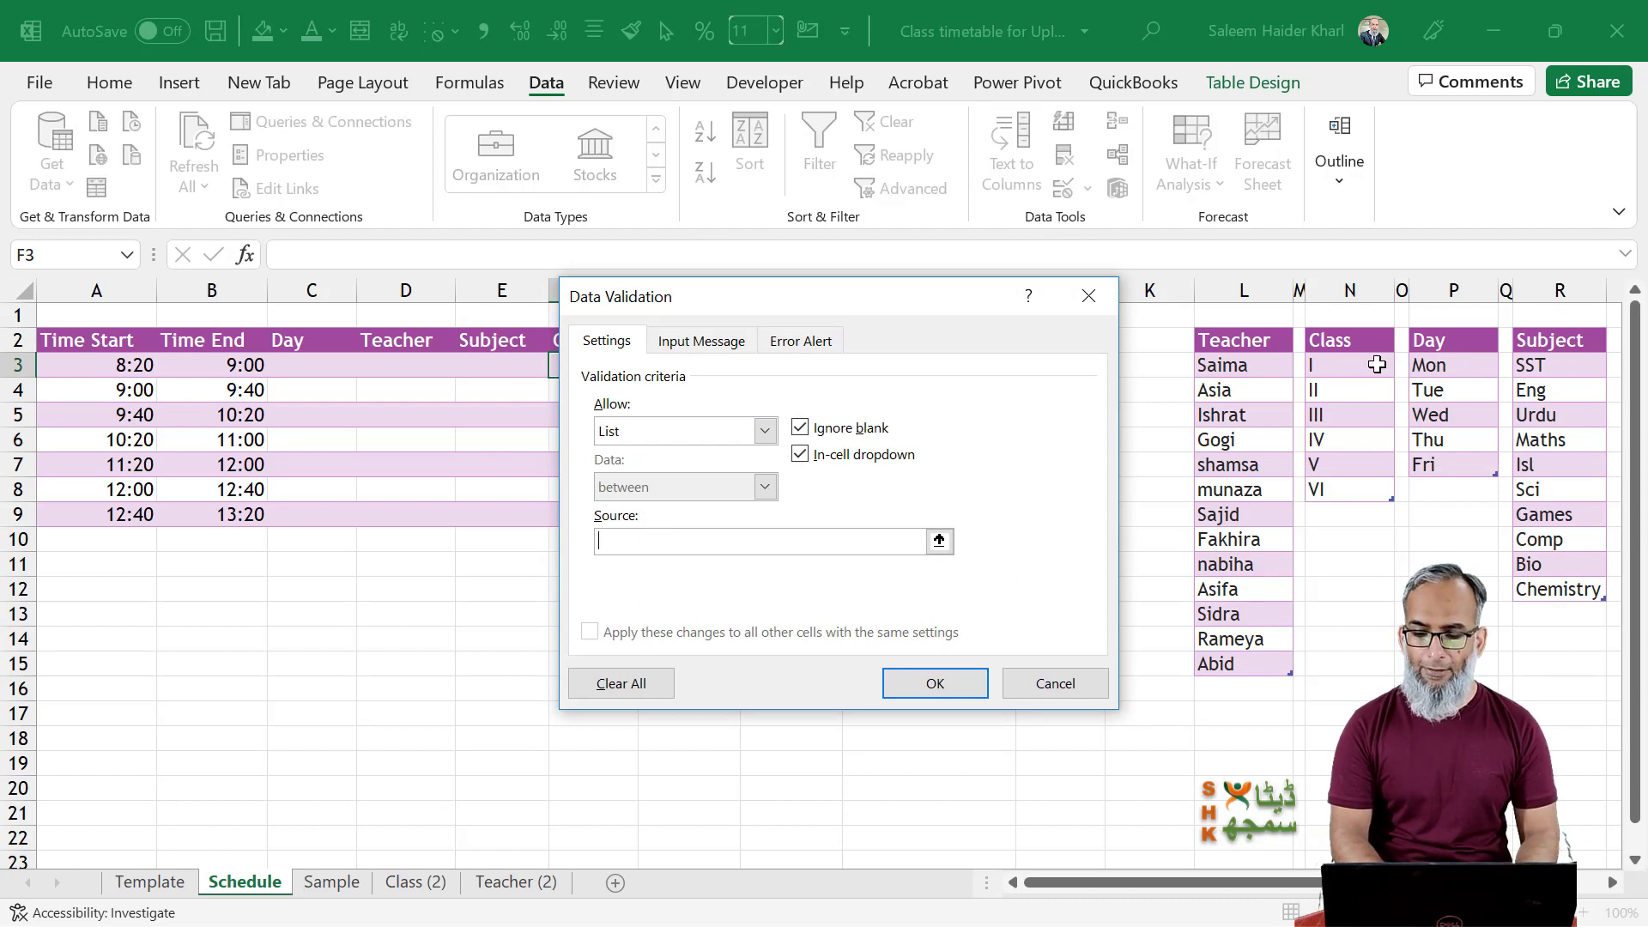
left_click_drag(1364, 365, 1359, 491)
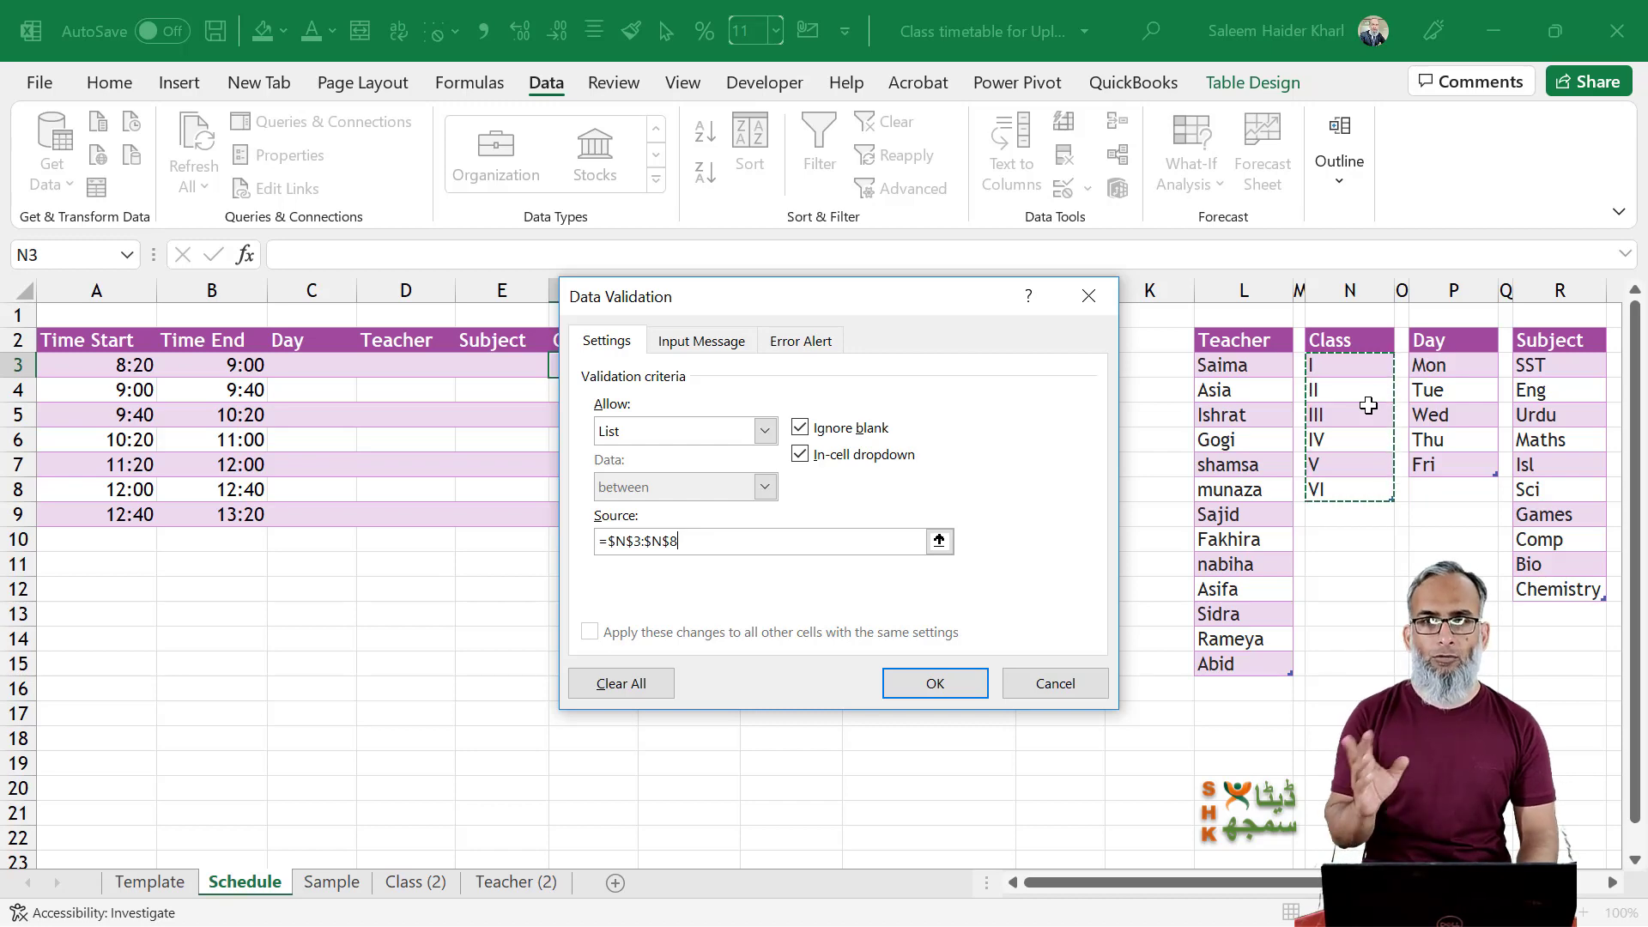
left_click(961, 687)
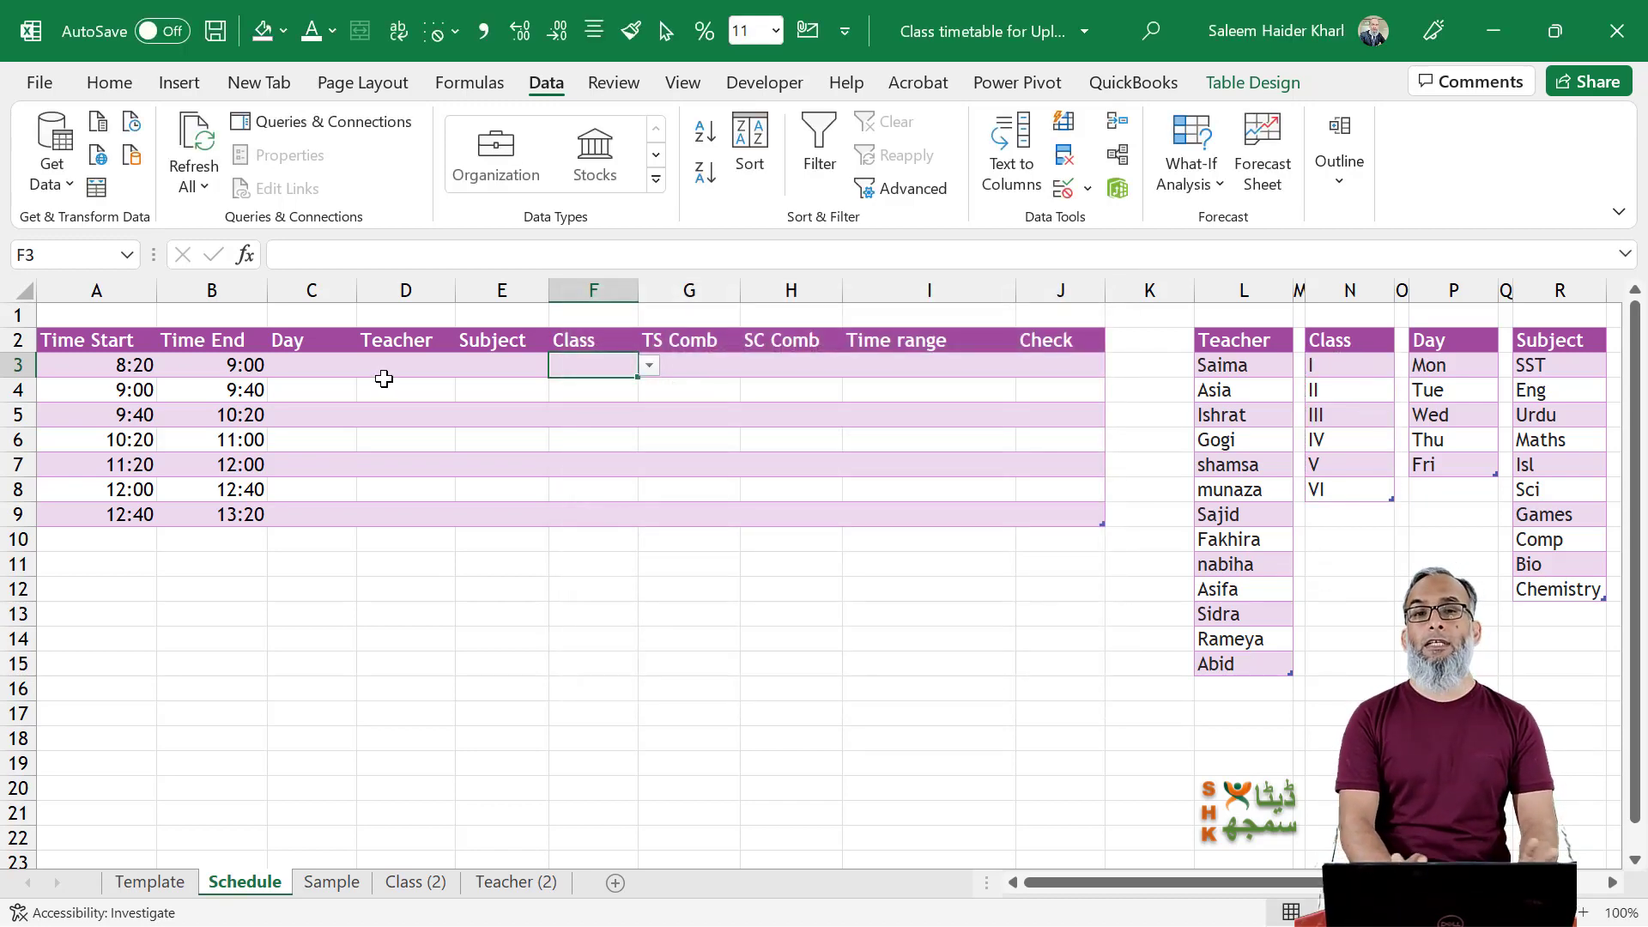
Copy the validated cells C3:F3 and select C4:F9 as the paste destination.
left_click_drag(326, 365, 601, 390)
left_click(318, 393)
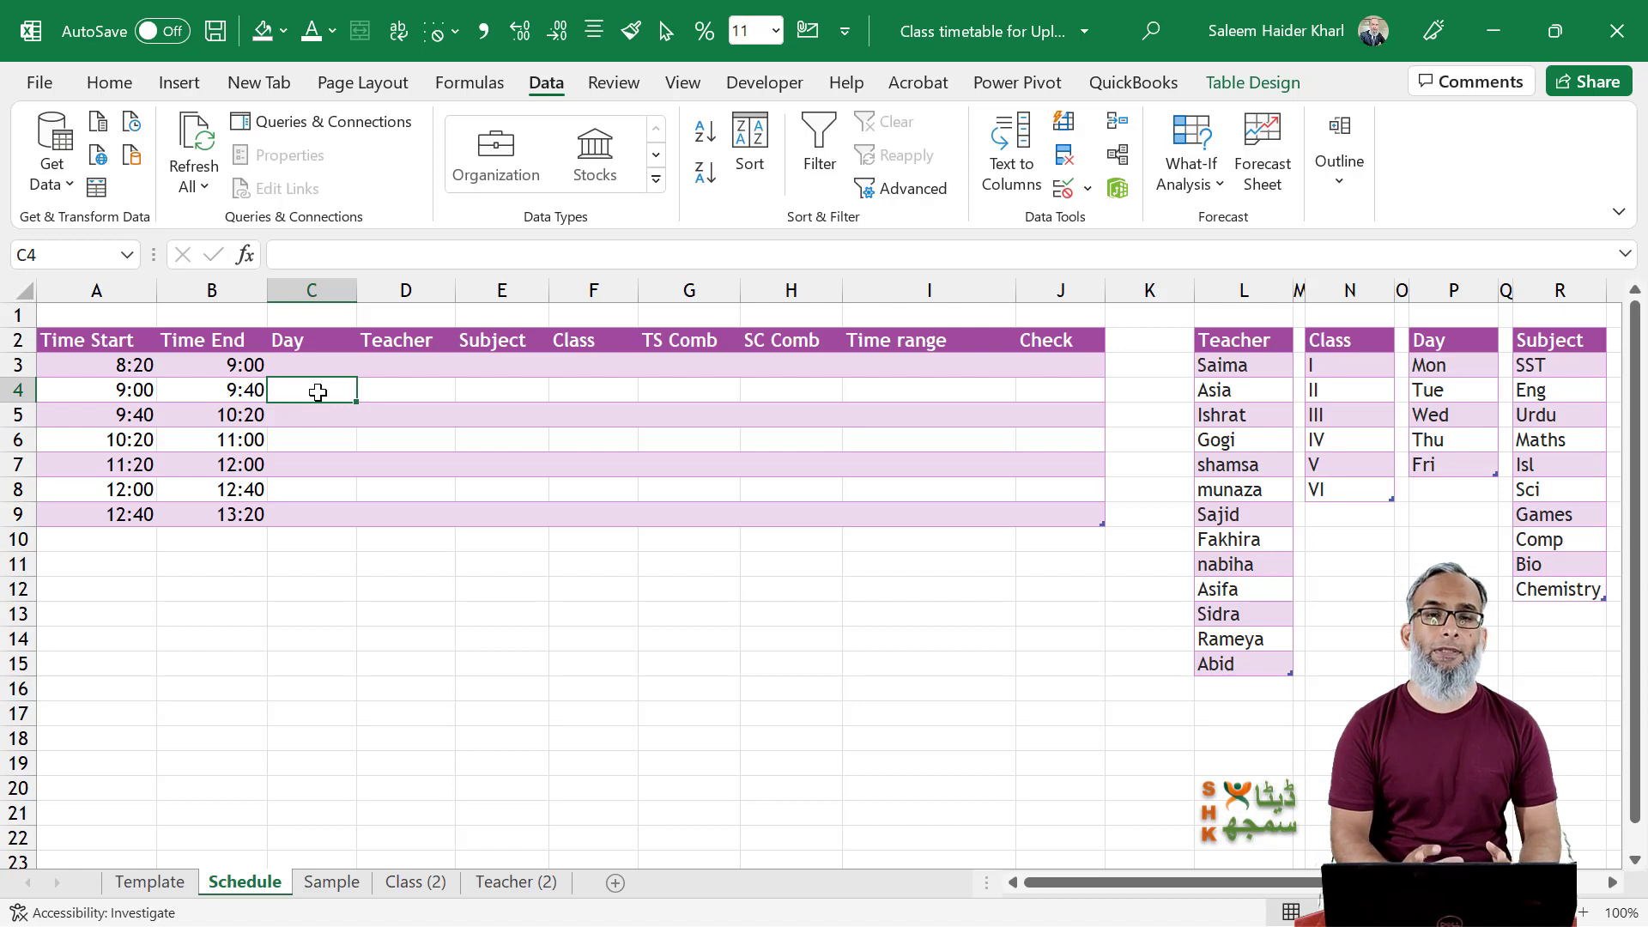
left_click_drag(331, 366, 606, 367)
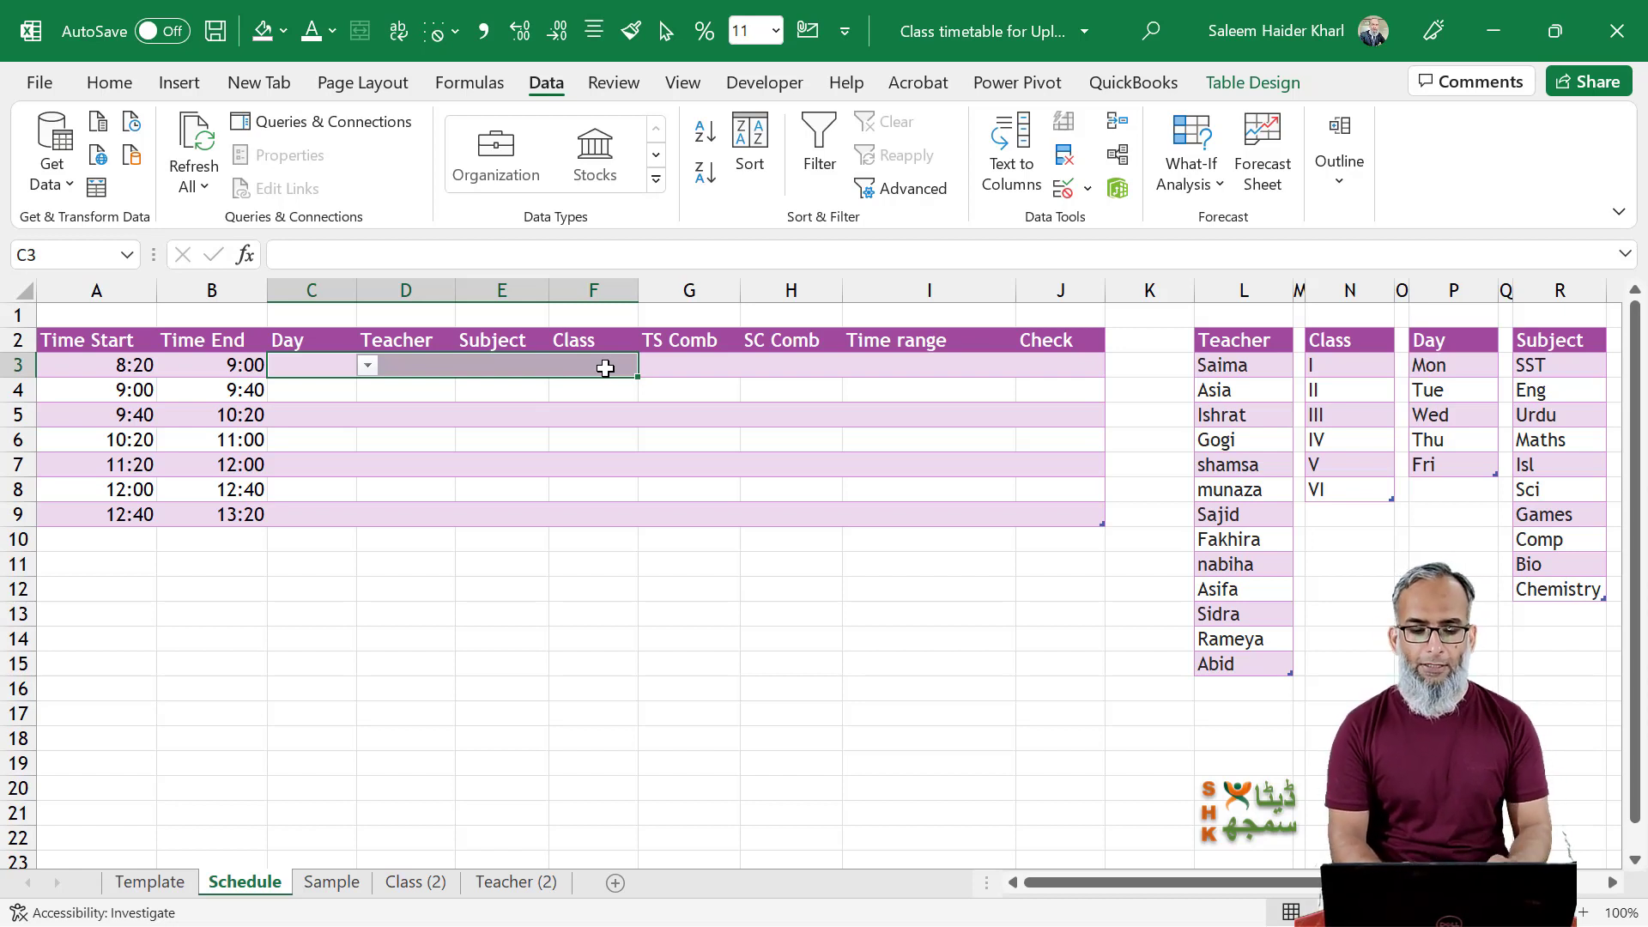
key("ctrl+c")
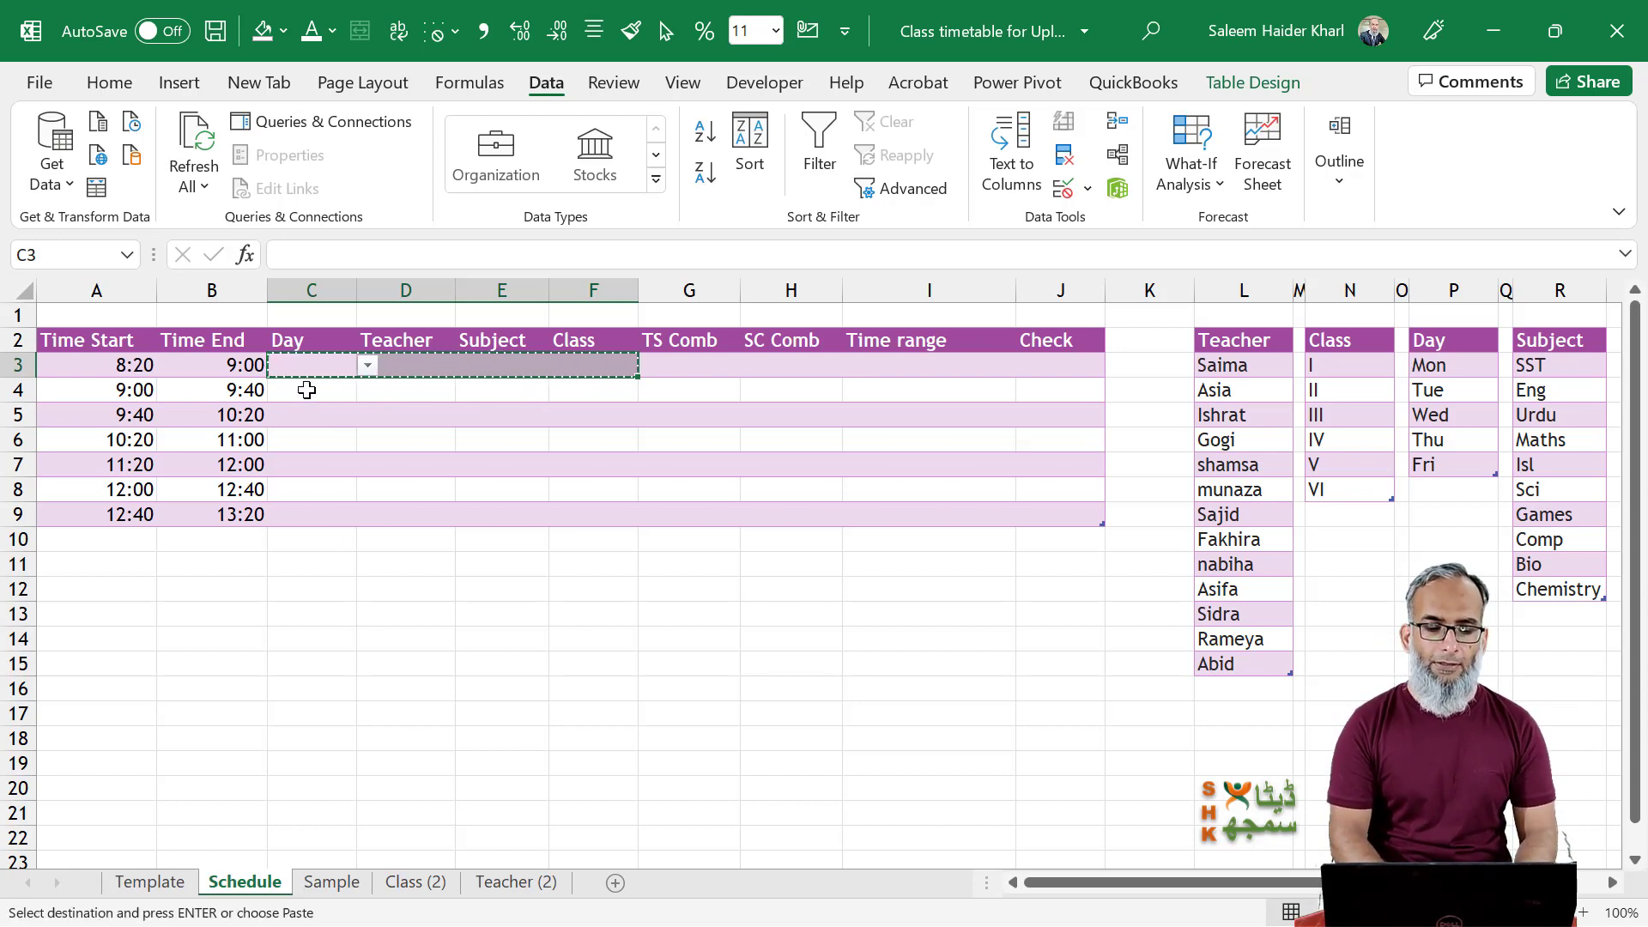
left_click_drag(307, 389, 603, 515)
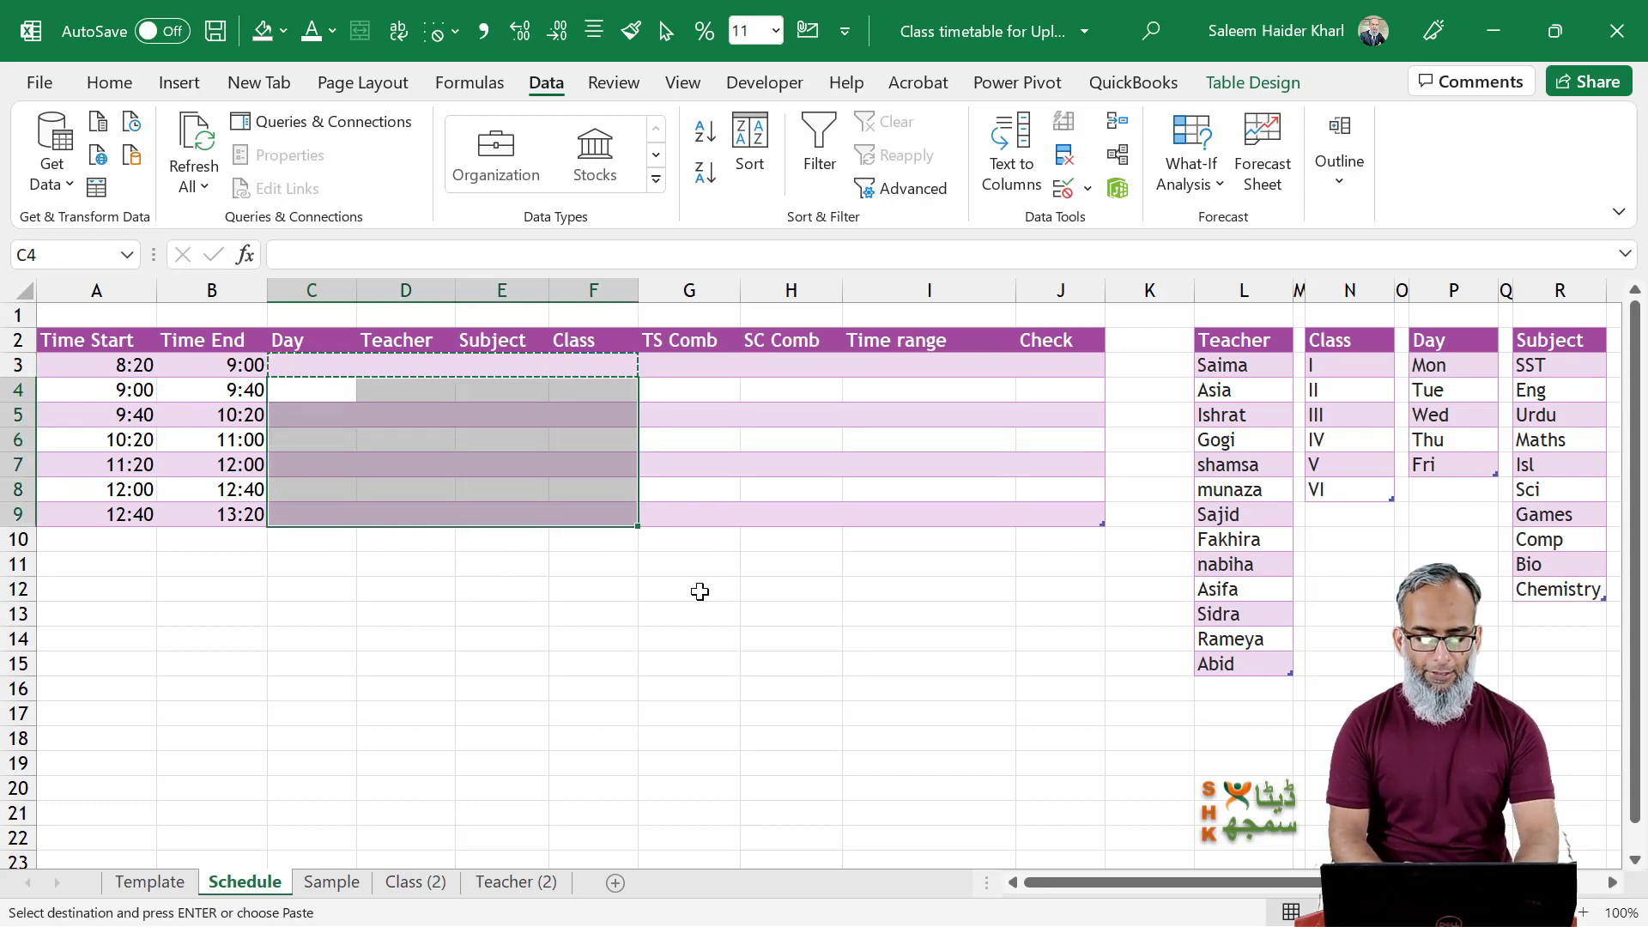
key("alt+e")
key("s")
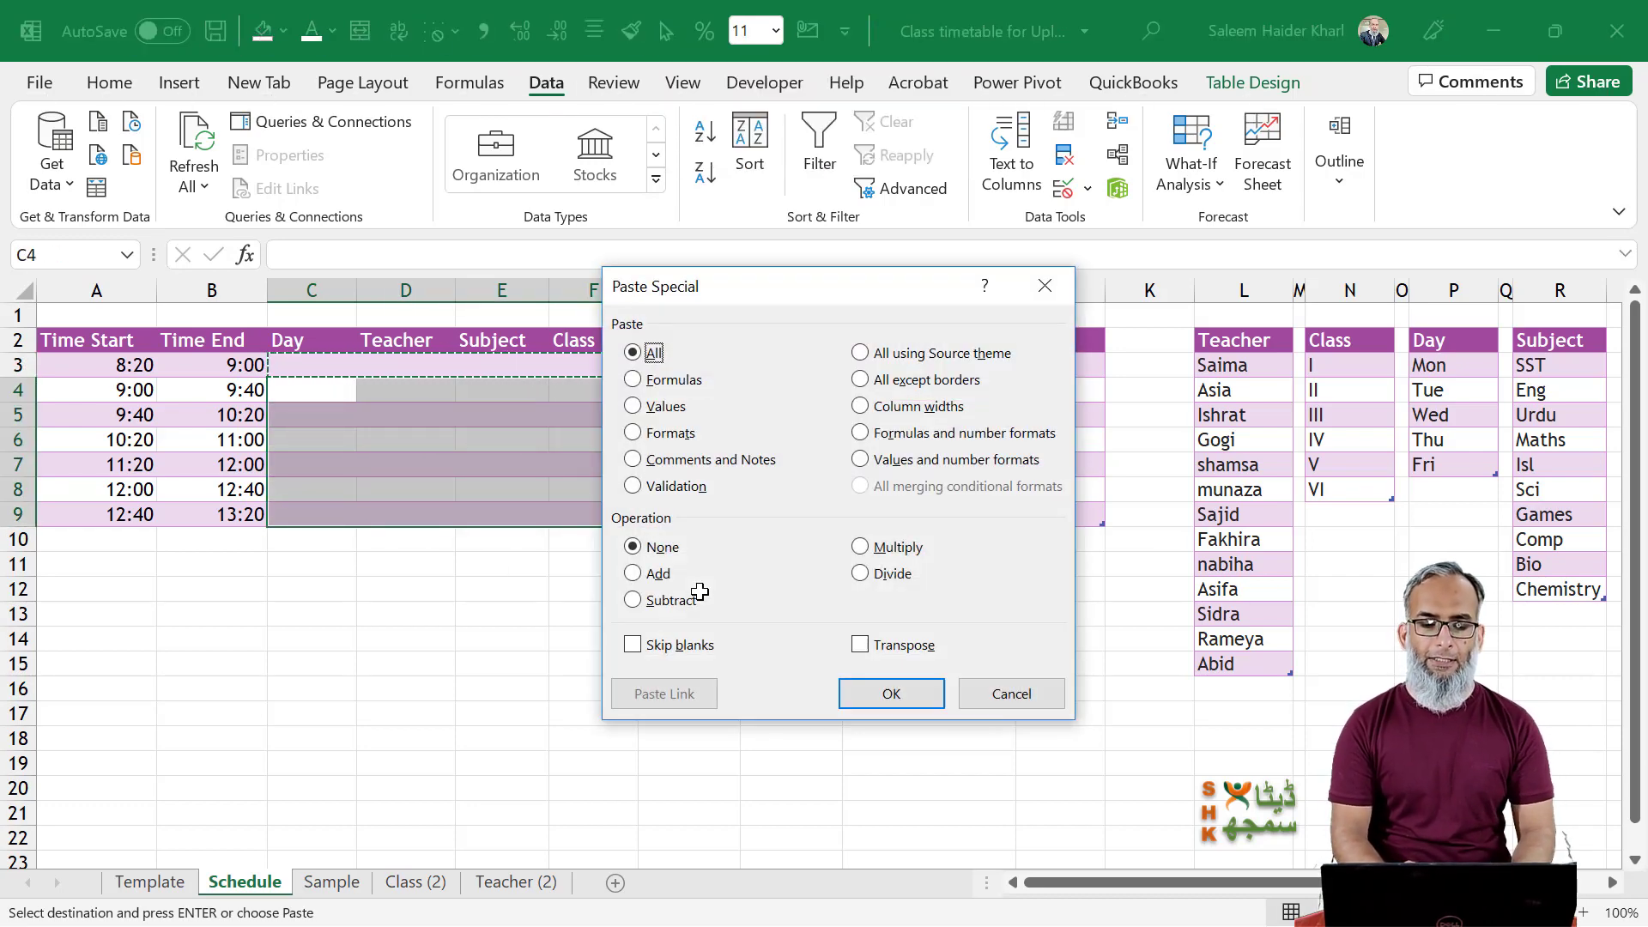
left_click(1021, 695)
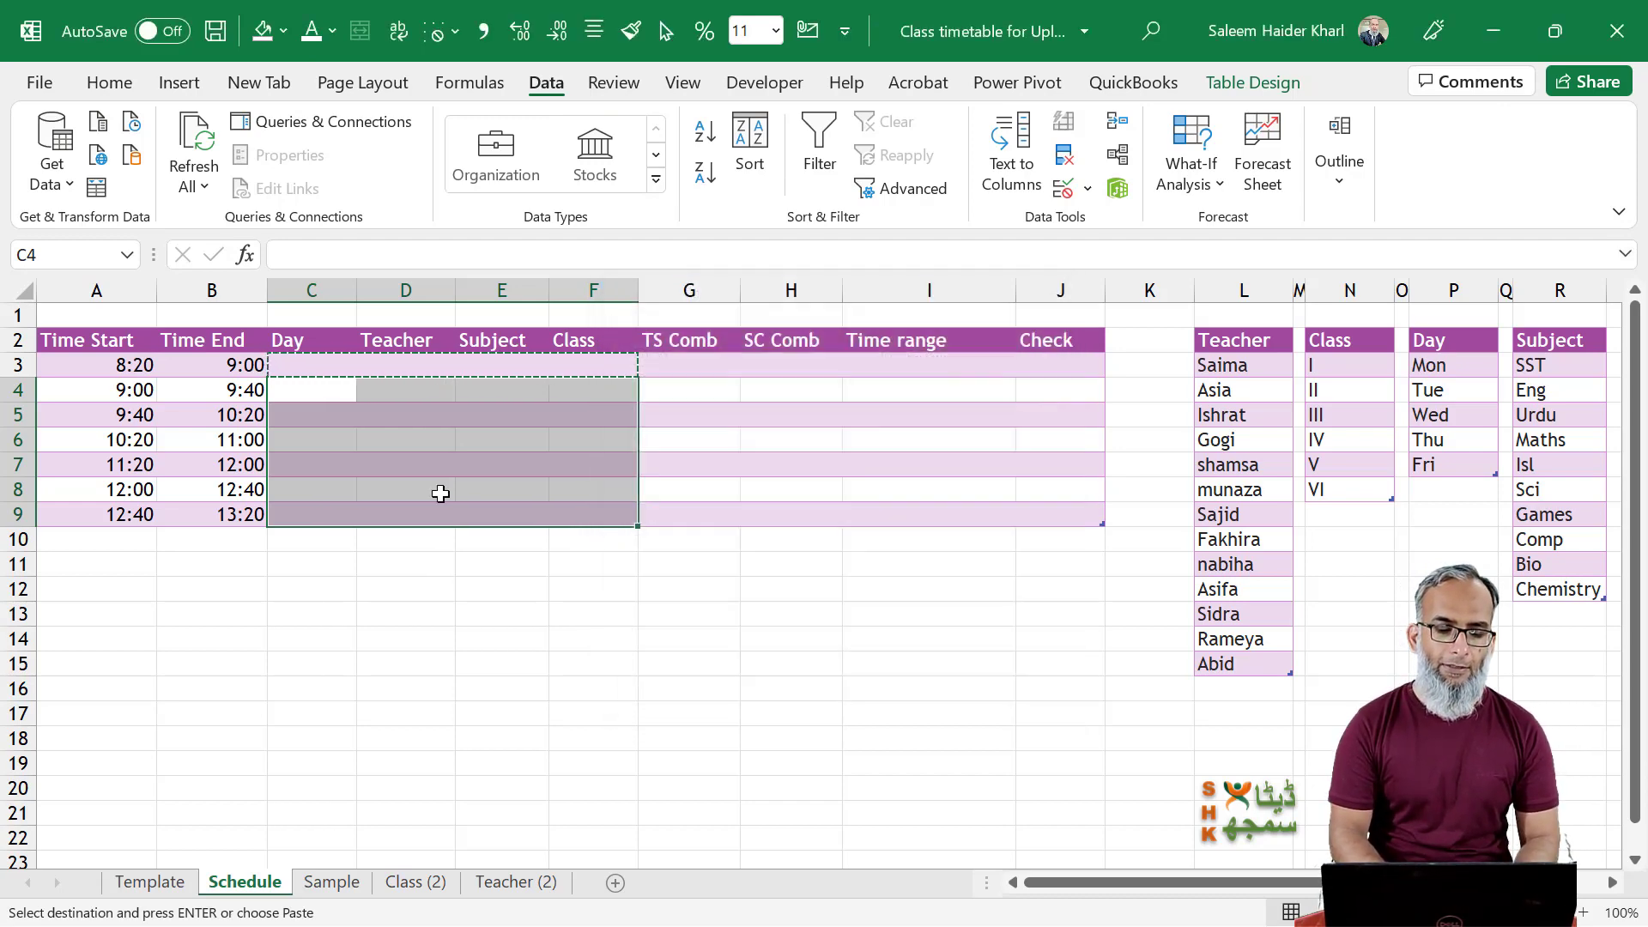
Paste only the validation from C3:F3 into C4:F9 with Paste Special.
right_click(310, 395)
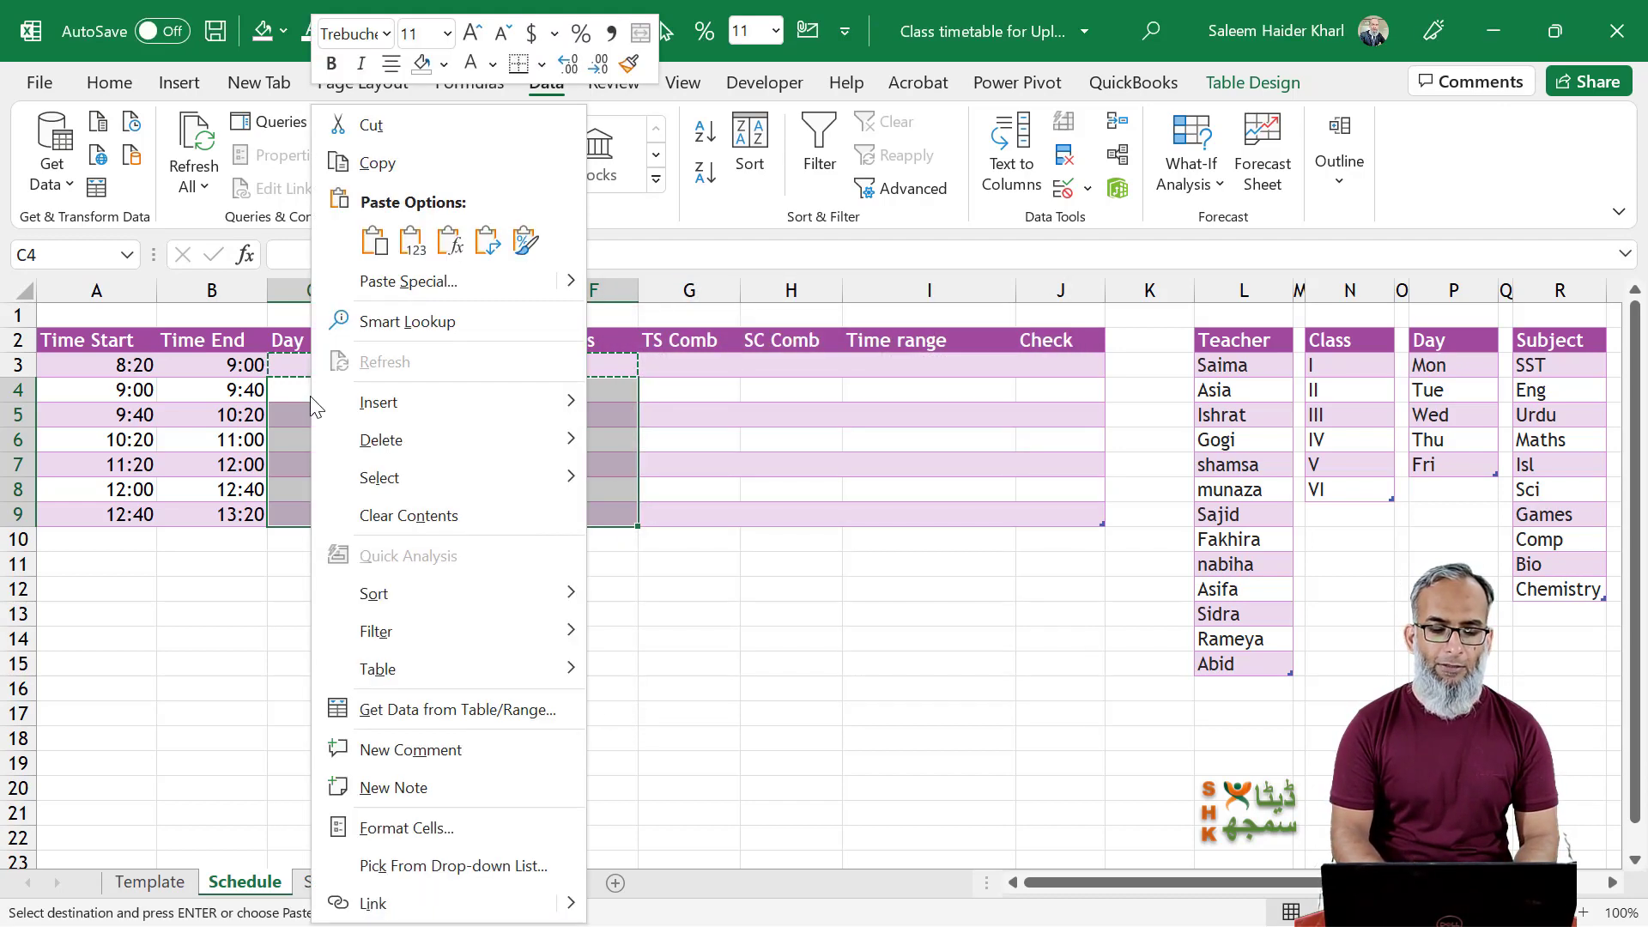
left_click(444, 285)
left_click_drag(496, 73, 980, 303)
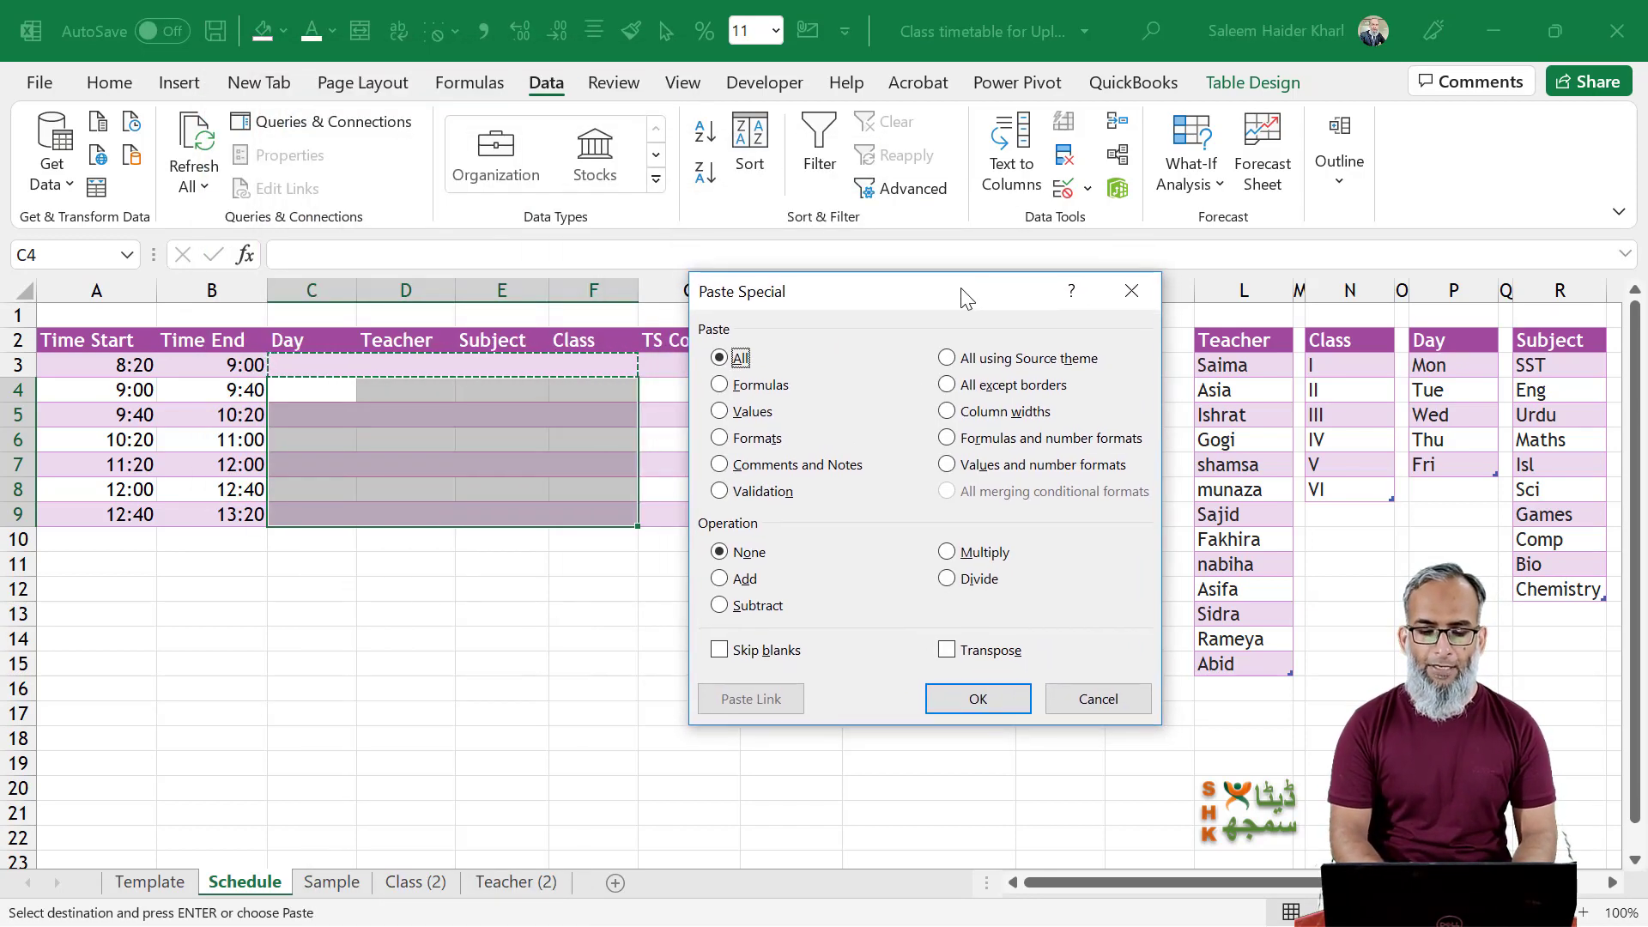
left_click(720, 493)
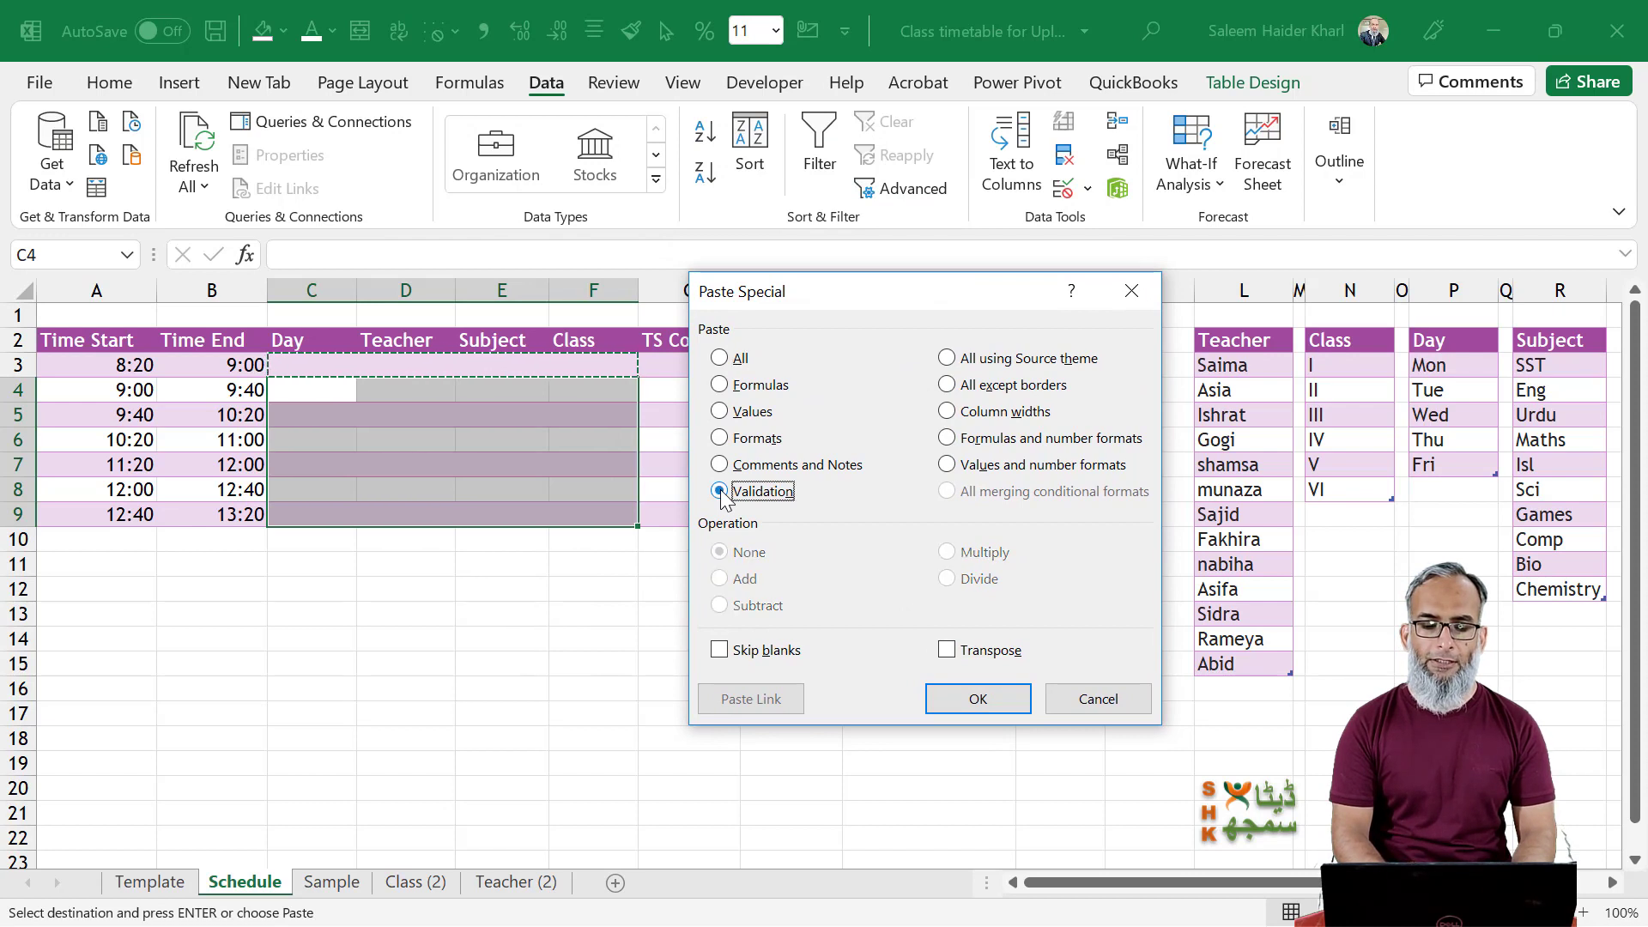
left_click(978, 702)
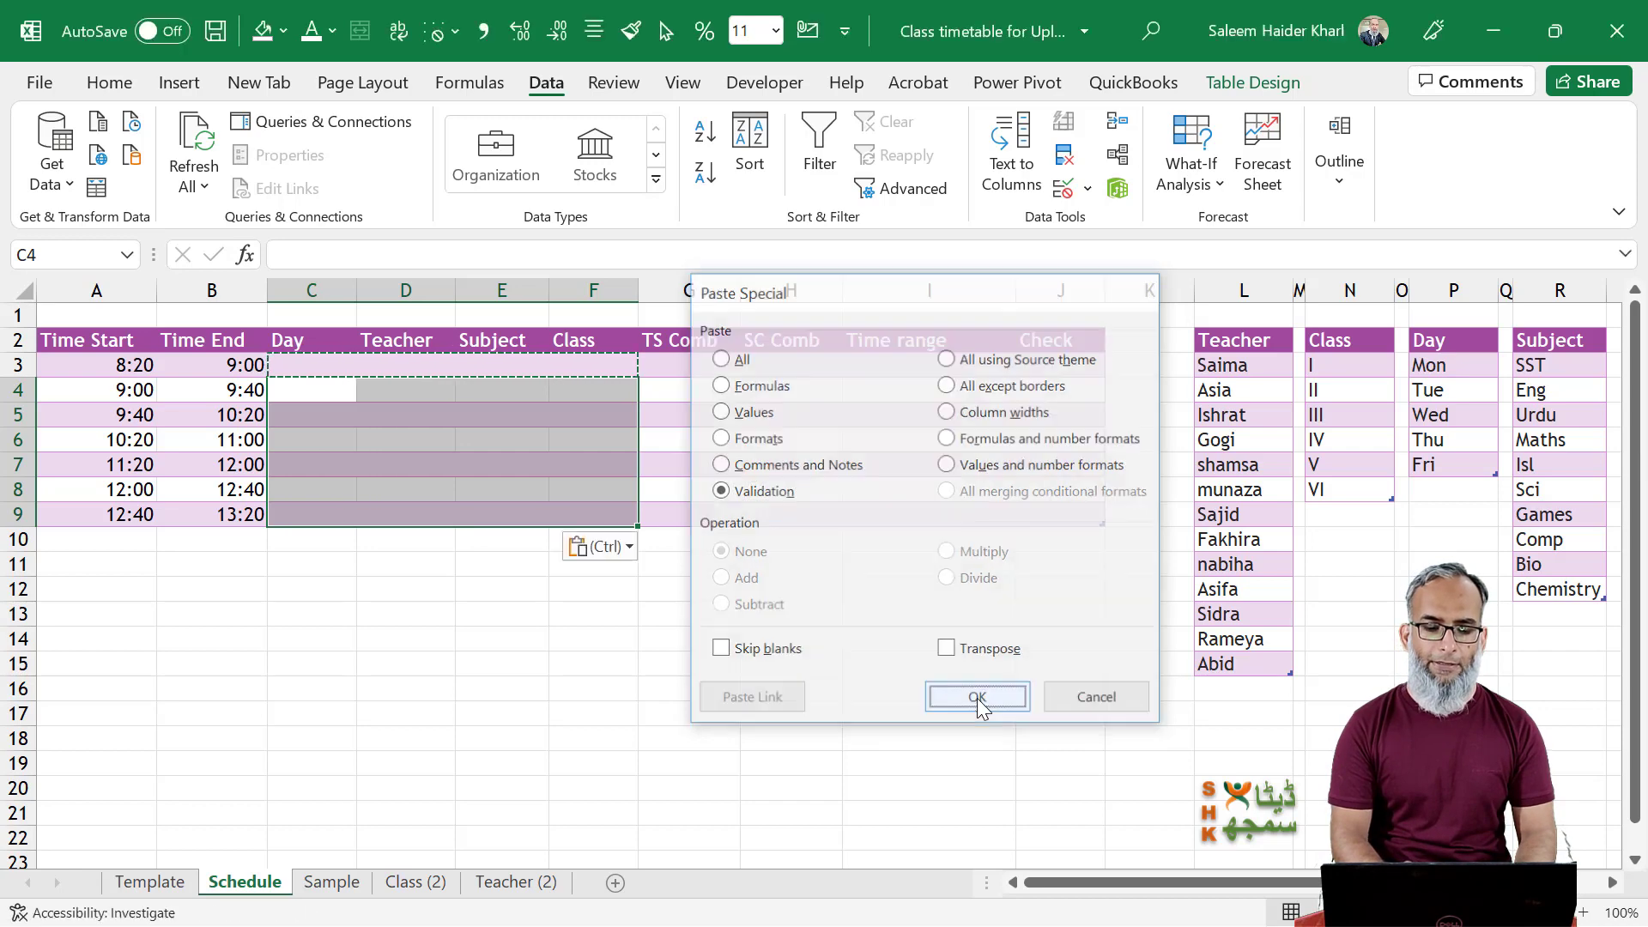
Check the dropdown choices in Teacher cell D6, Subject cell E6 and Class cell F8.
left_click(509, 690)
left_click(445, 432)
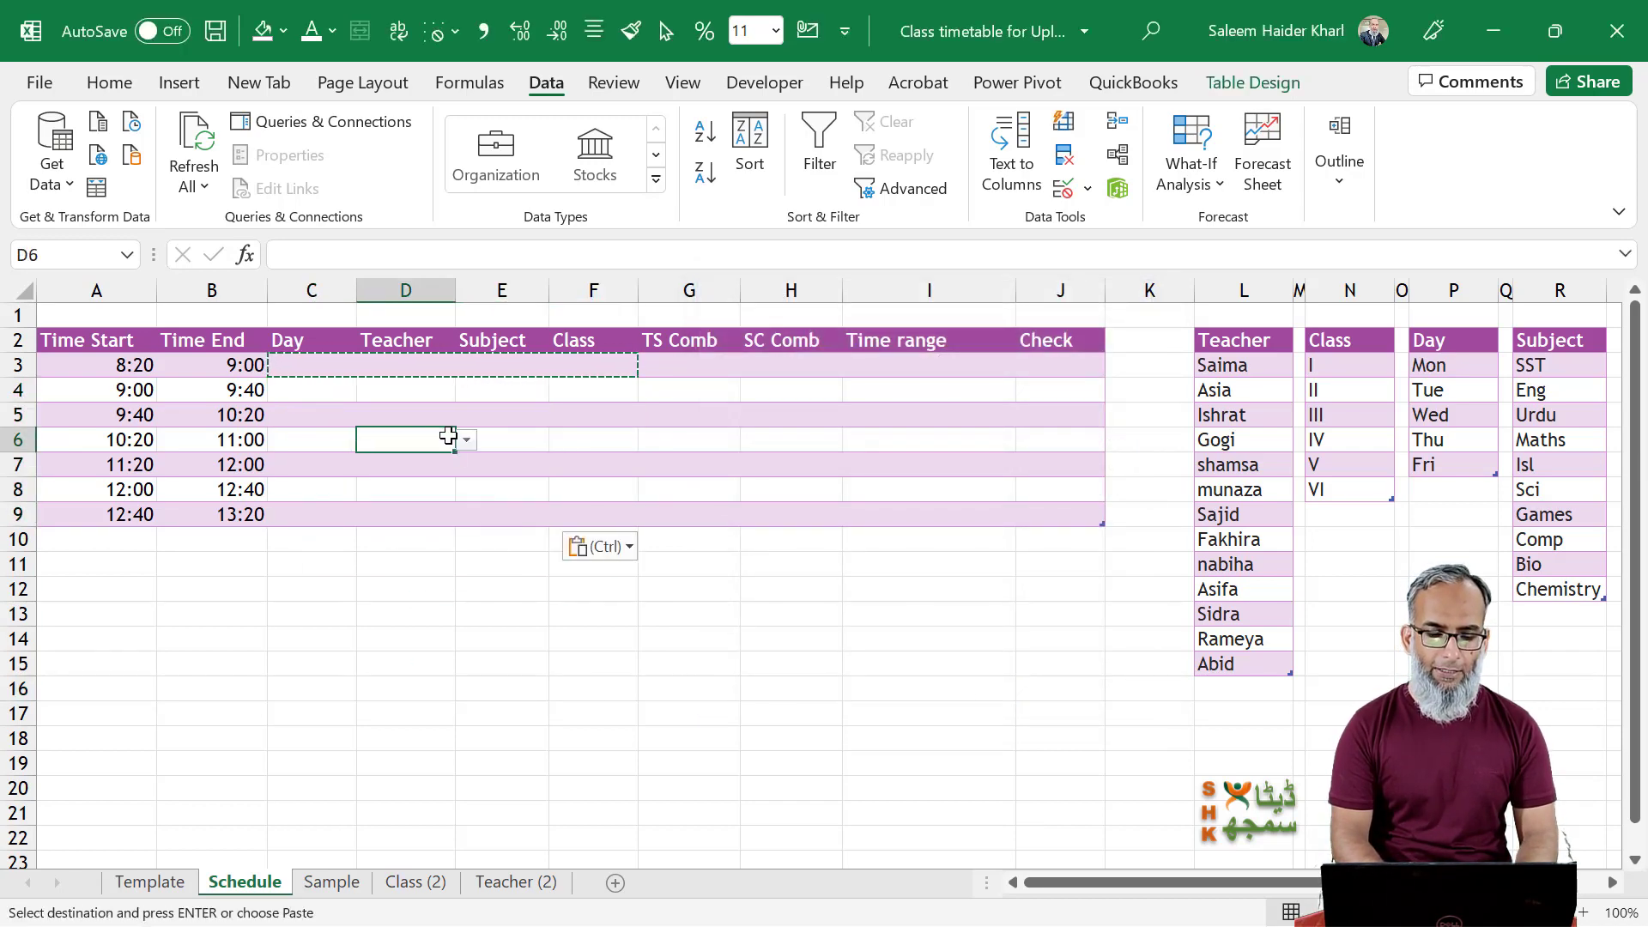
left_click(466, 441)
left_click(515, 442)
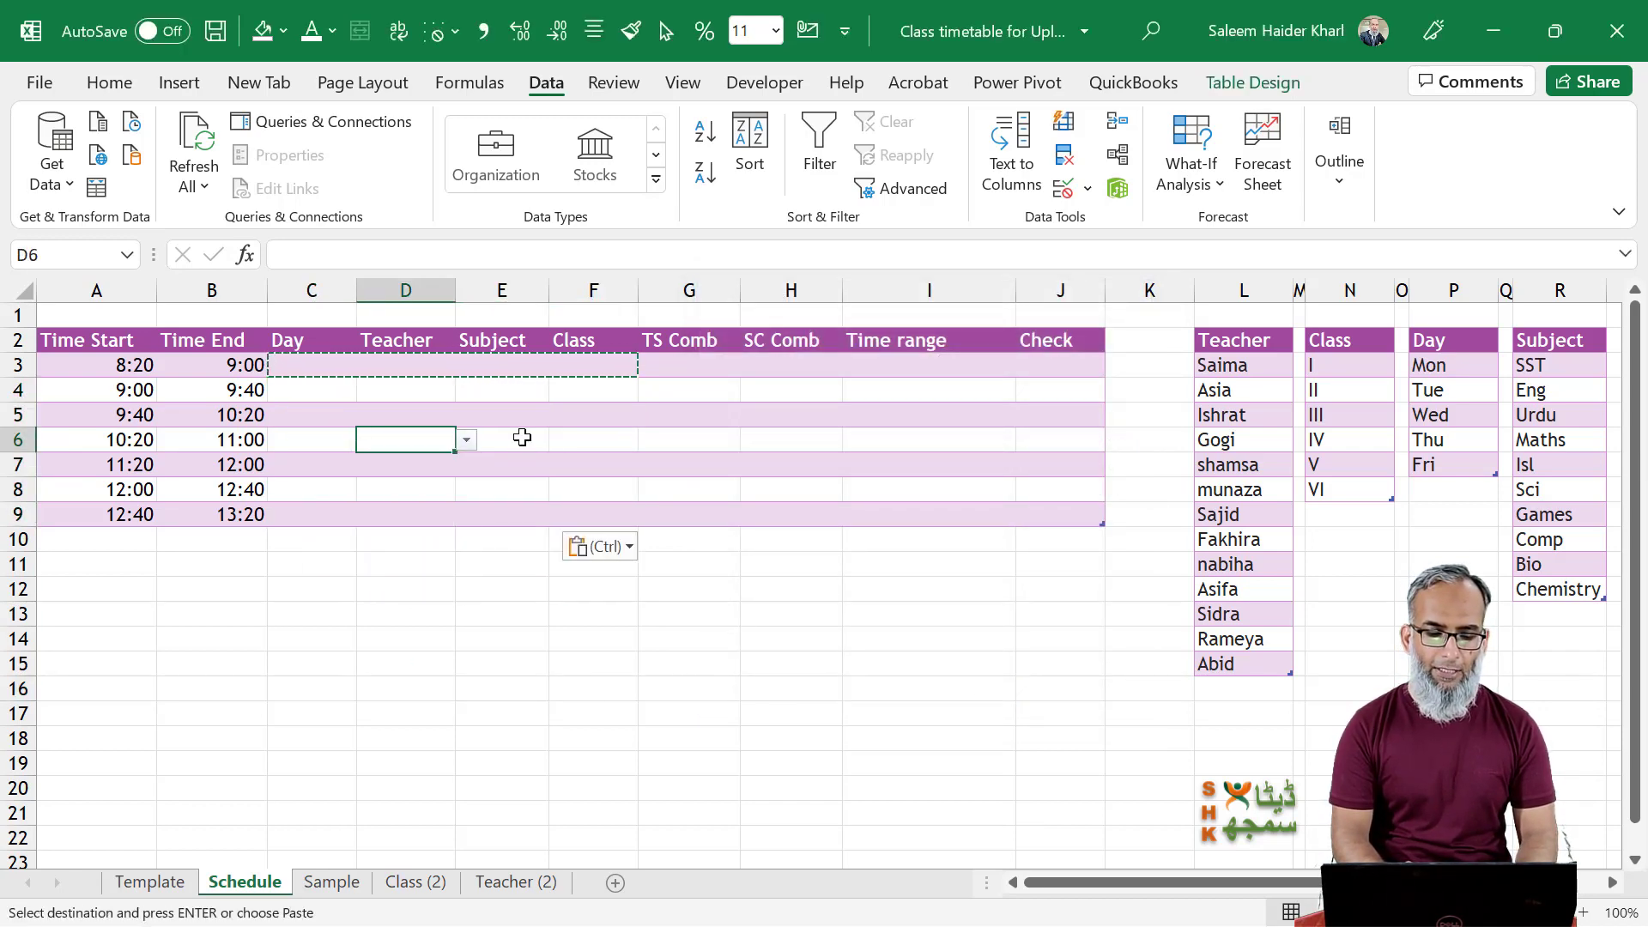
left_click(533, 438)
left_click(559, 441)
left_click(560, 443)
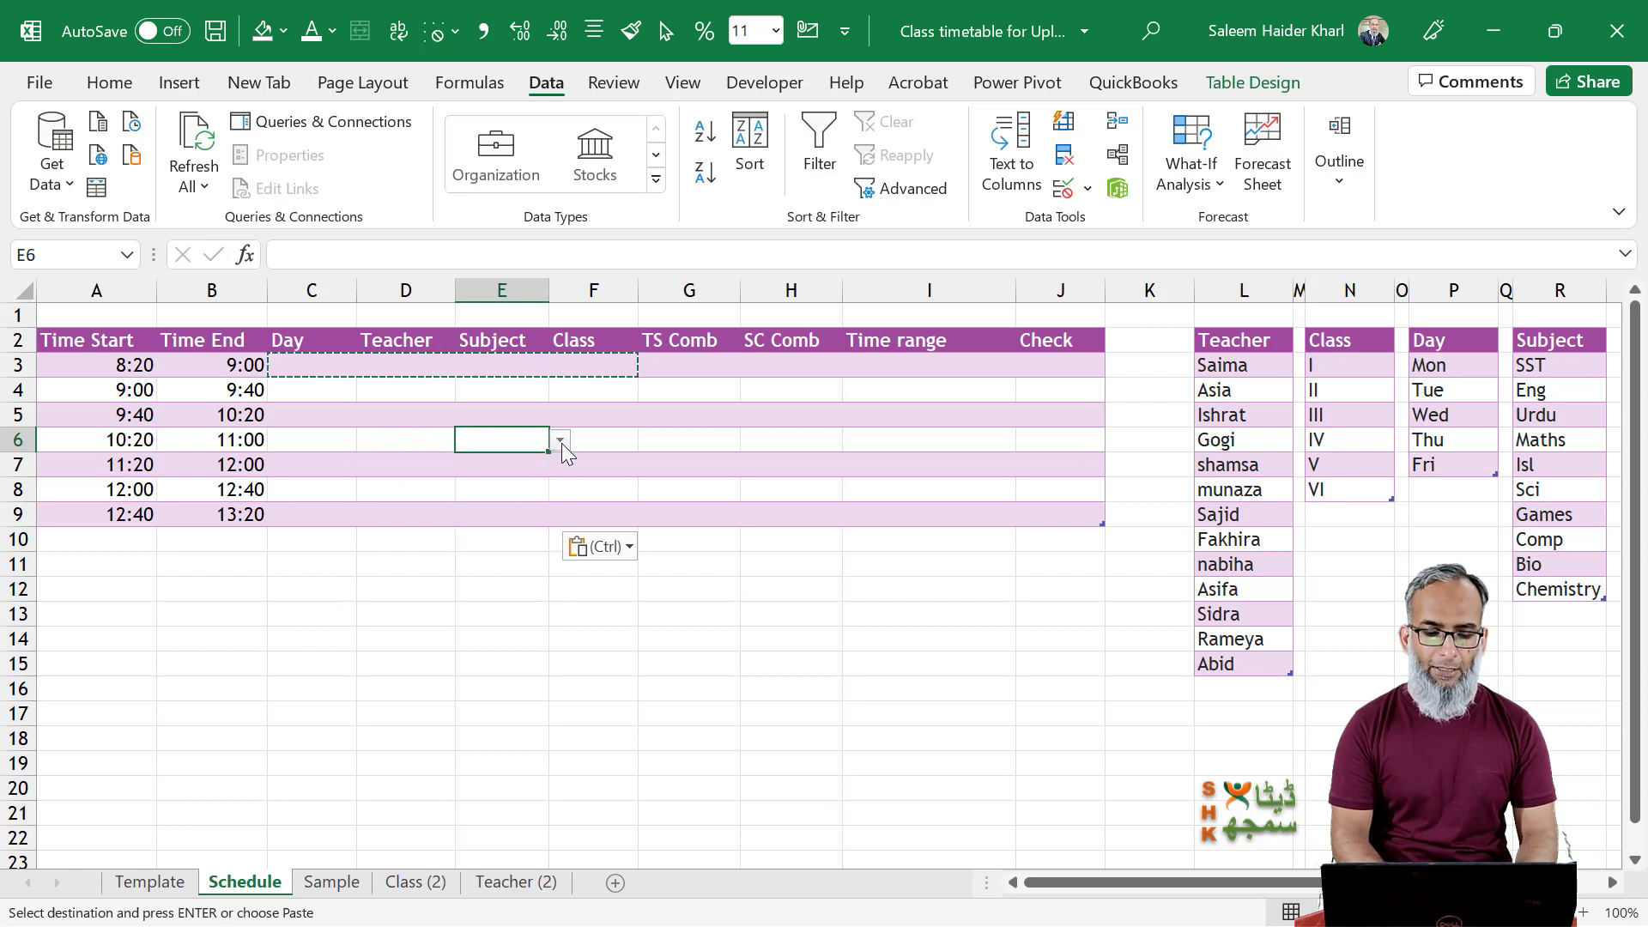
left_click(593, 492)
left_click(655, 492)
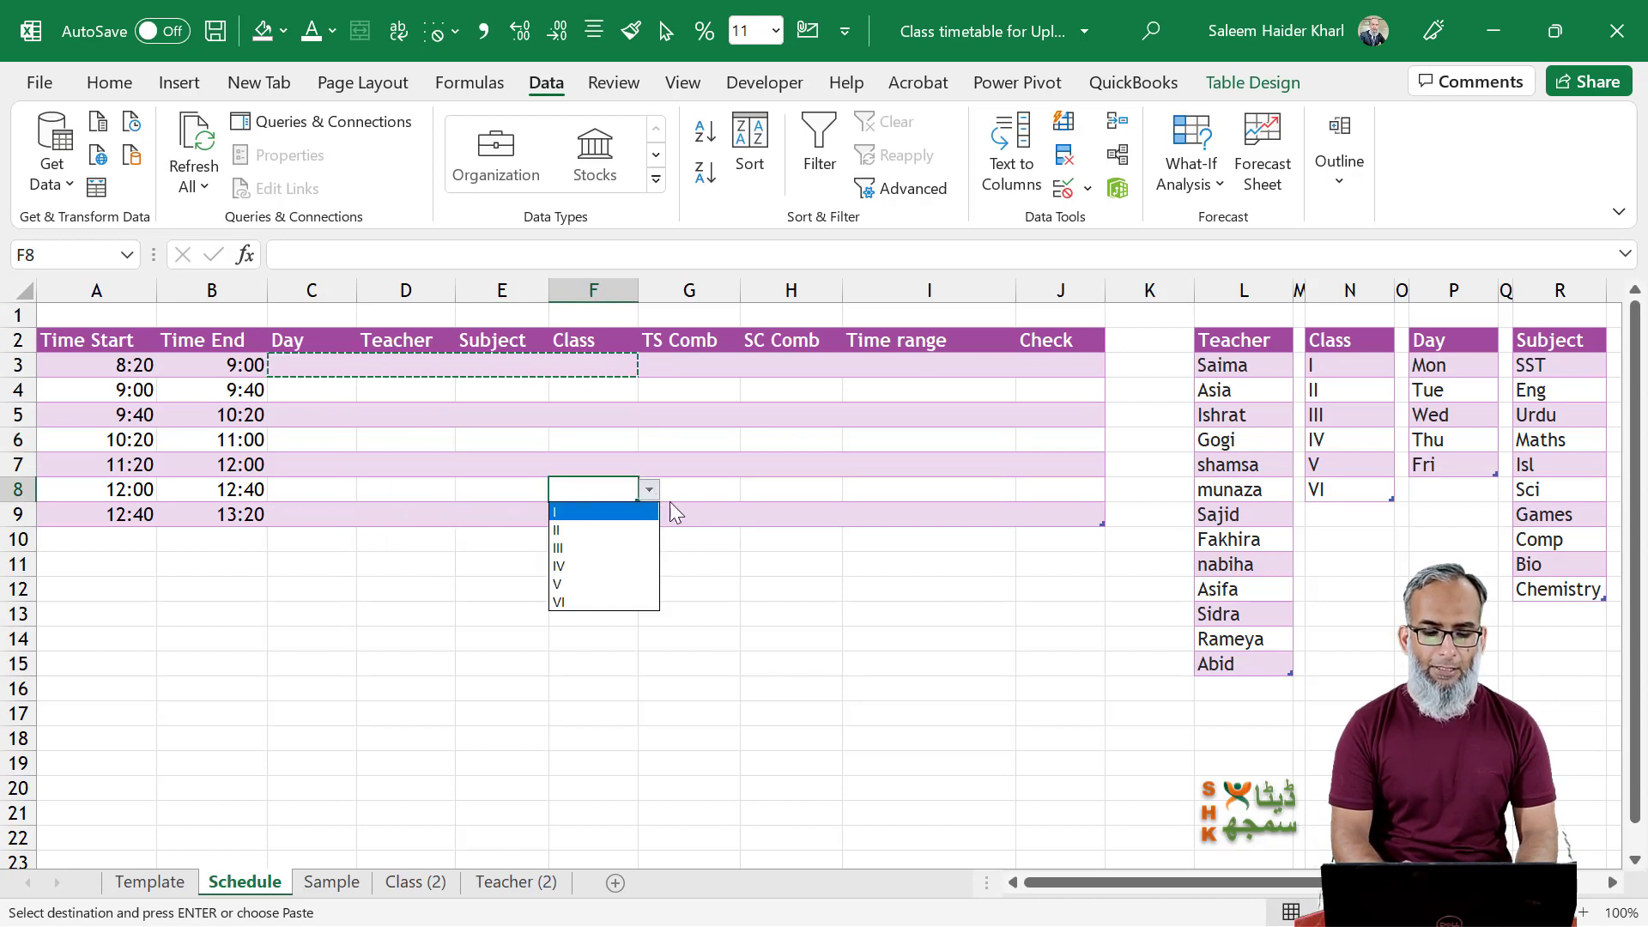
left_click(652, 491)
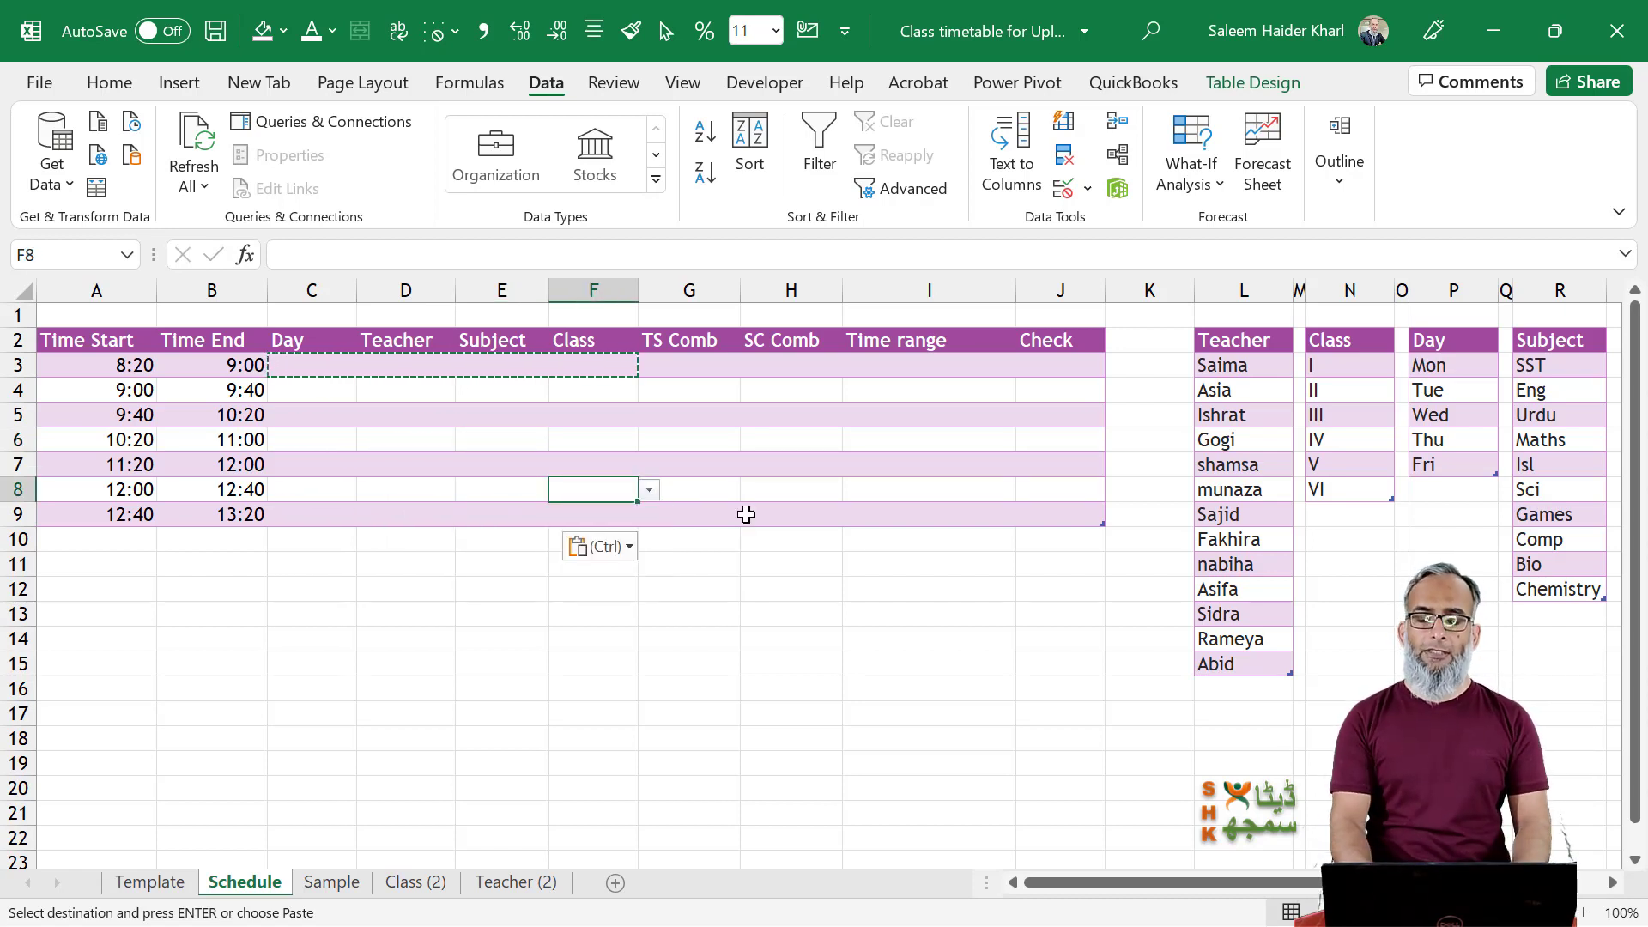
Check for dropdowns across the last schedule row and up the rows to row 4, and end the copy mode.
key("Down")
key("Left")
key("Left")
key("Left")
key("Left")
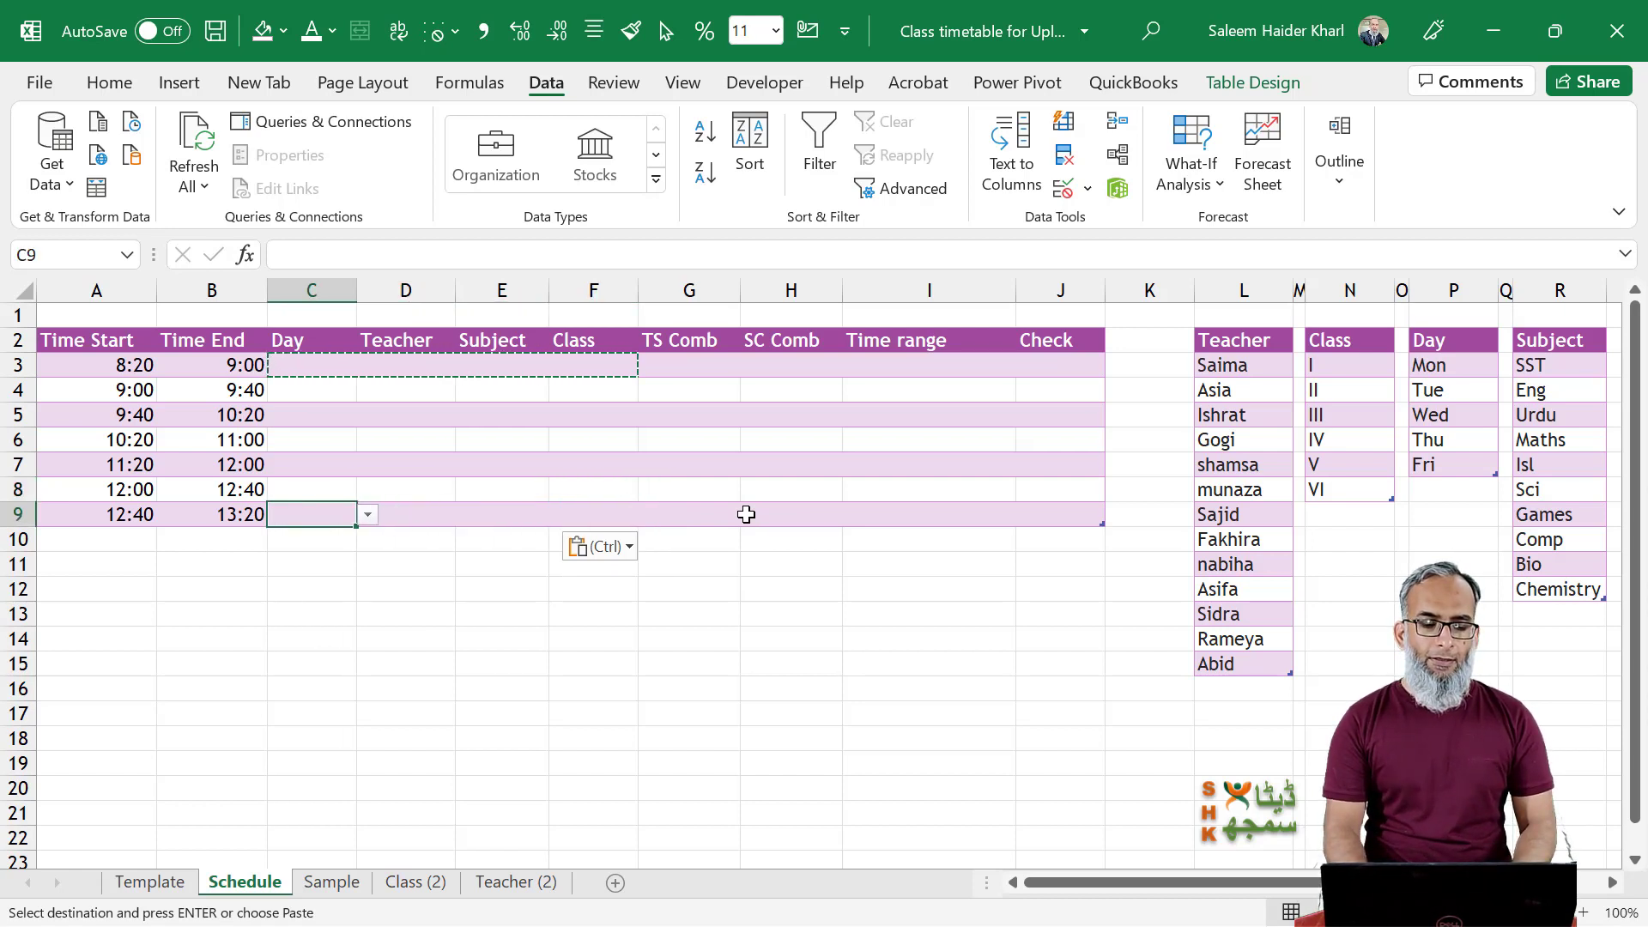
key("Right")
key("Up")
key("Up")
key("Up")
key("Up")
key("Up")
key("Escape")
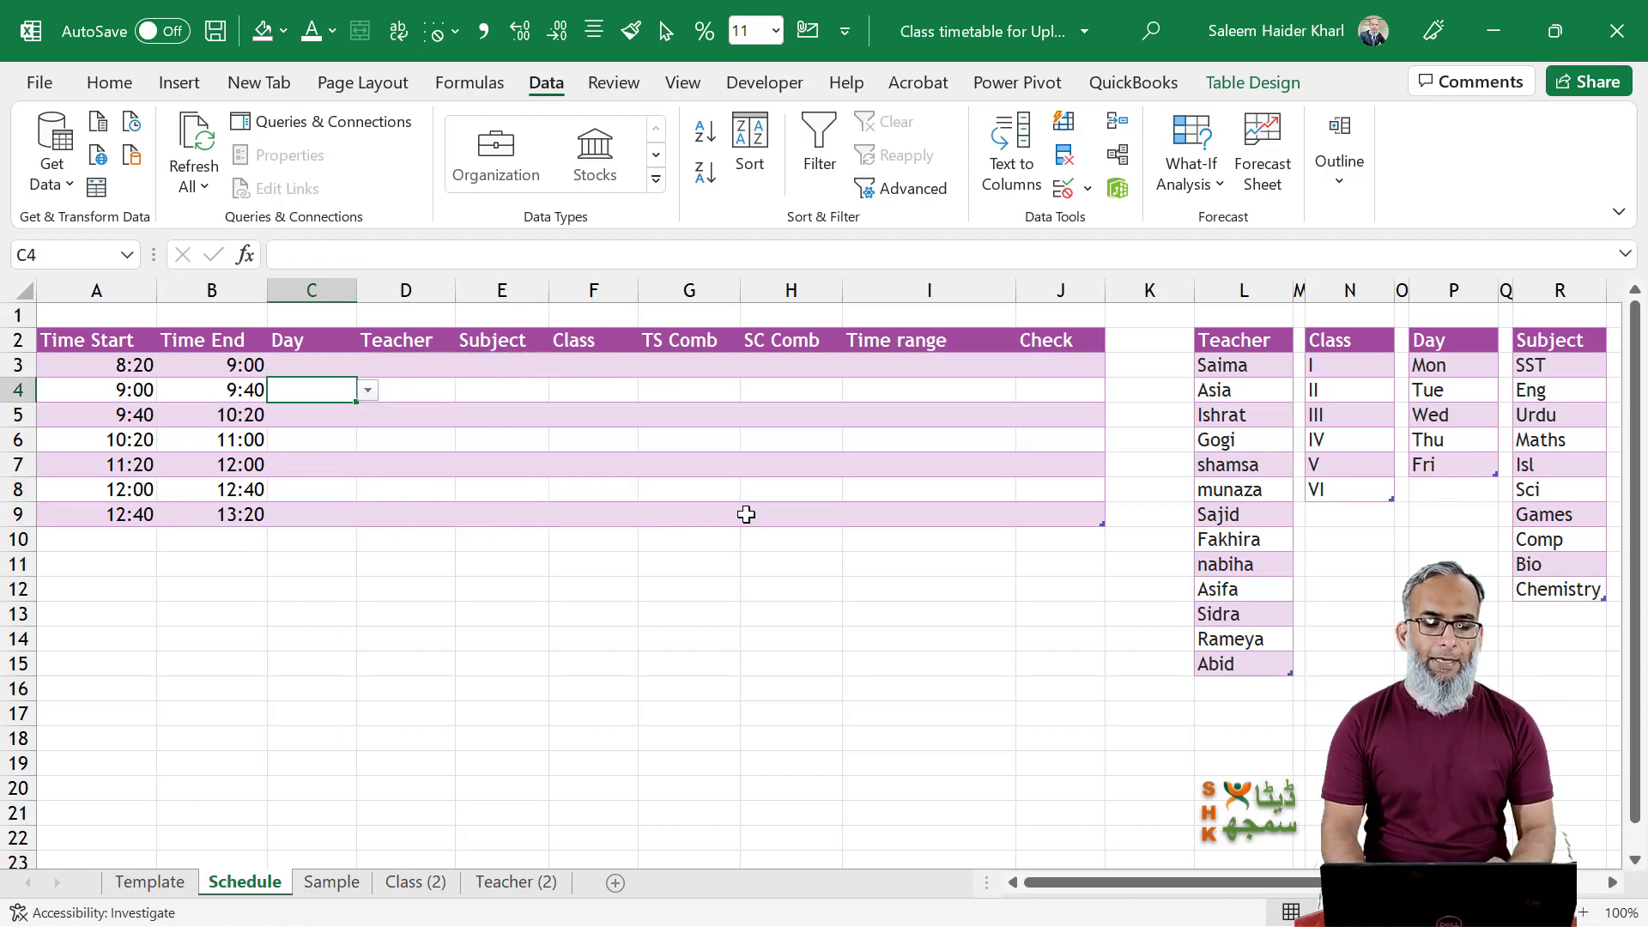
Set the first Day cell, C3, to Mon and copy it down to C4:C9.
key("Up")
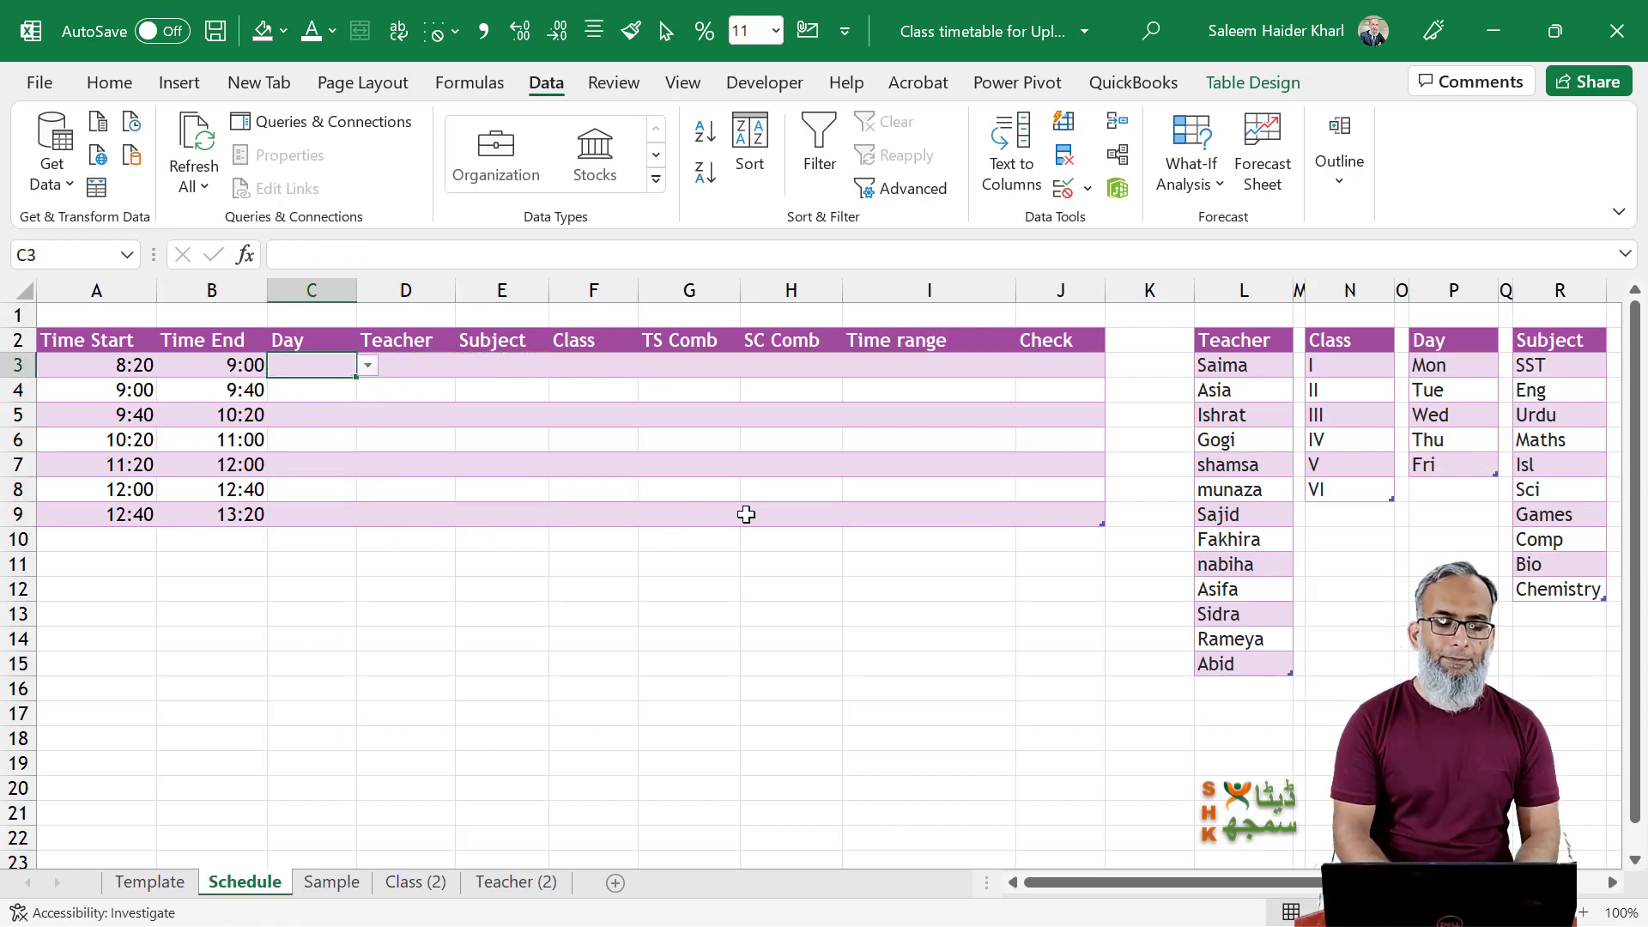
left_click(368, 367)
key("Escape")
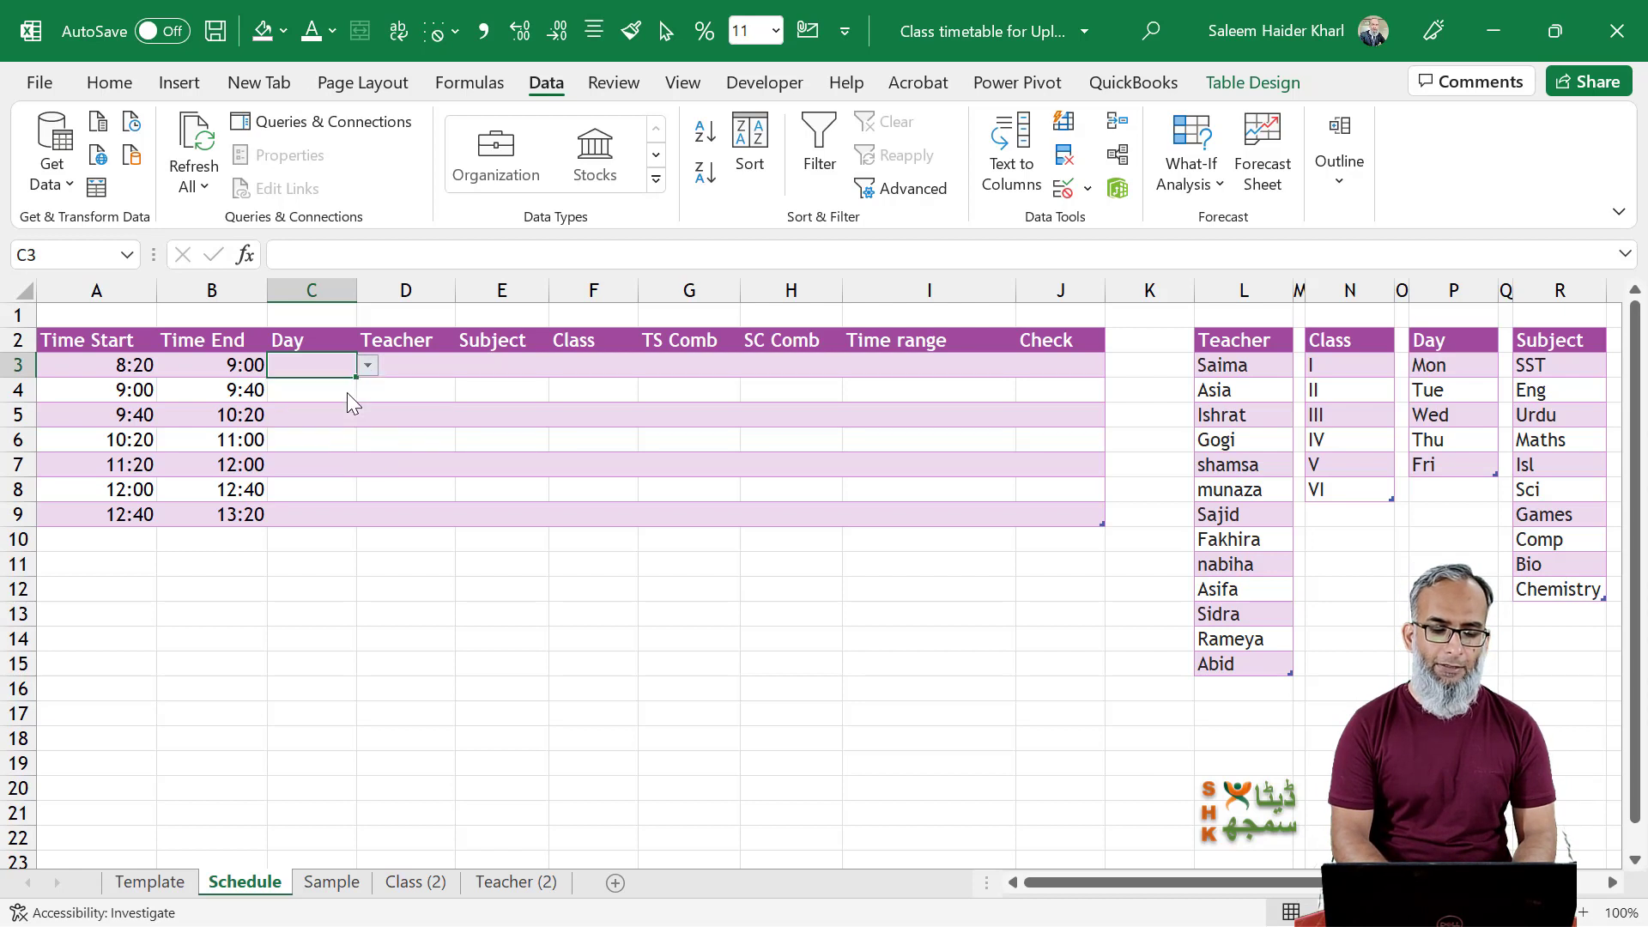
key("ctrl+c")
key("Down")
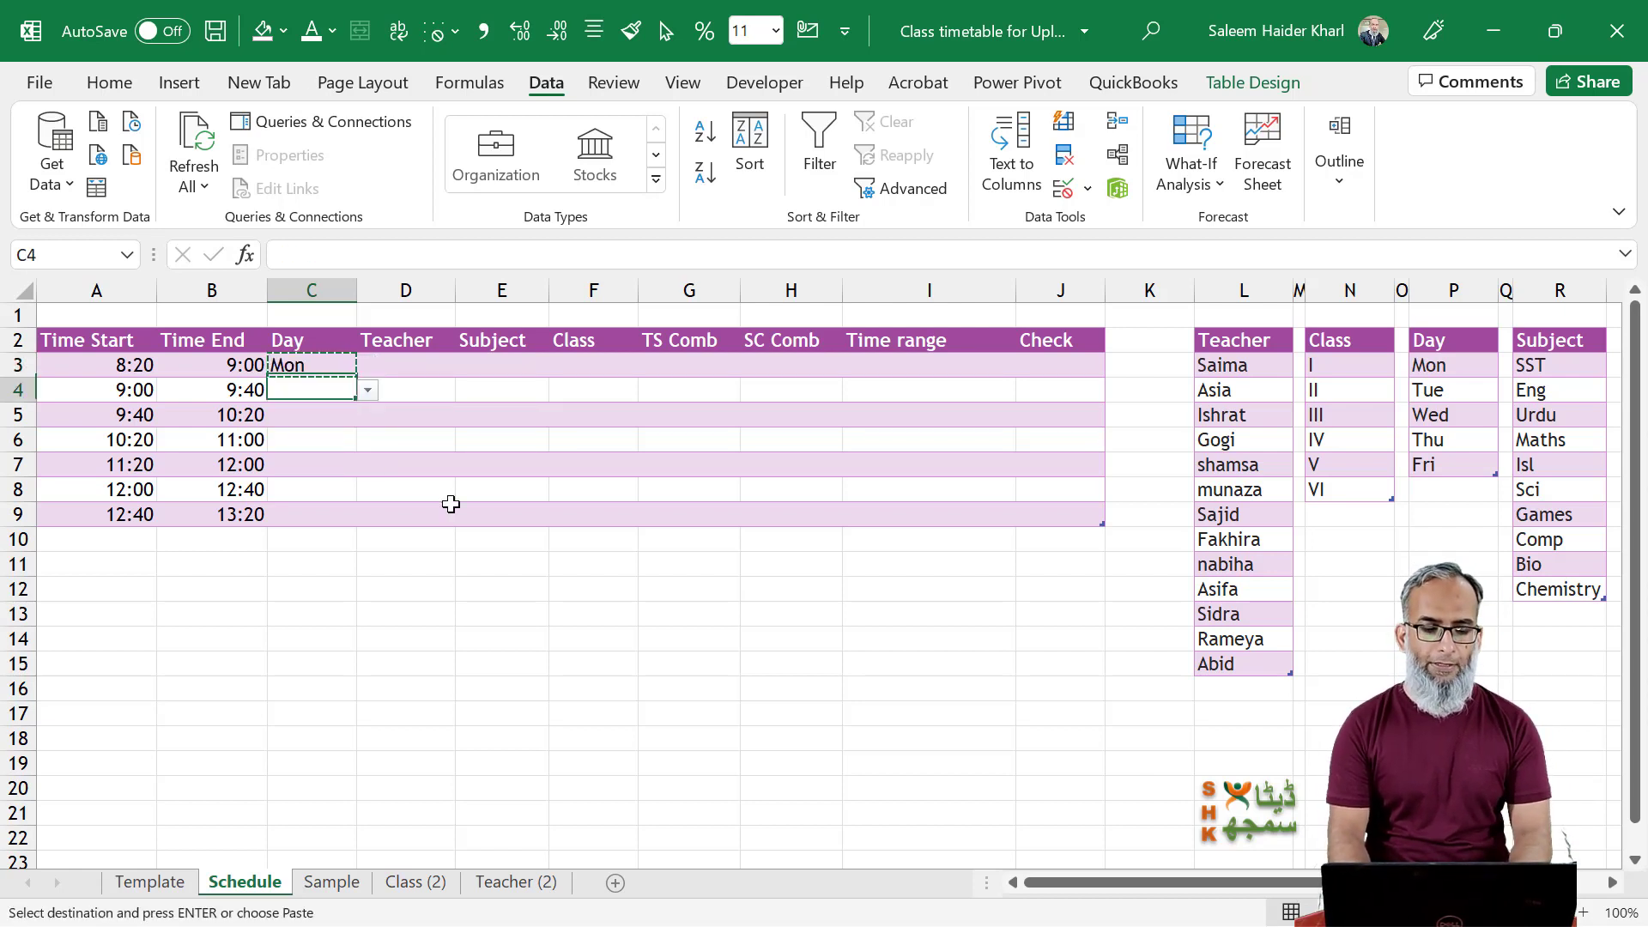
key("shift+Down")
key("shift+Down")
key("shift+Down")
key("shift+Down")
key("shift+Down")
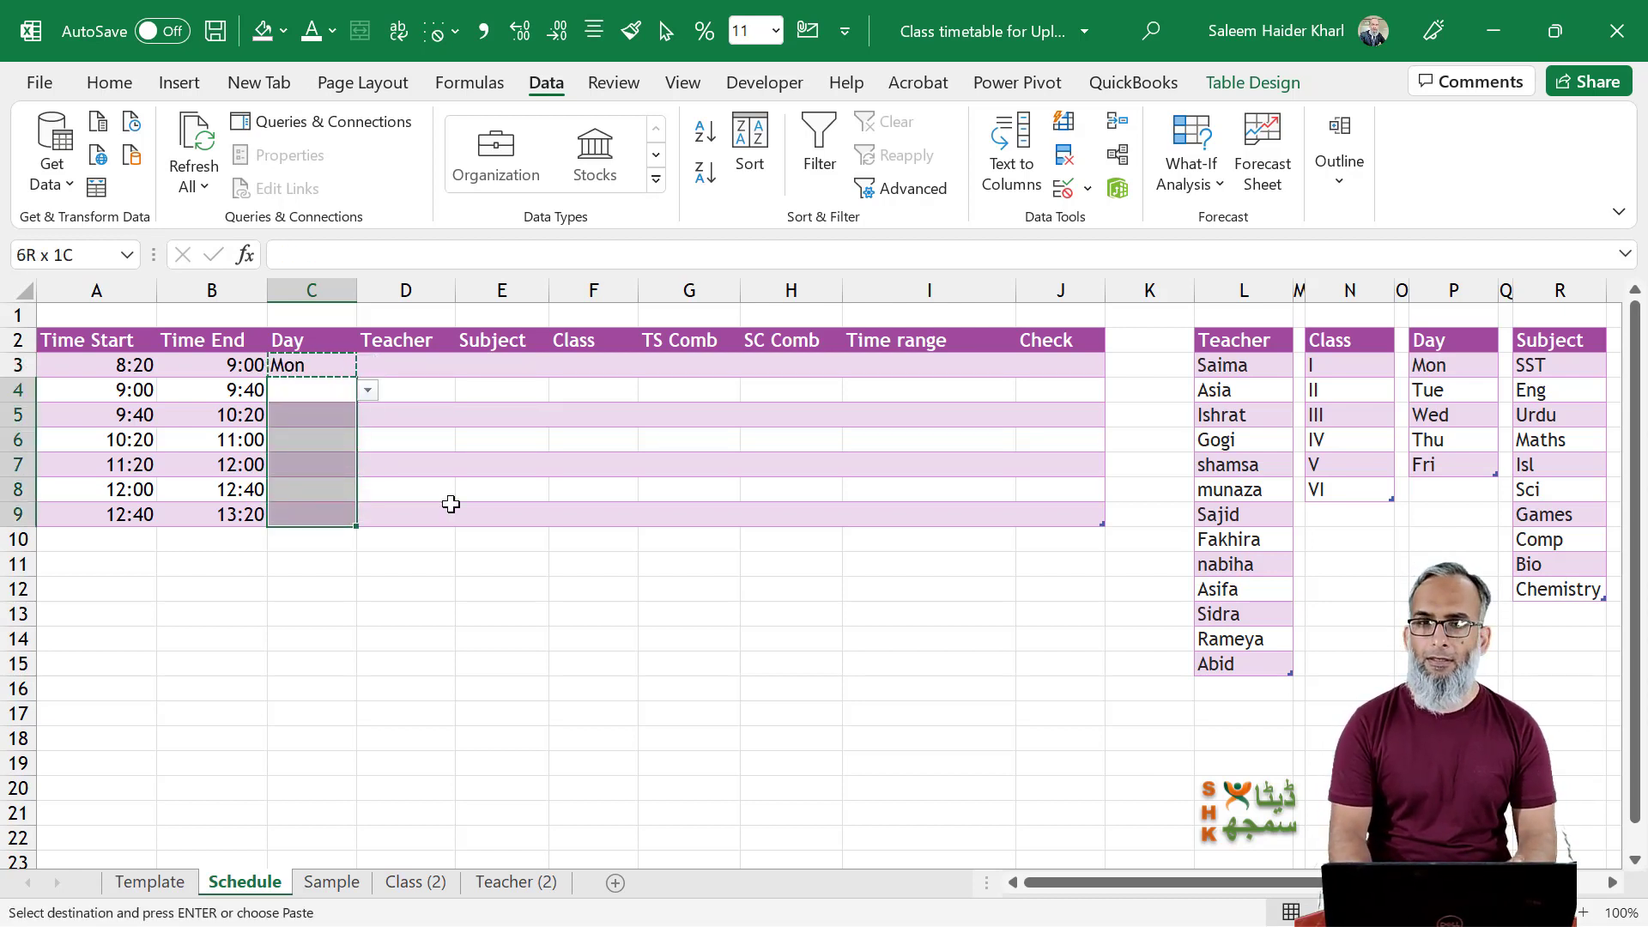
key("ctrl+v")
key("Escape")
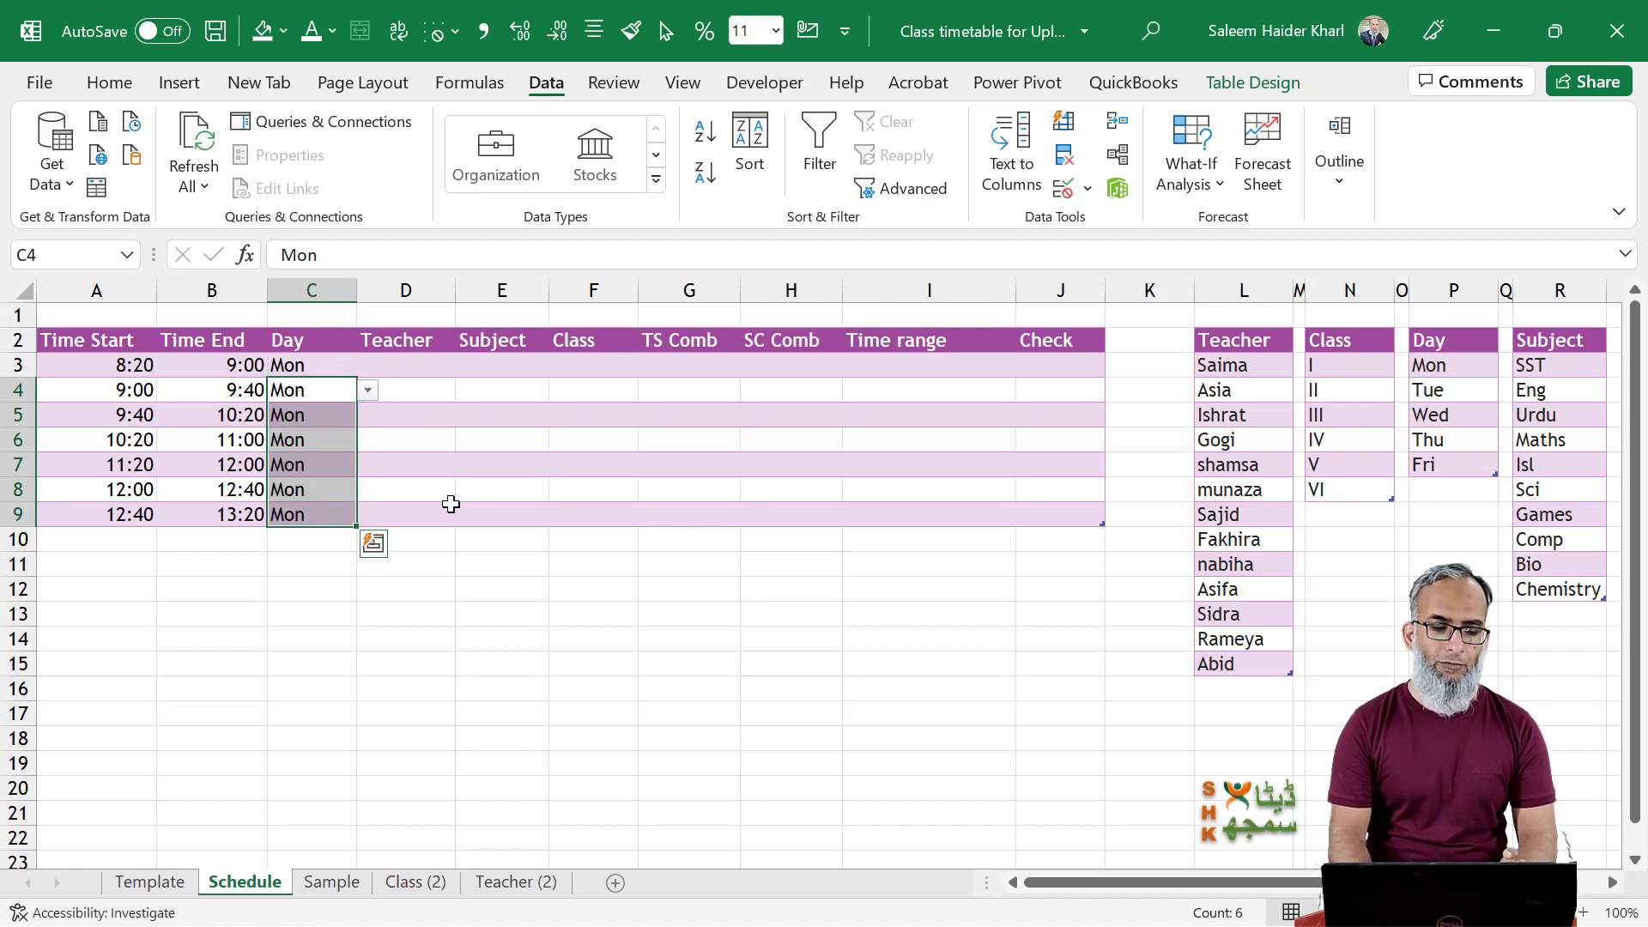
Set Teacher cells D3 and D4 to the second and third teachers in the Teacher list.
key("Right")
key("Down")
key("Up")
key("Up")
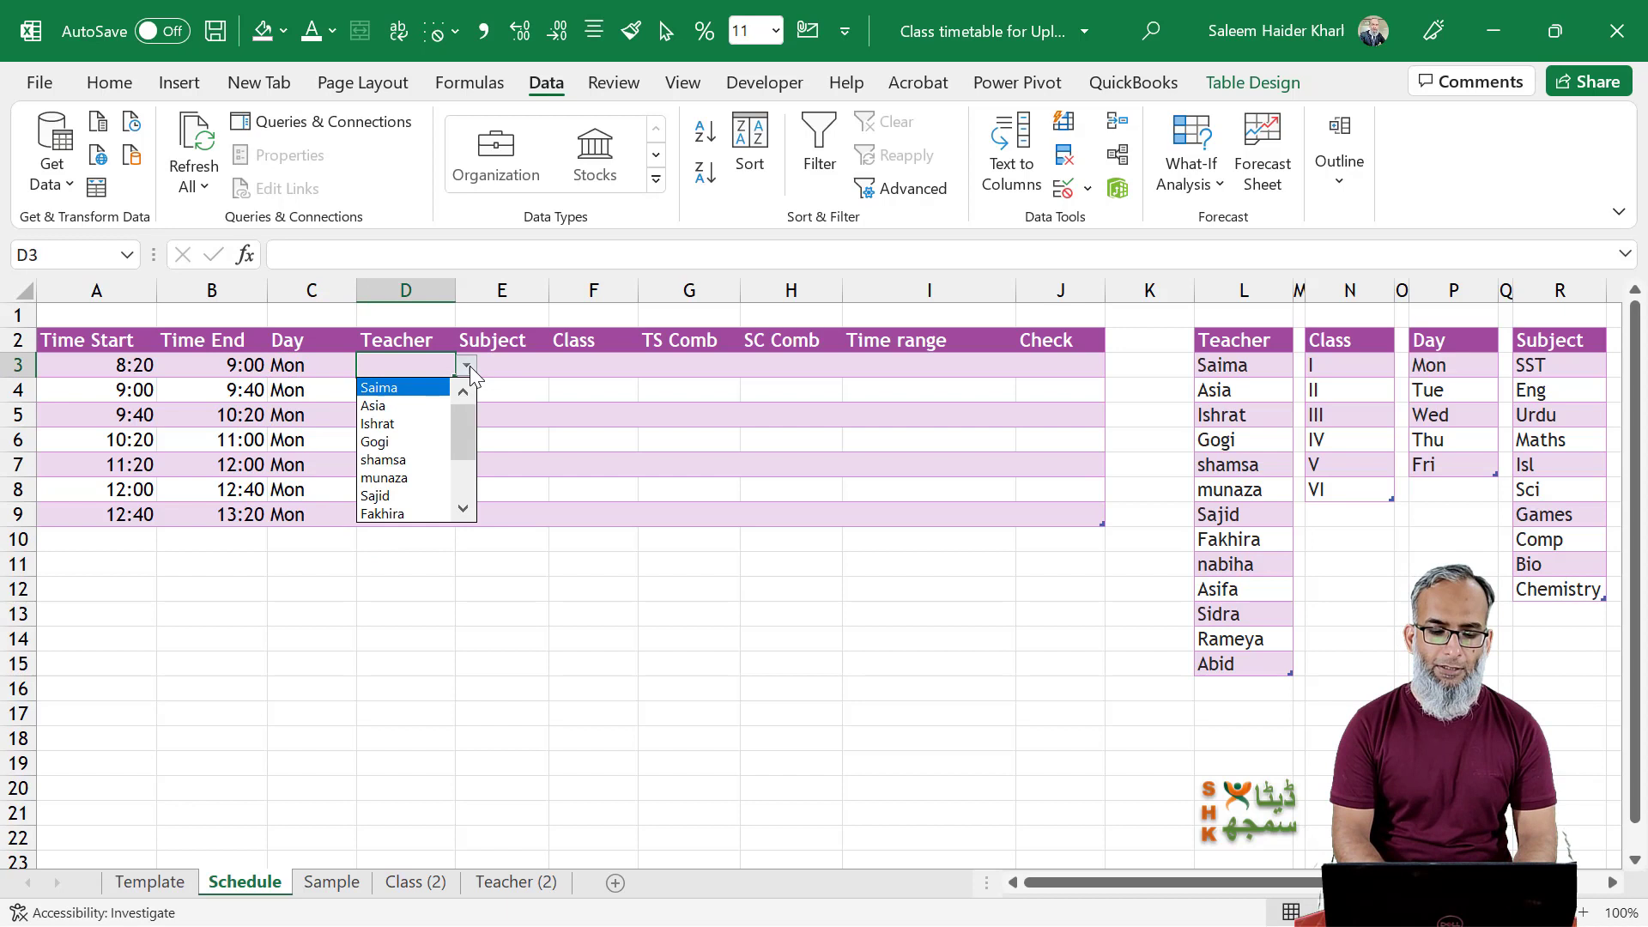
left_click(434, 405)
left_click(434, 390)
left_click(466, 390)
left_click(438, 448)
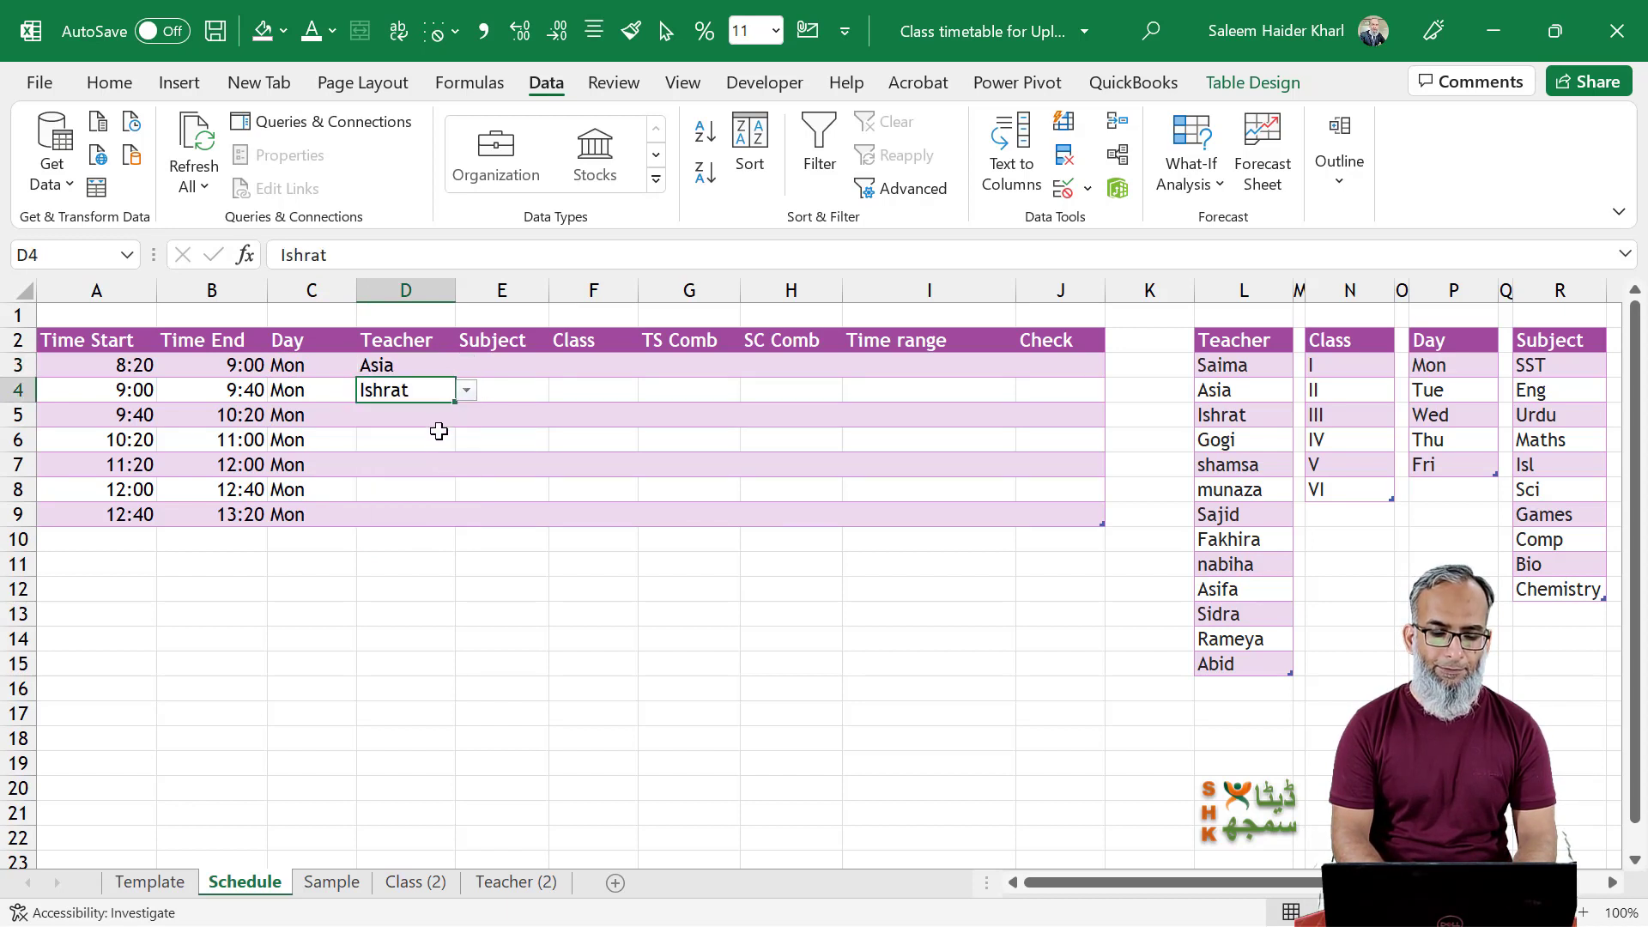
Set Teacher cell D5 to the fifth teacher in the list and D6 to the fourth.
left_click(437, 415)
left_click(470, 420)
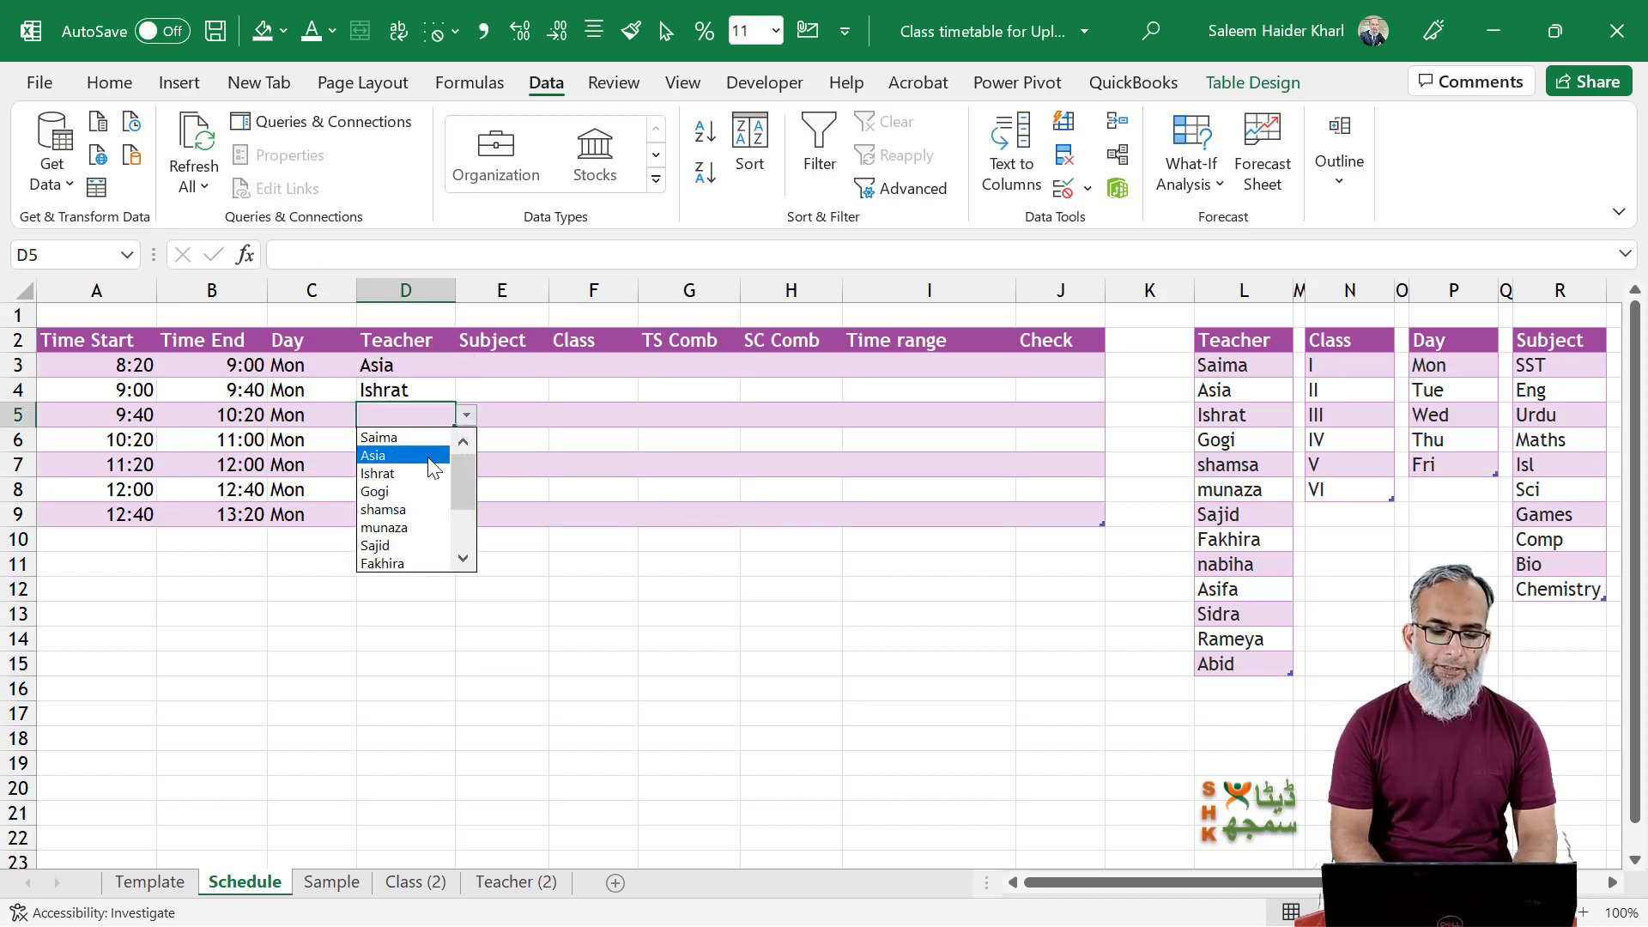
left_click(421, 503)
left_click(434, 441)
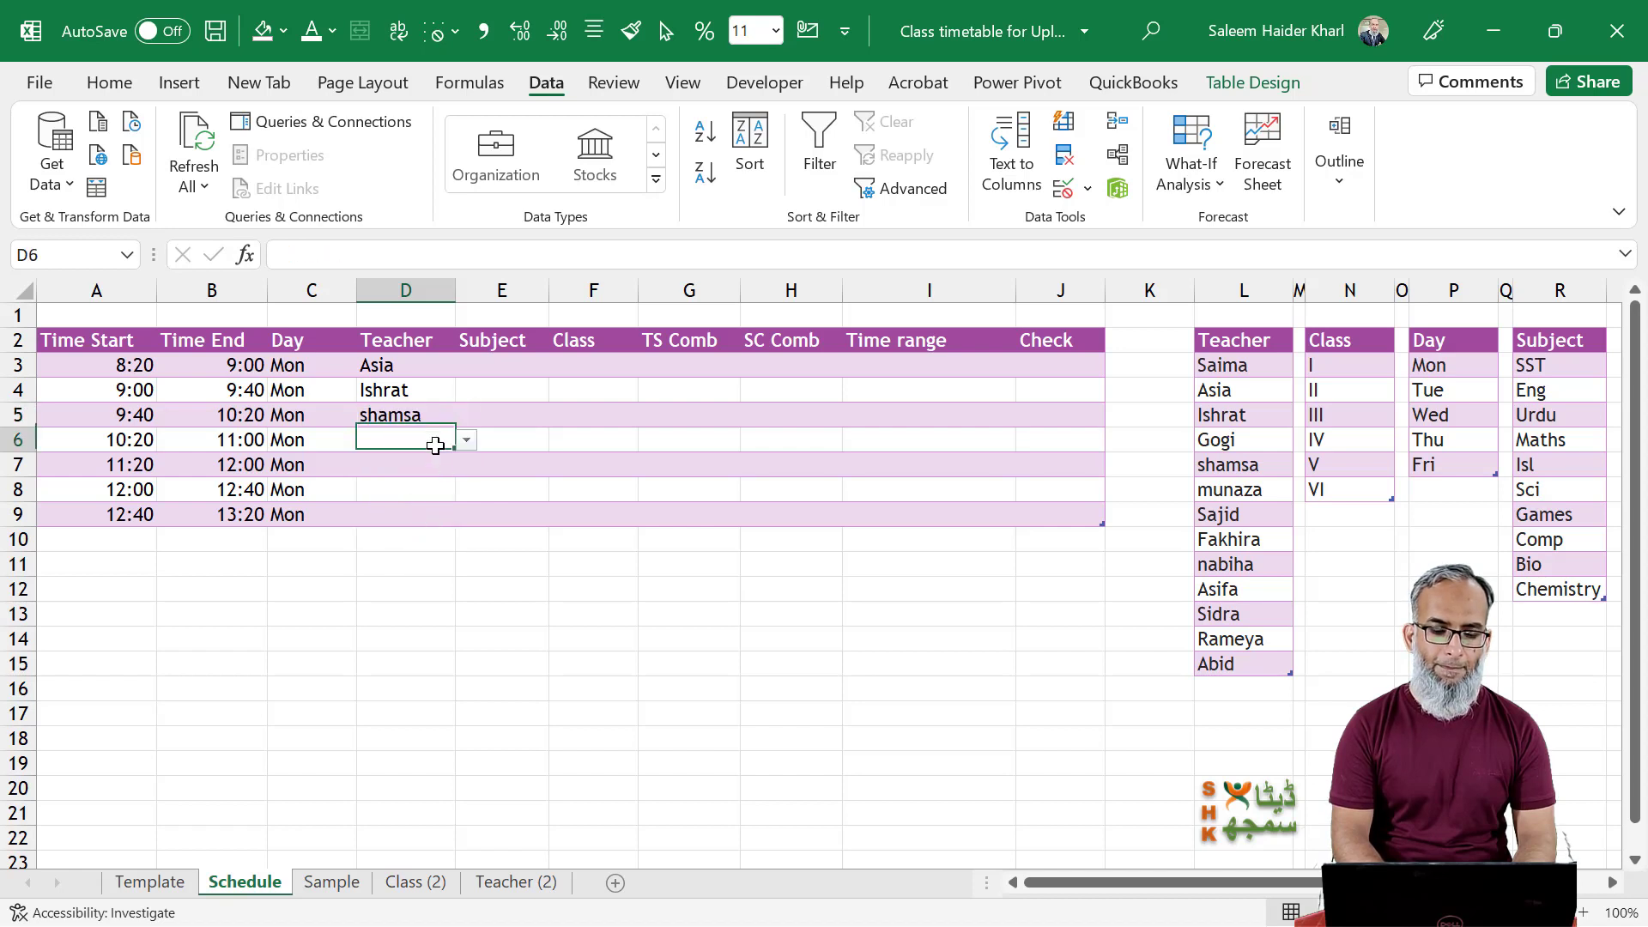
left_click(465, 439)
left_click(403, 516)
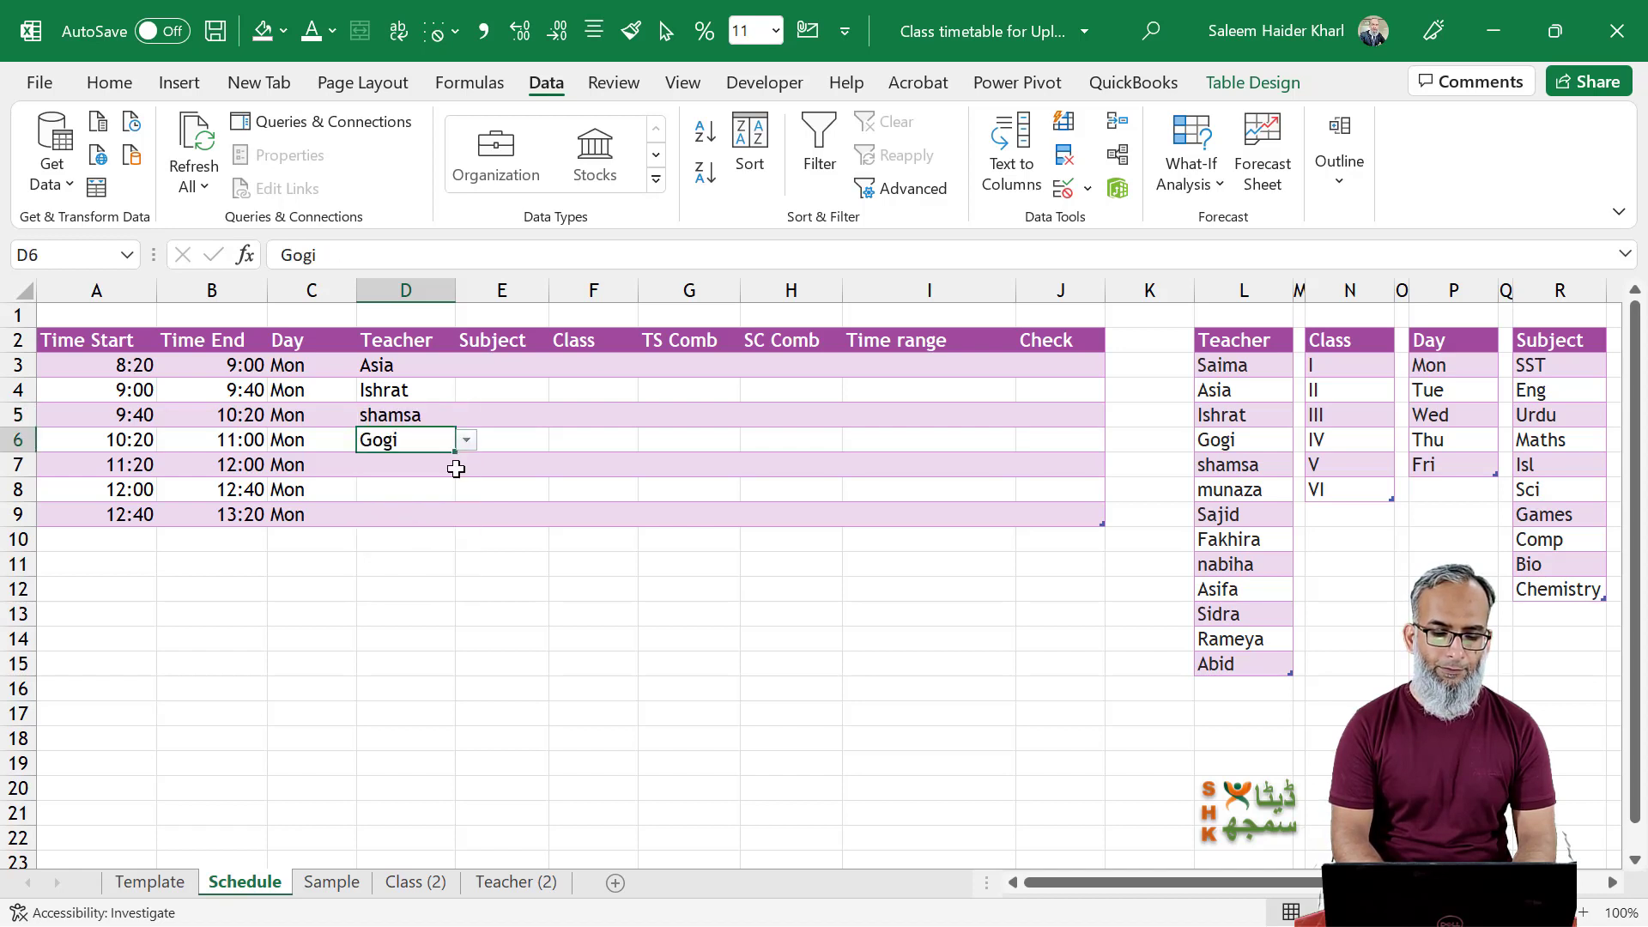
Set Teacher cells D7 and D9 to the sixth teacher in the list and D8 to the seventh.
left_click(441, 463)
left_click(466, 465)
left_click(425, 577)
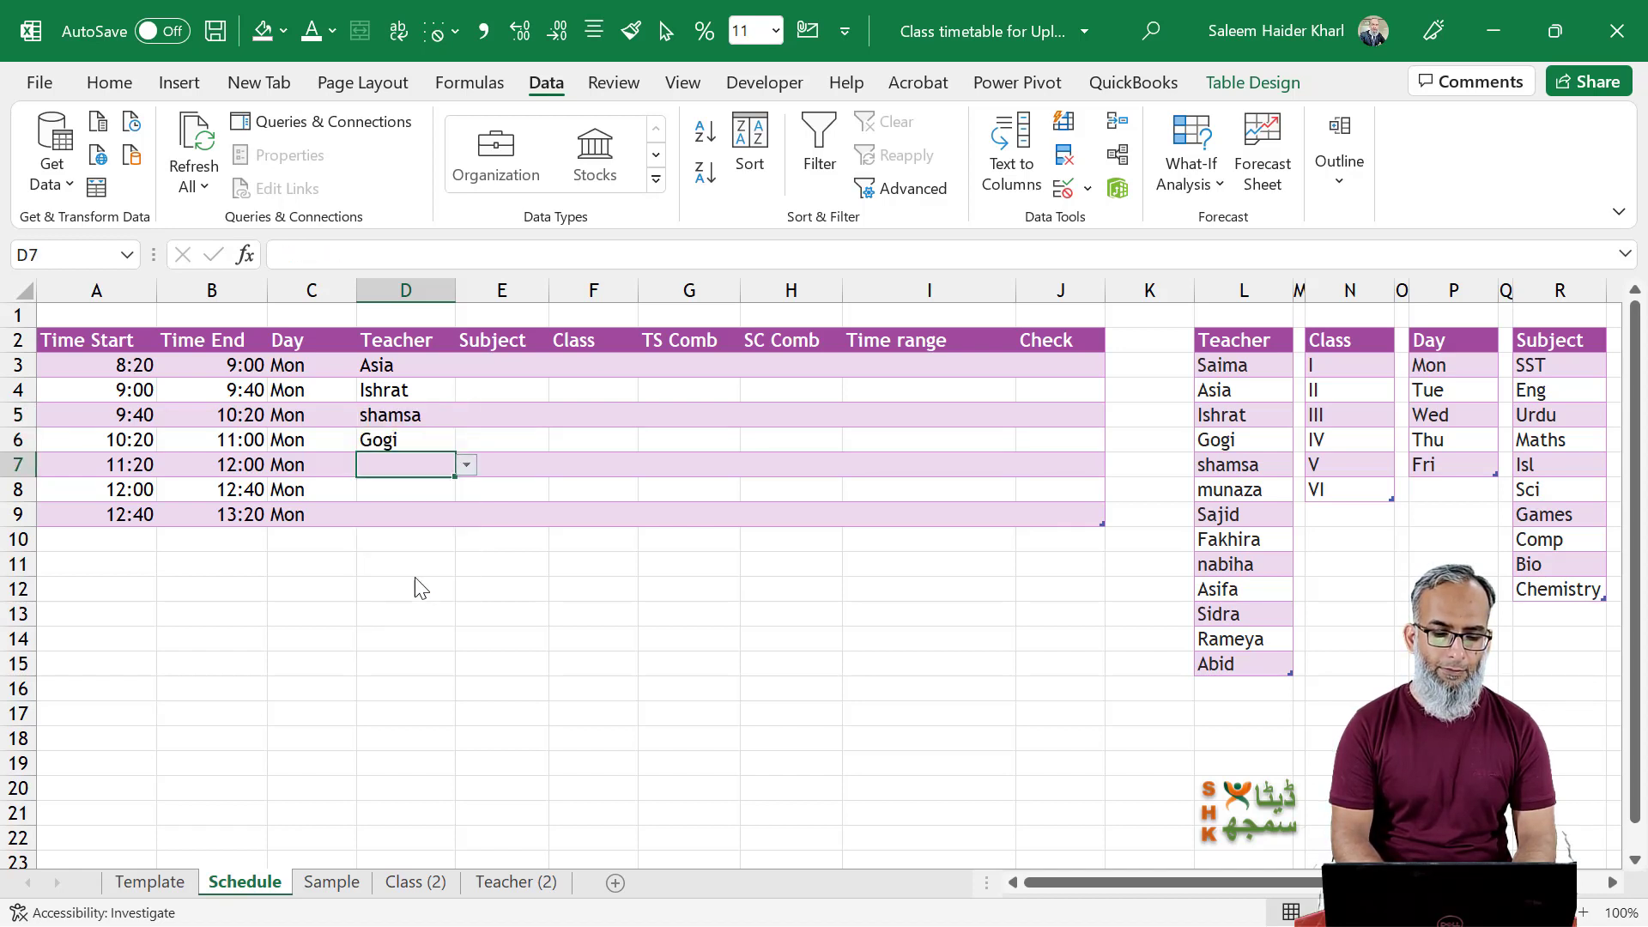
left_click(443, 493)
left_click(466, 489)
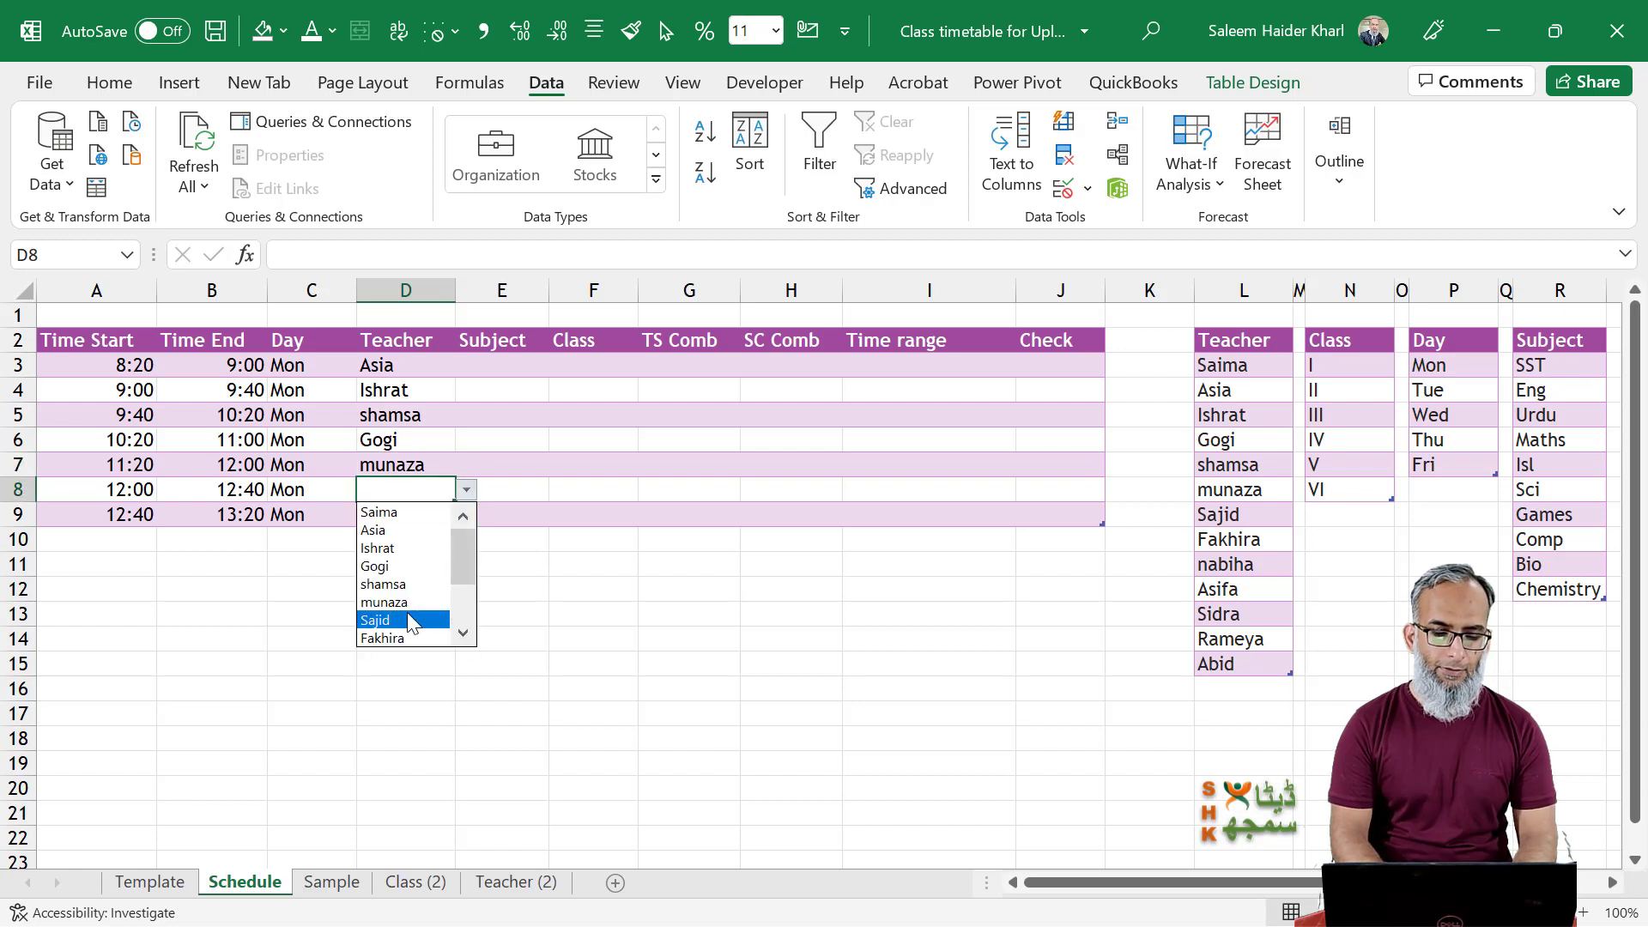
left_click(423, 619)
left_click(443, 513)
left_click(466, 515)
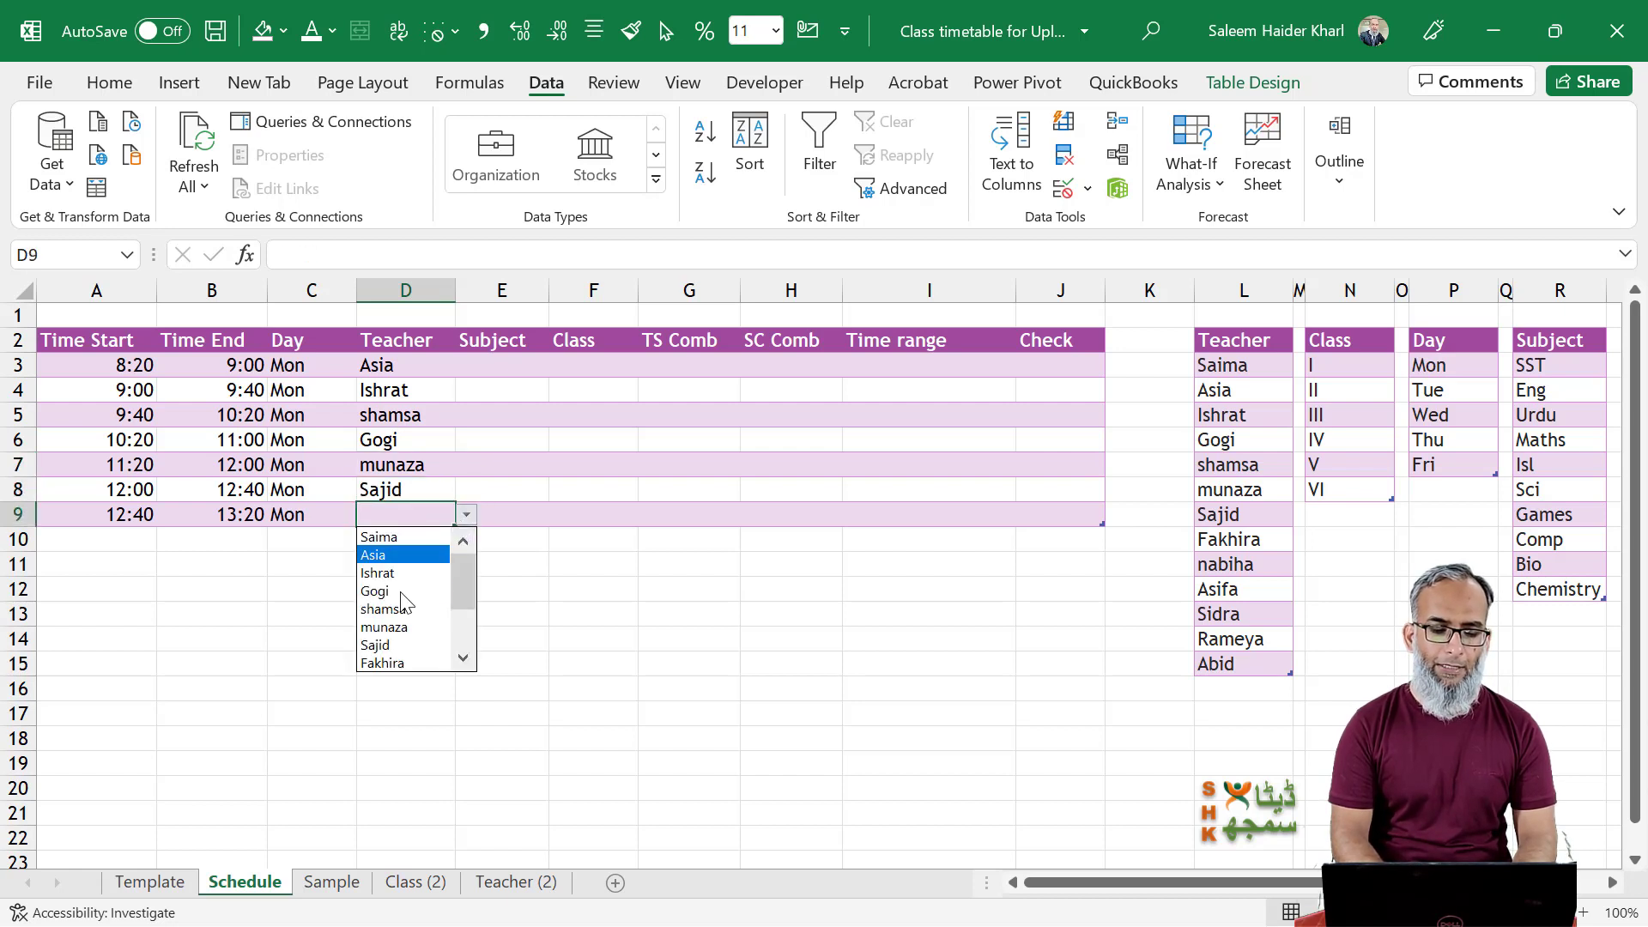
left_click(393, 625)
Fill Subject cell E3 with Urdu and cells E4 and E5 with Isl.
left_click(506, 368)
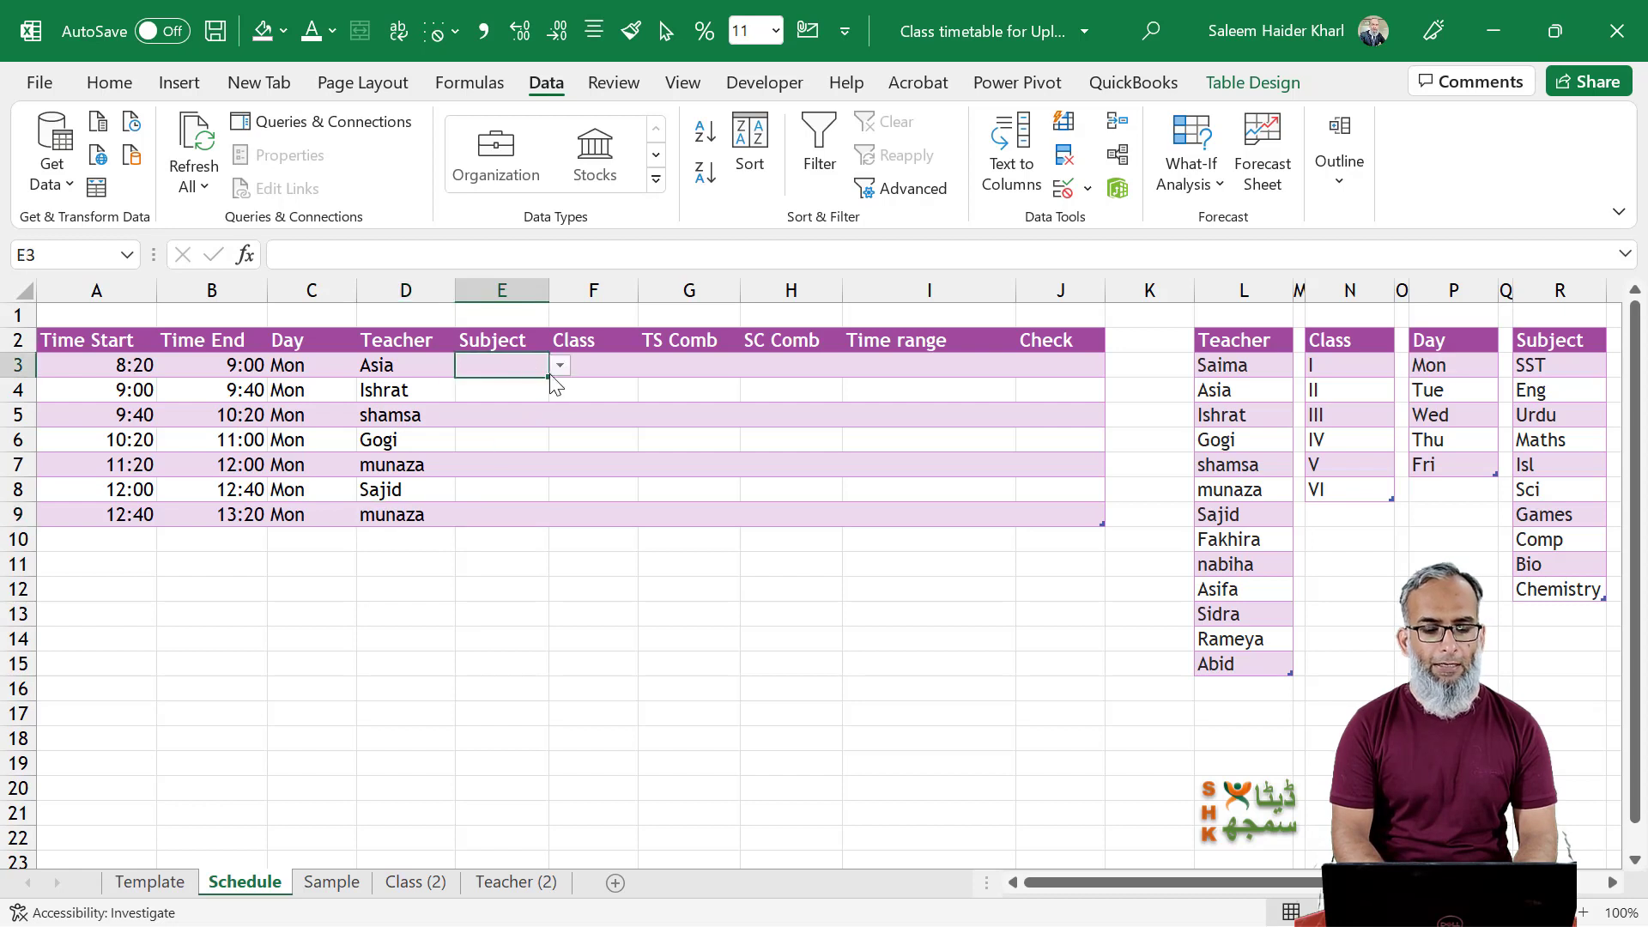
left_click(558, 365)
left_click(505, 425)
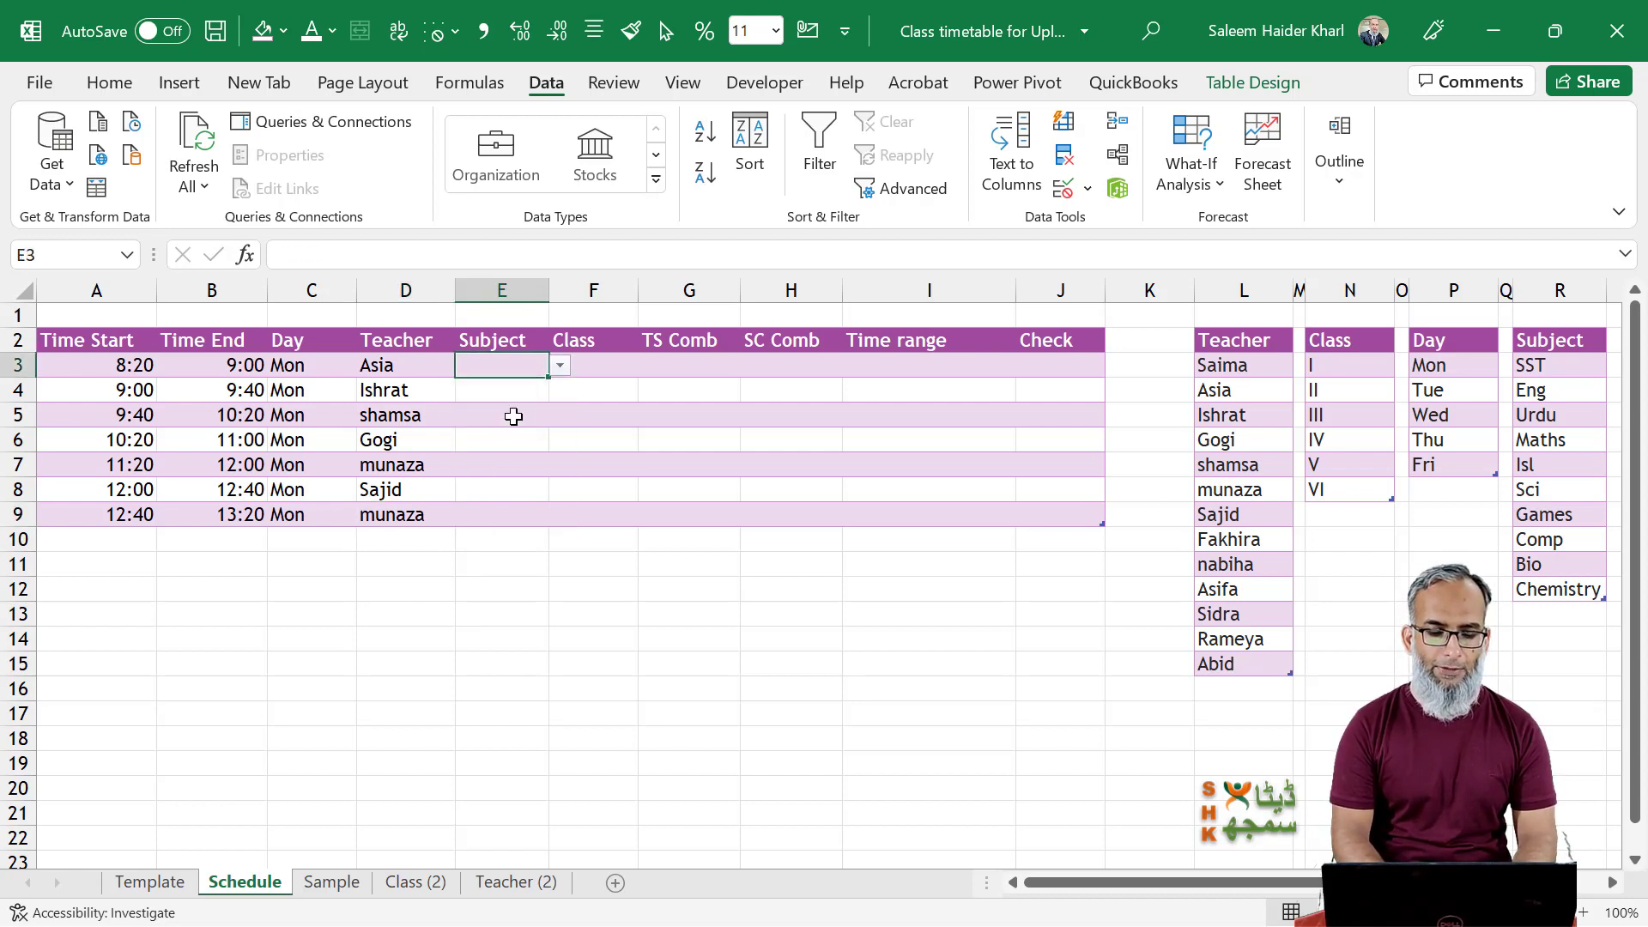
left_click(529, 388)
left_click(563, 395)
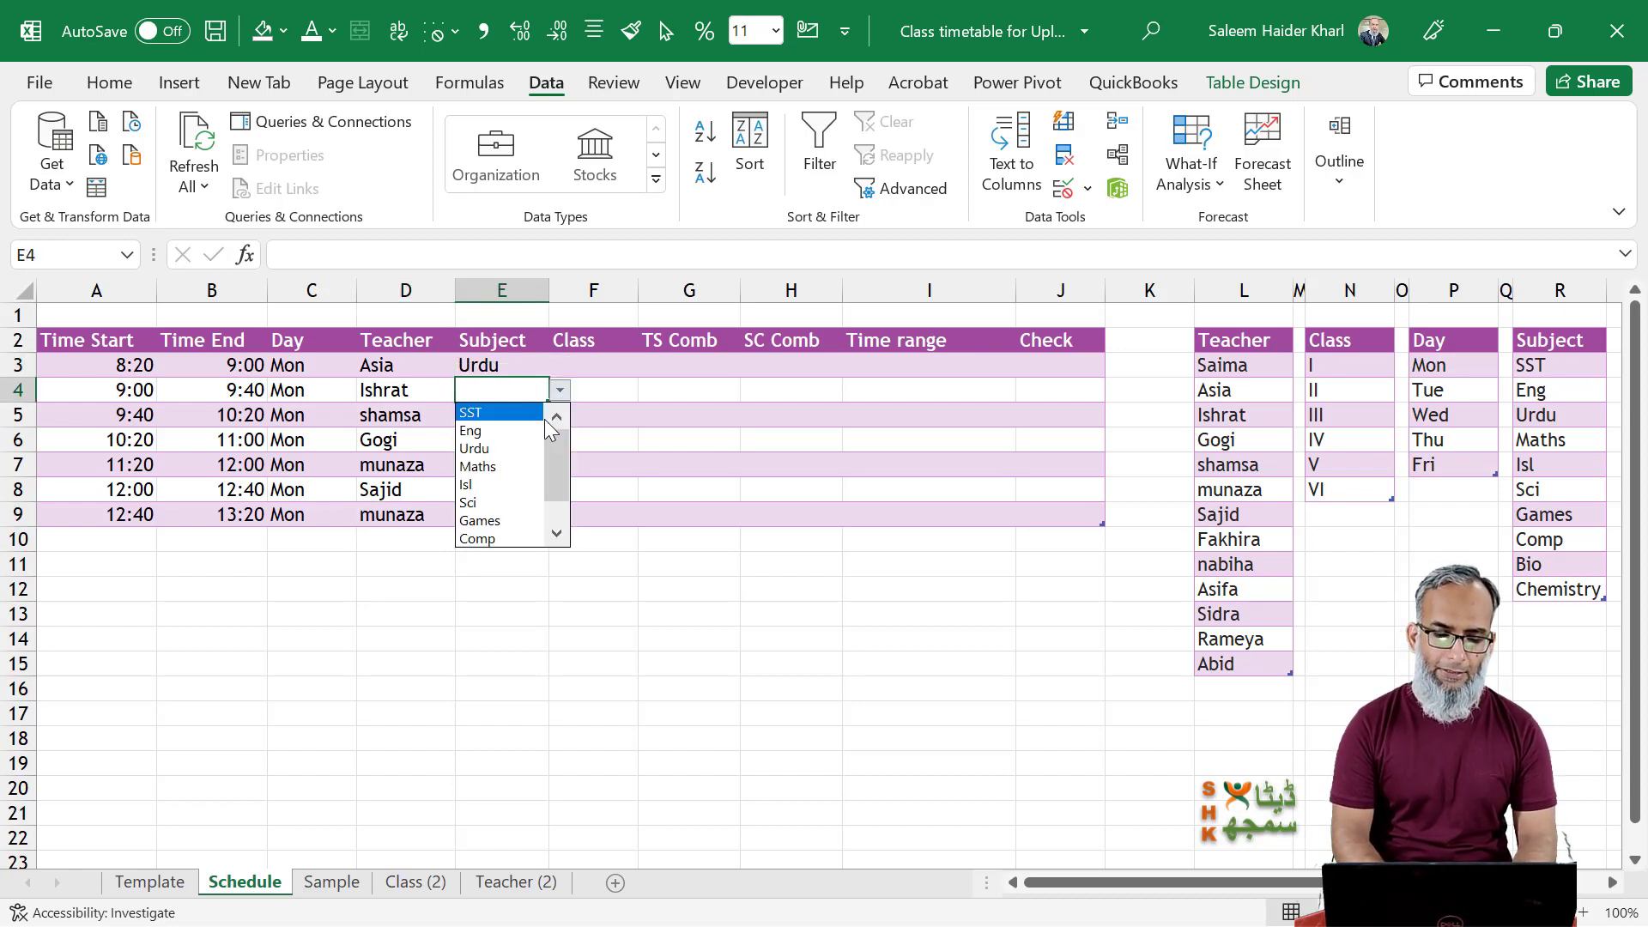
left_click(506, 489)
left_click(547, 417)
left_click(547, 417)
left_click(515, 501)
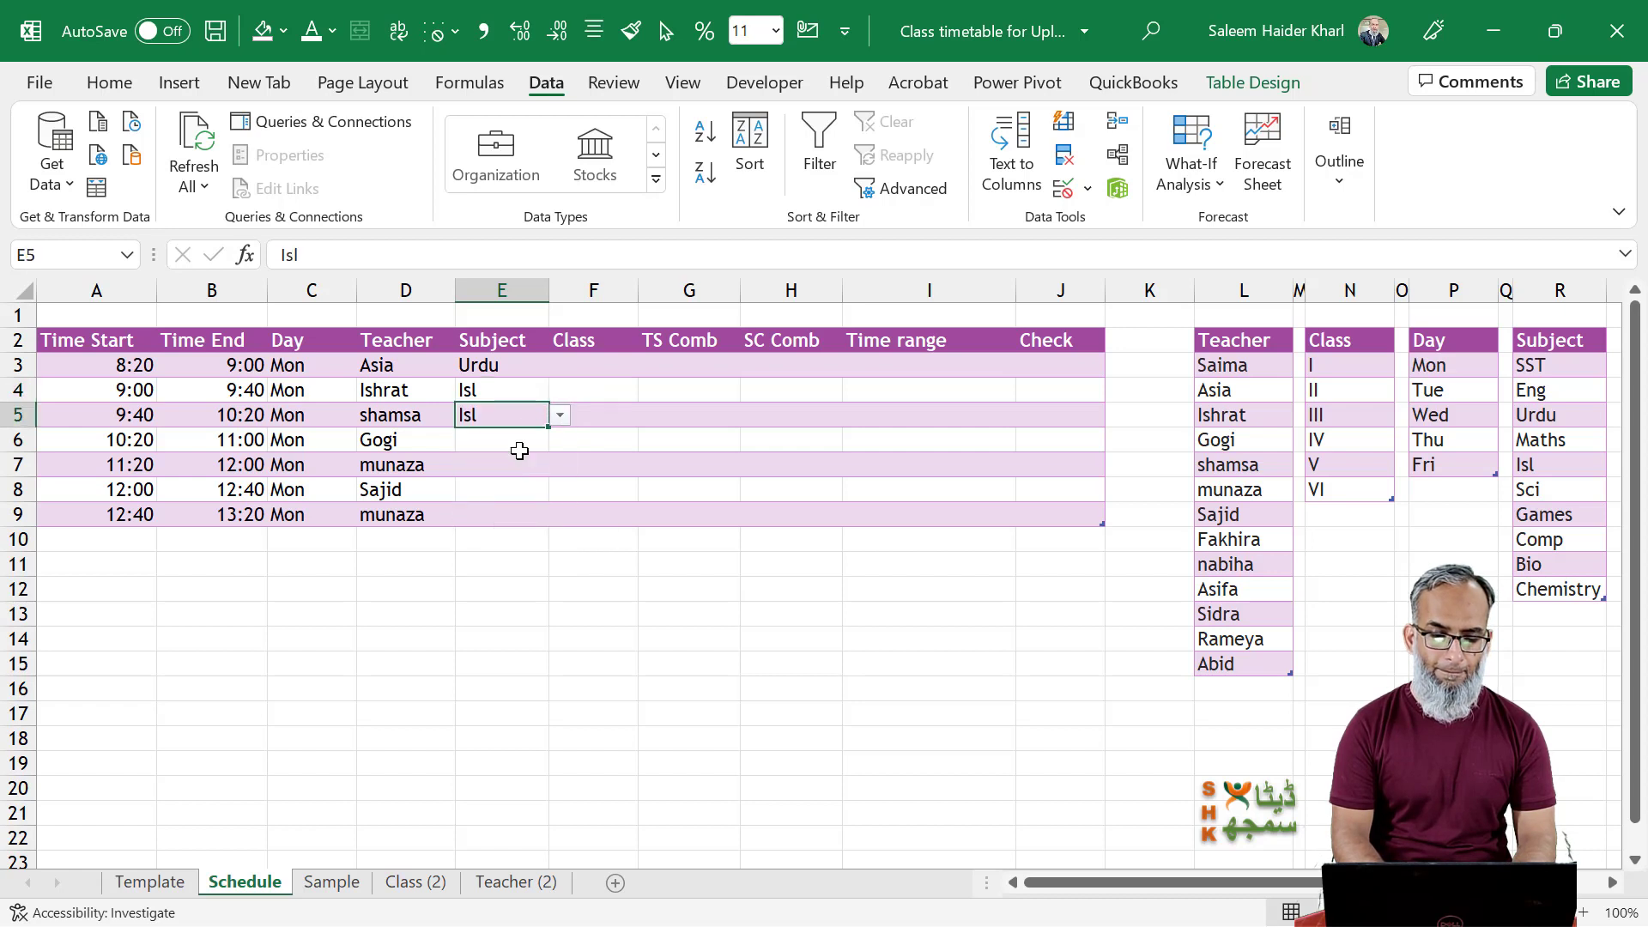
Set Subject cell E6 to Sci and E7 to SST from the dropdown choices.
left_click(526, 446)
left_click(558, 440)
left_click(515, 541)
left_click(549, 467)
left_click(559, 464)
left_click(522, 496)
Set Subject cell E8 to Eng and E9 to Maths from the dropdown choices.
left_click(525, 491)
left_click(560, 490)
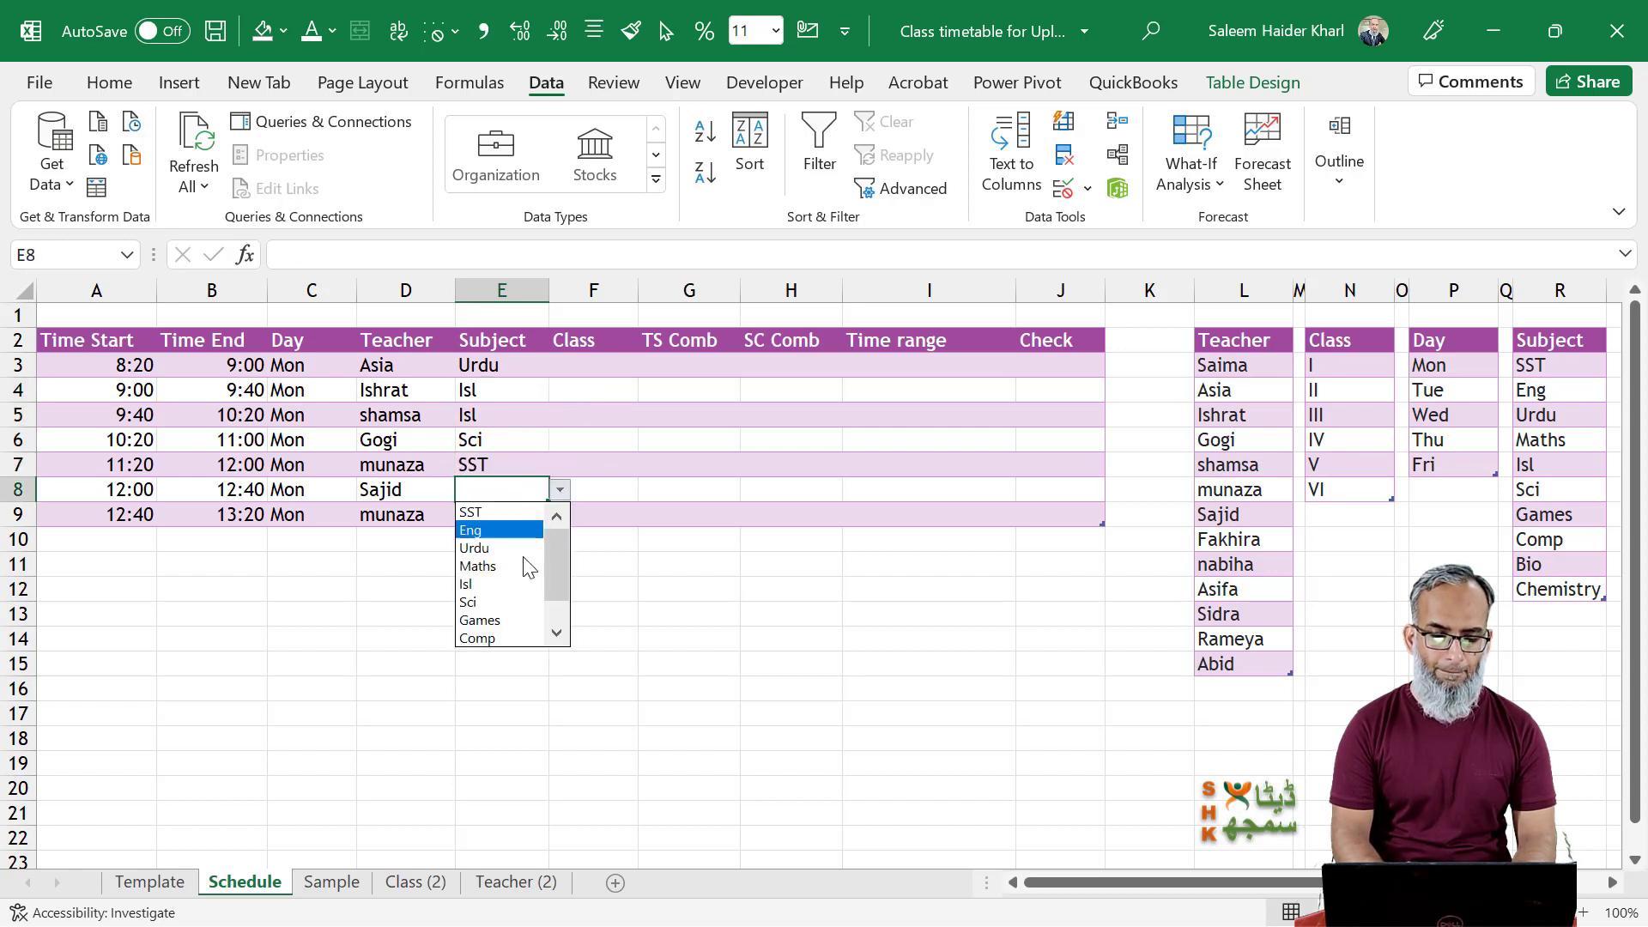
left_click(521, 532)
left_click(525, 513)
left_click(560, 515)
left_click(507, 590)
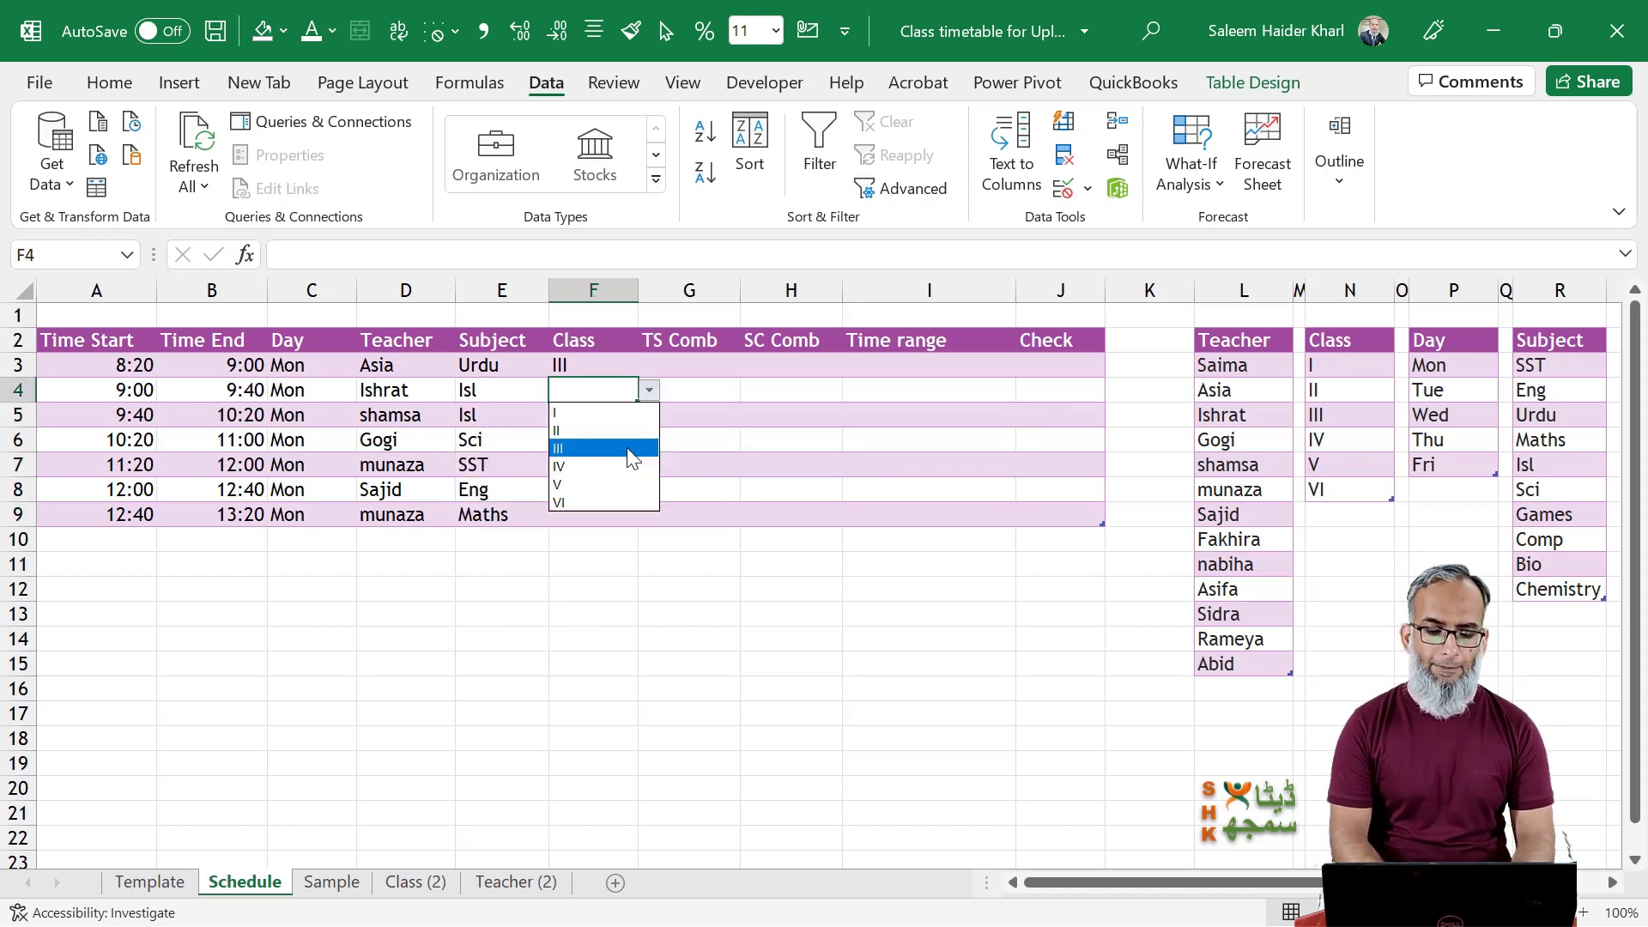
Set Class cells F4, F5 and F6 to III from the dropdown choices.
left_click(630, 448)
left_click(640, 415)
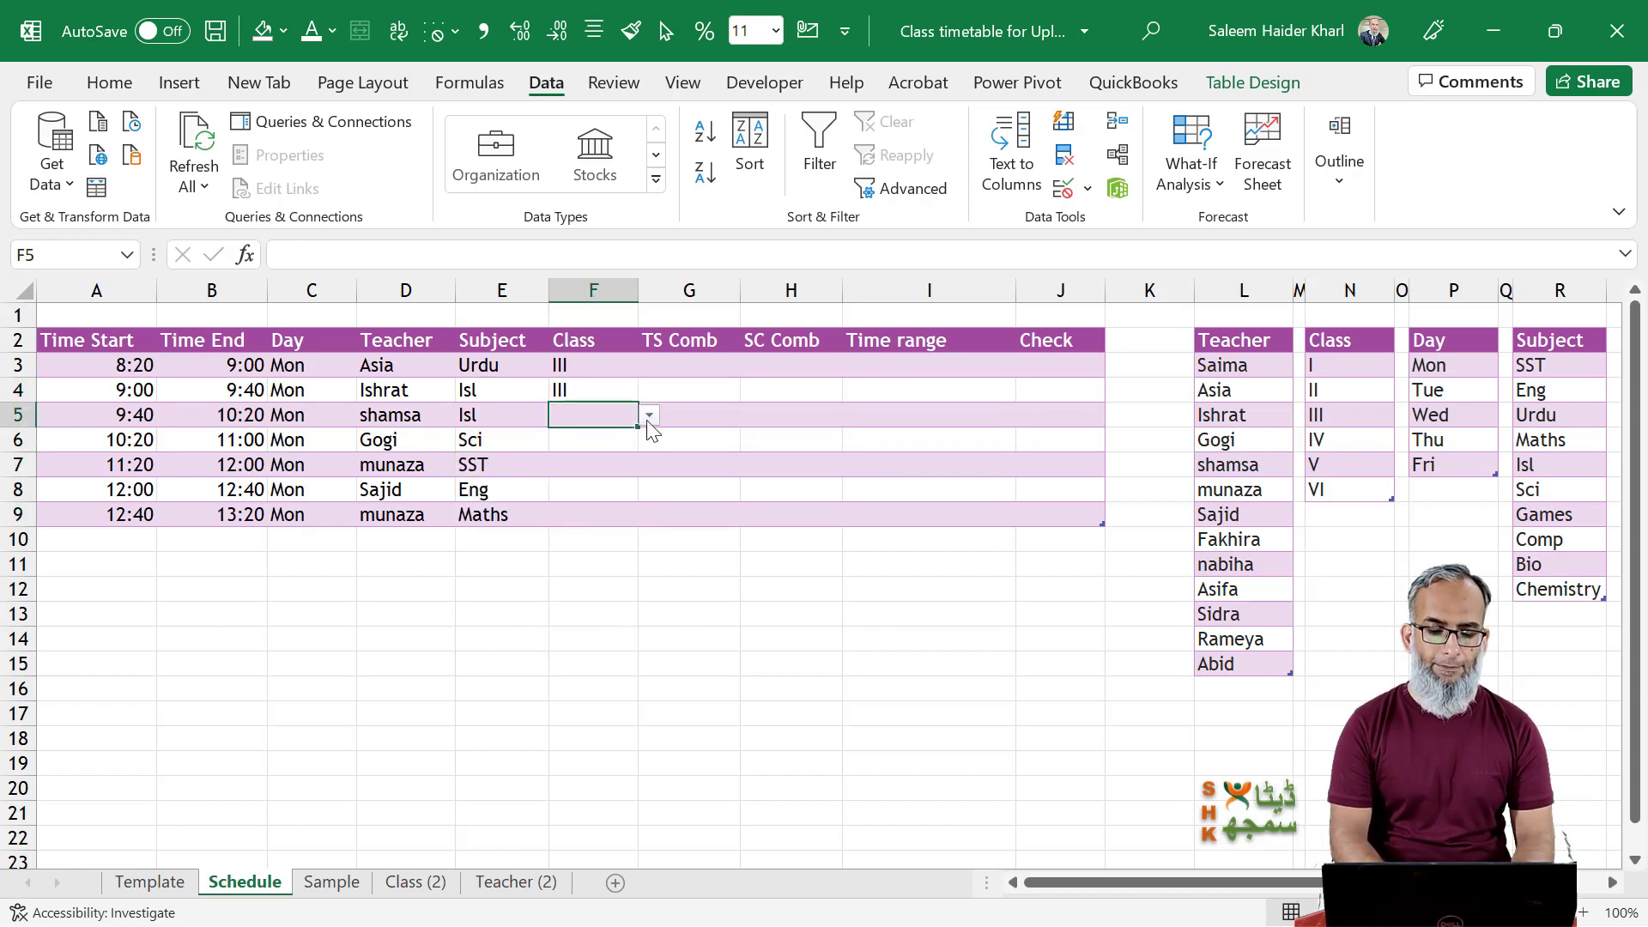
left_click(648, 416)
left_click(631, 473)
left_click(639, 440)
left_click(649, 440)
left_click(631, 499)
Fill the remaining Class cells, F7 to F9, with III.
left_click(649, 464)
left_click(559, 523)
left_click(631, 489)
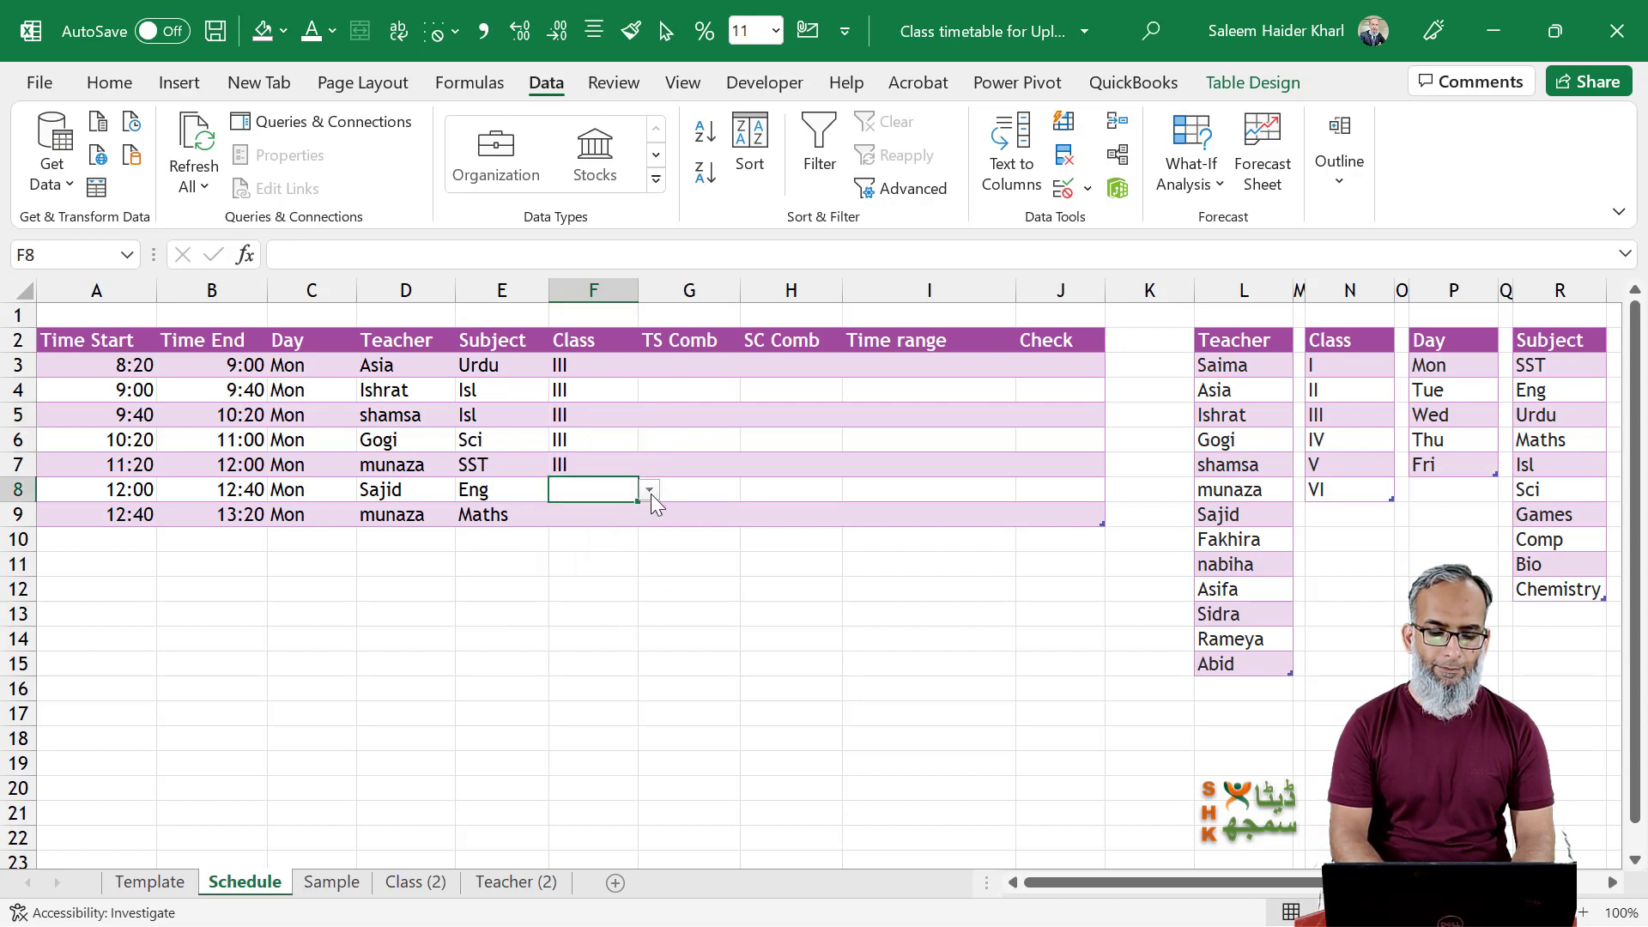
left_click(648, 489)
left_click(559, 547)
left_click(628, 519)
left_click(649, 515)
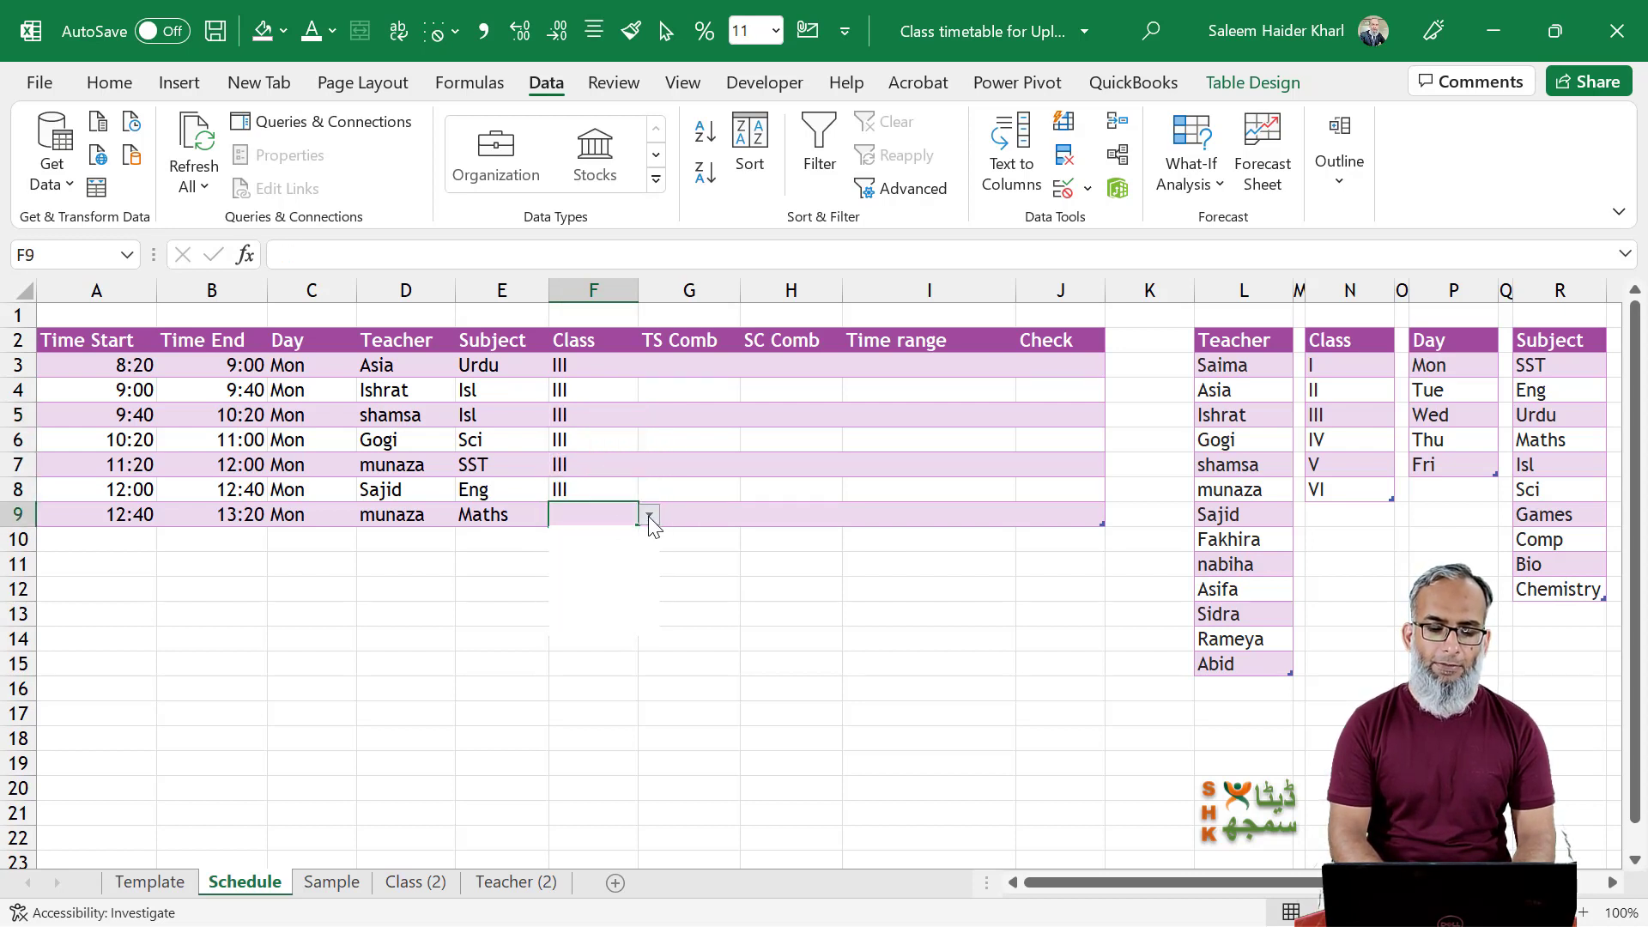
left_click(620, 572)
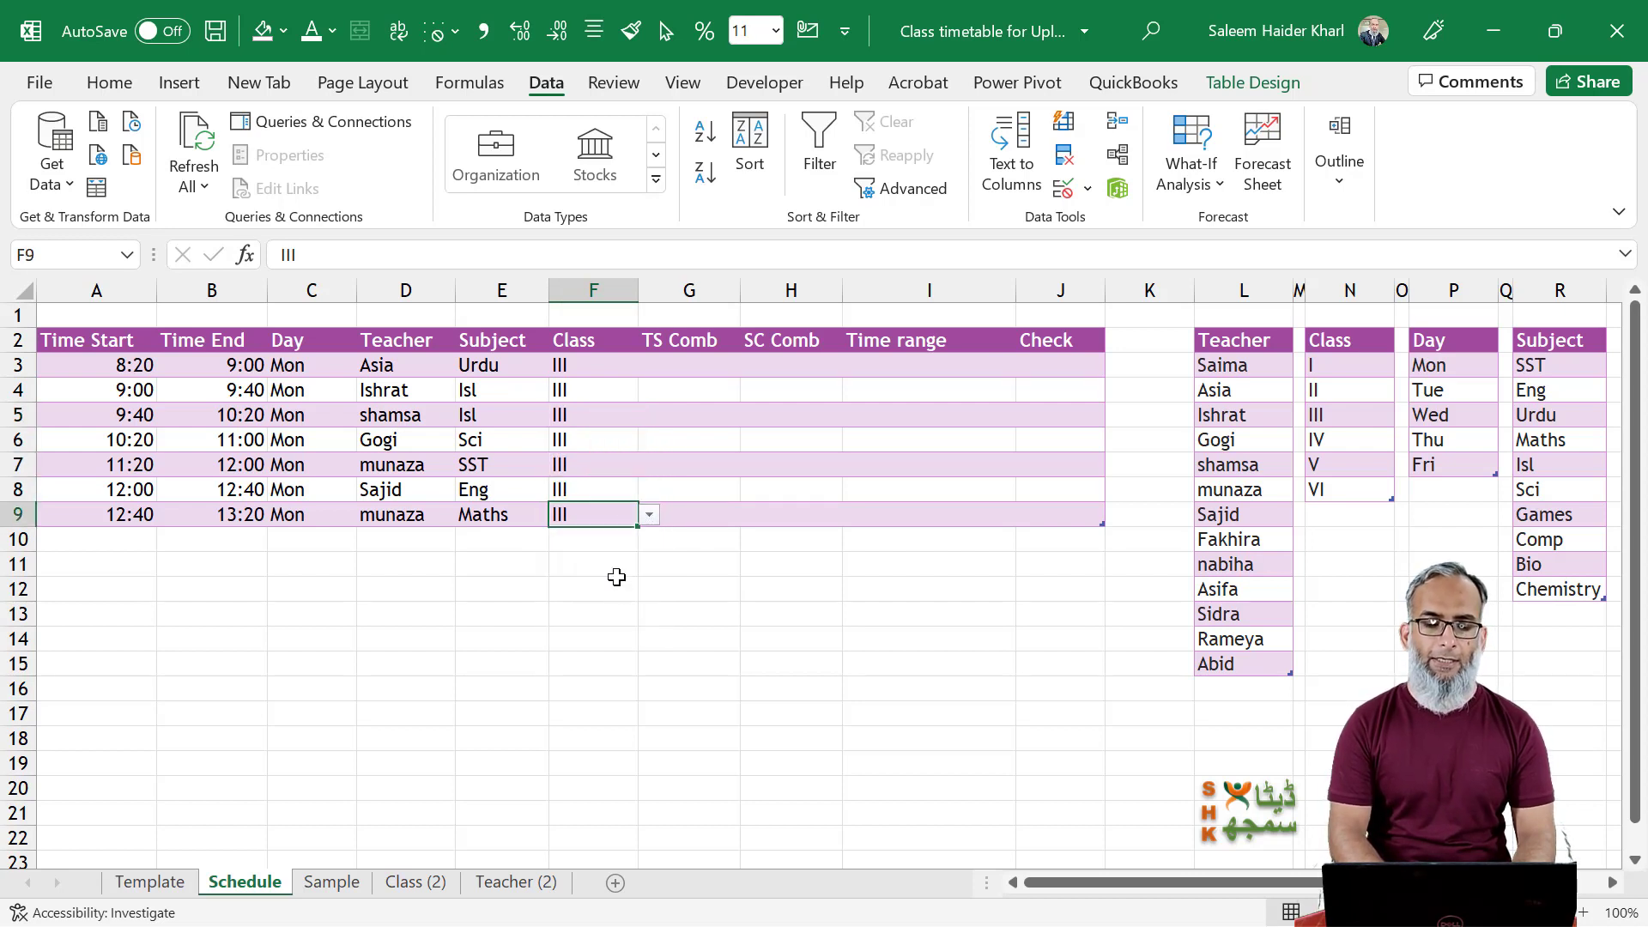
left_click(335, 421)
left_click(383, 438)
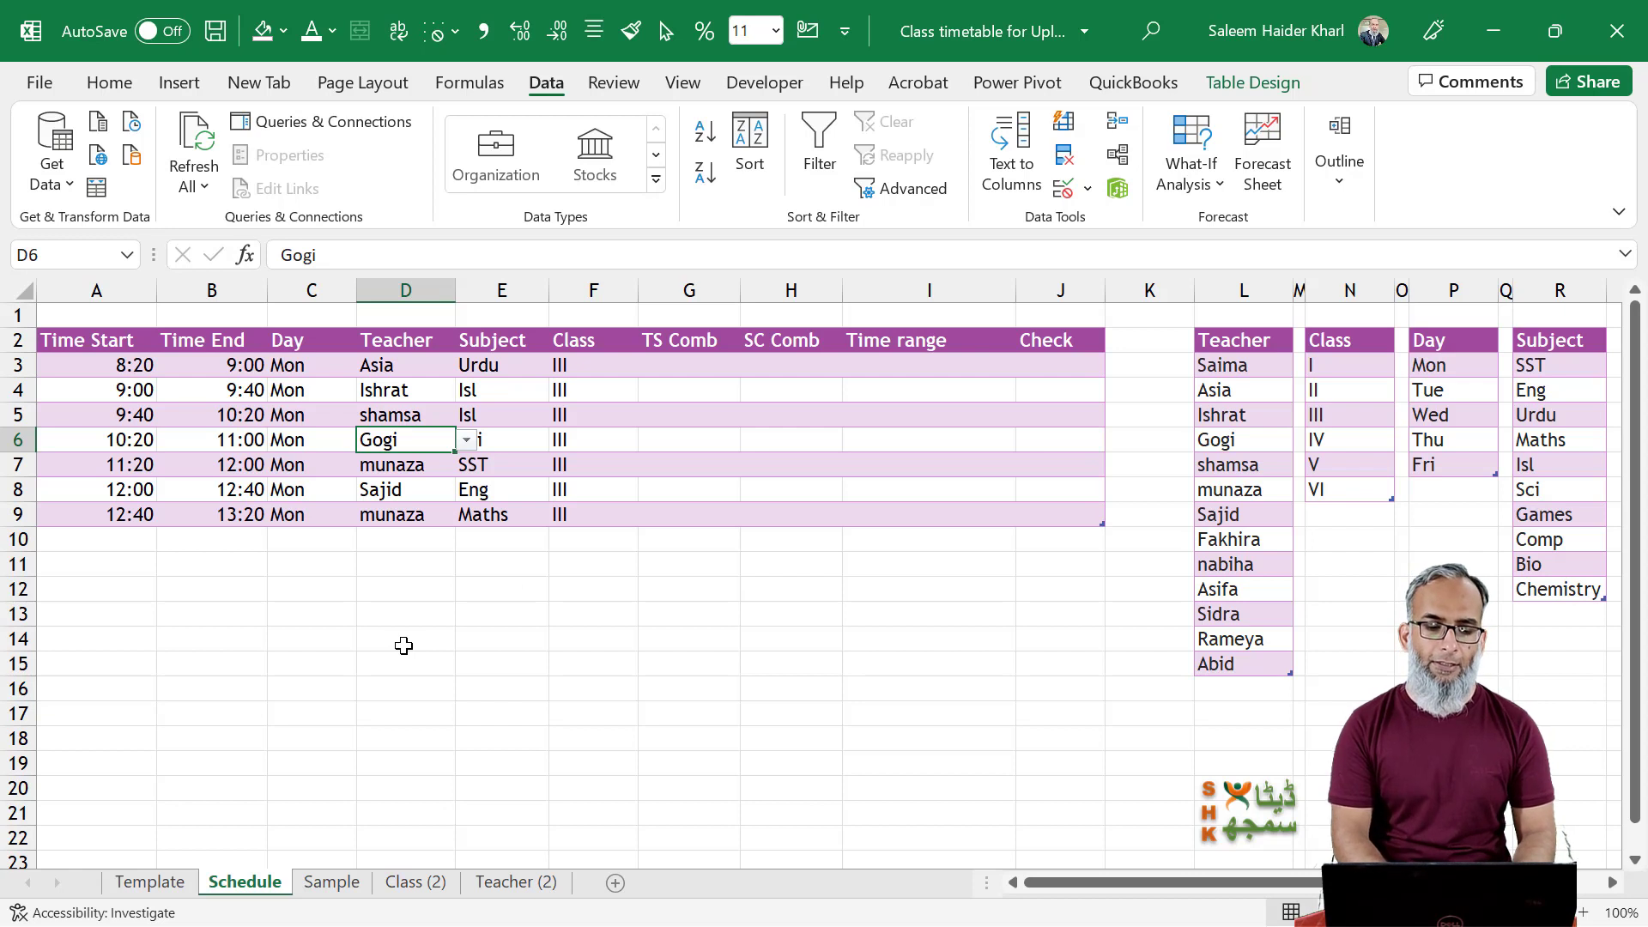
left_click(499, 439)
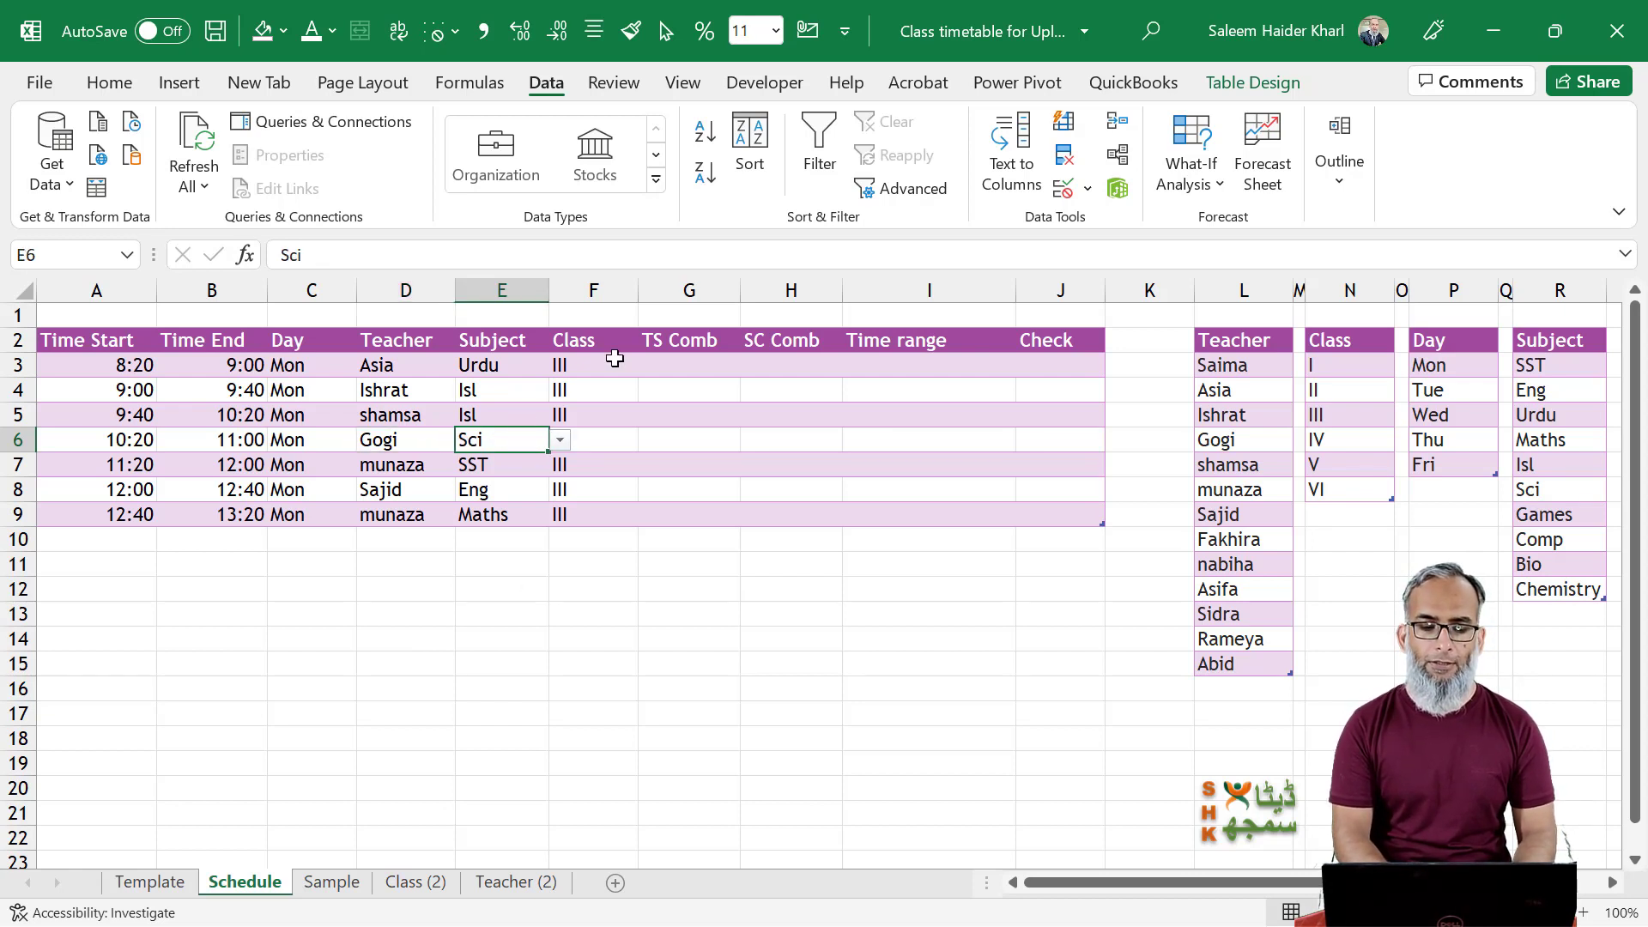
double_click(688, 365)
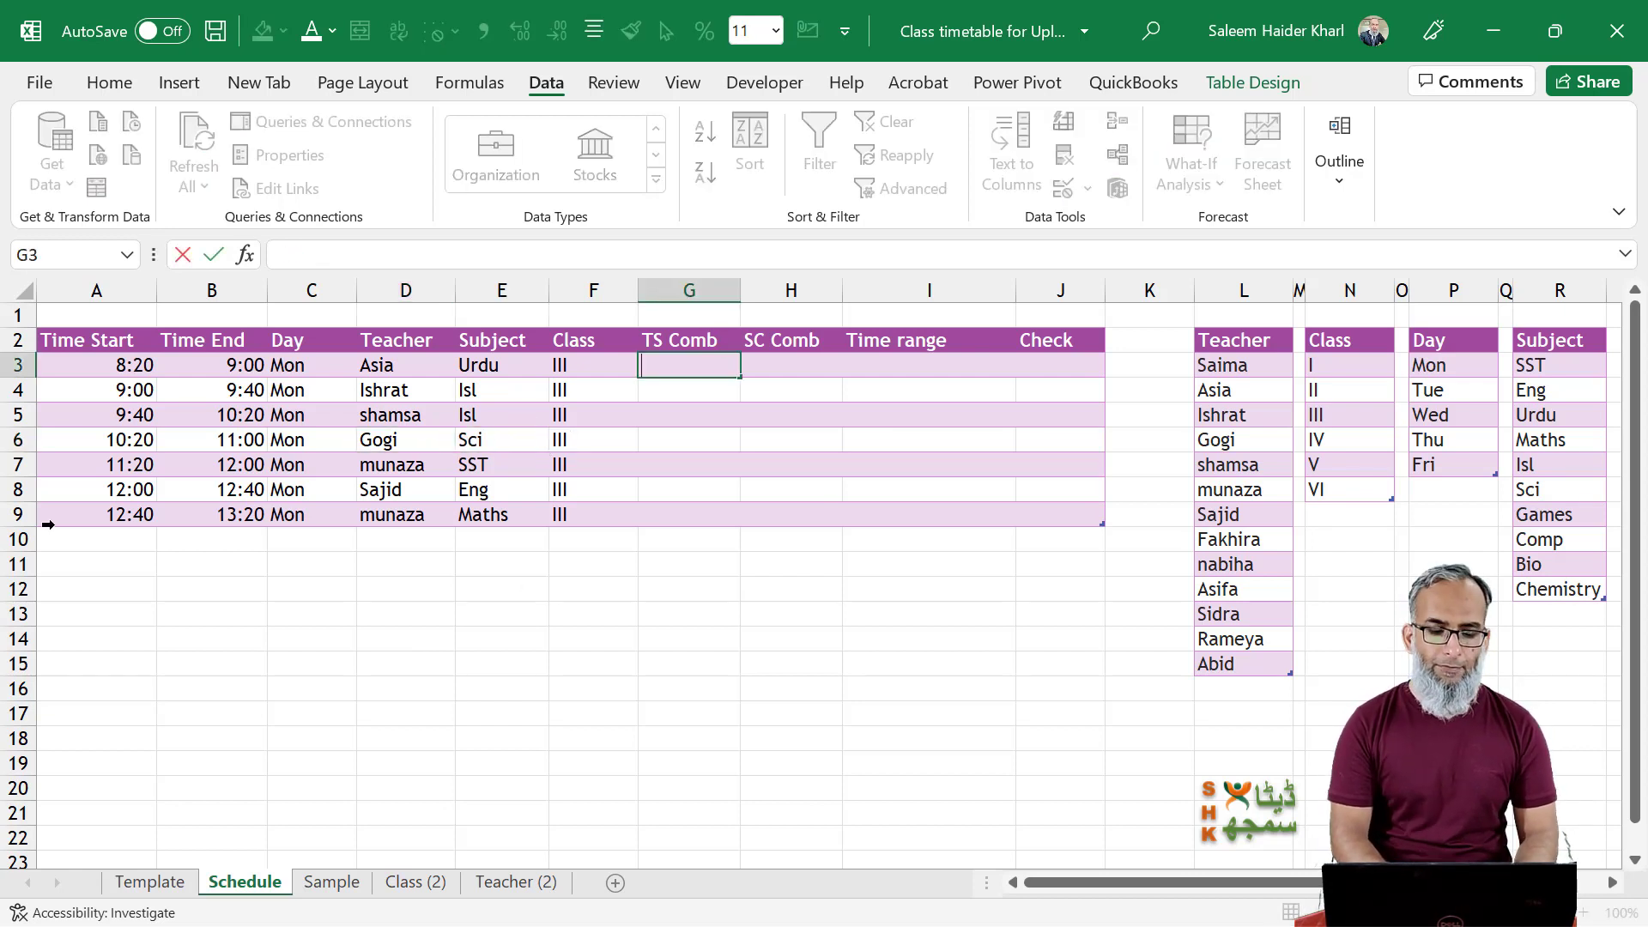
Add a new teacher's name in L16, directly below the last entry of the Teacher list table.
left_click(1261, 688)
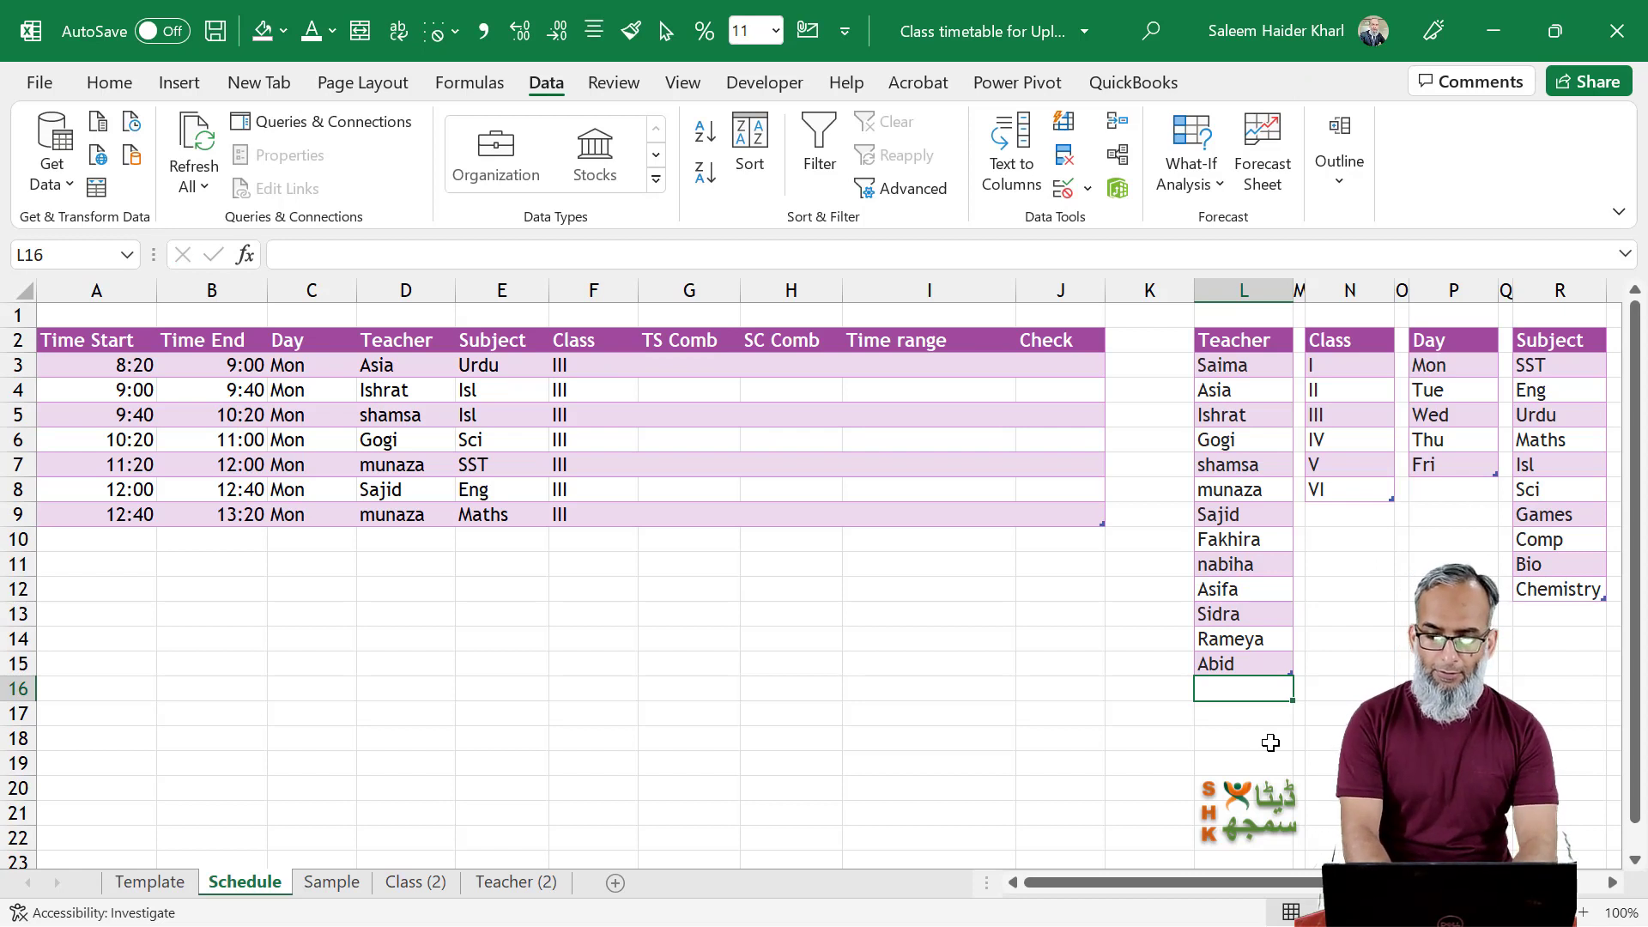
type("Majid")
key("Return")
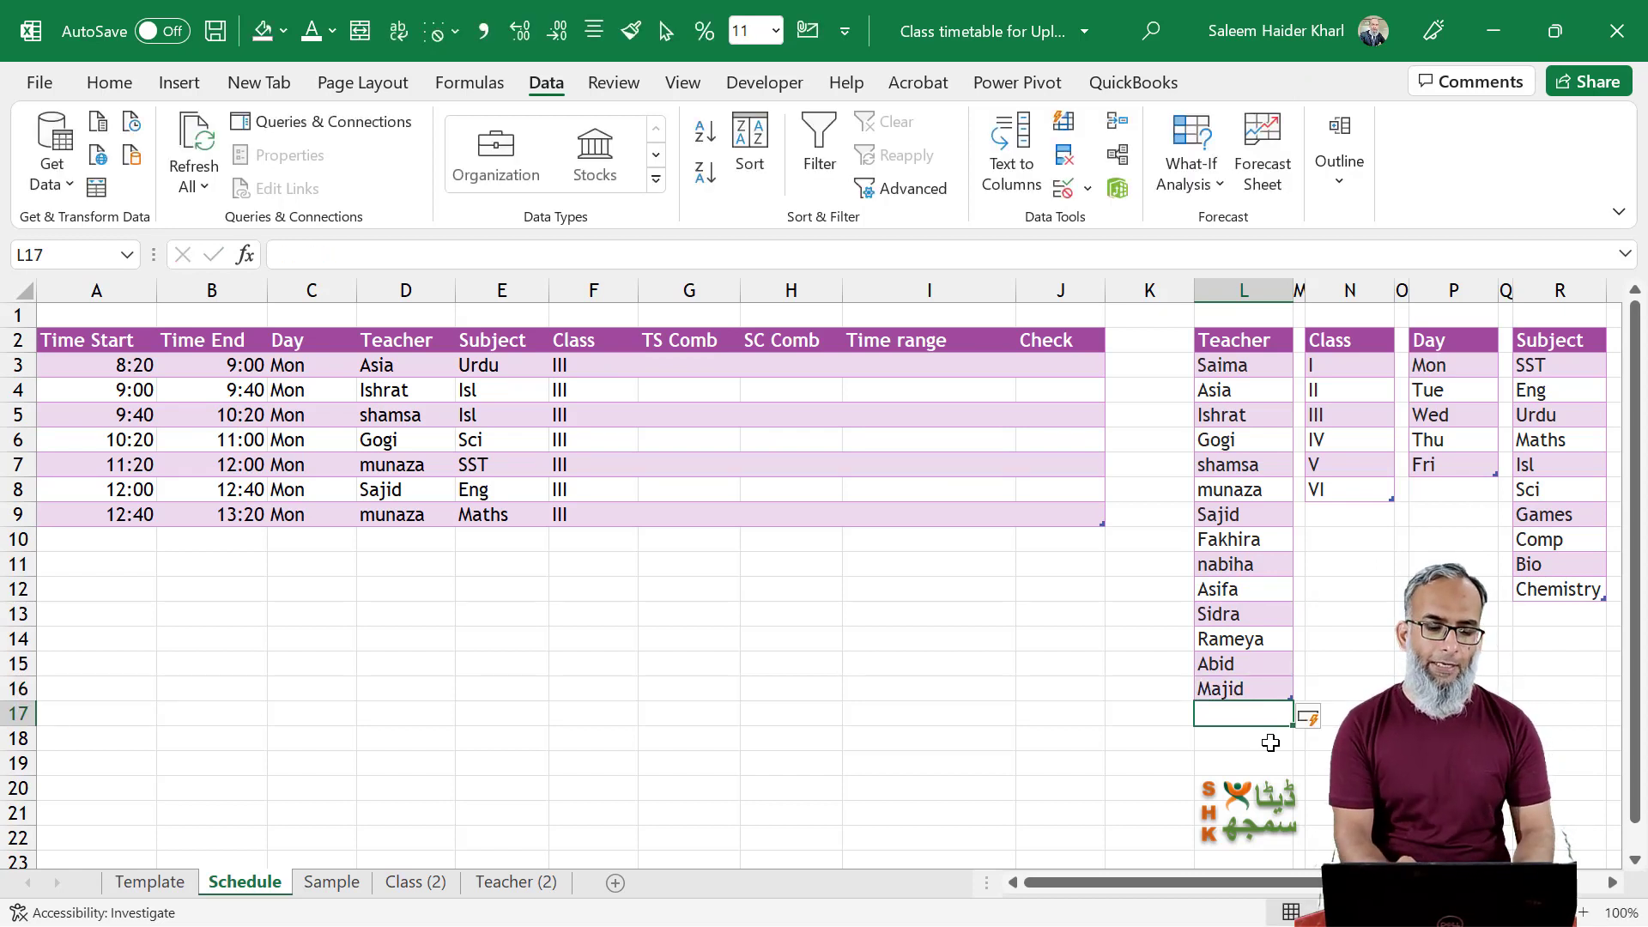
Check the end of the dropdown list in Teacher cell D9 for the added teacher, without changing the cell.
left_click(417, 520)
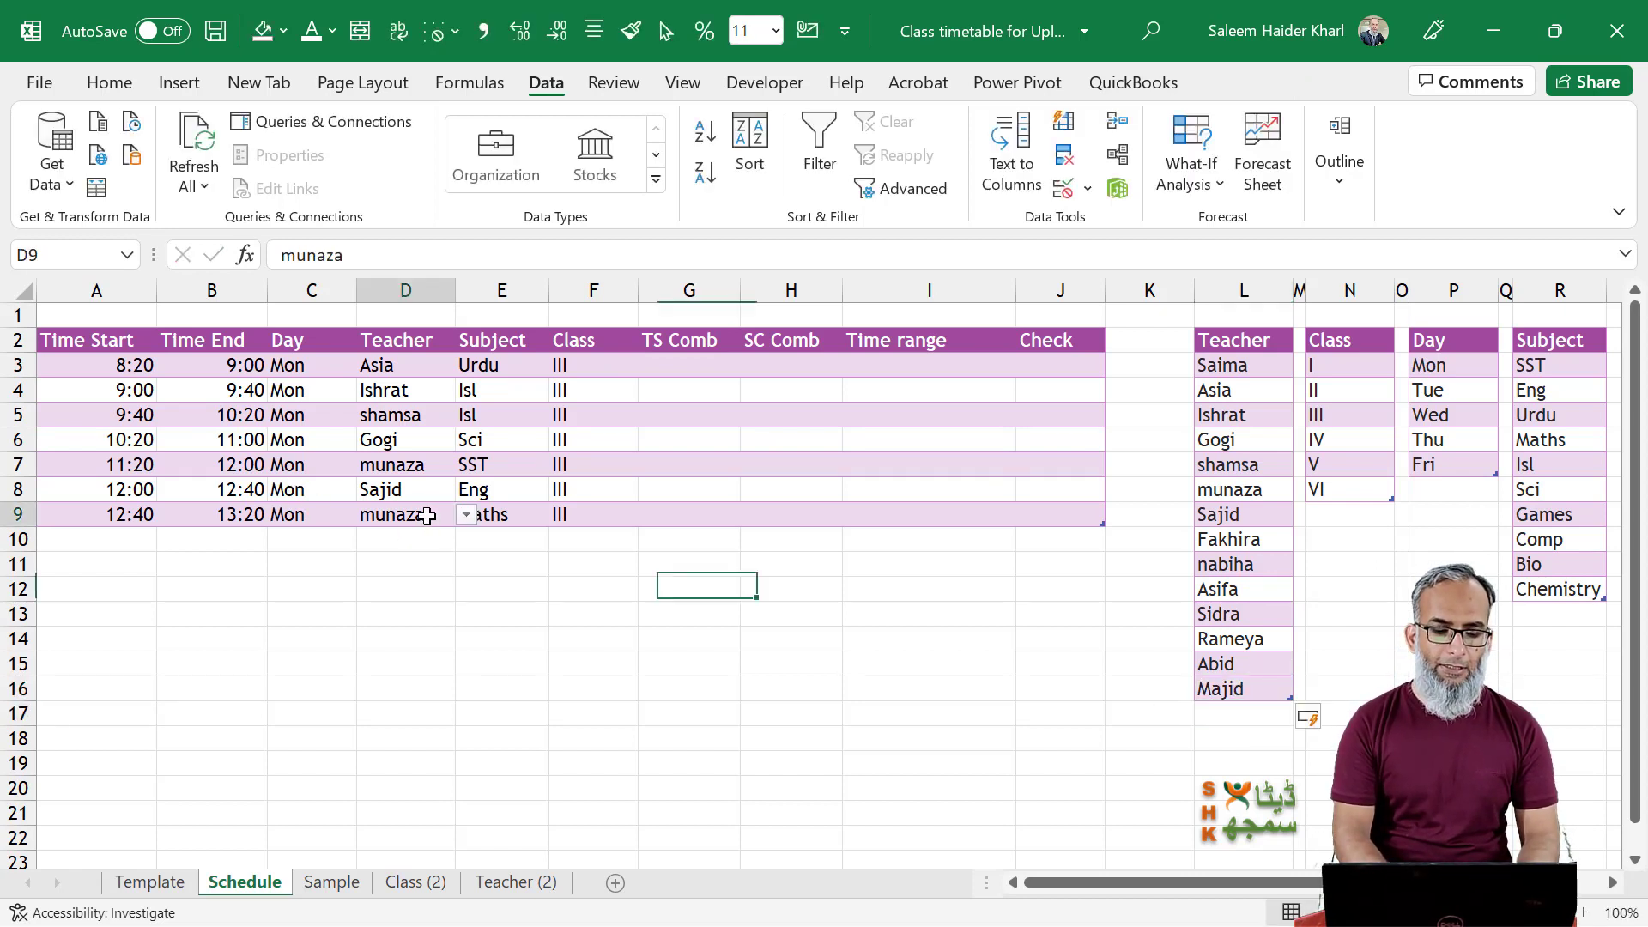
left_click(466, 514)
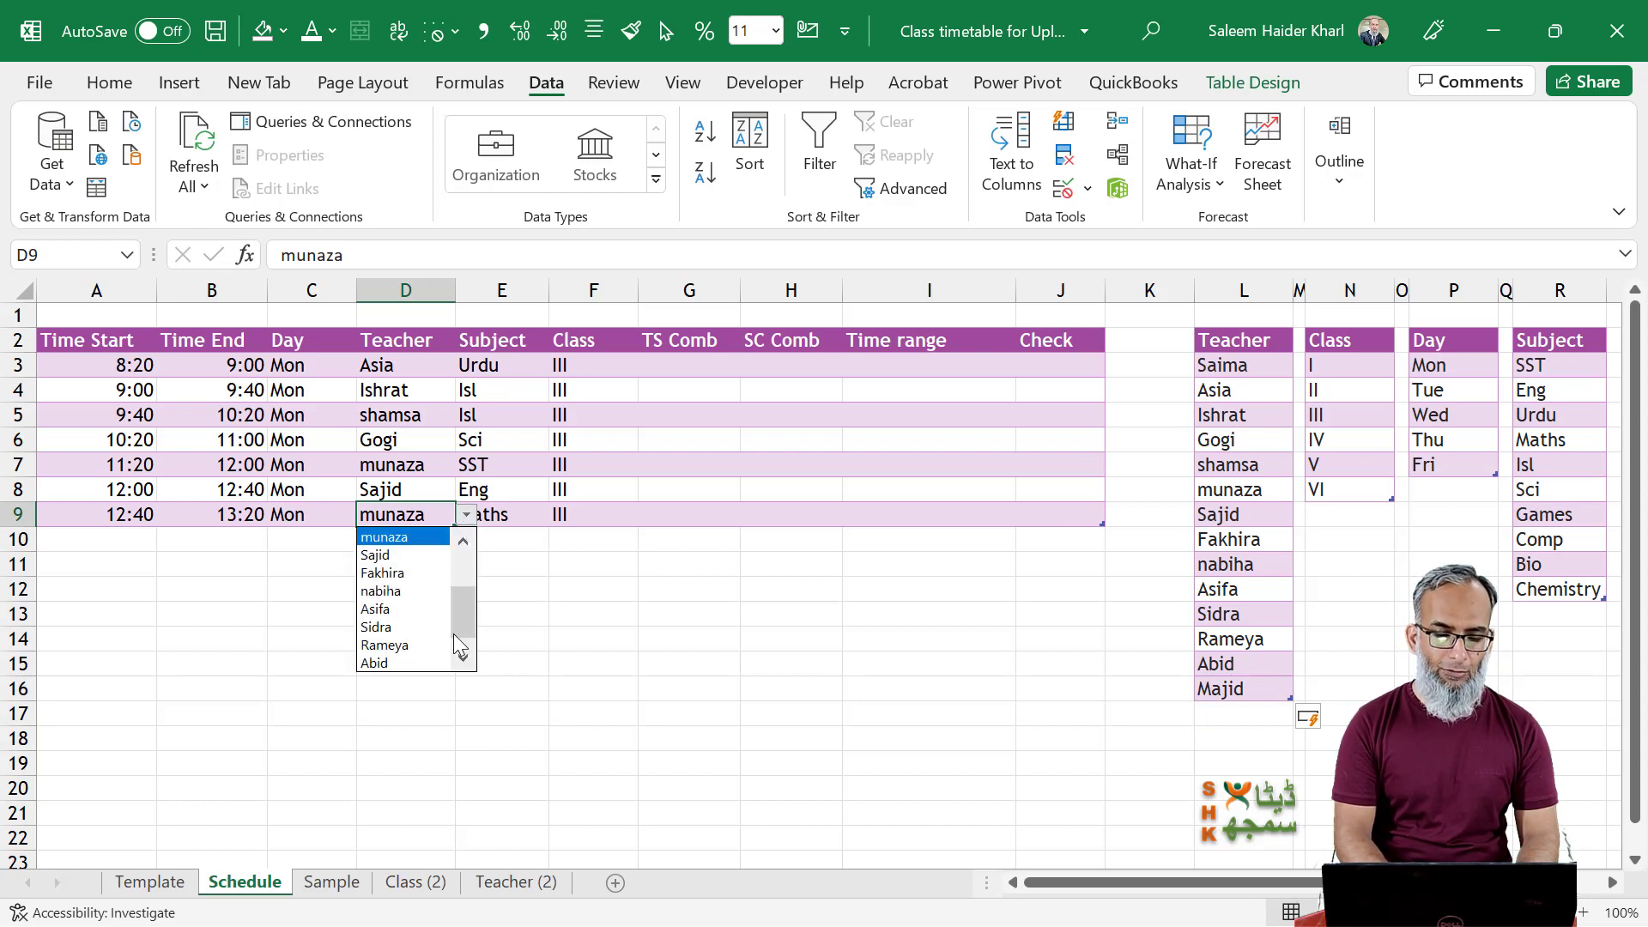
left_click(463, 659)
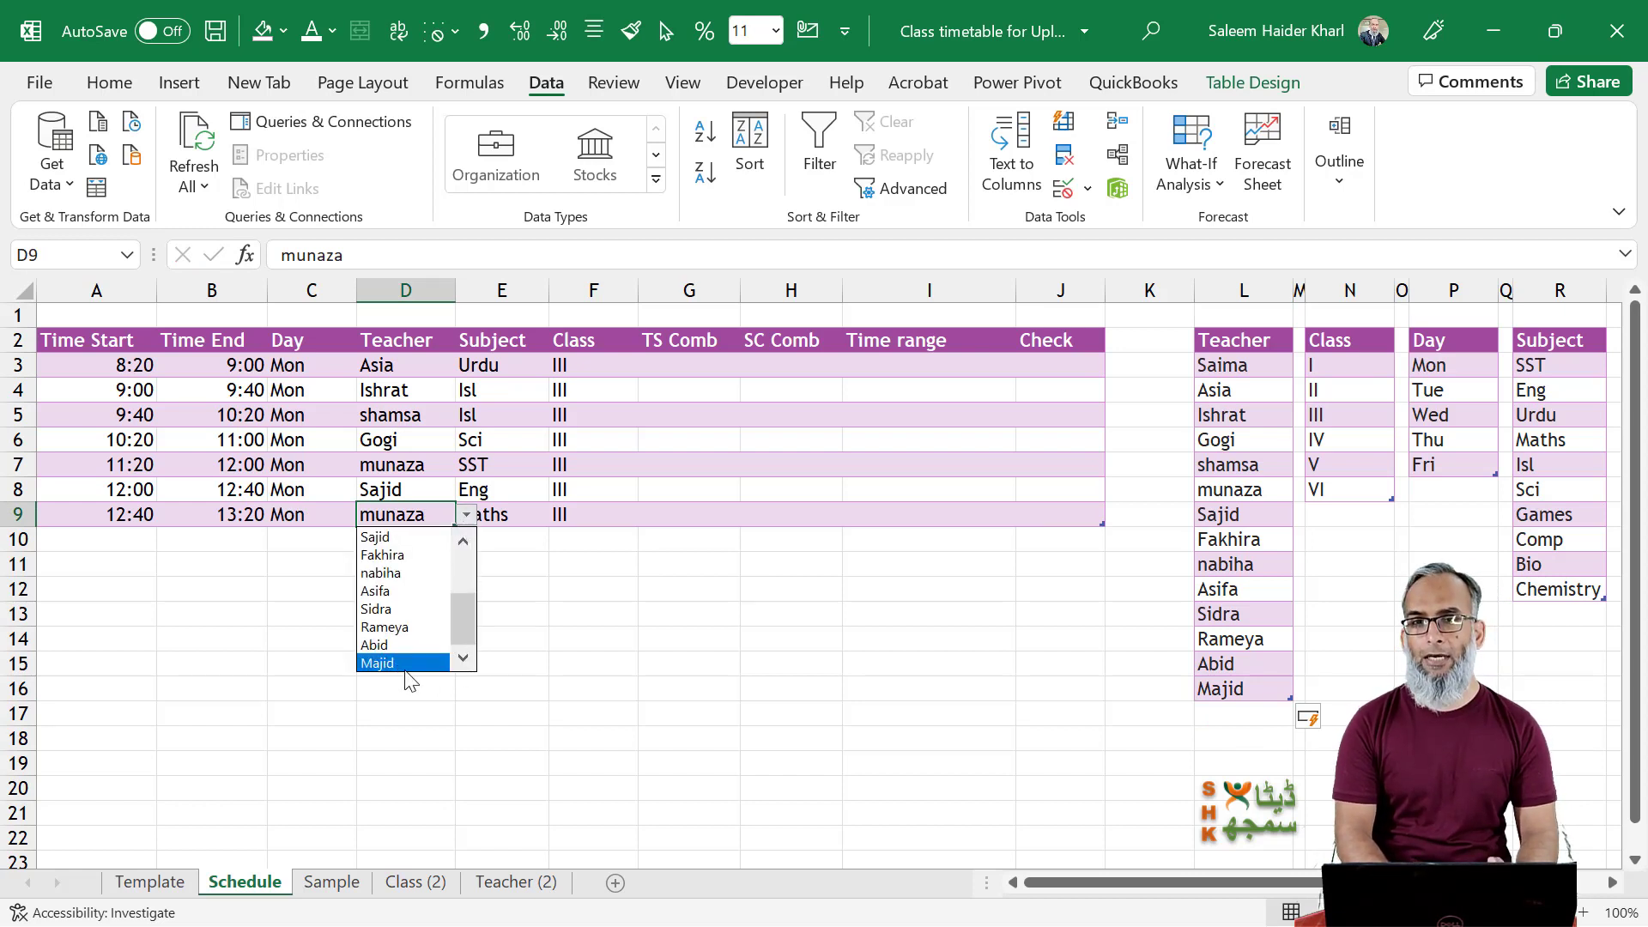
key("Escape")
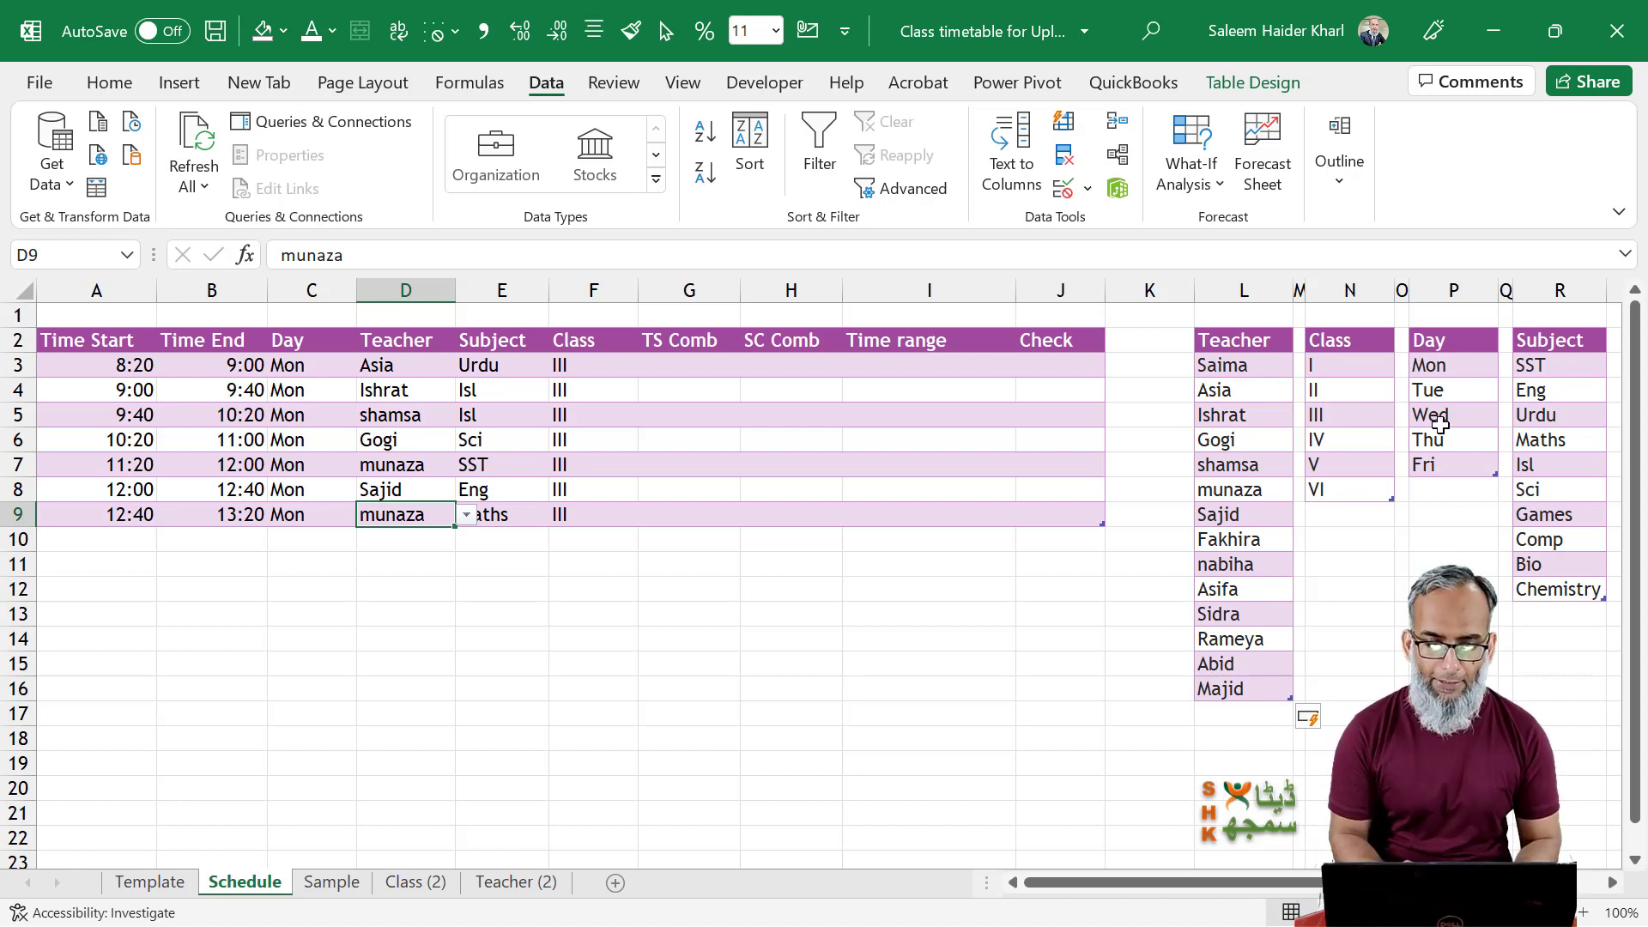
left_click(672, 364)
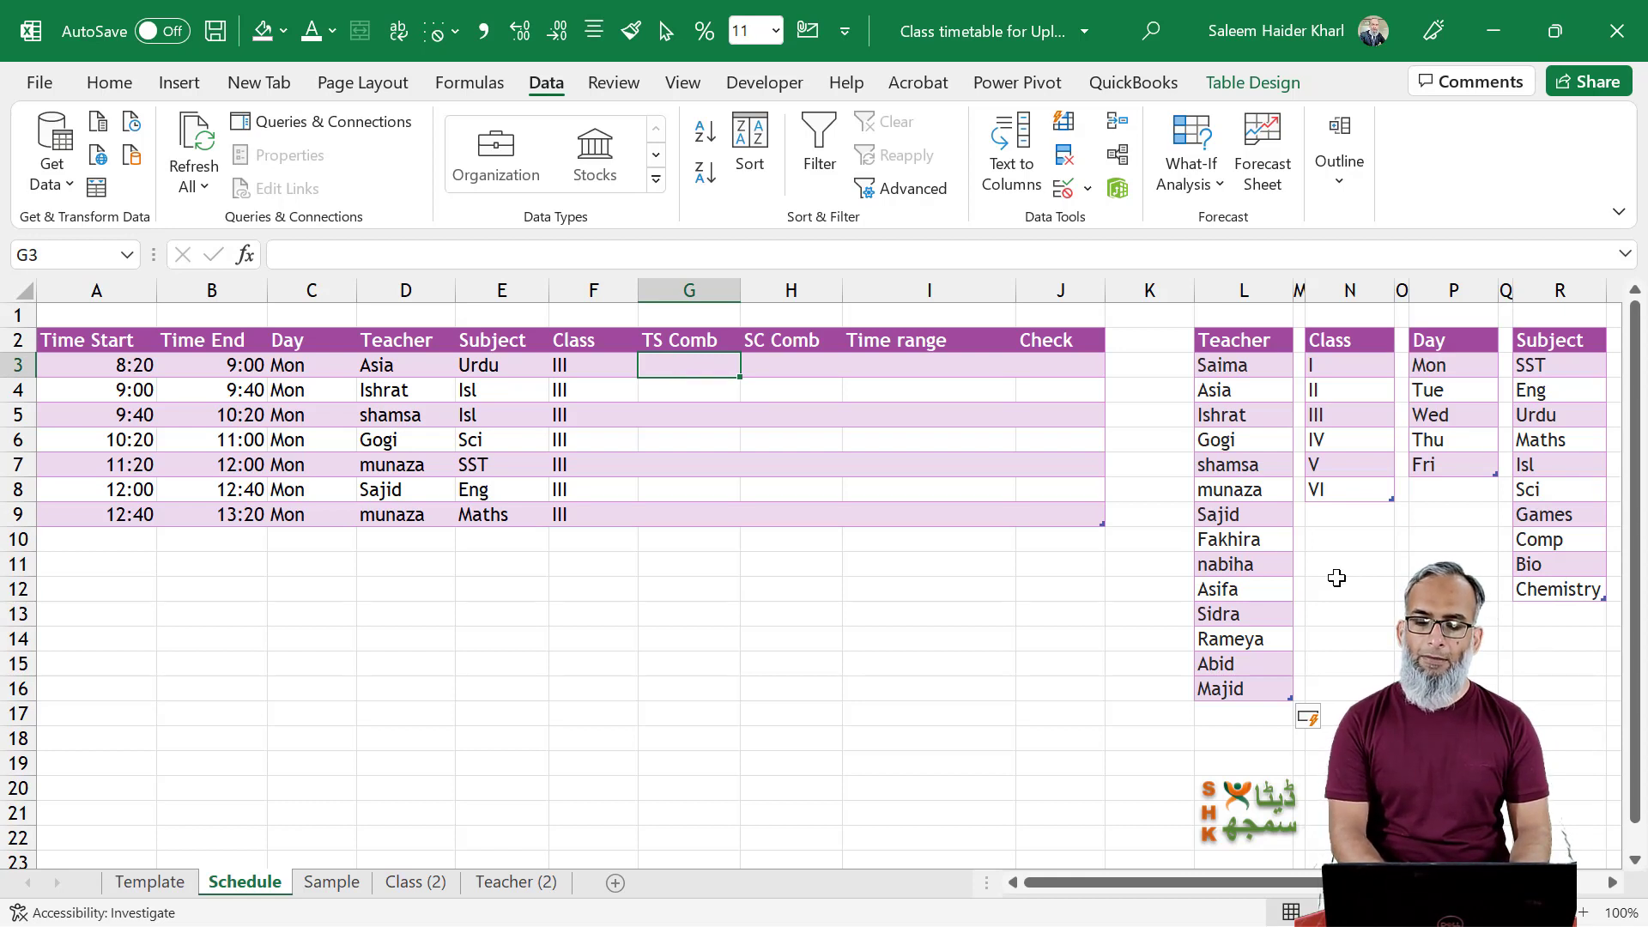
left_click(1373, 523)
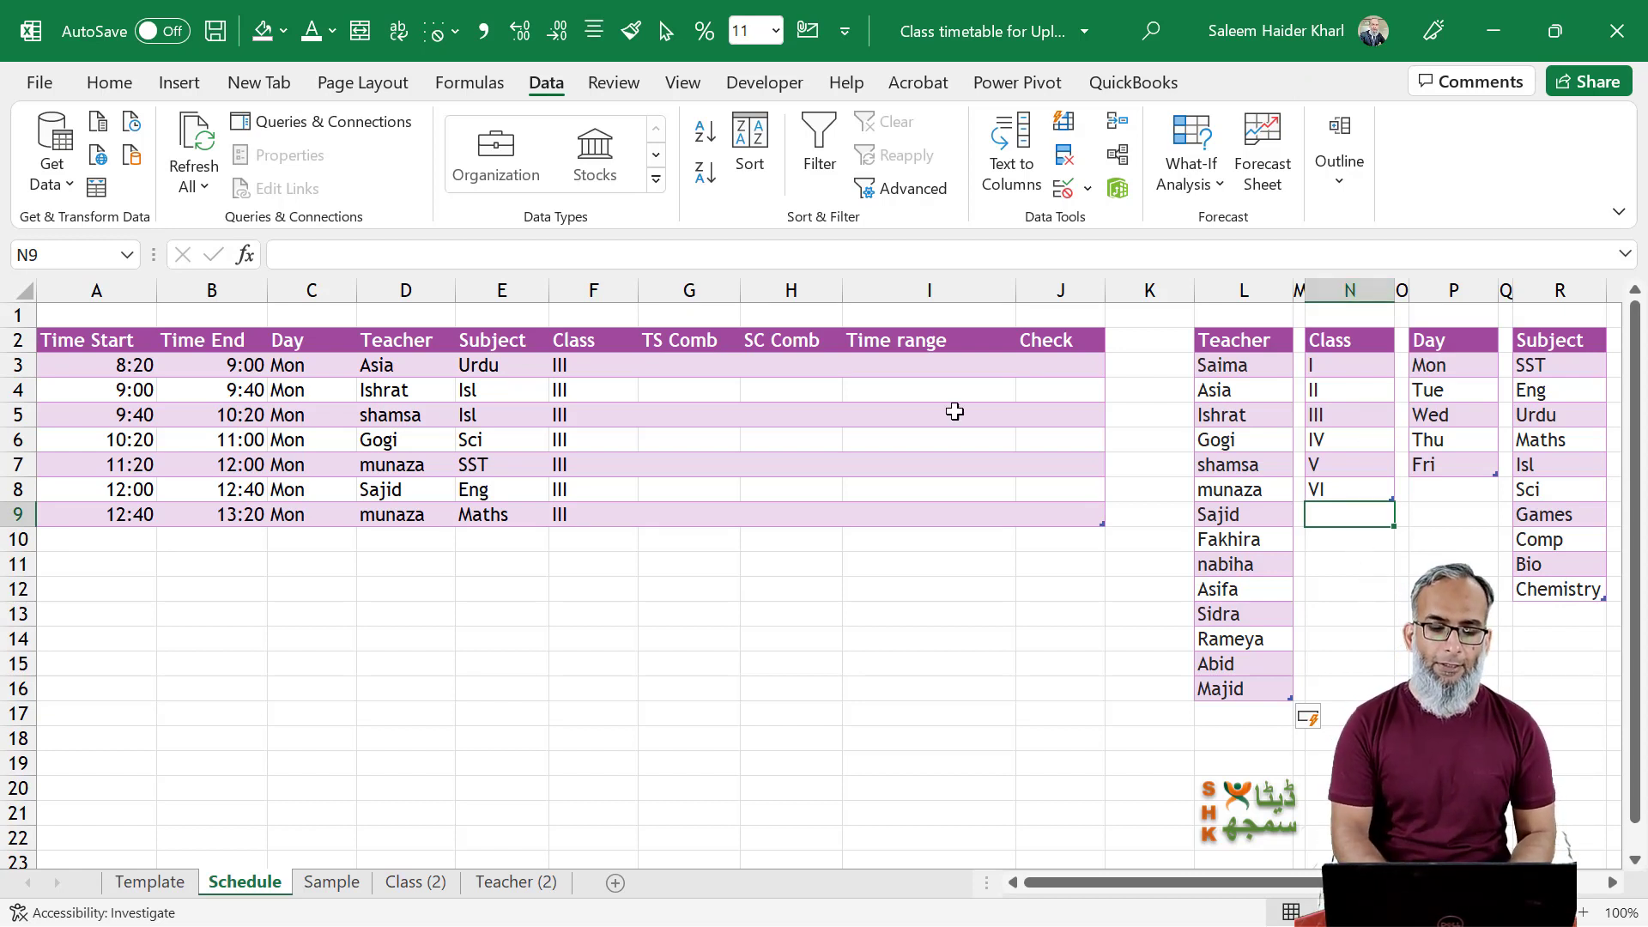
left_click(692, 367)
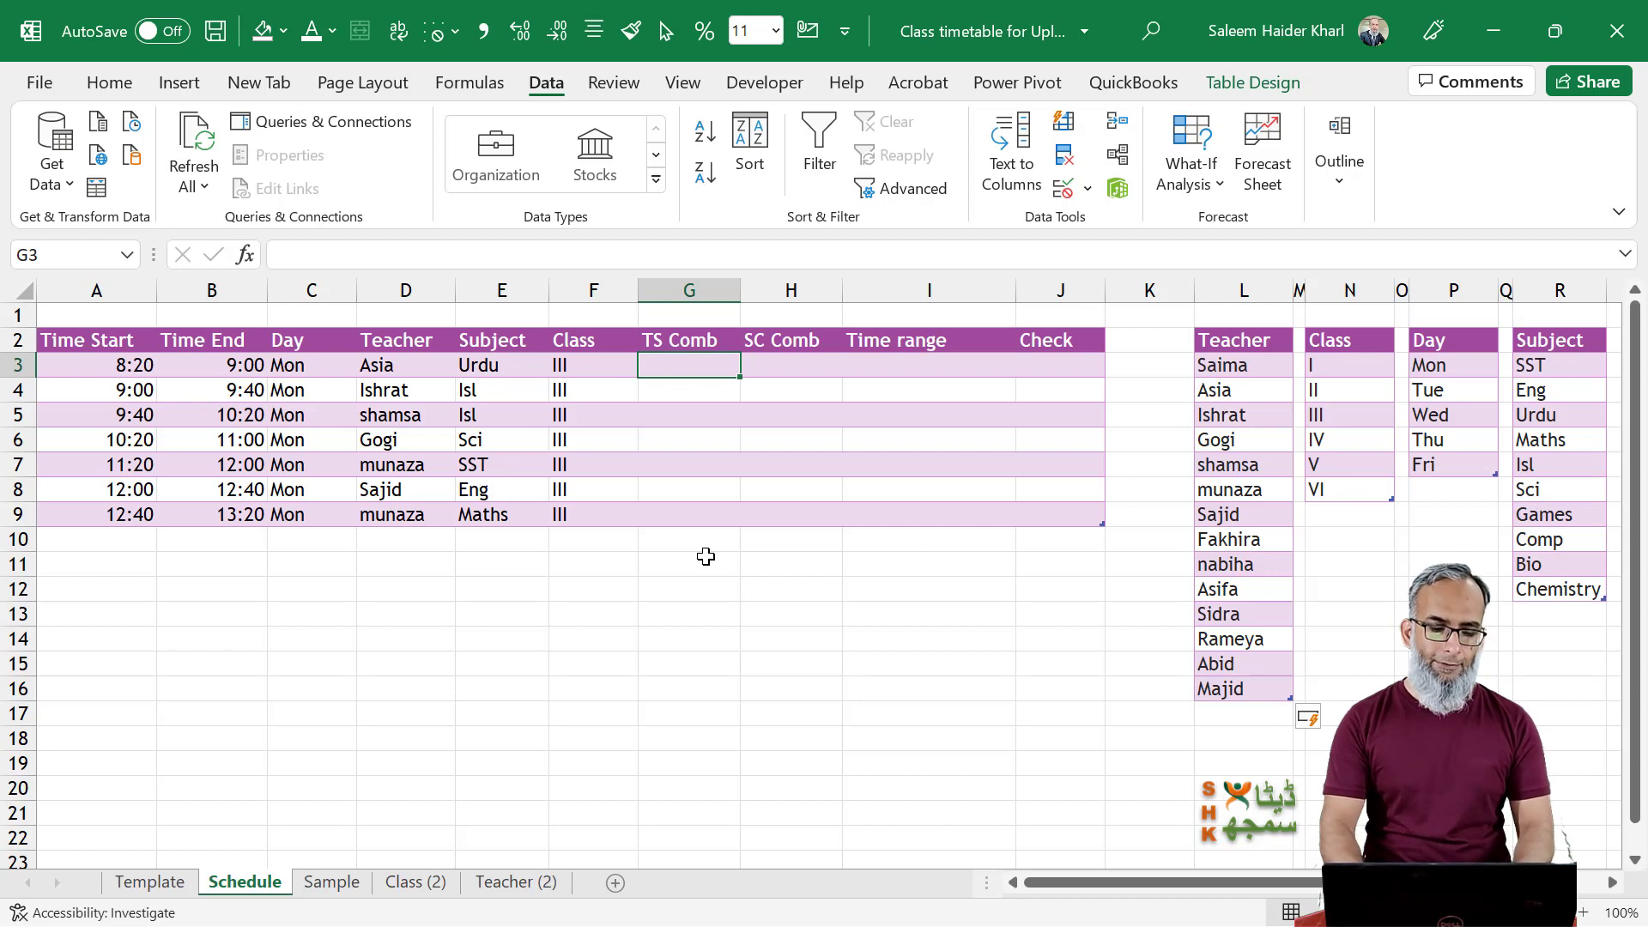
key("ctrl+Page_Up")
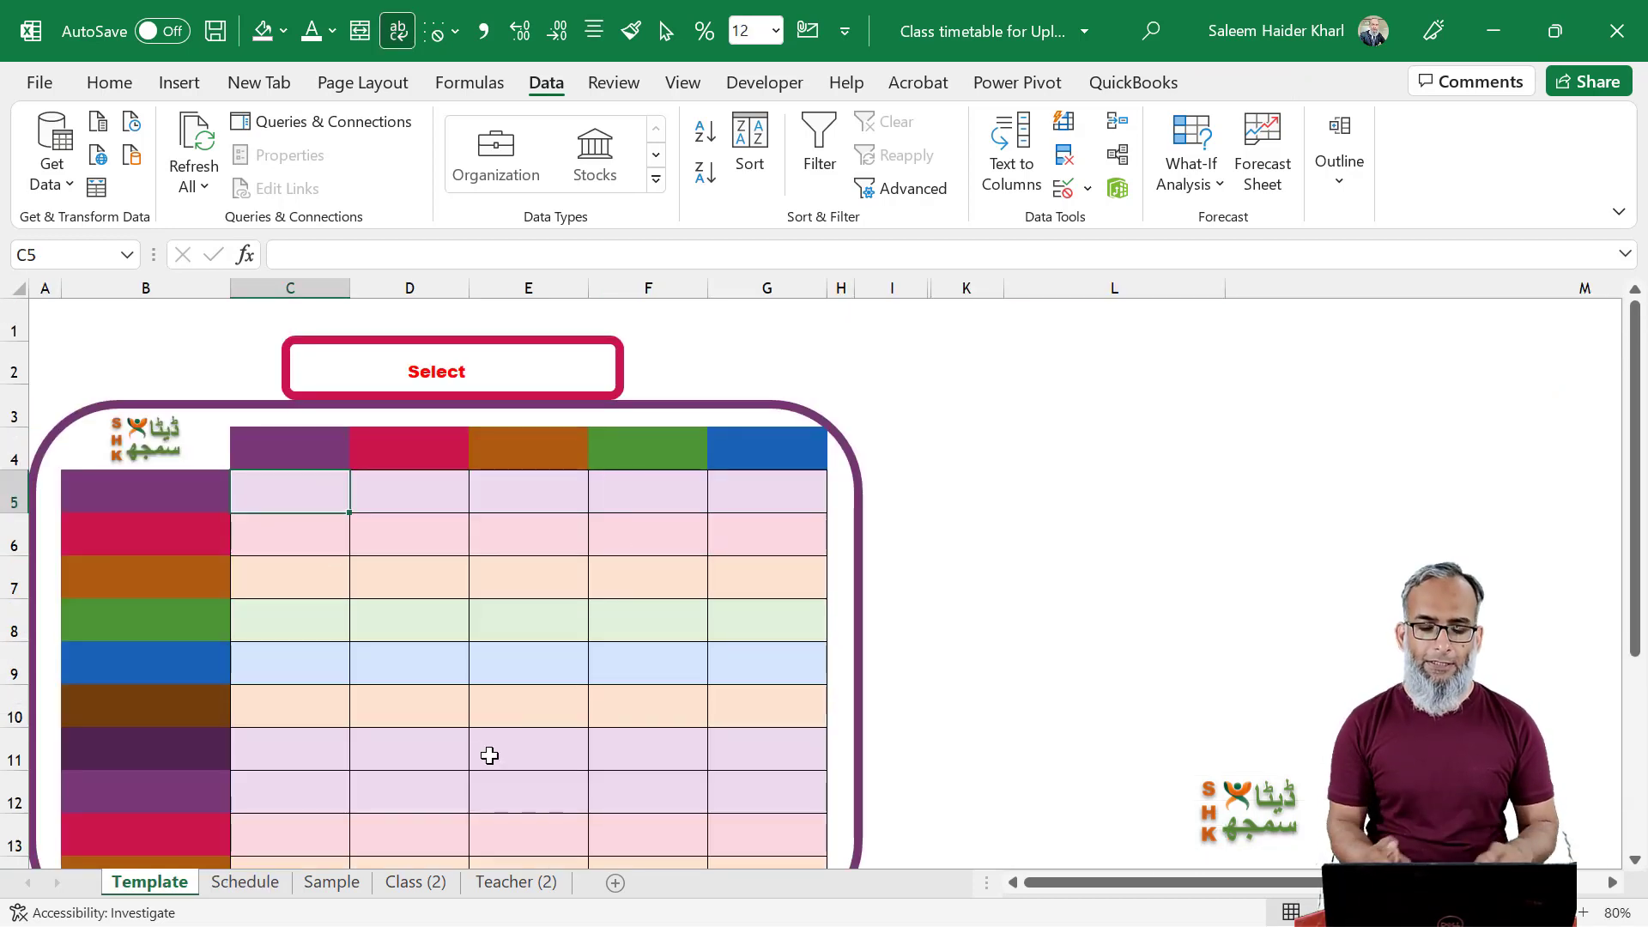
key("ctrl+Page_Down")
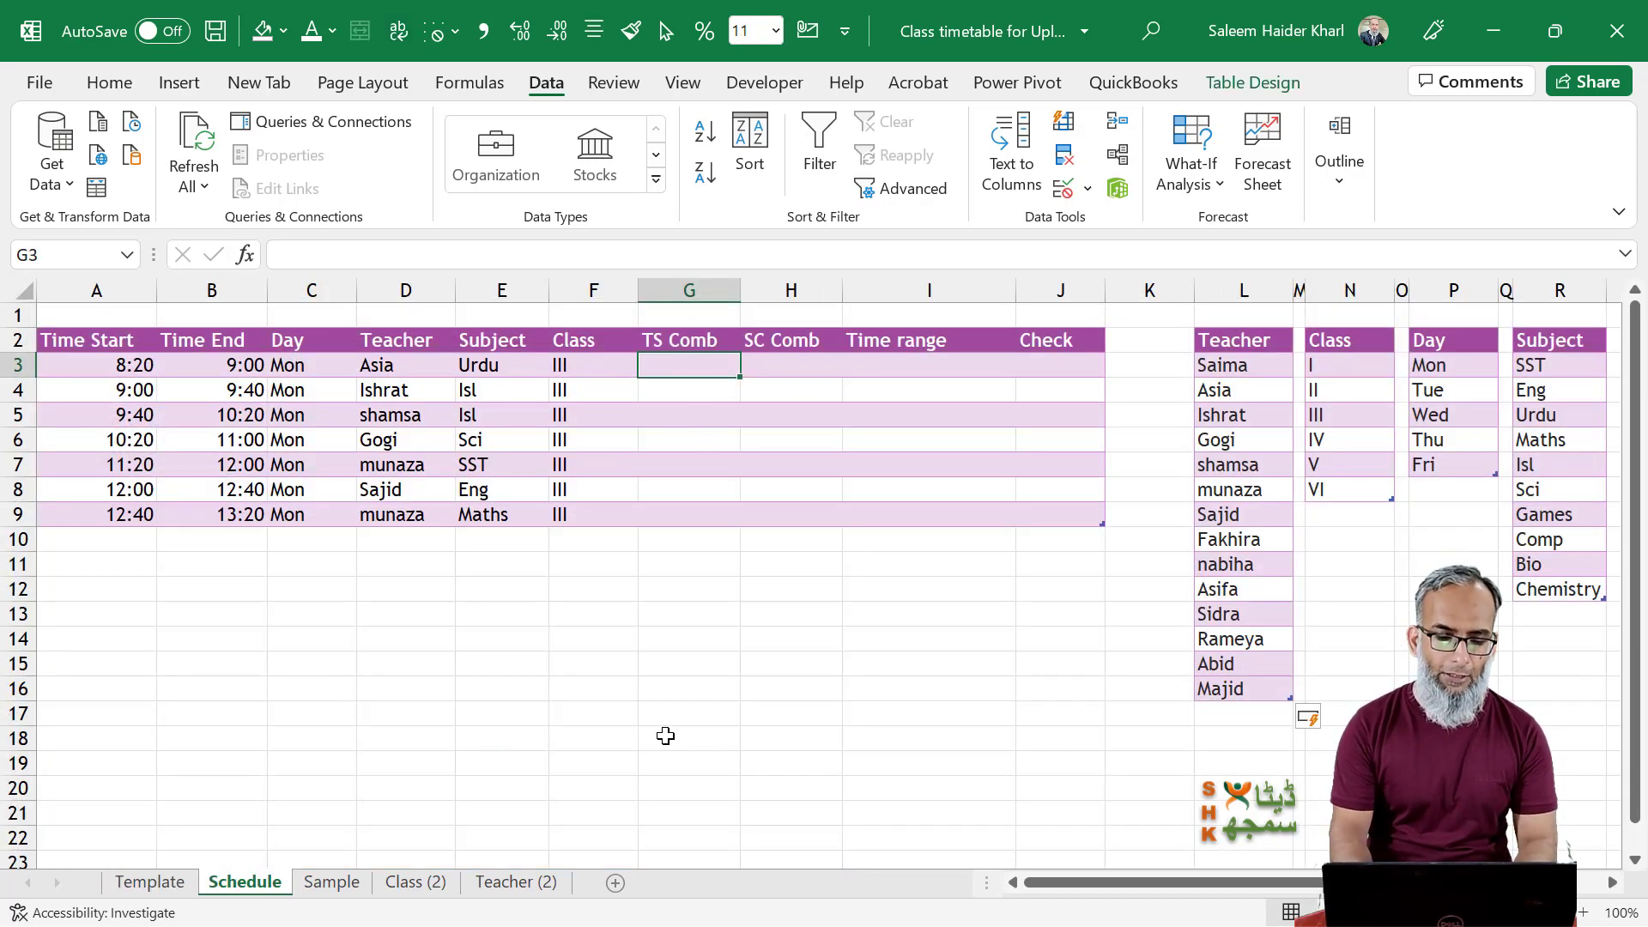
type("=")
key("Left")
key("Left")
key("Left")
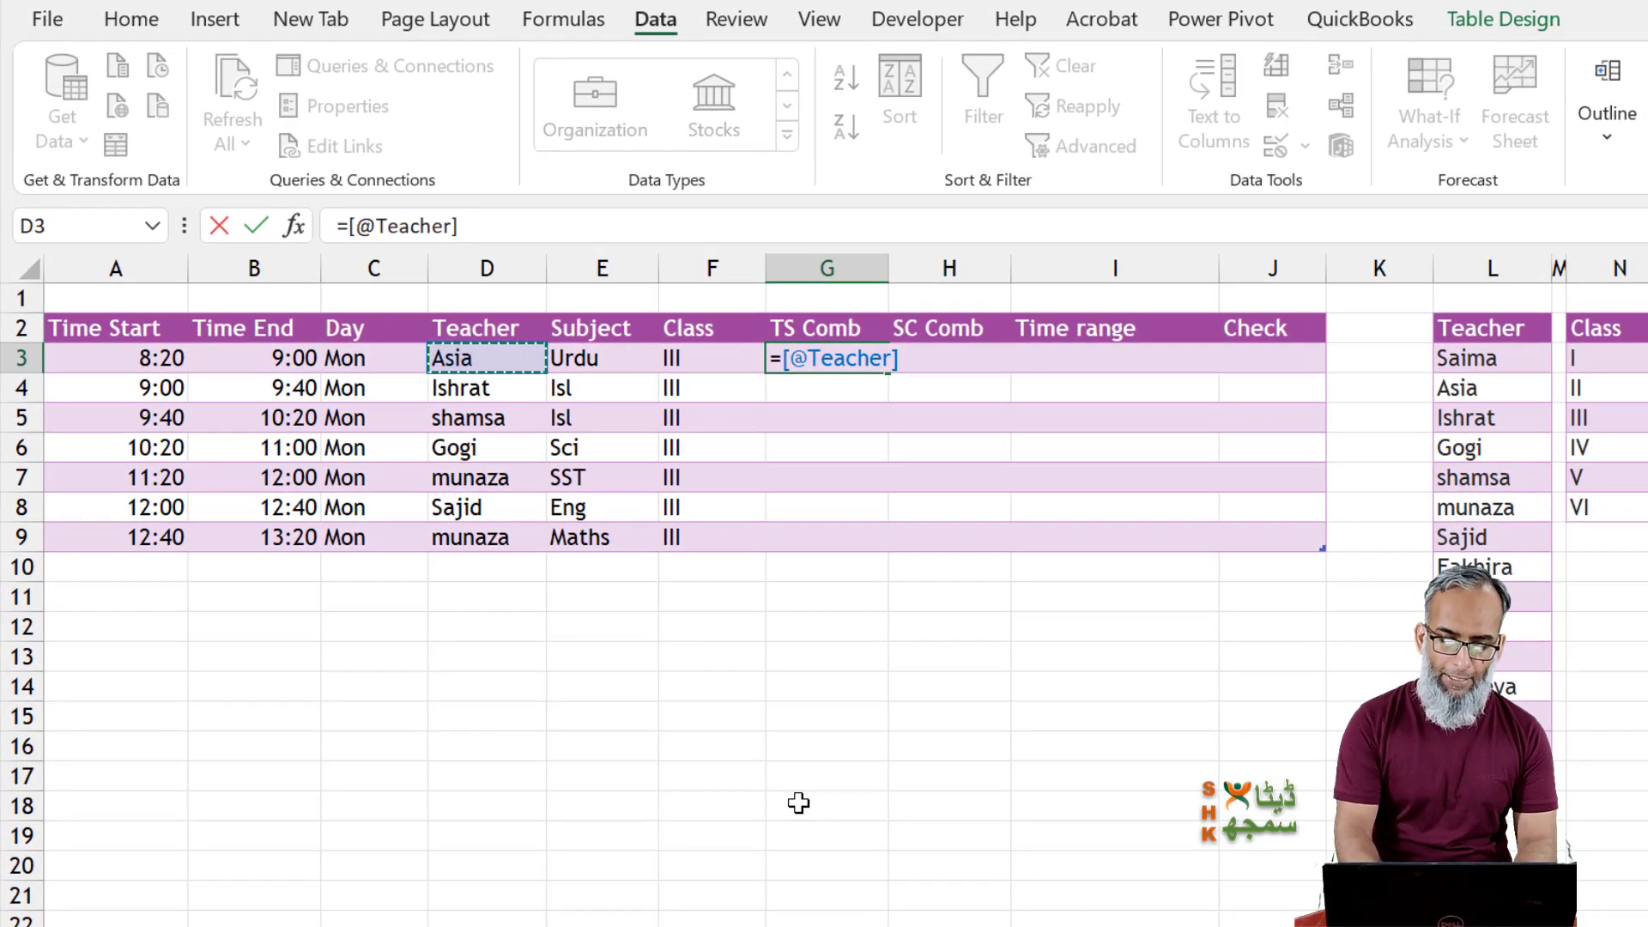
type("&\"")
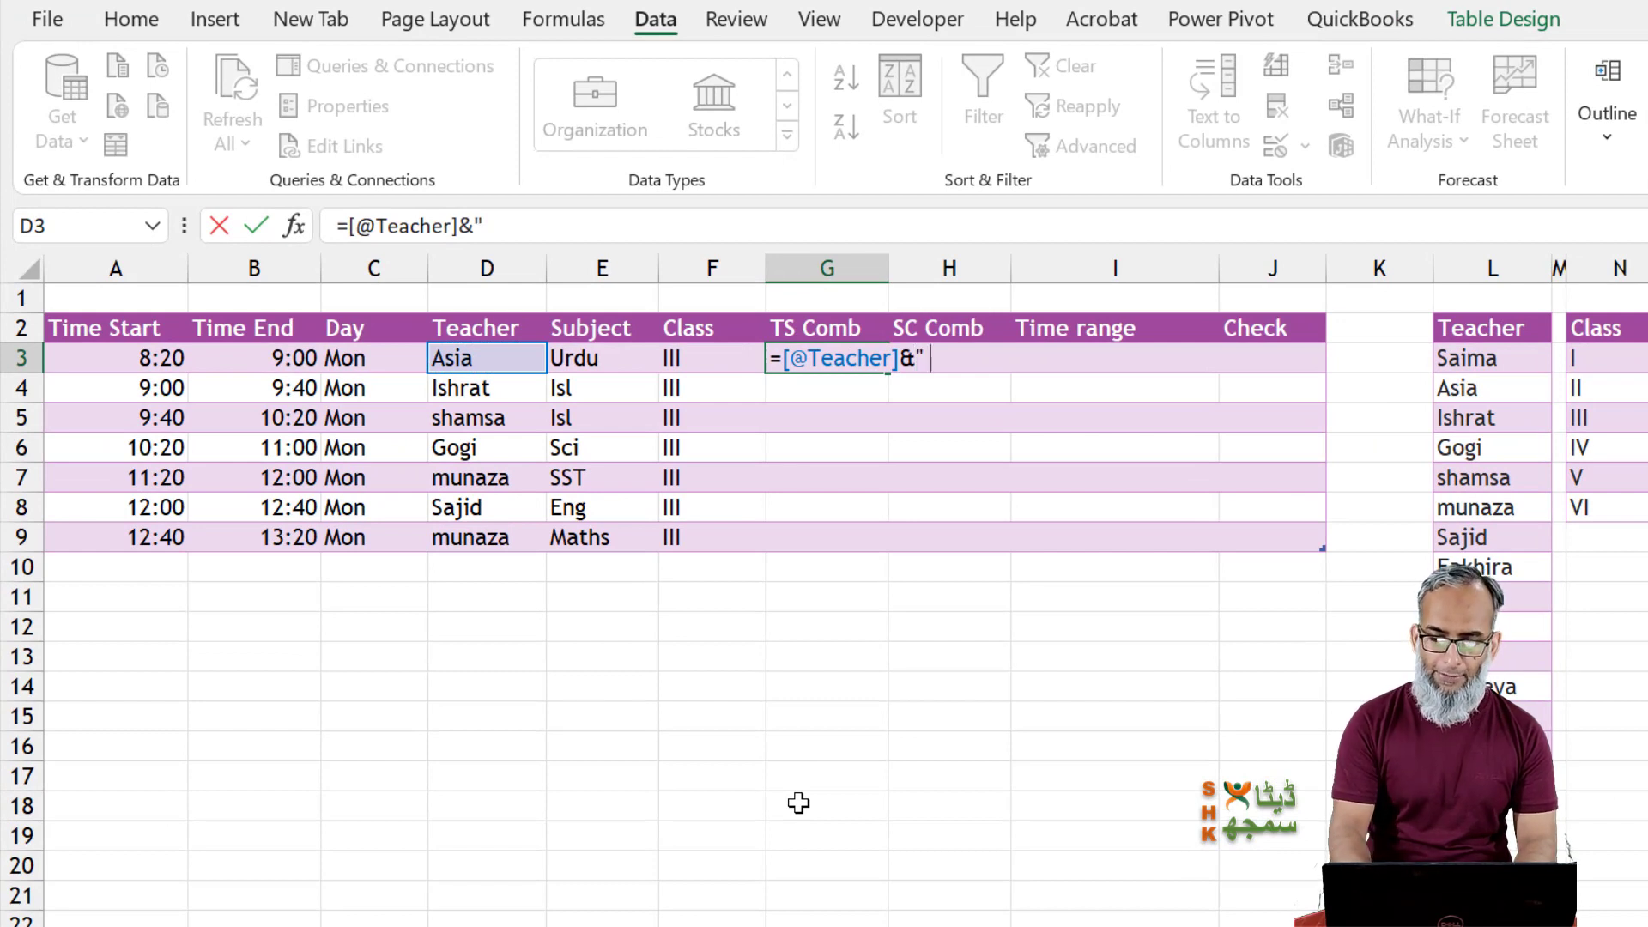
type(" -")
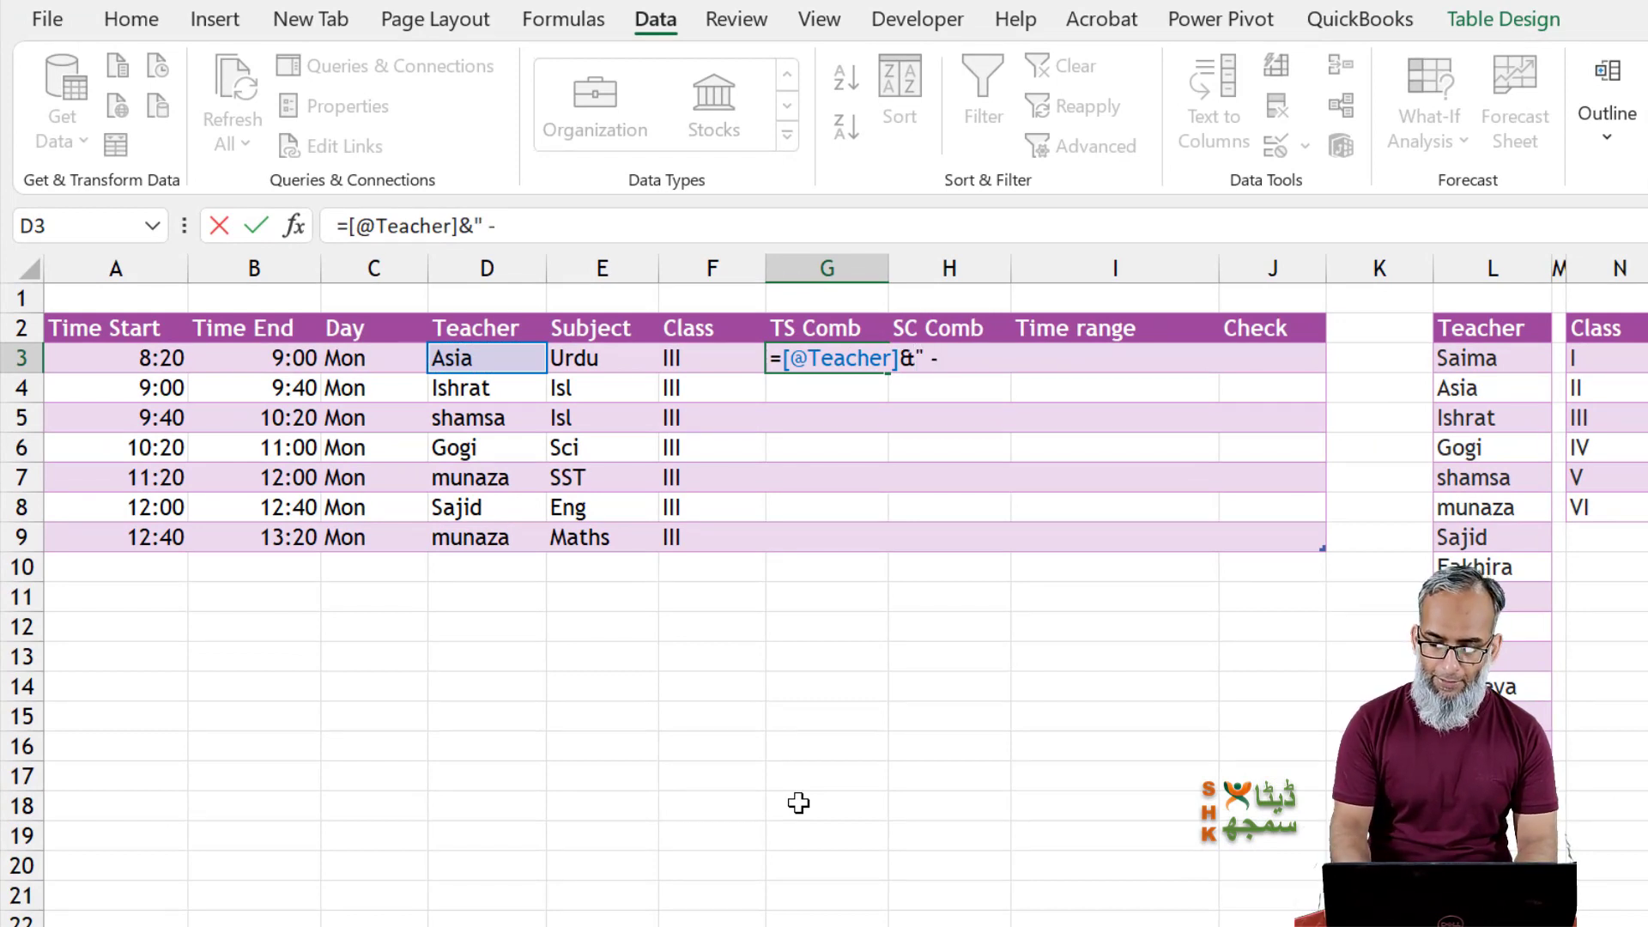
type(" \"&")
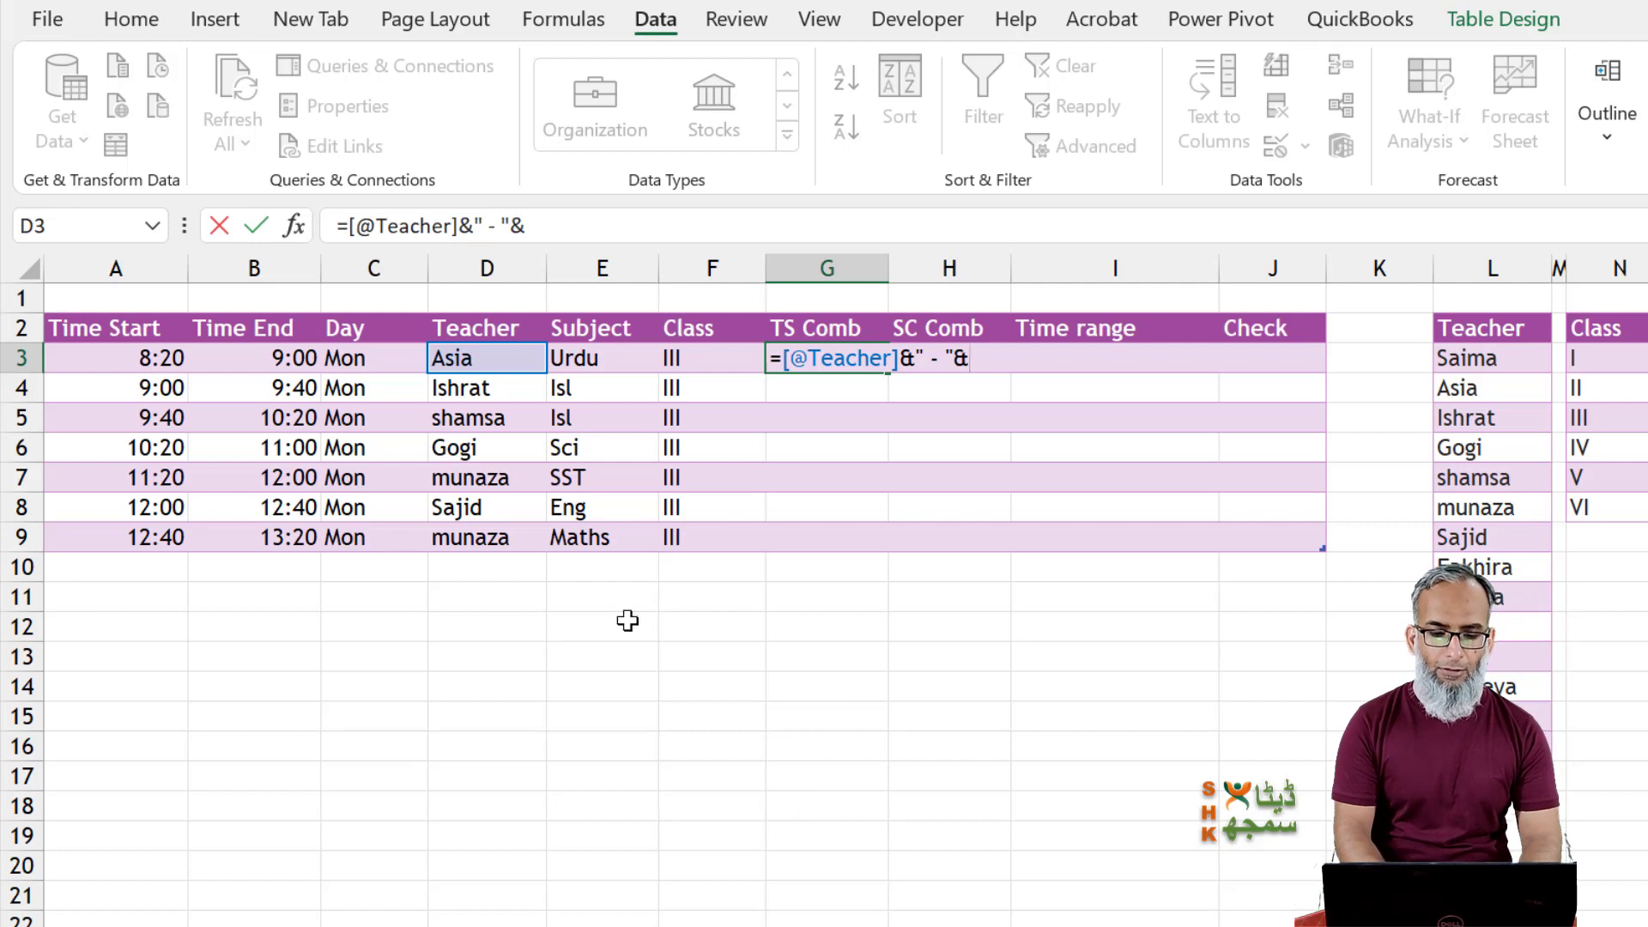
left_click(592, 361)
key("Return")
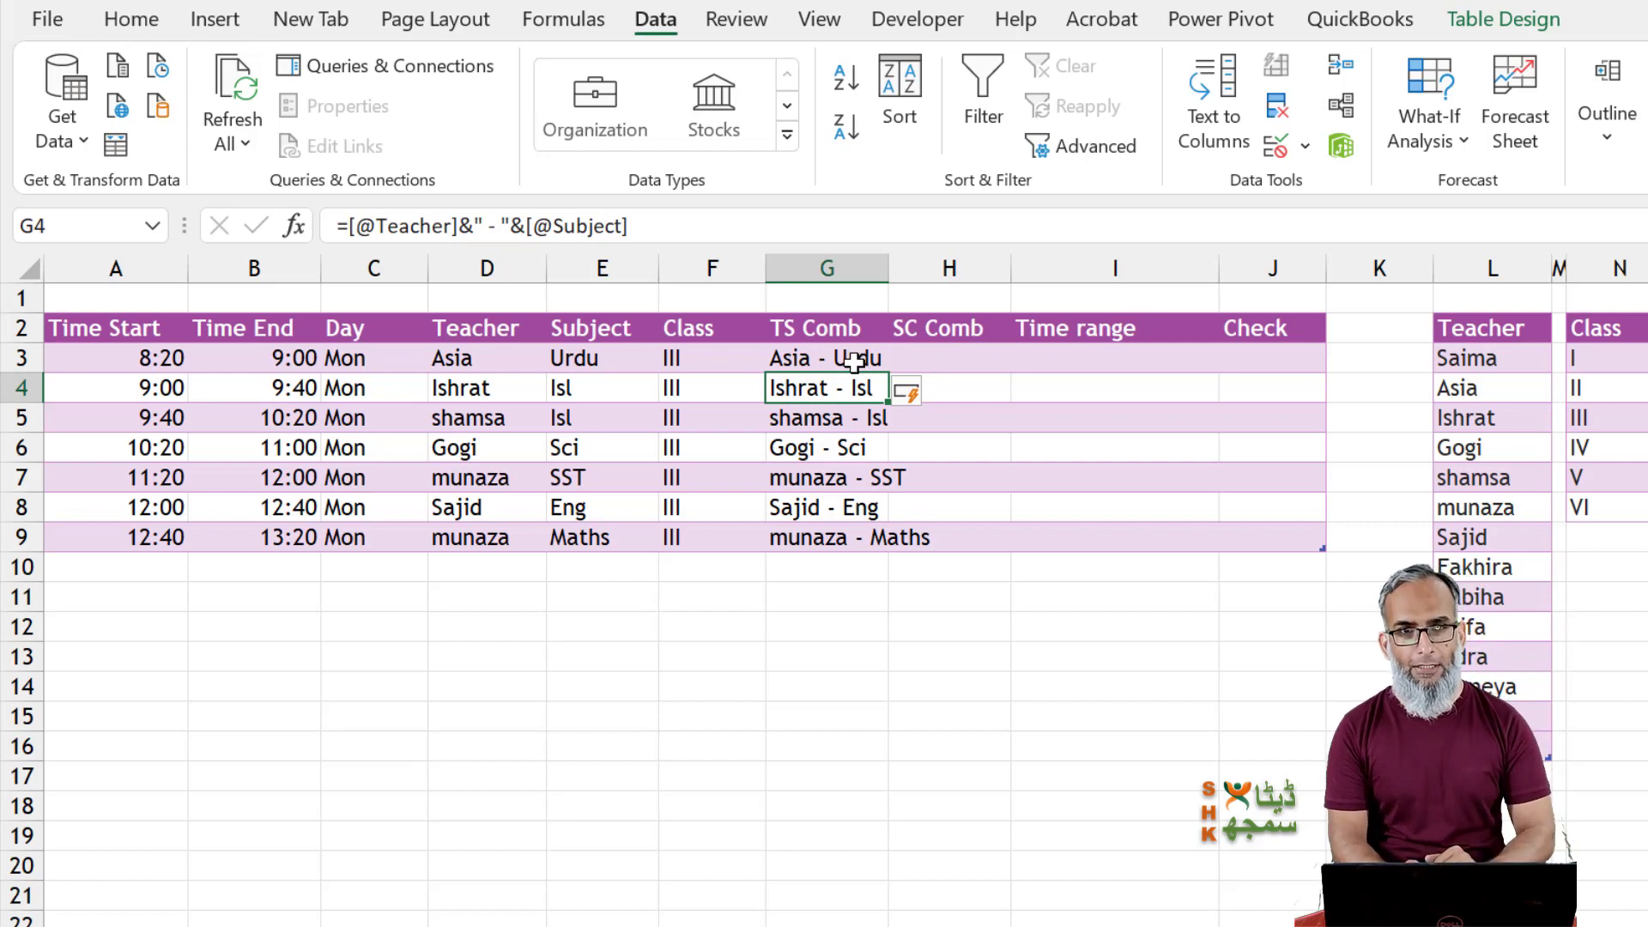
left_click(956, 358)
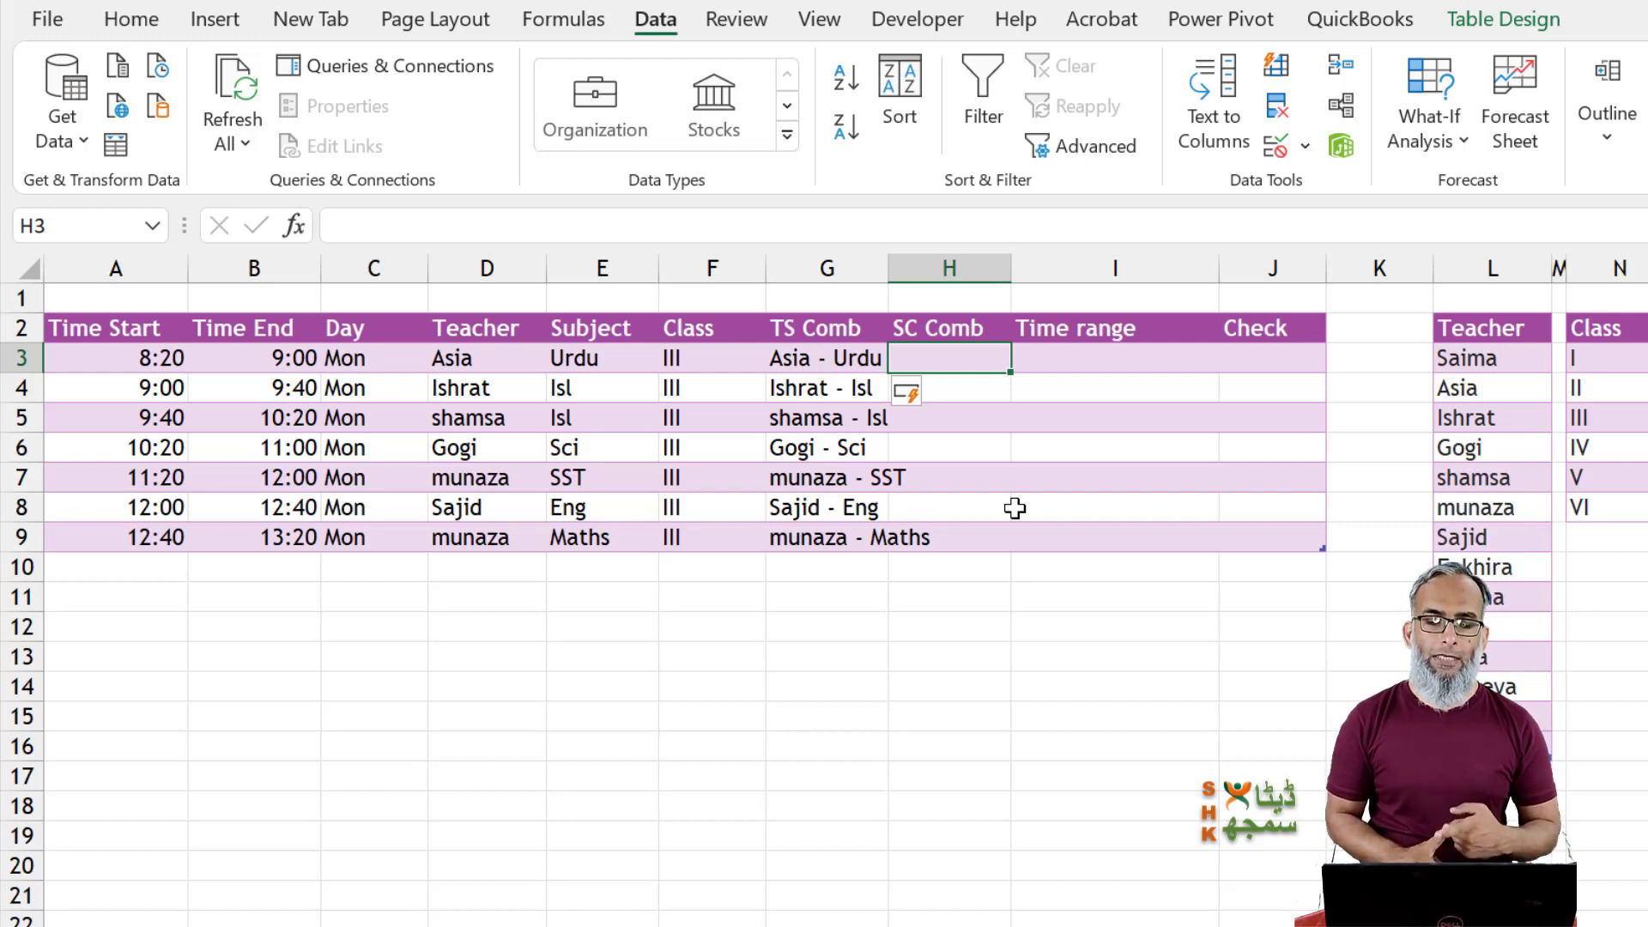
type("=")
key("Left")
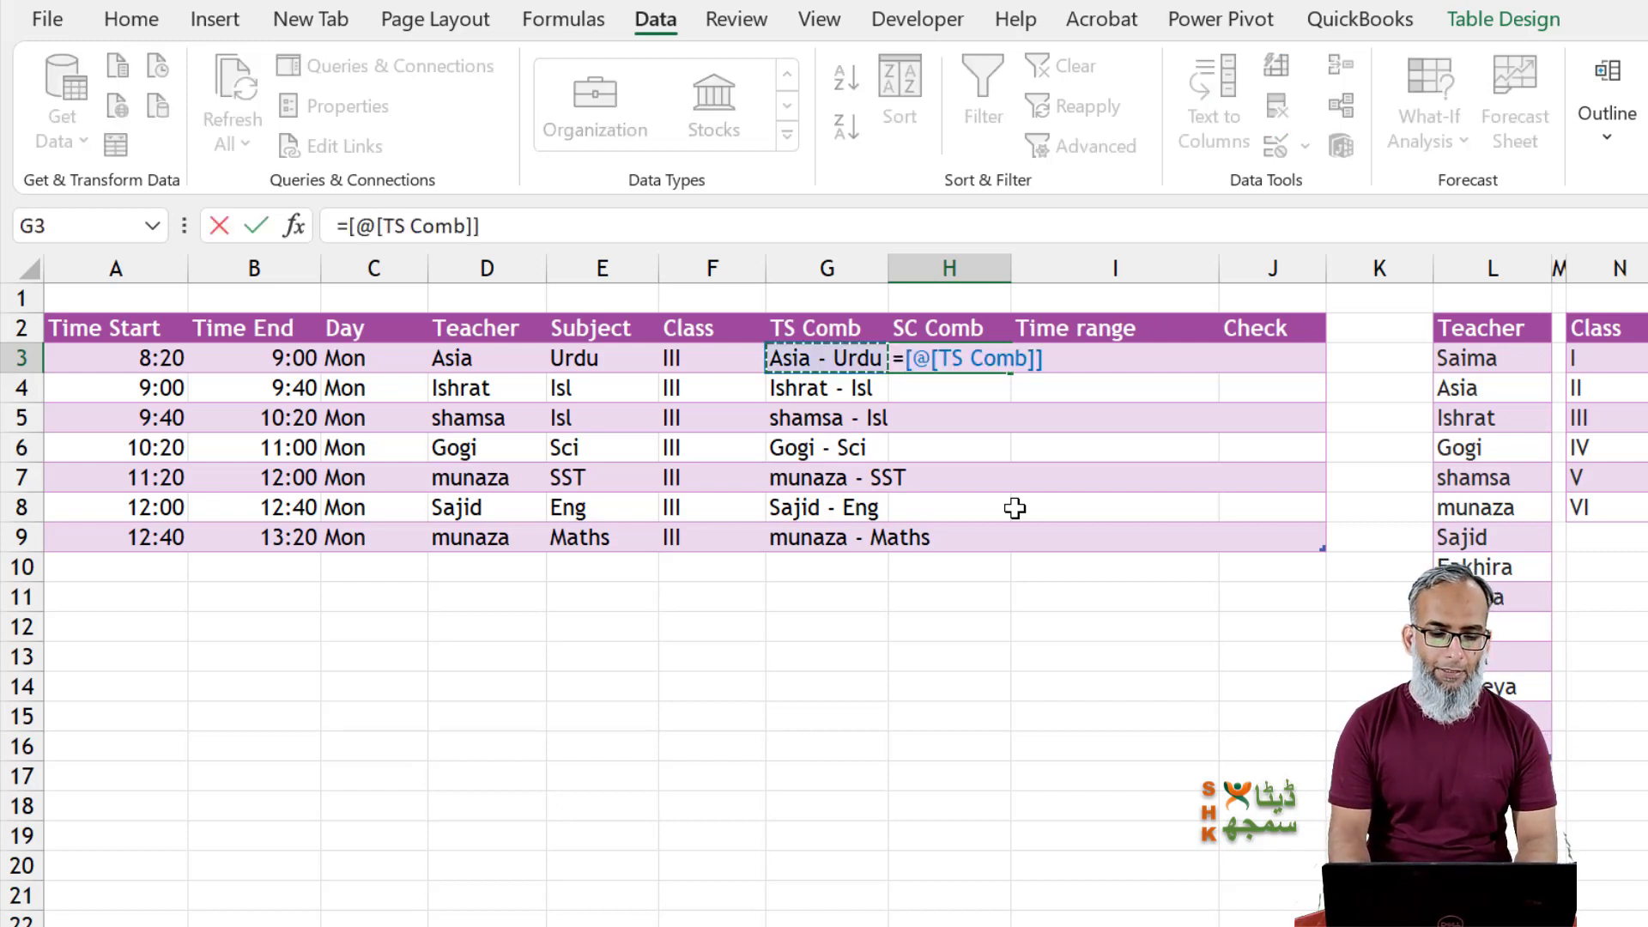
key("Left")
key("Left")
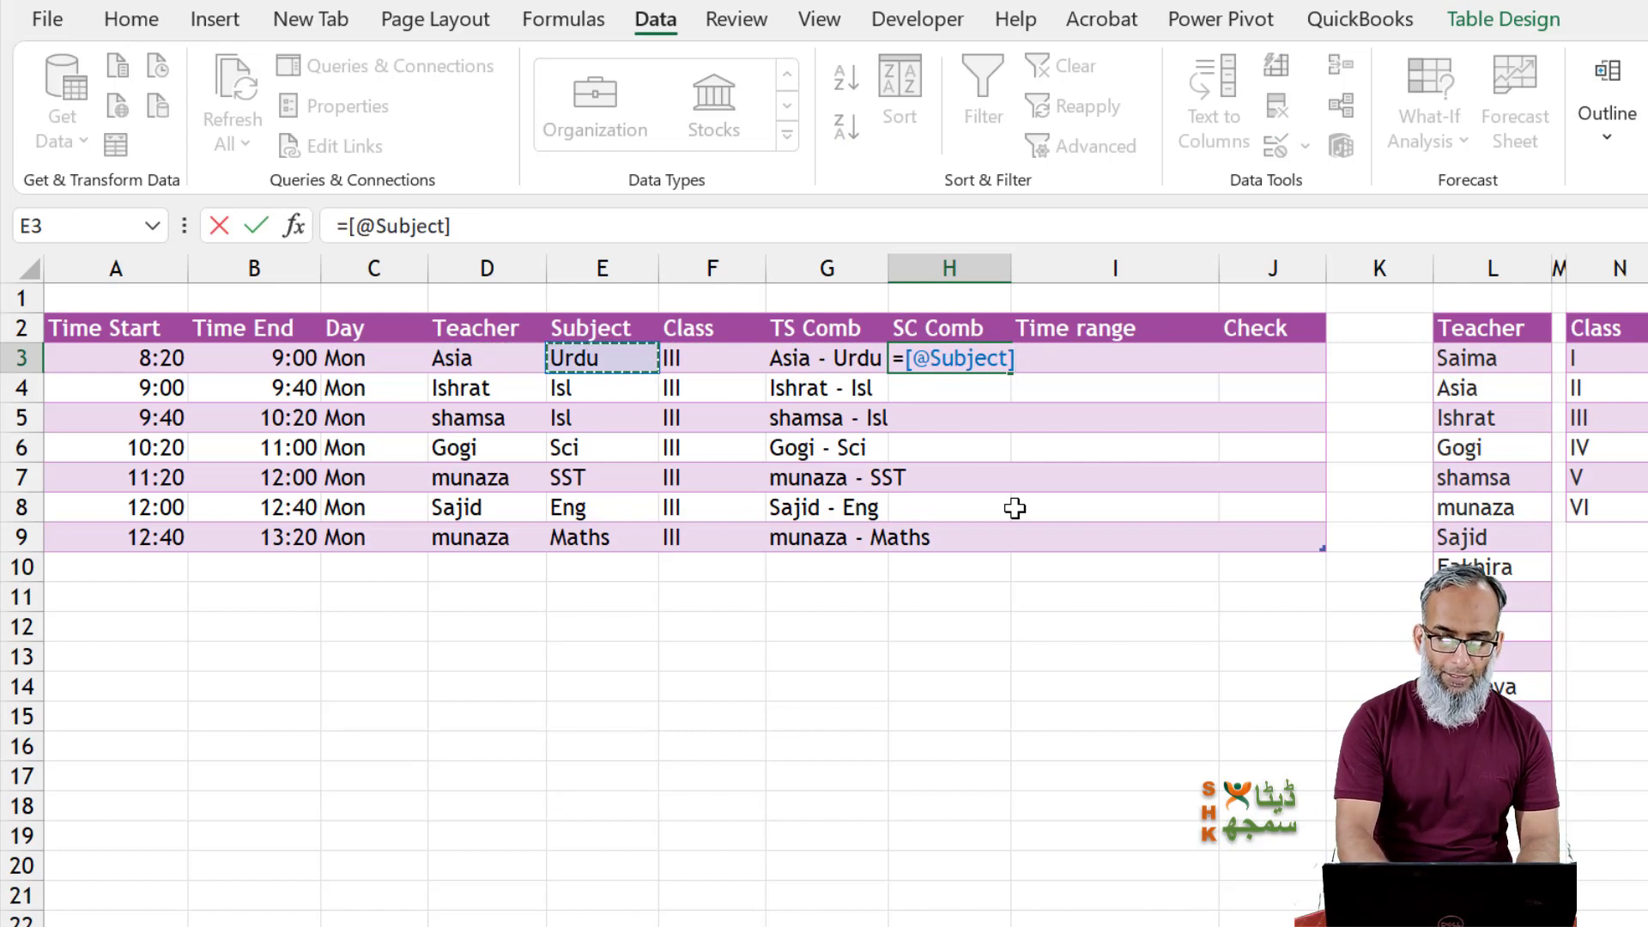
type("&\" ")
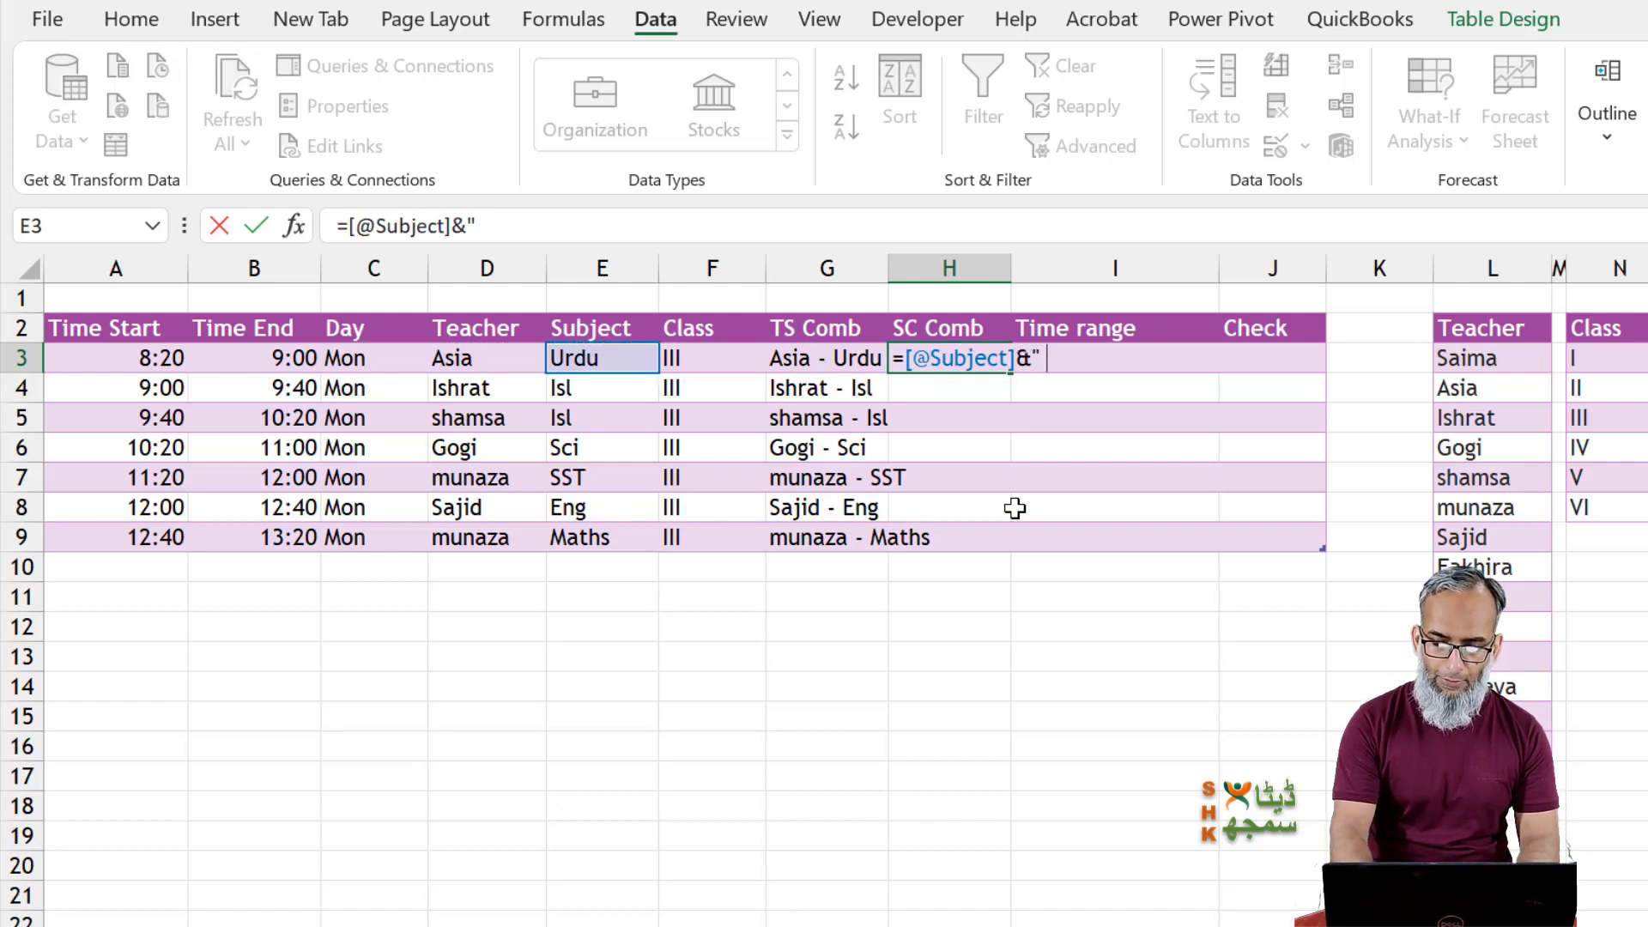
type("- \"")
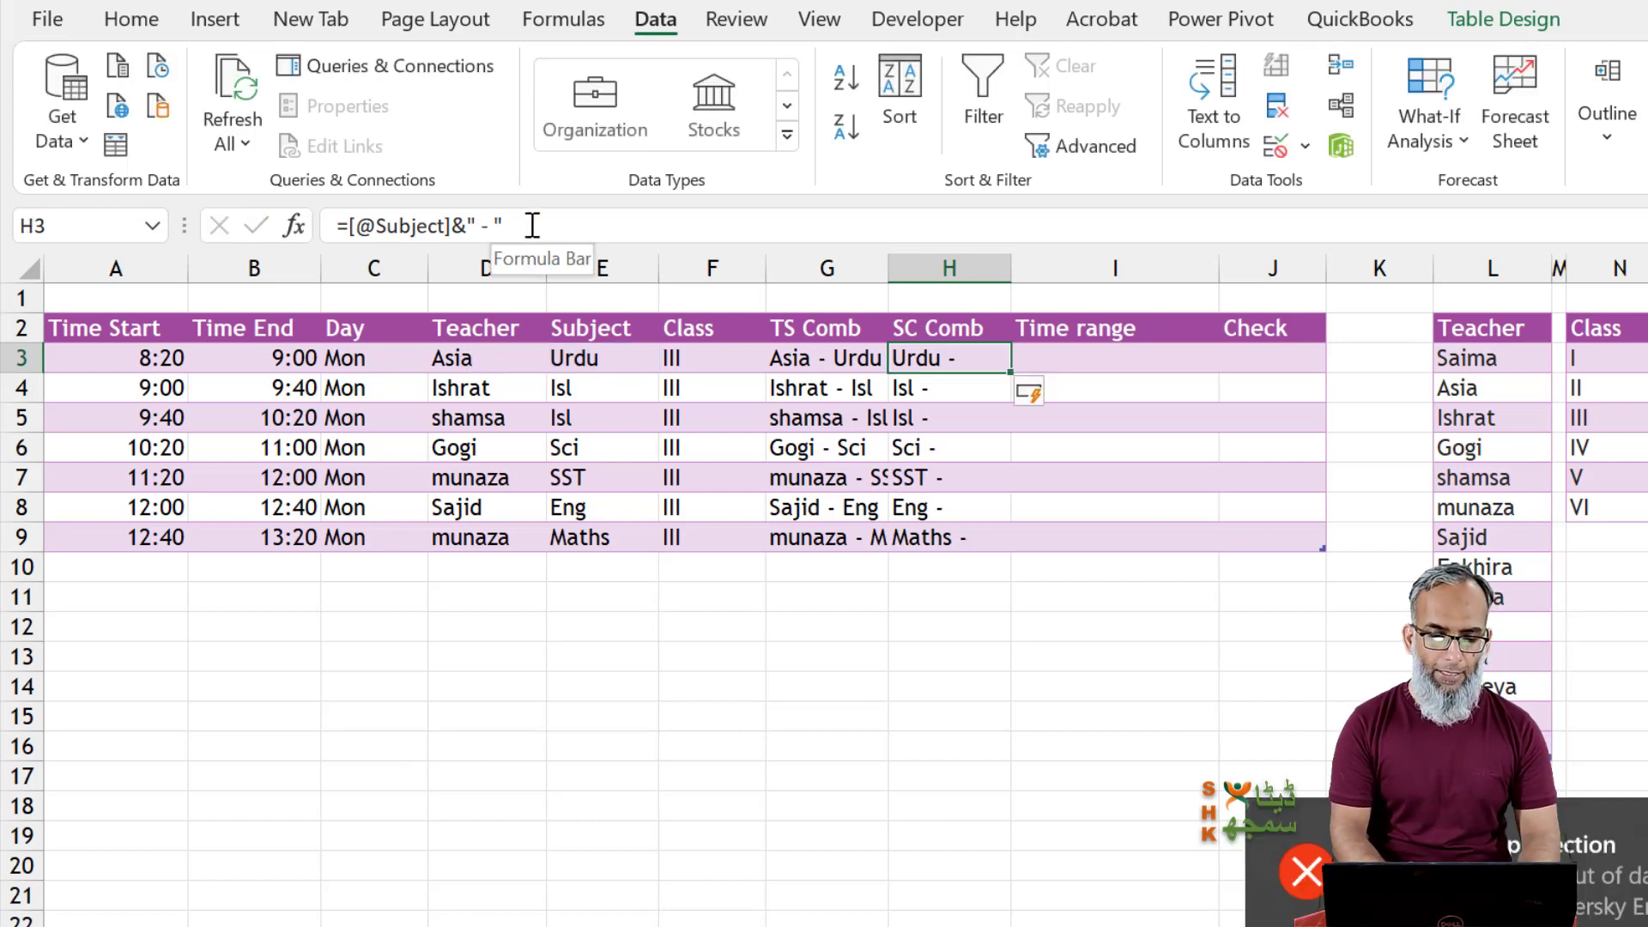
left_click(531, 224)
type("&")
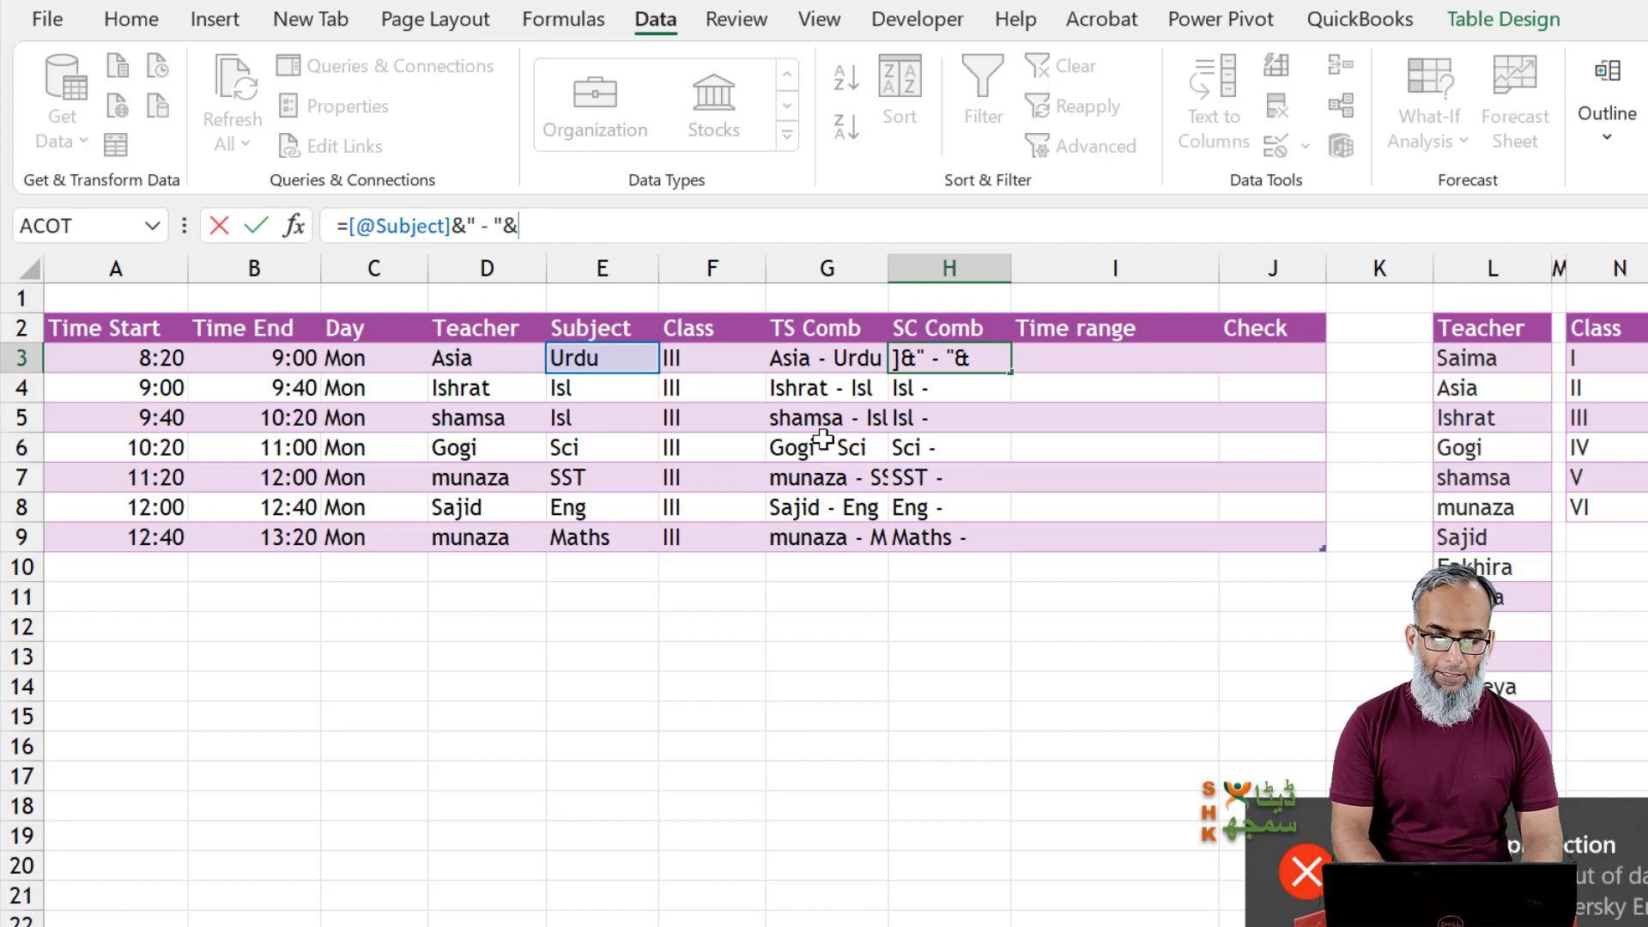
left_click(714, 358)
key("Return")
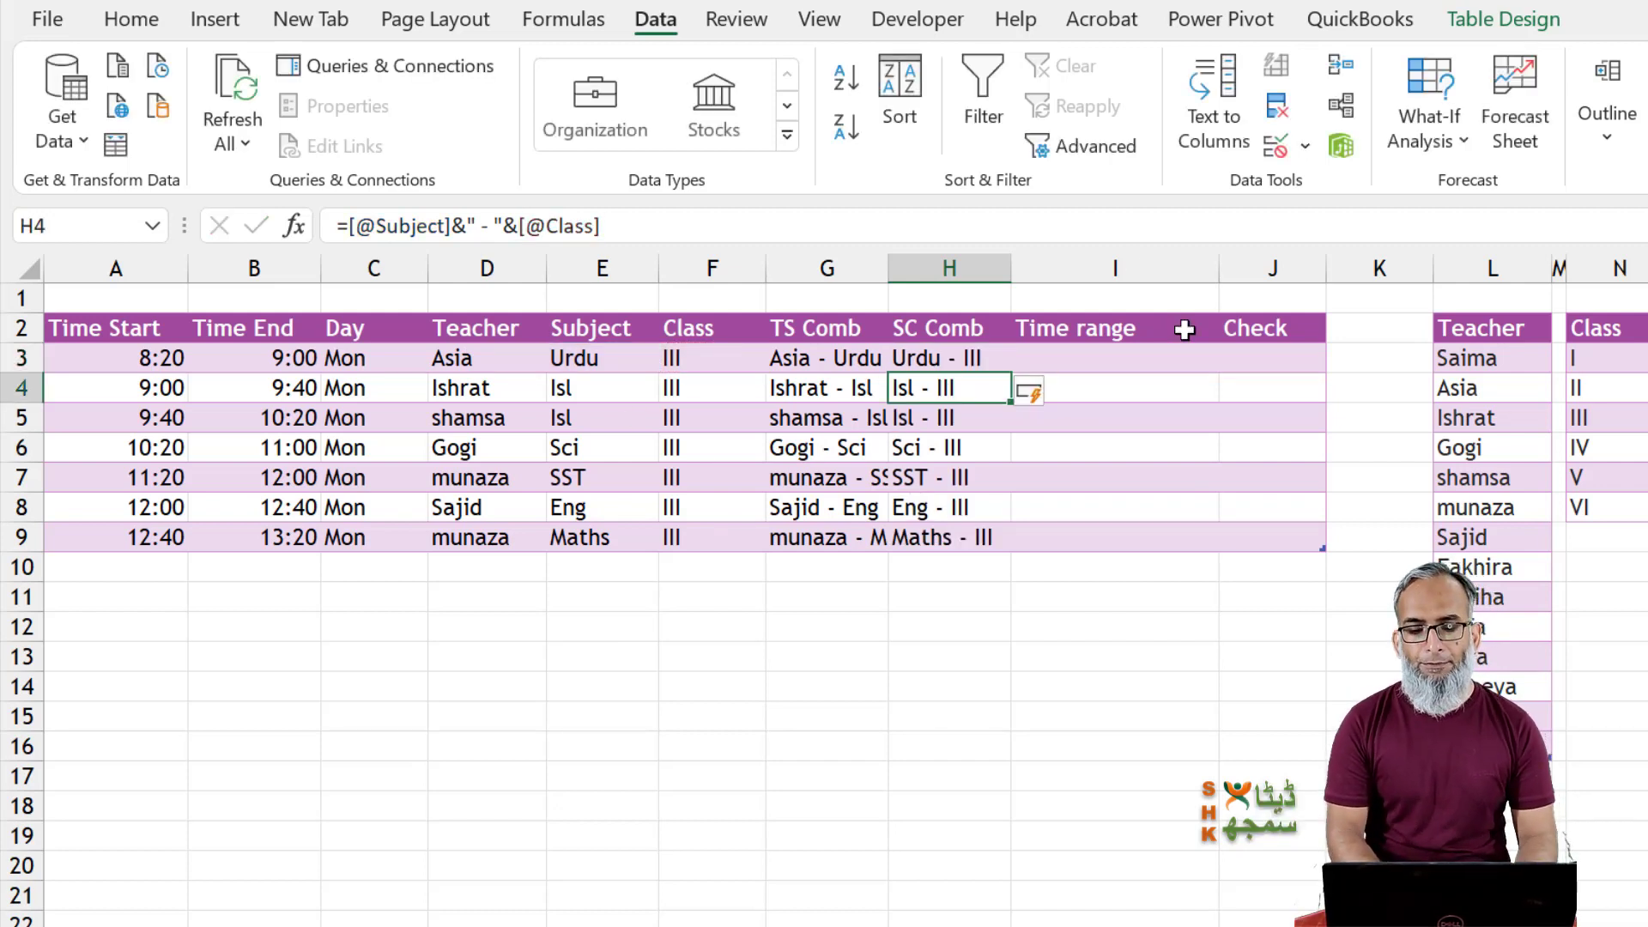
left_click(962, 359)
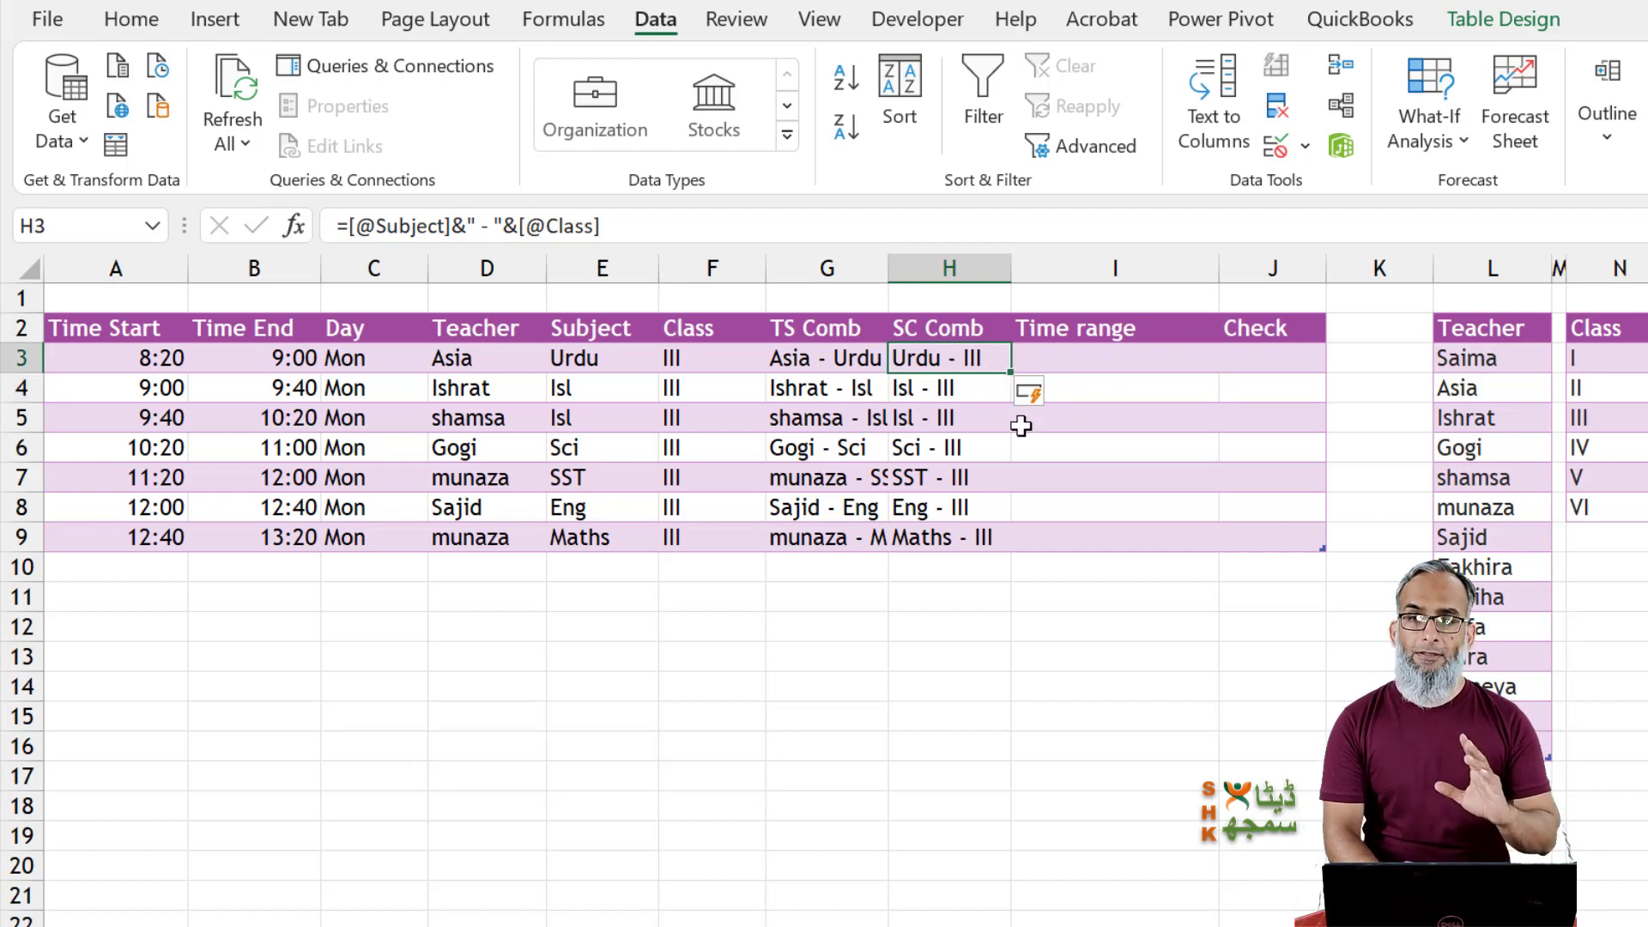
Enter a Time range formula in I3 joining the start and end times: =[@[Time Start]]&" - "&[@[Time End]].
left_click(1123, 355)
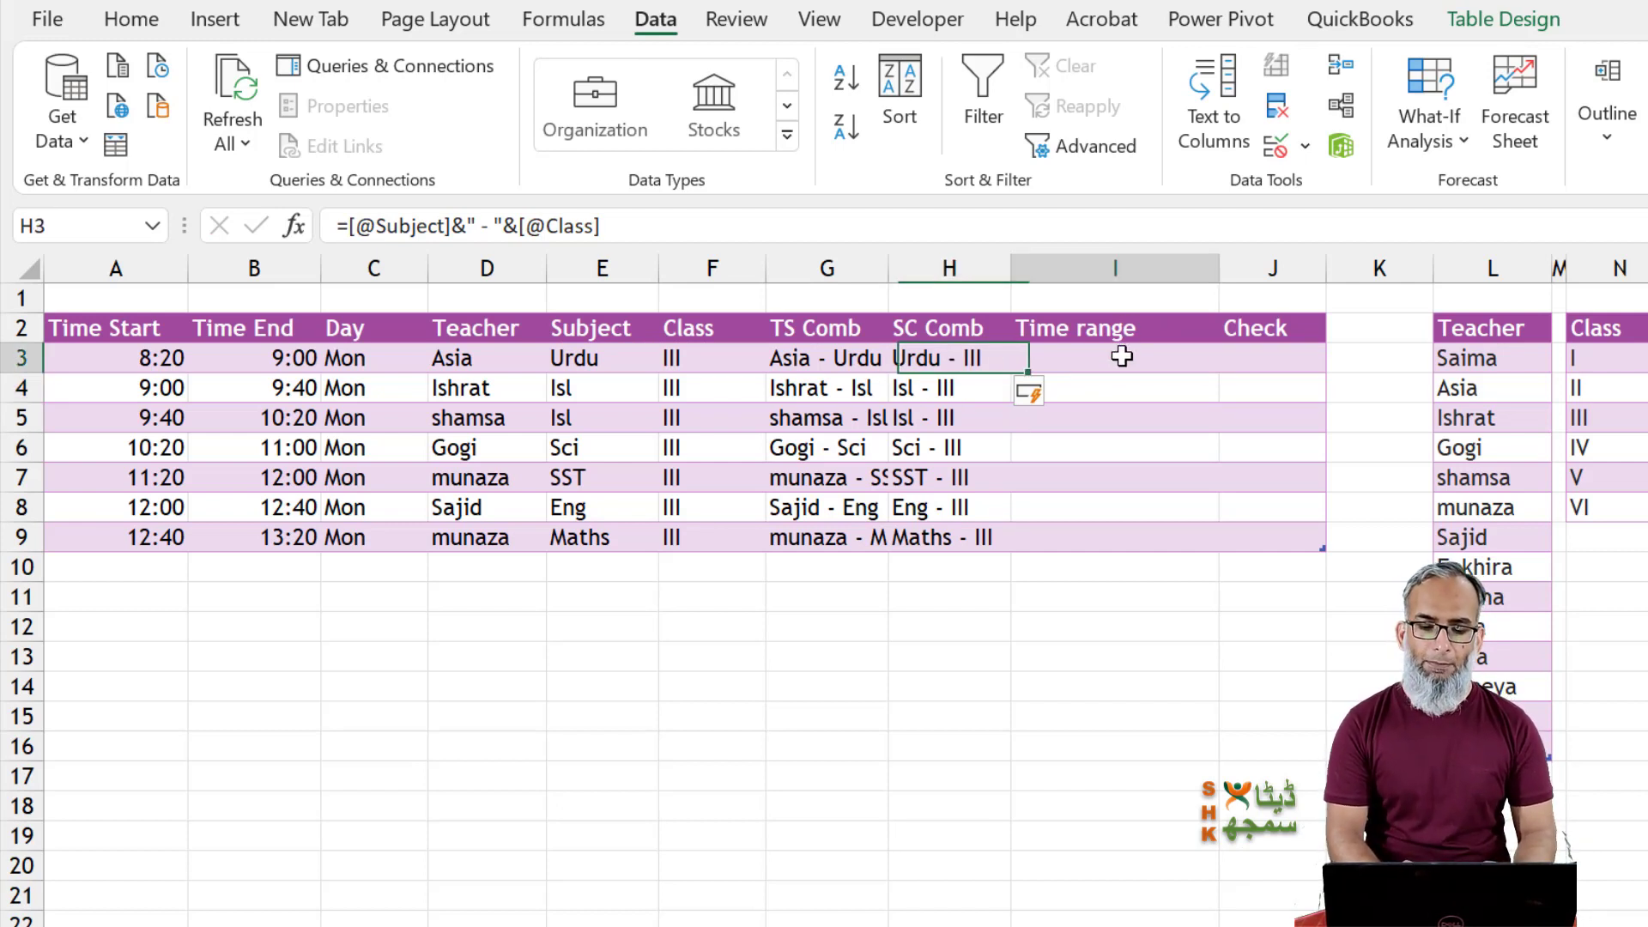
type("=")
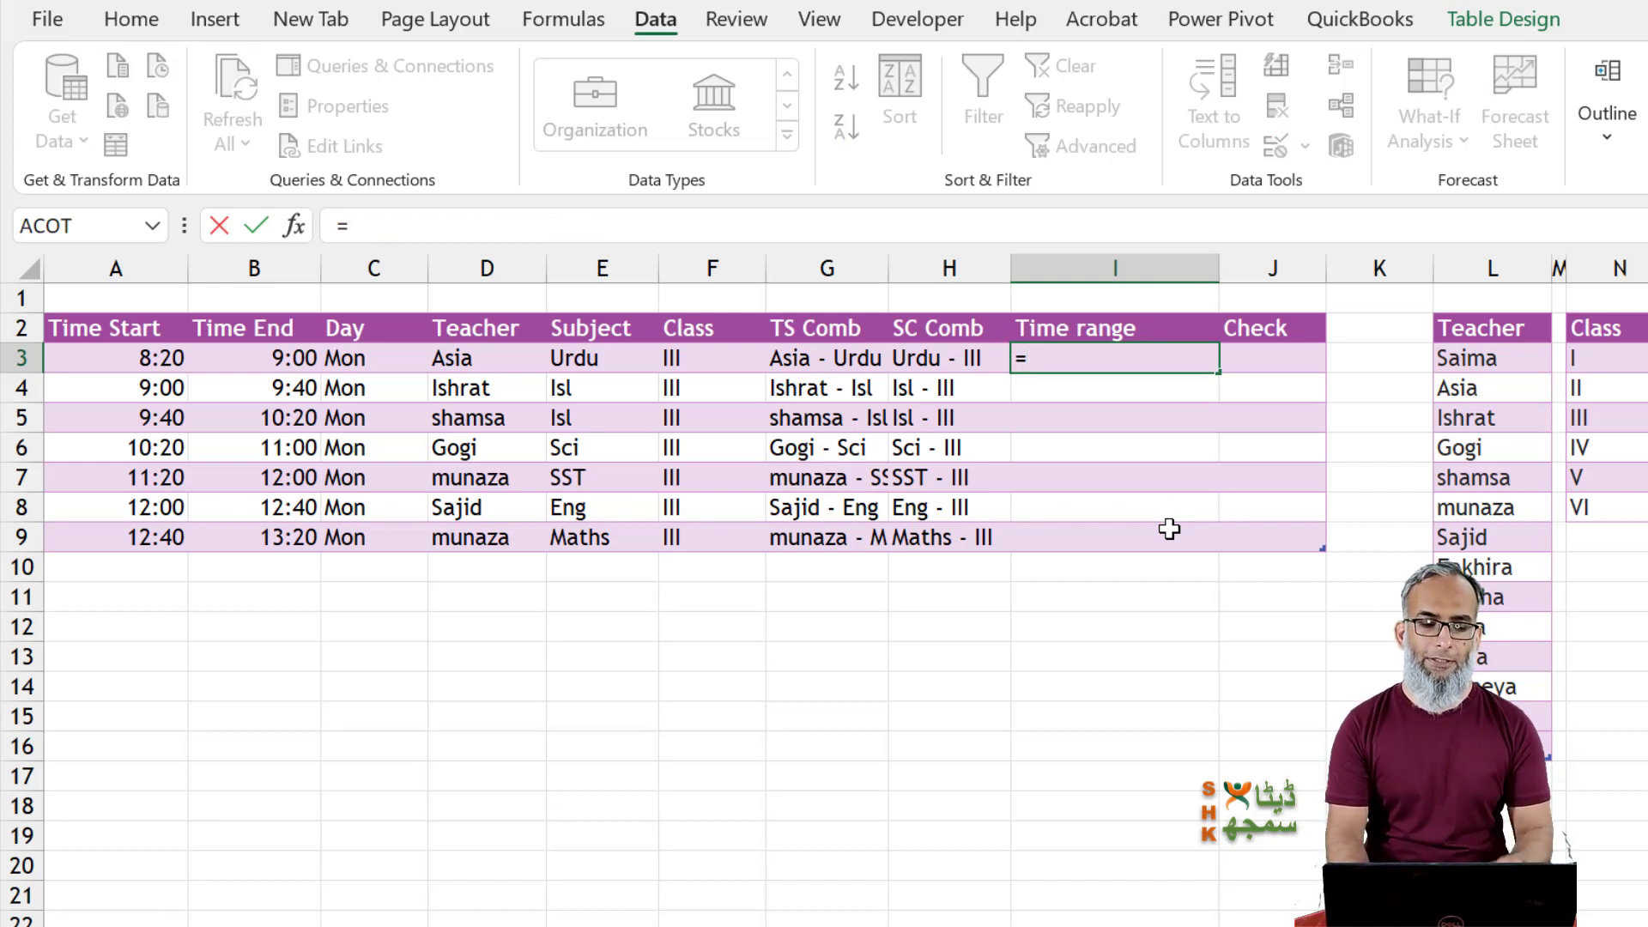
key("Left")
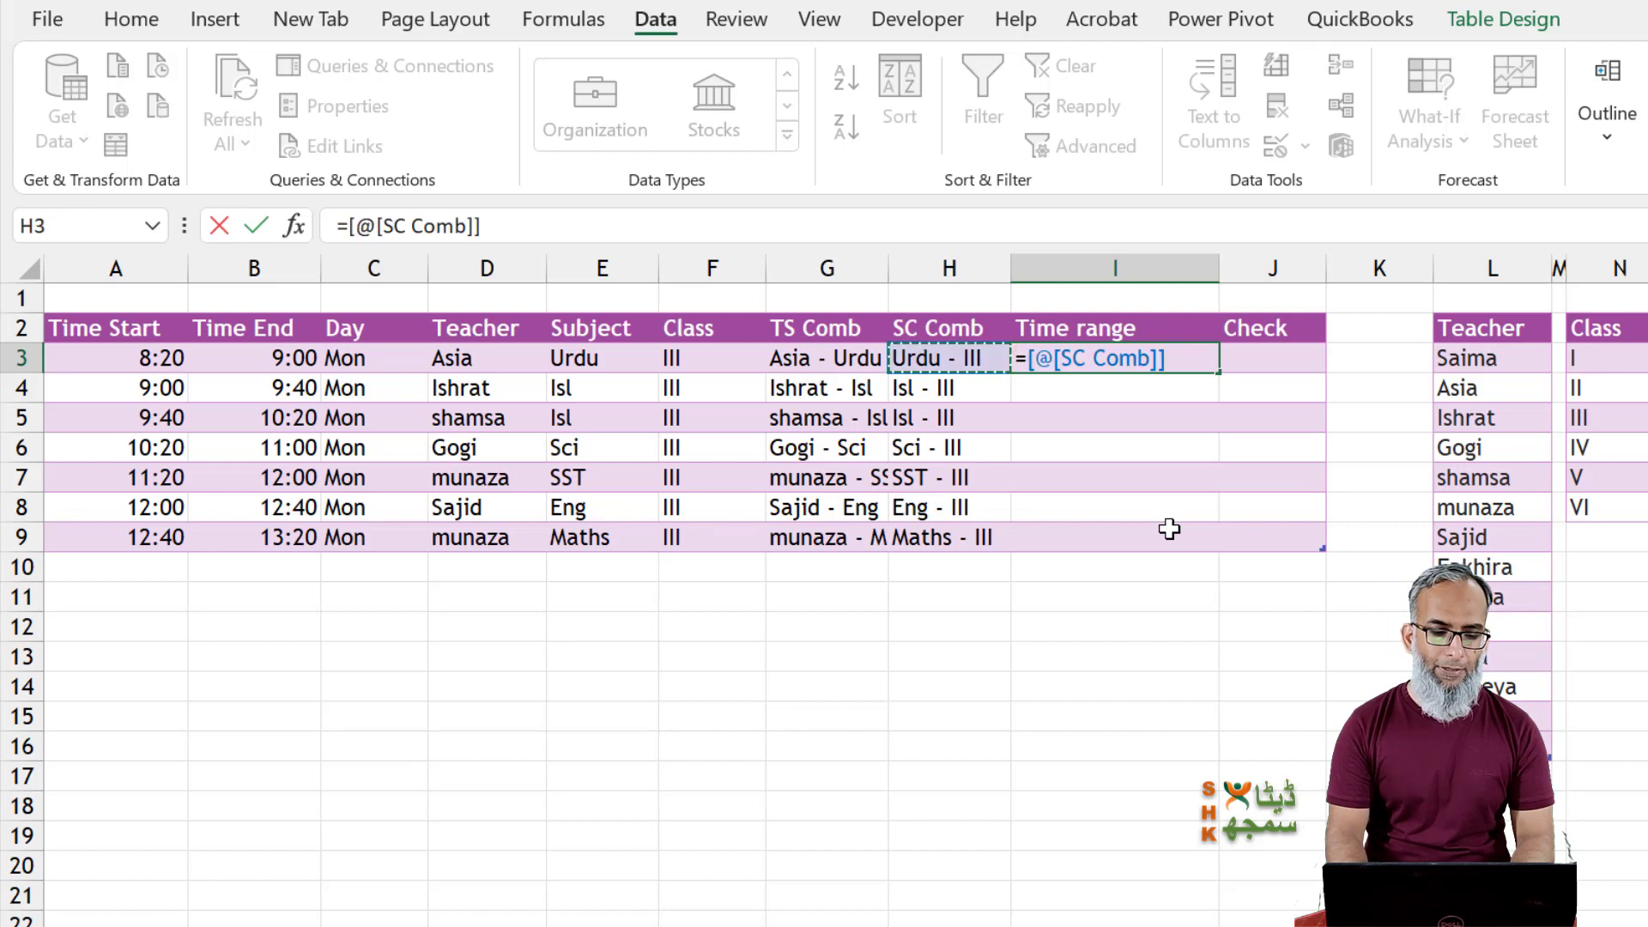
key("ctrl+Left")
type("&")
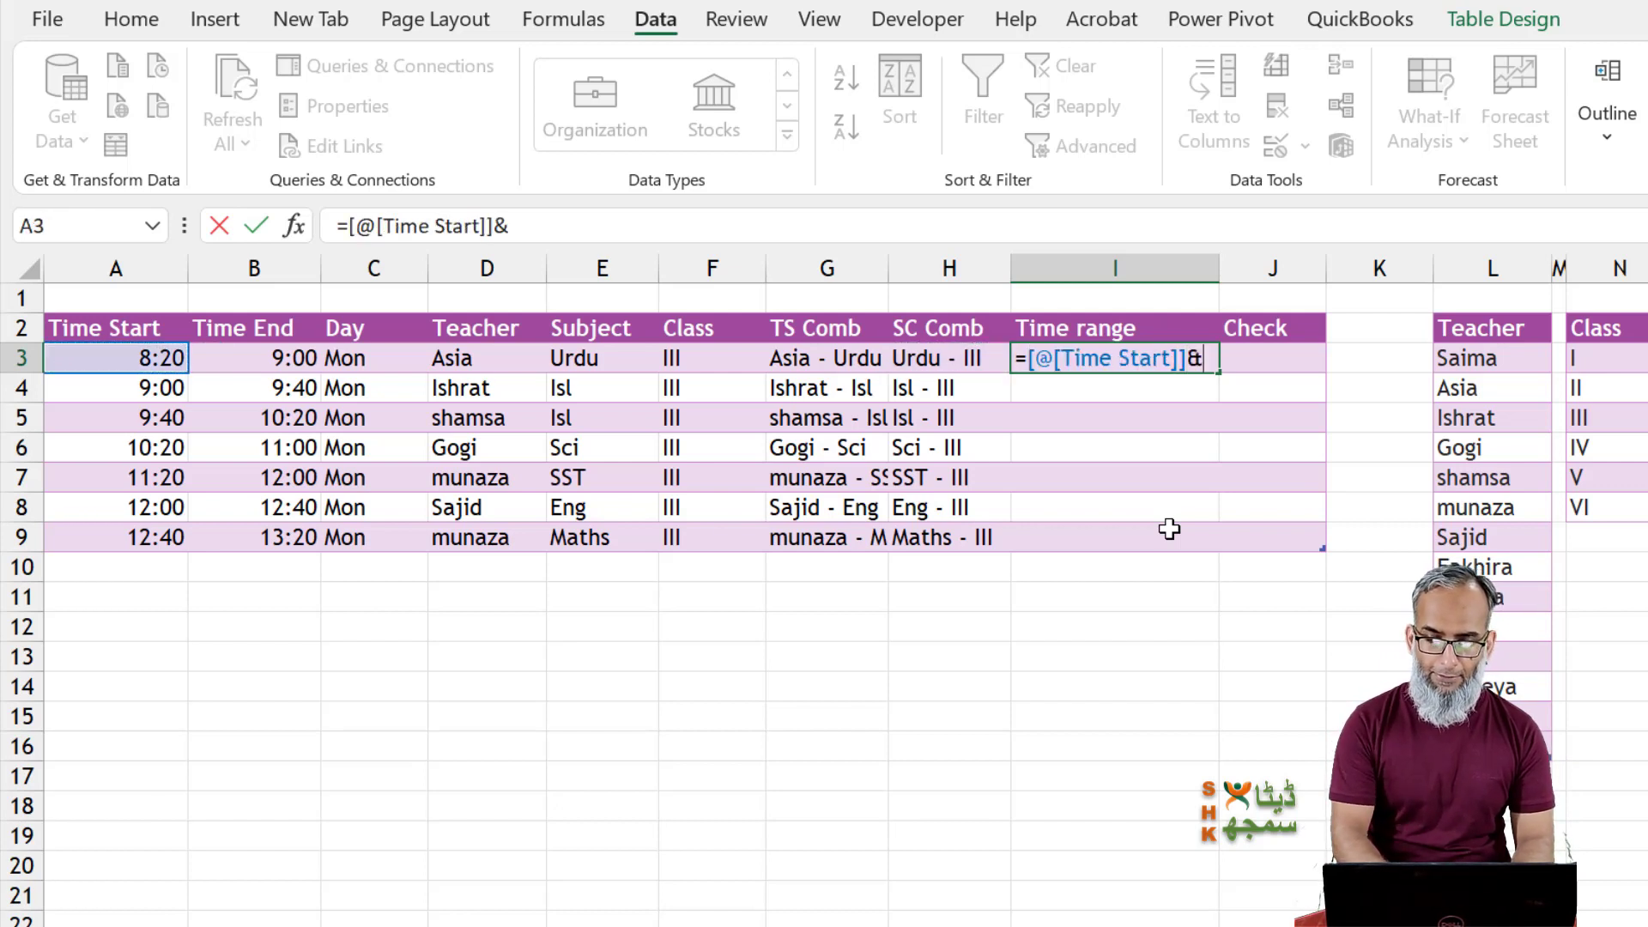
type("\"")
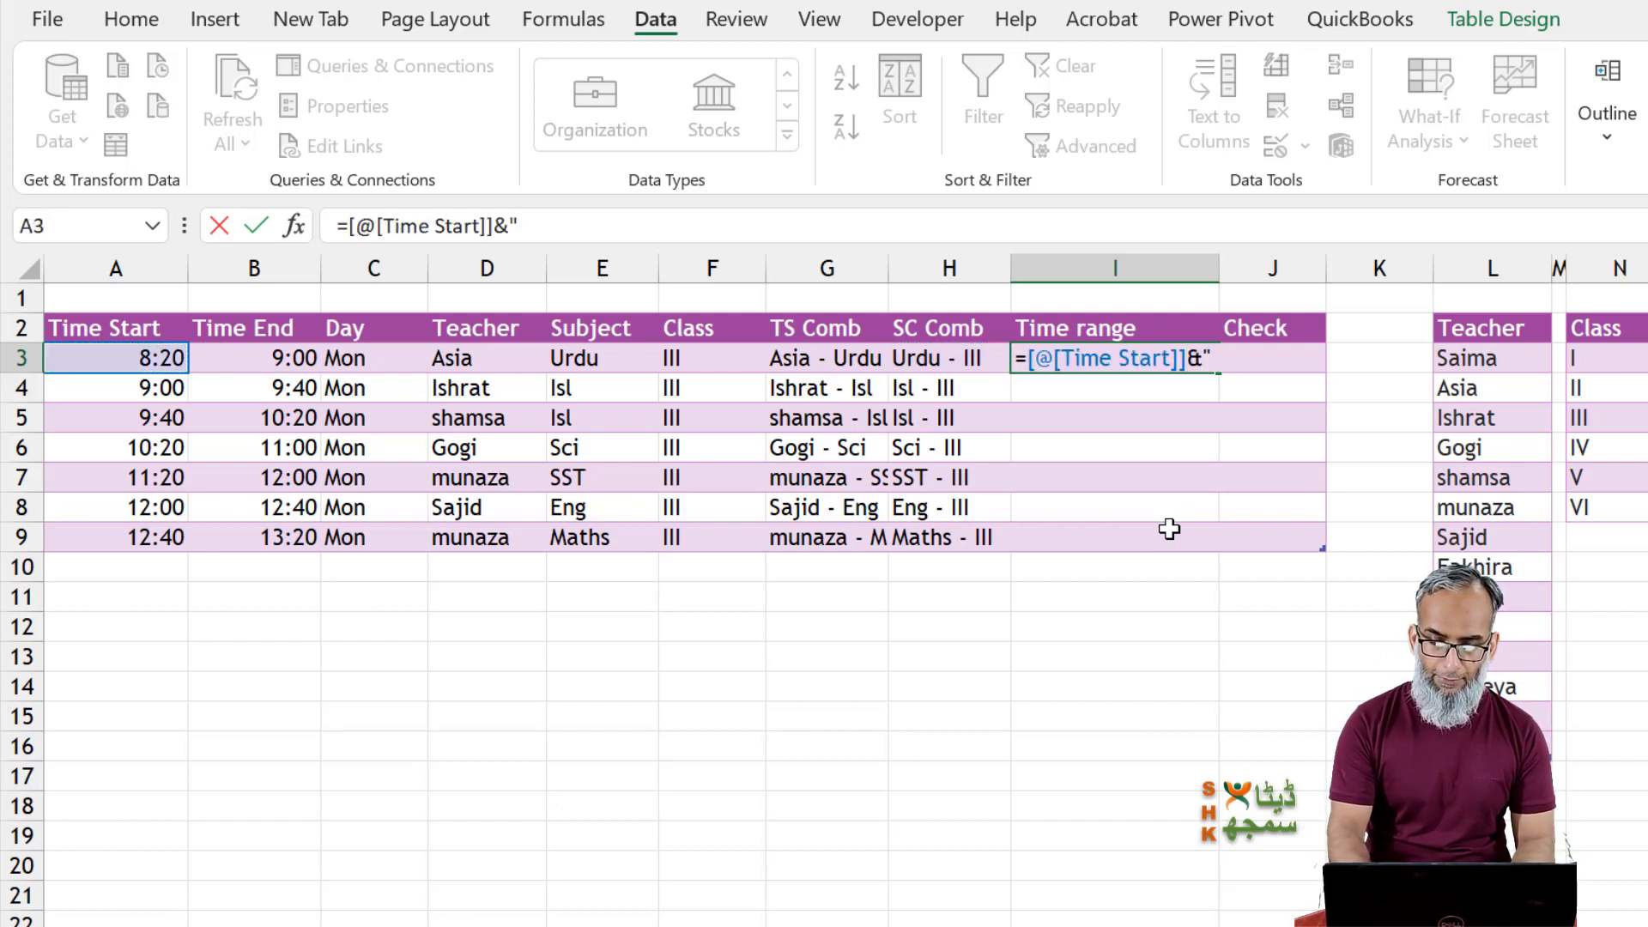
type(" - \"")
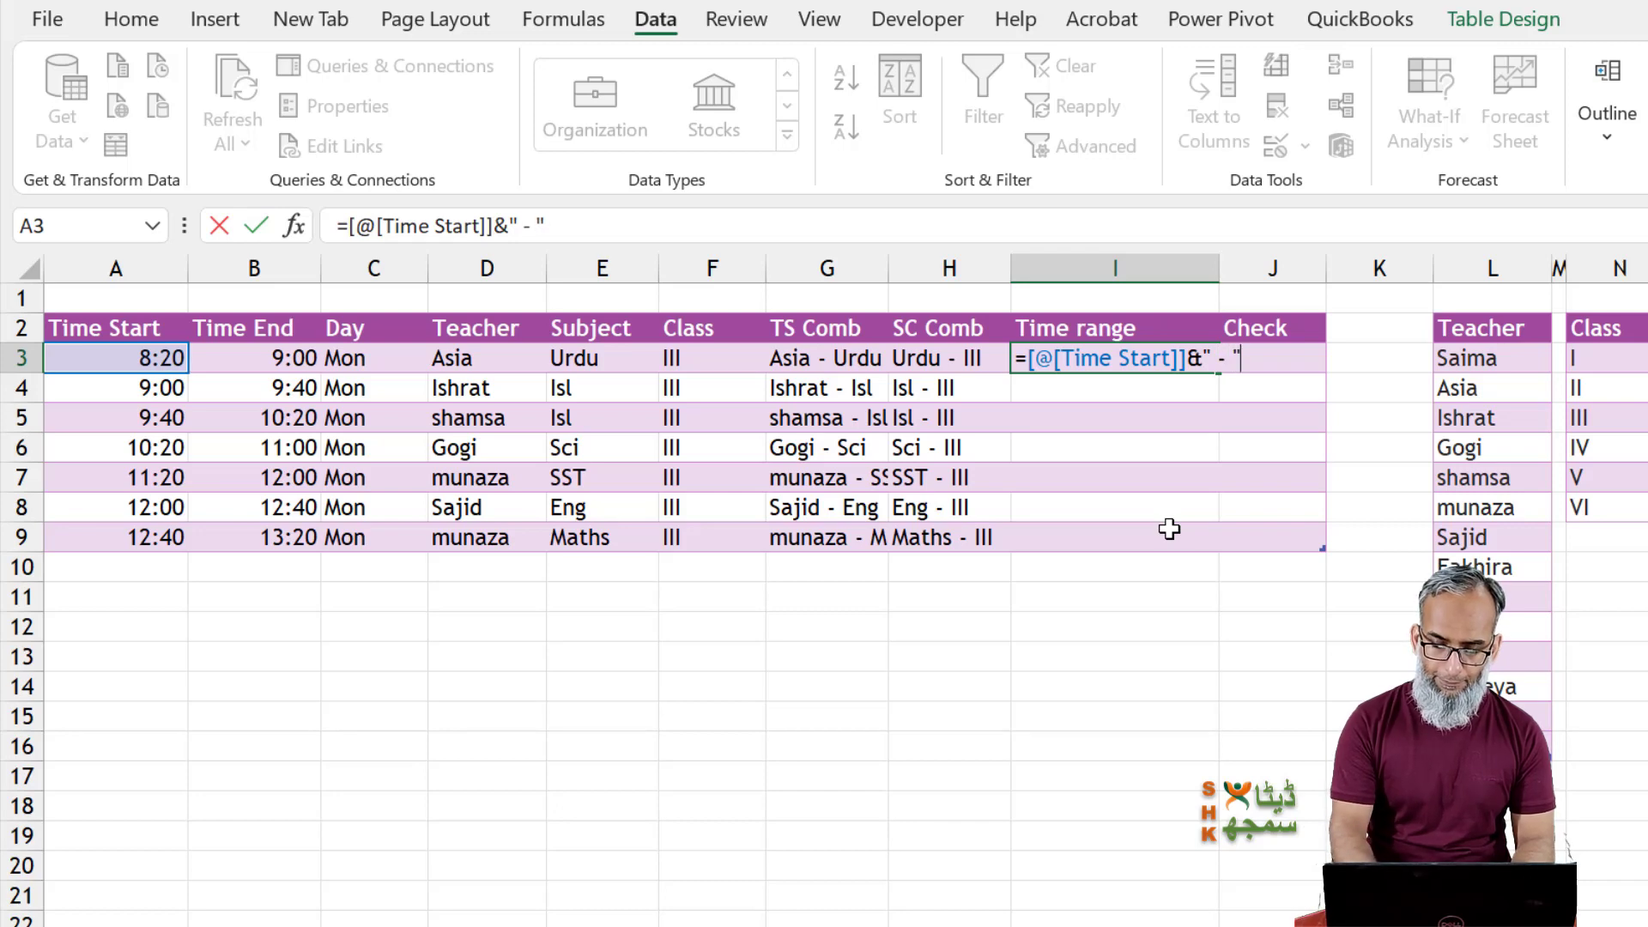
type("&")
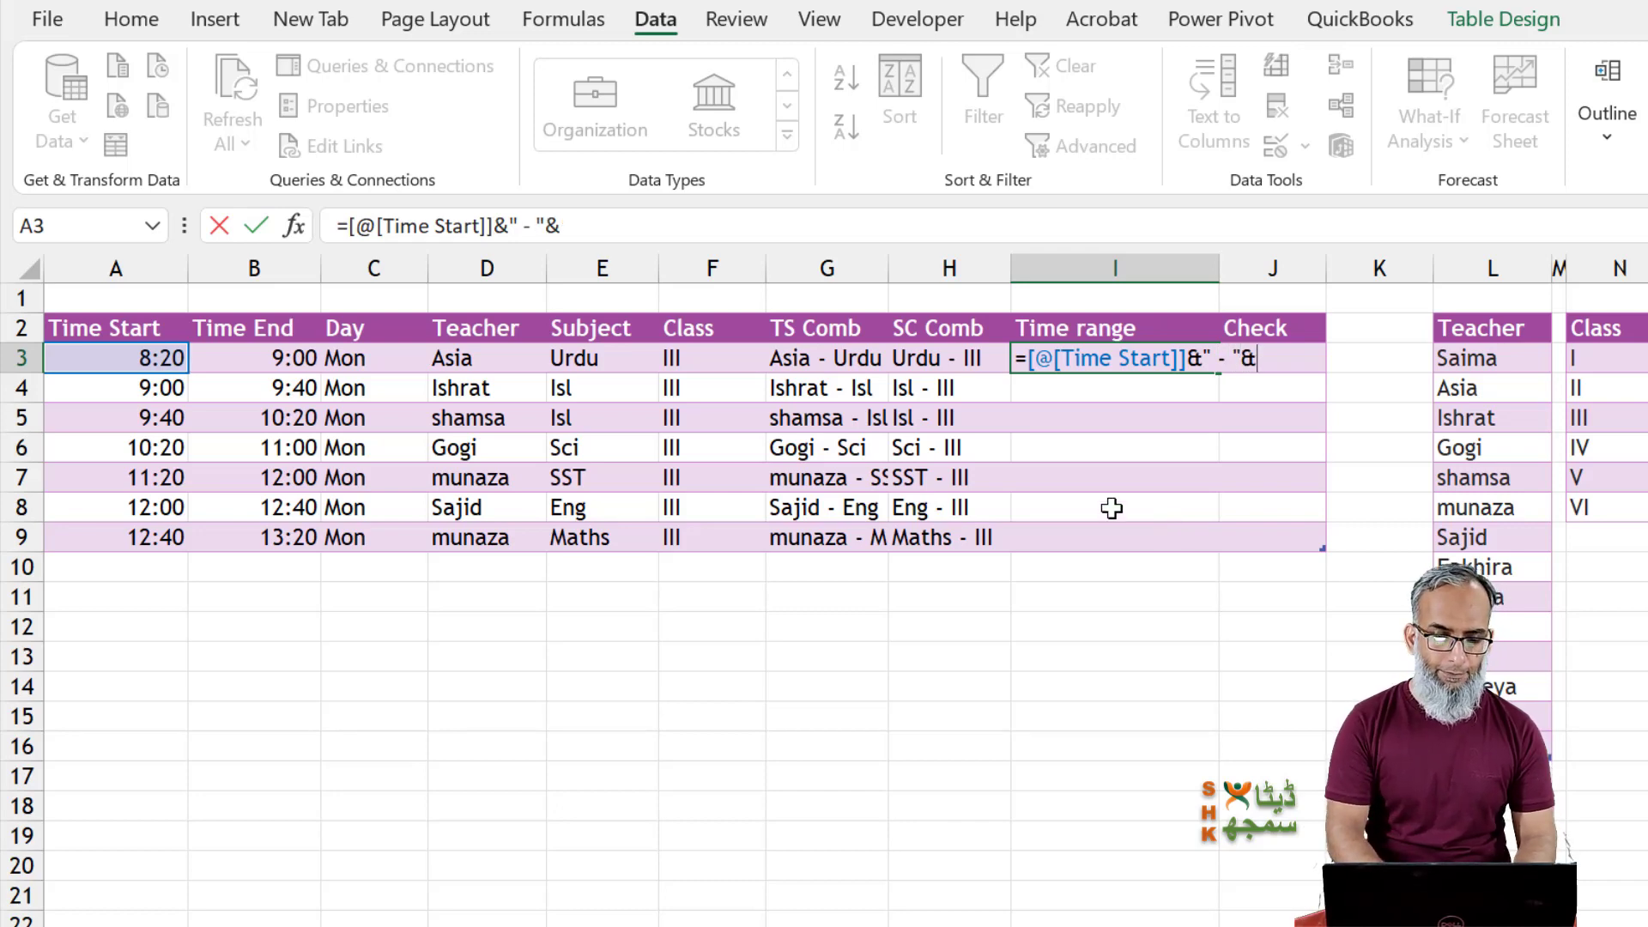
left_click(284, 358)
key("Return")
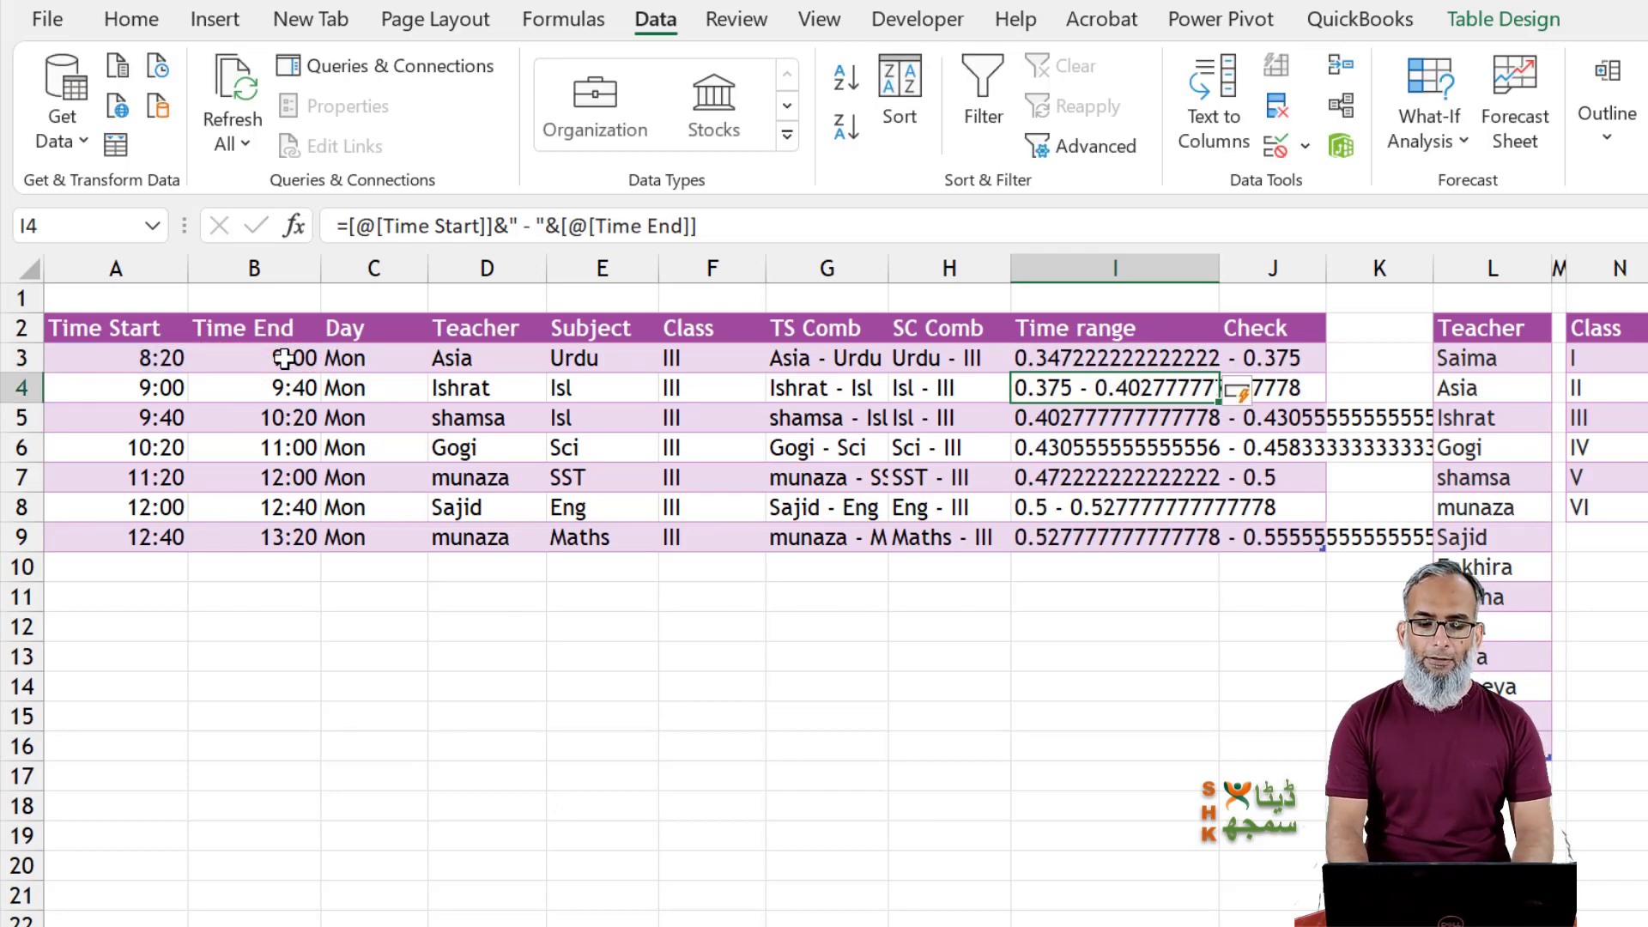
Wrap the Time Start reference of the formula in I3 in TEXT with the format "hh:mm".
key("Up")
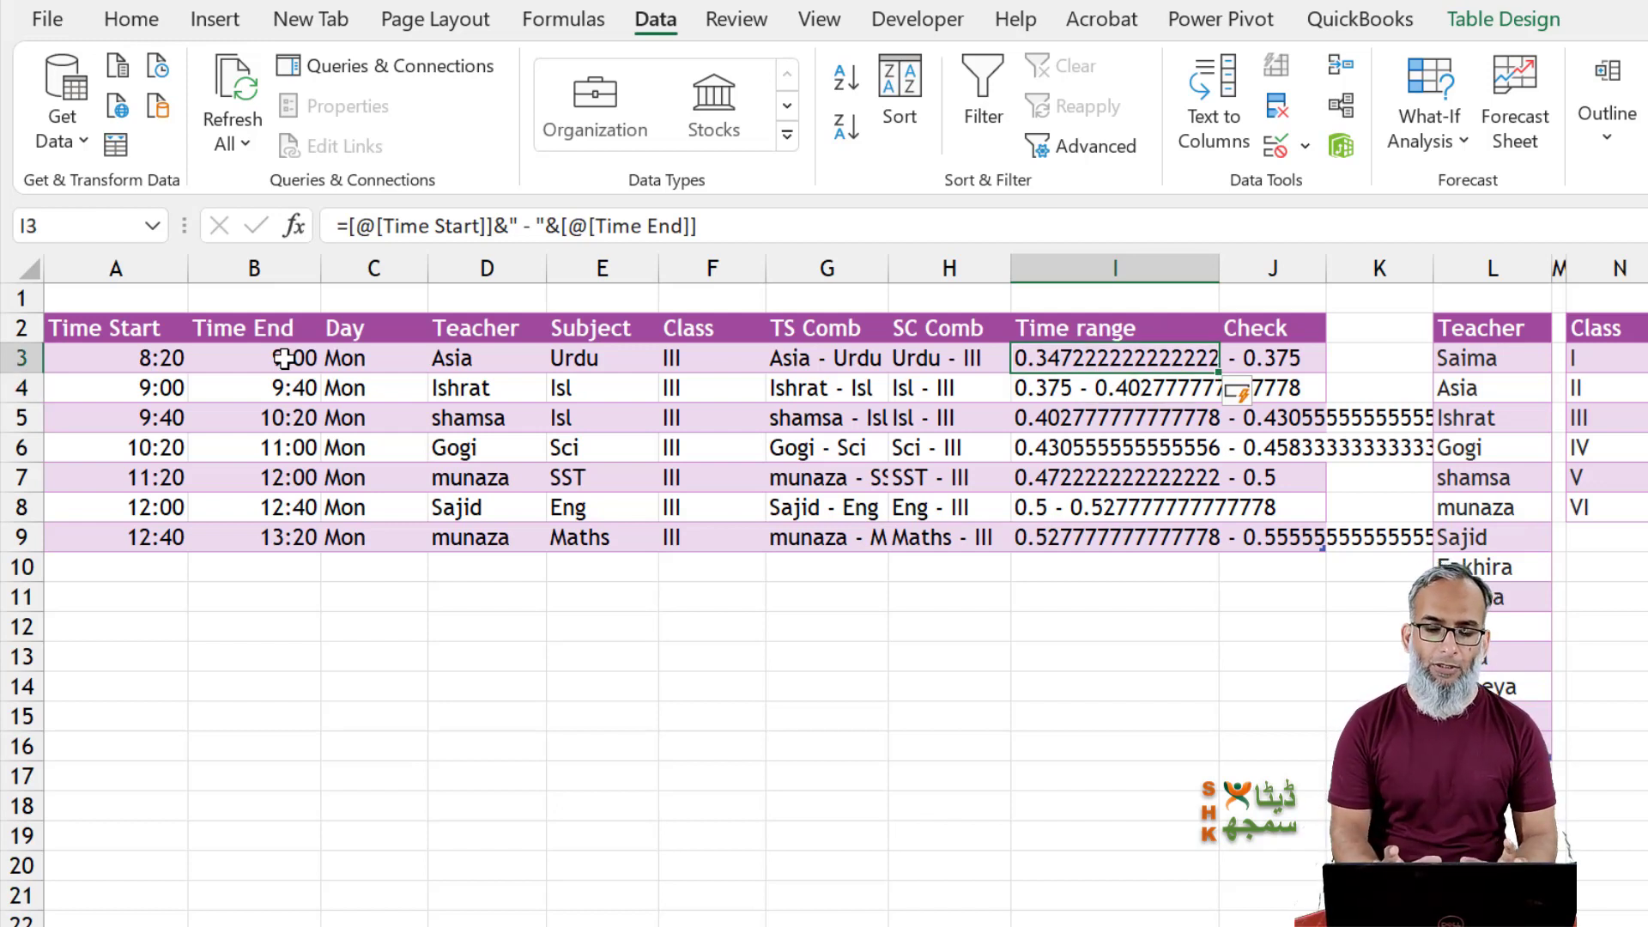
left_click(351, 234)
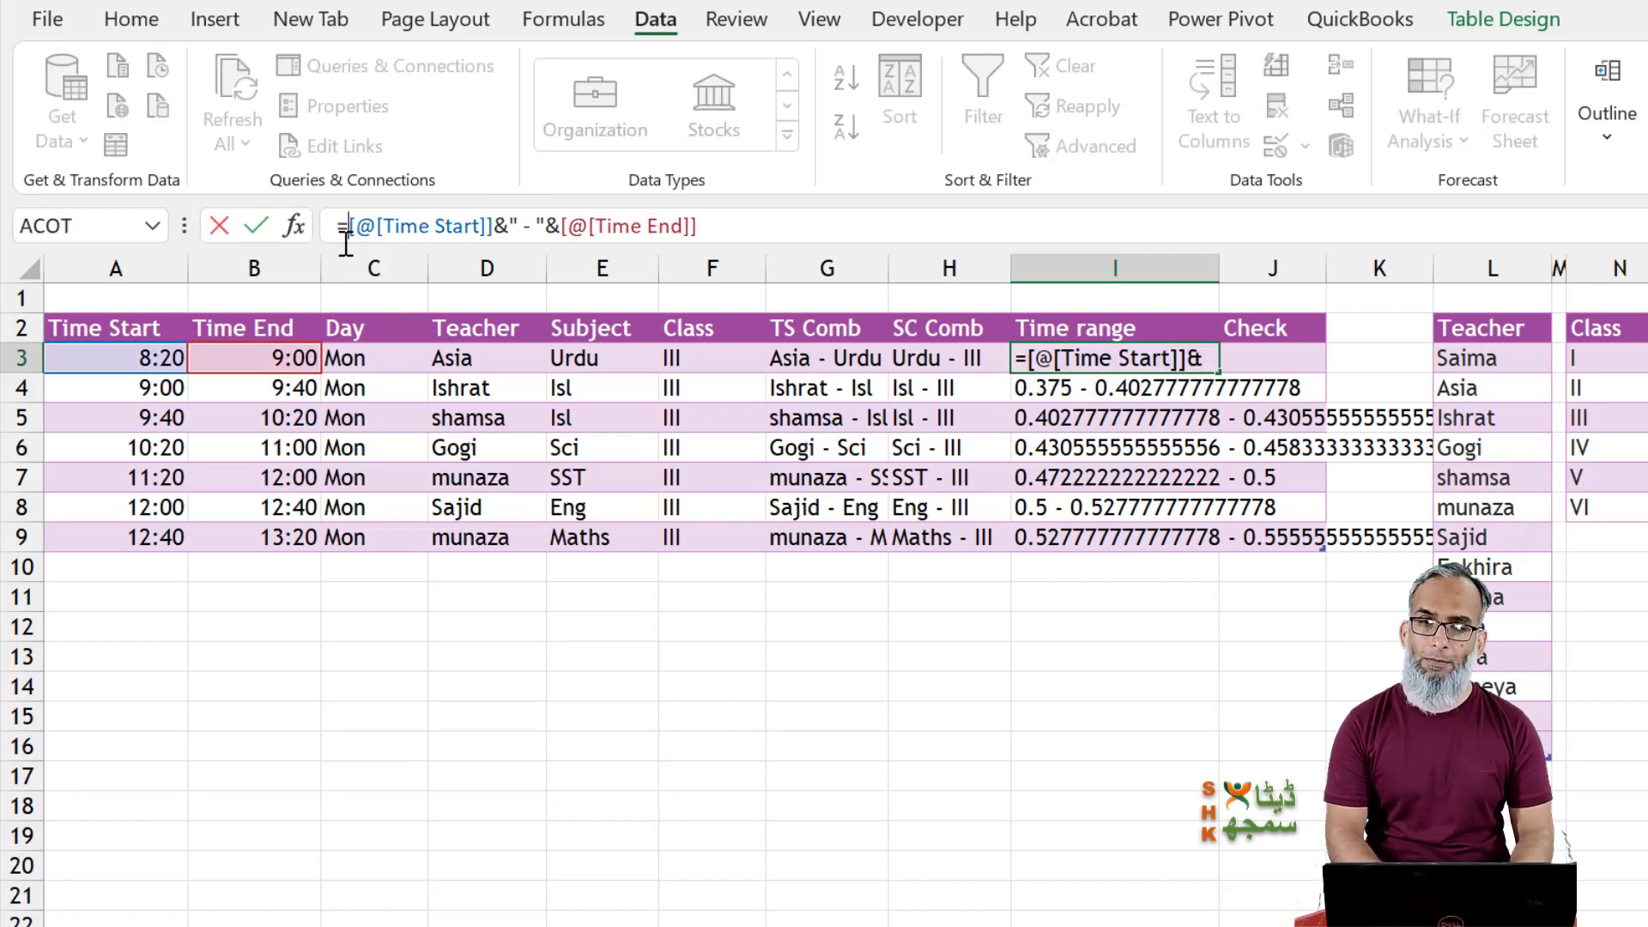
type("text")
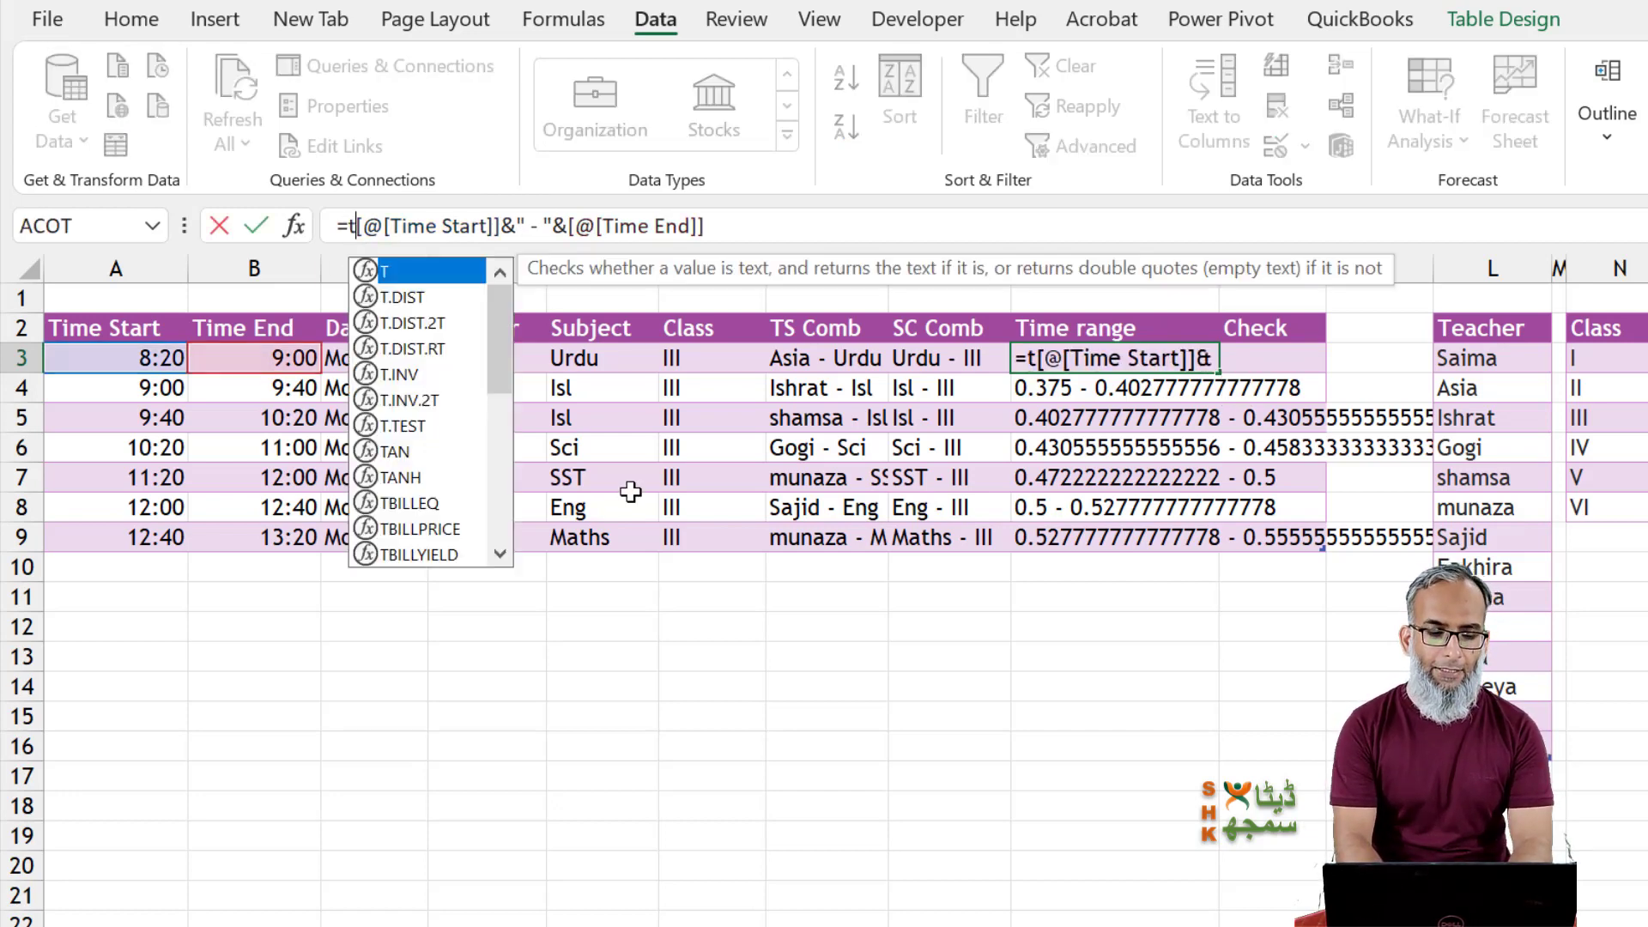
type("(")
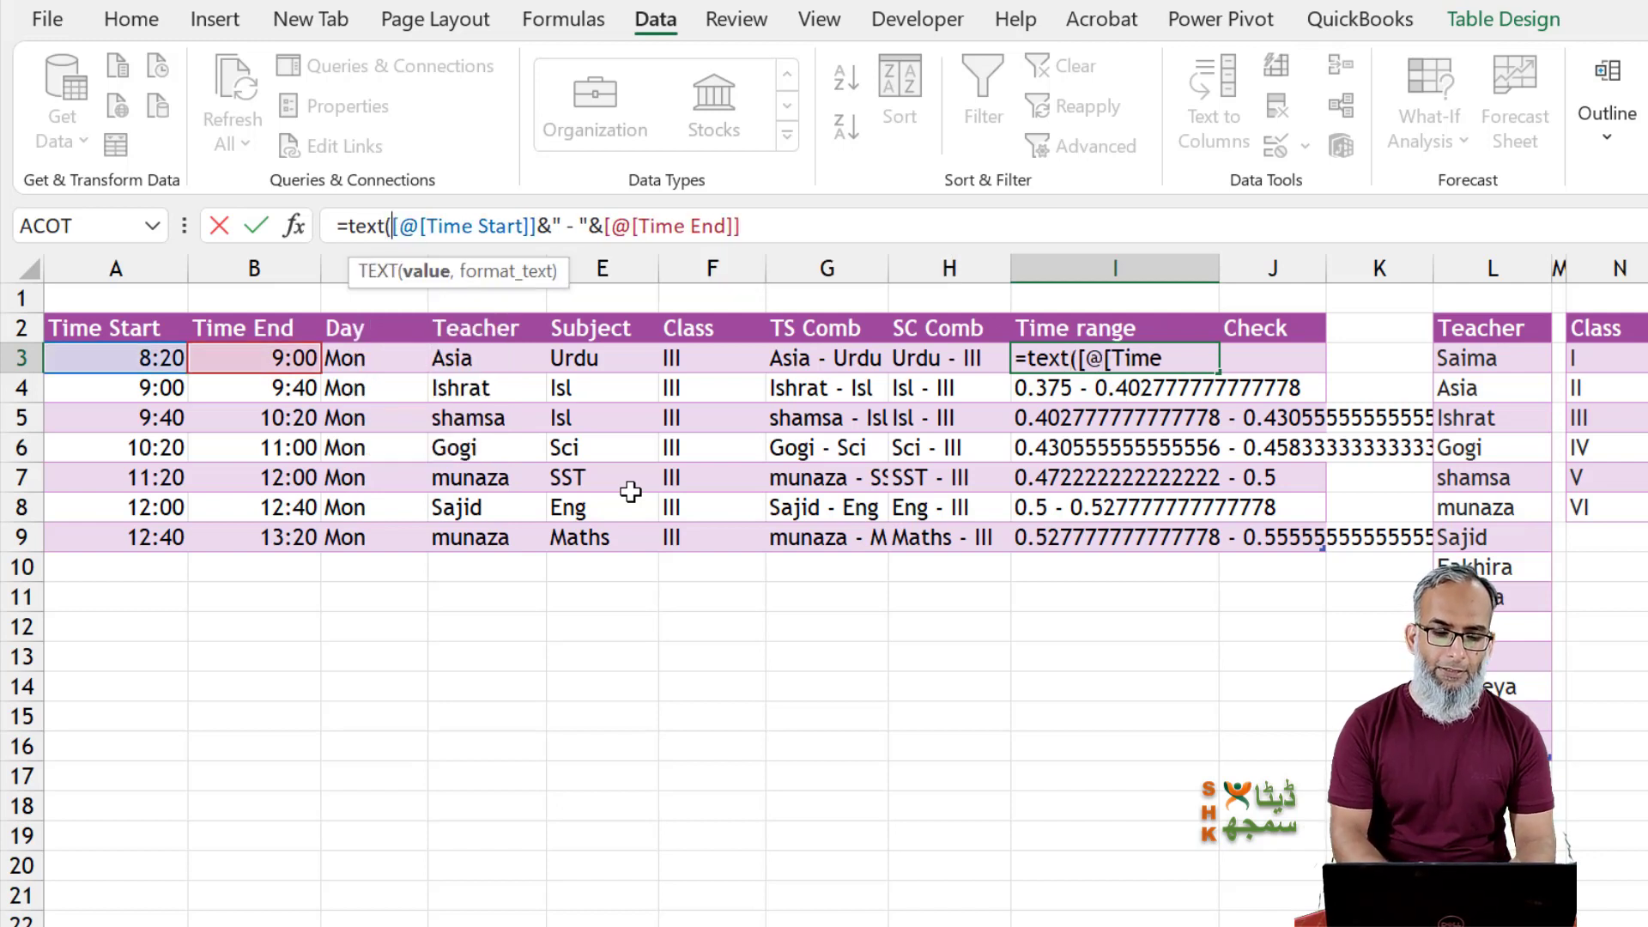
left_click(537, 230)
type(",")
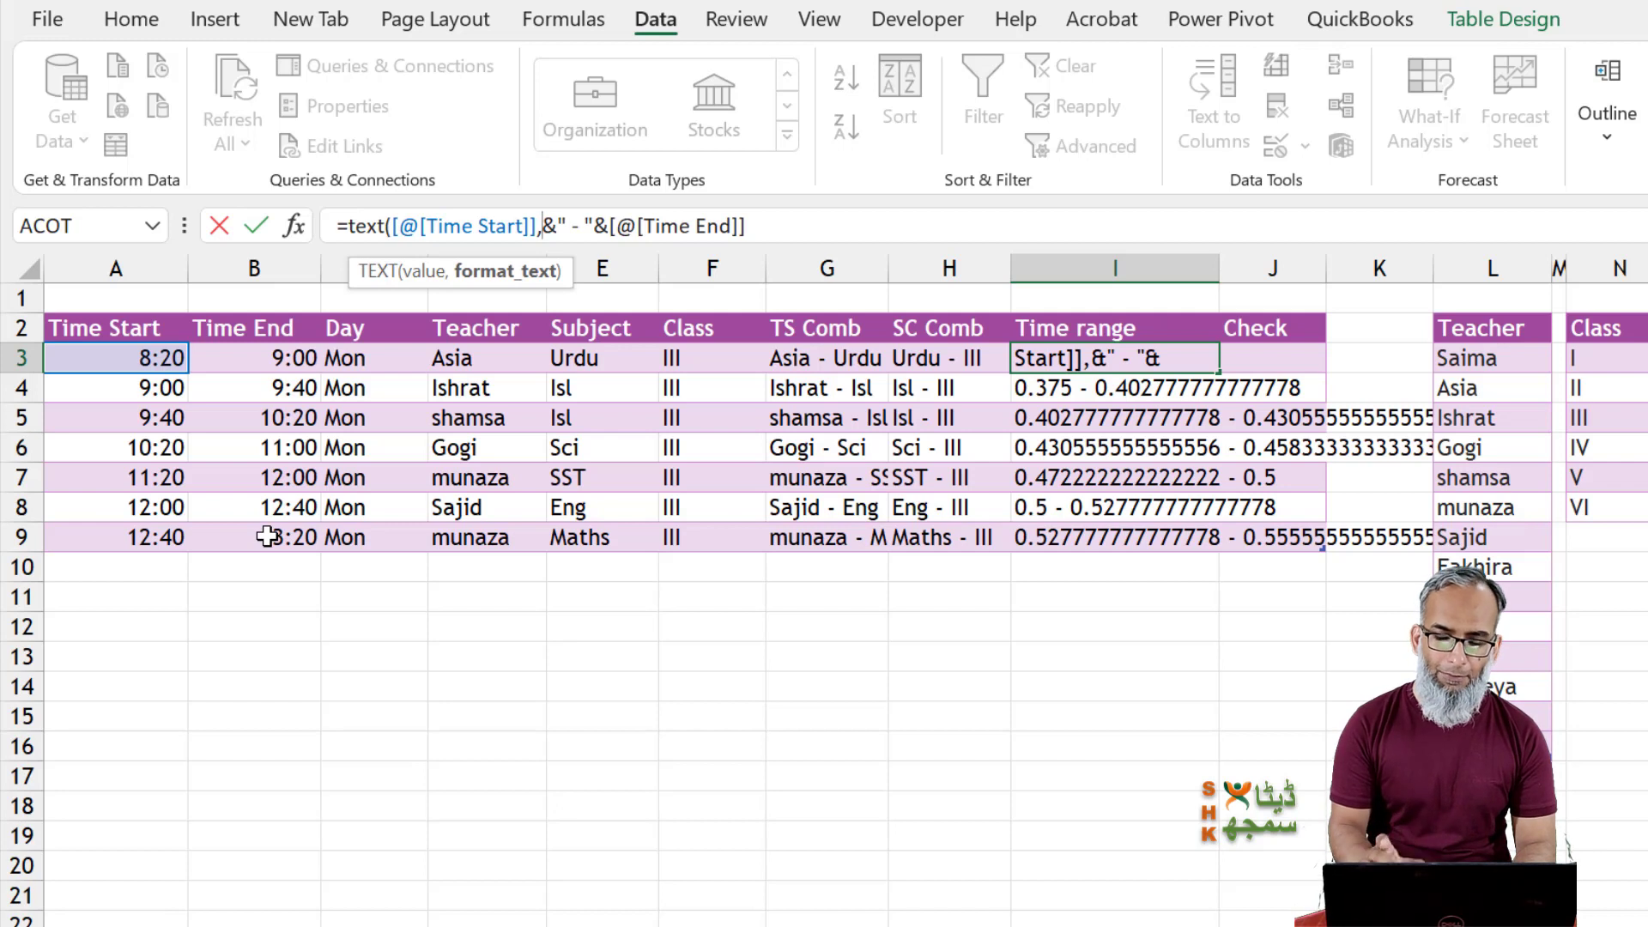
type("\"hh")
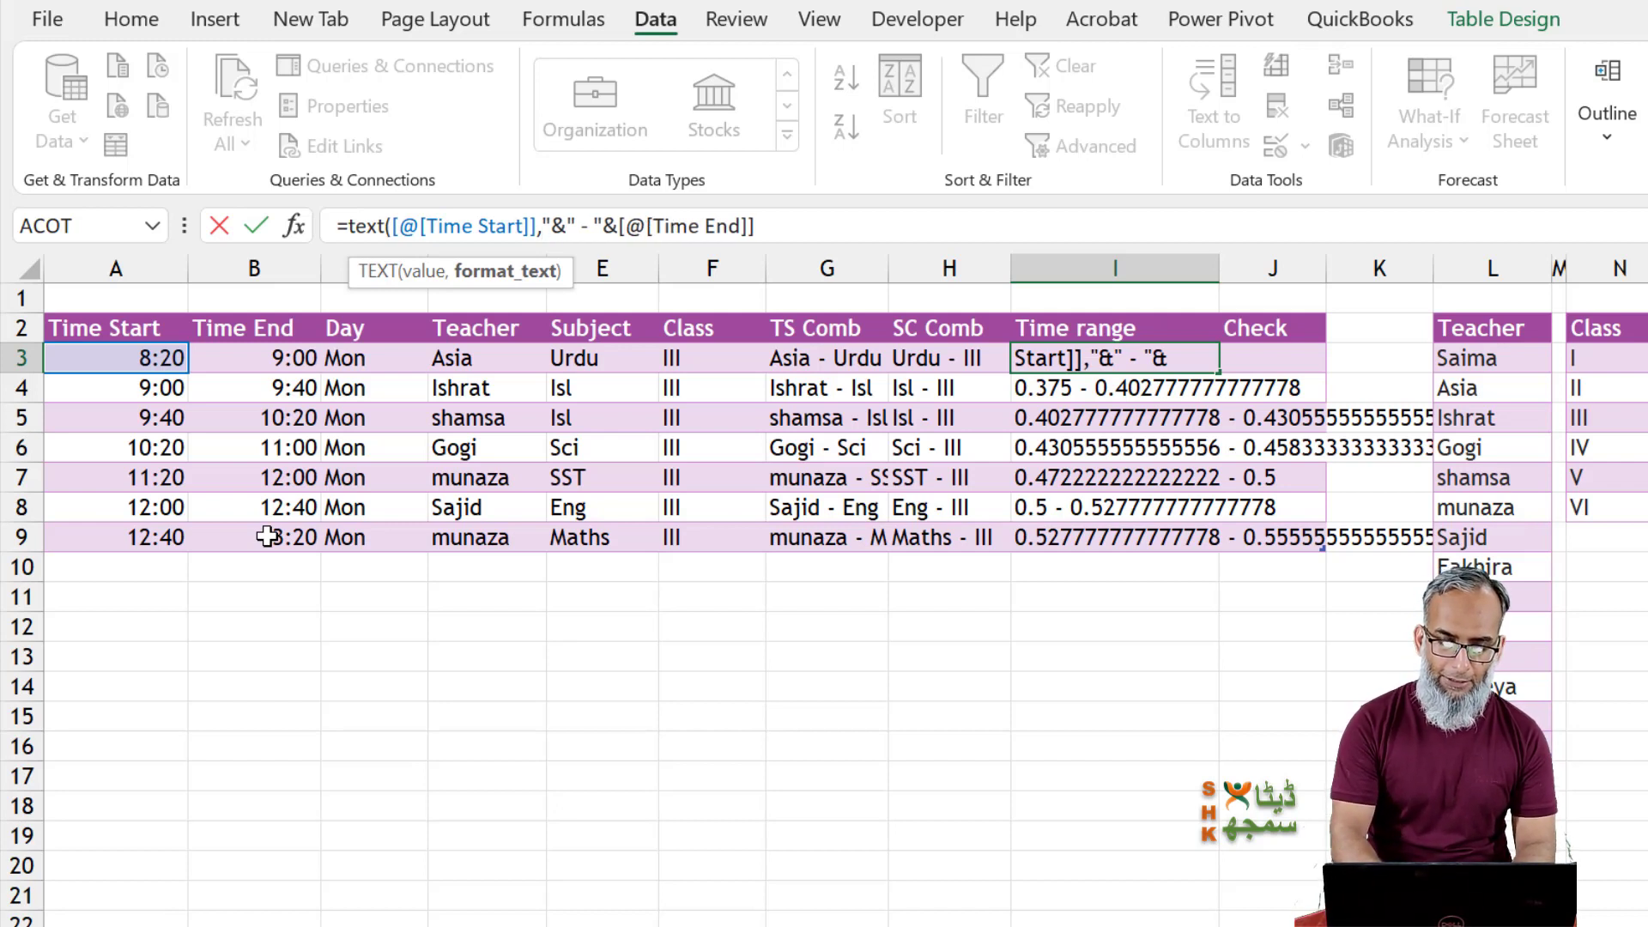
type(":mm\"")
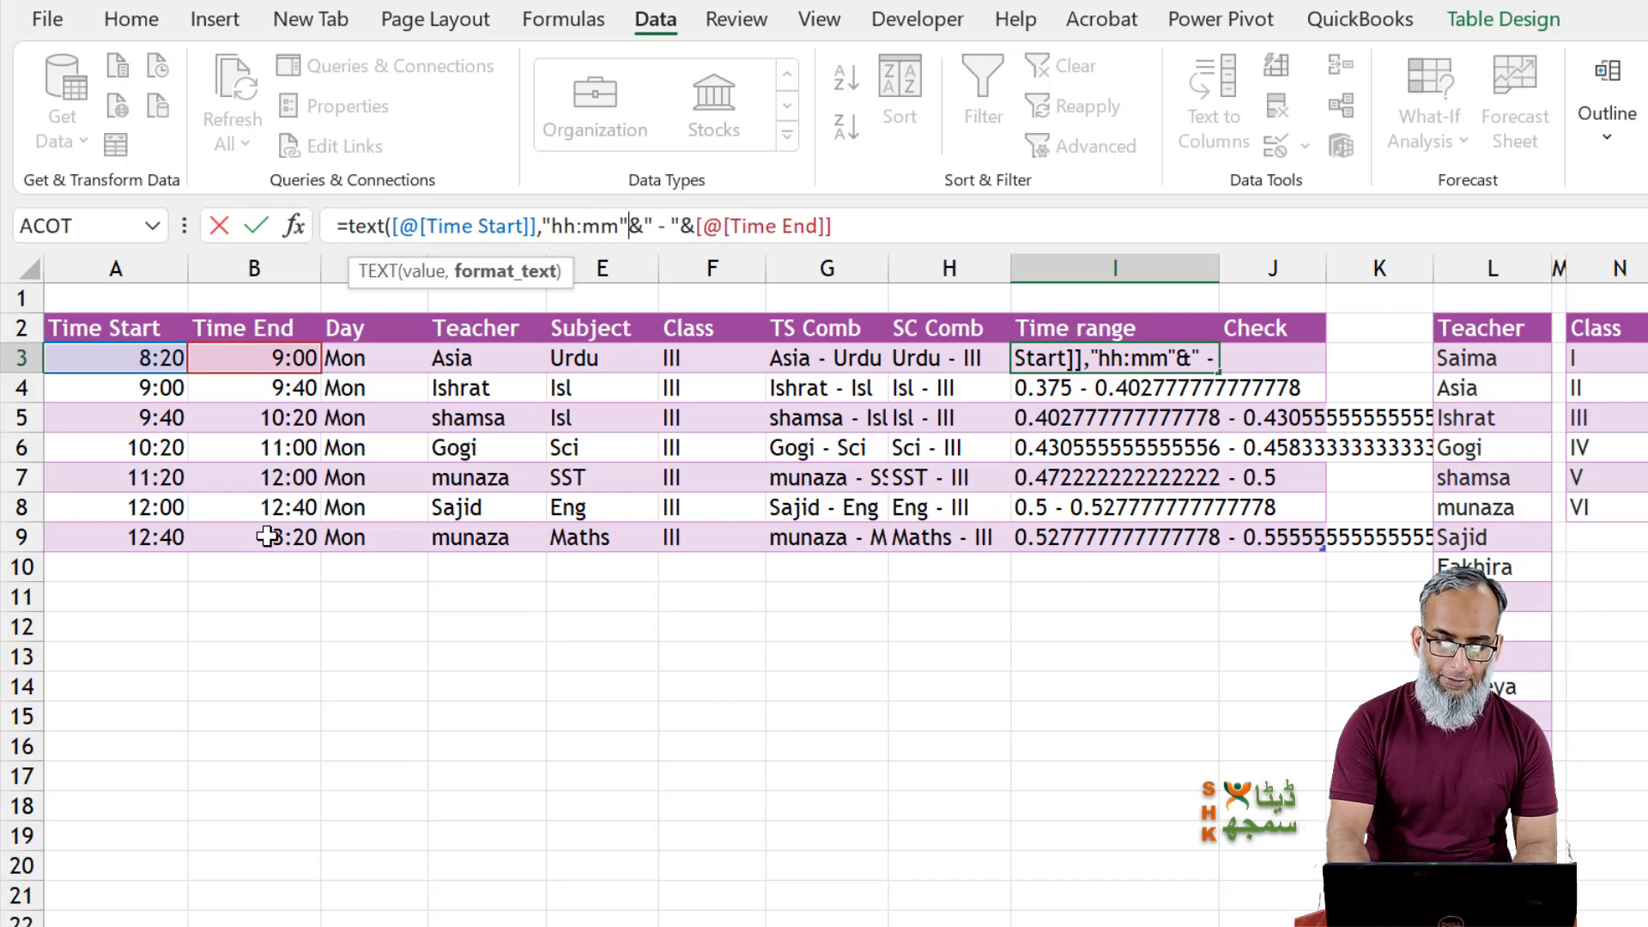
type(")")
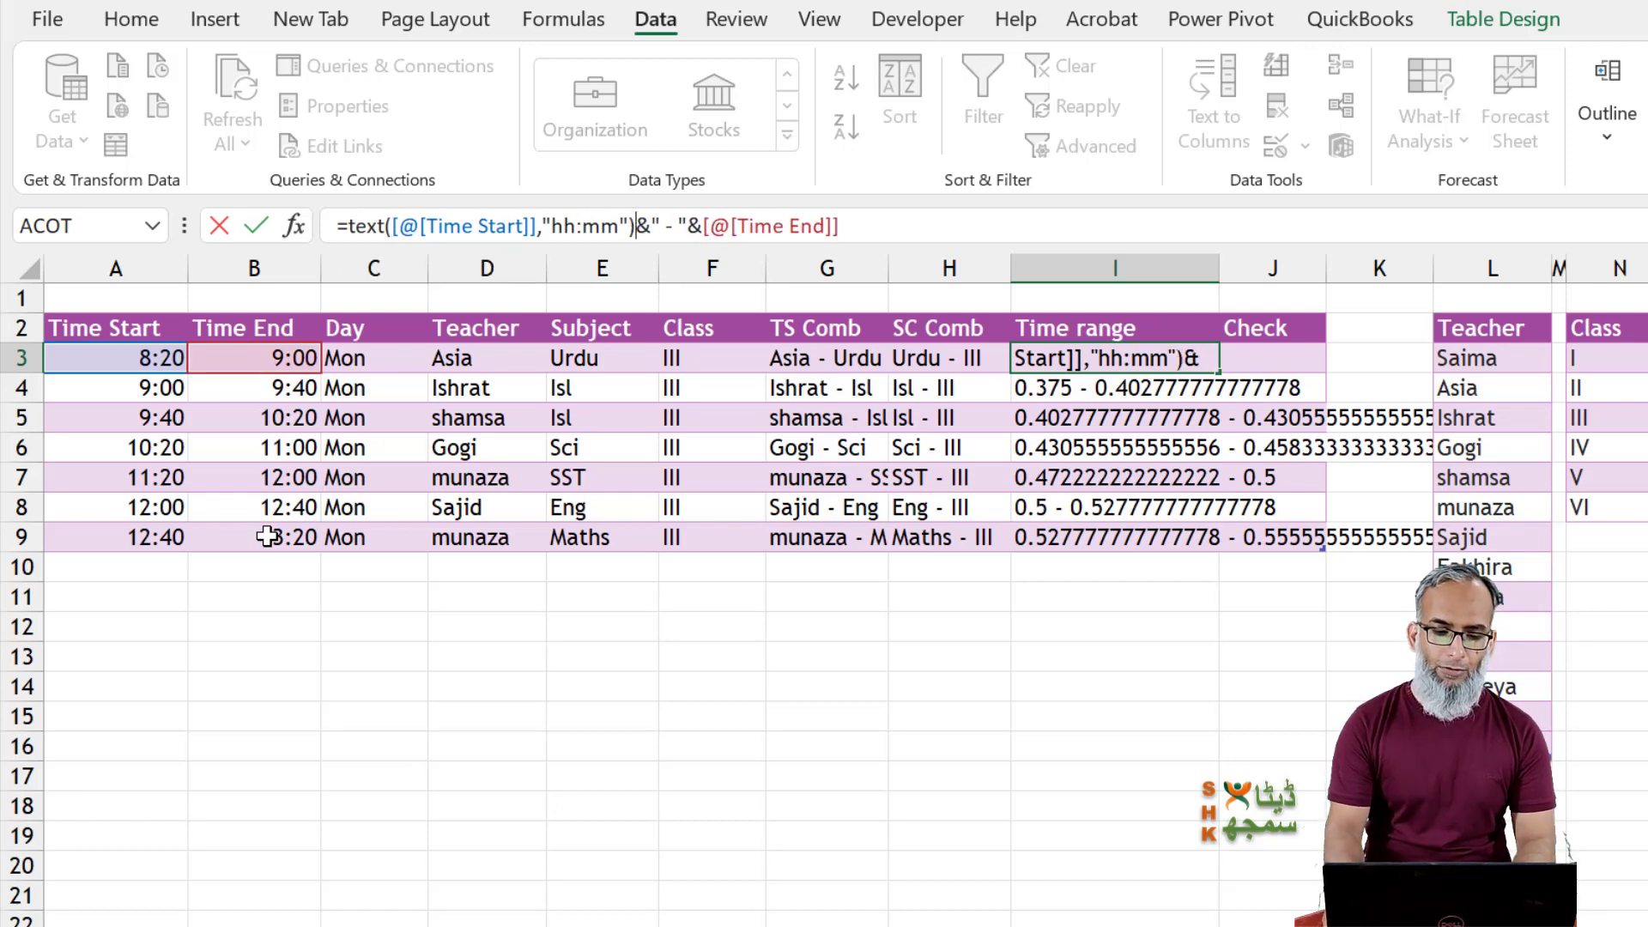
key("Return")
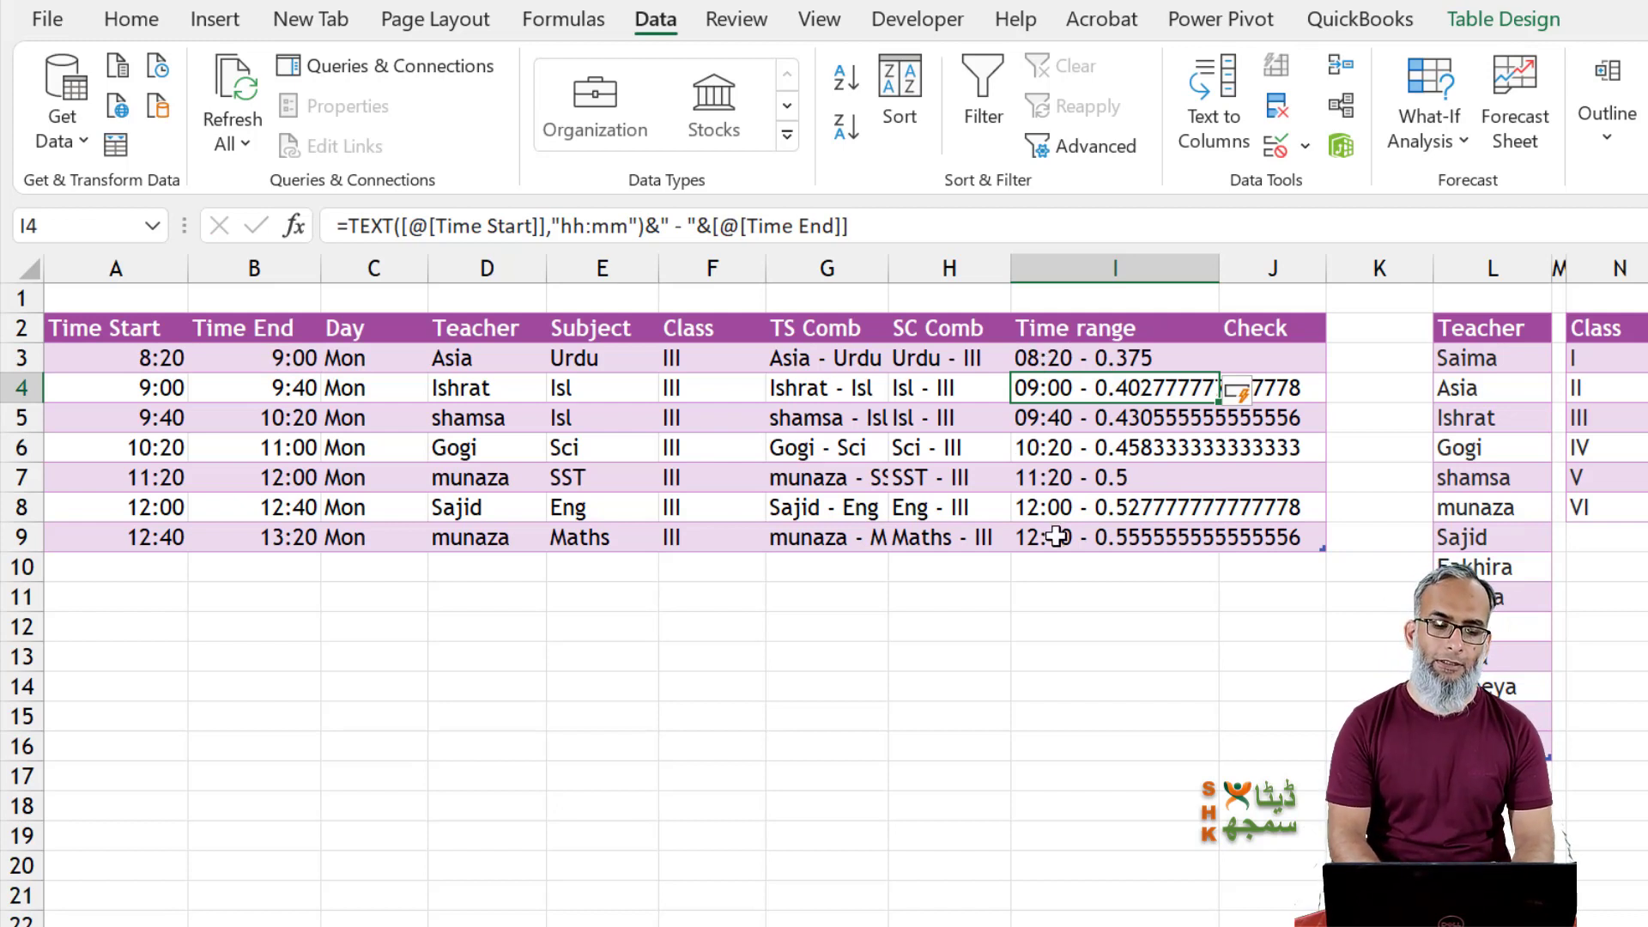
Wrap the Time End reference of the Time range formula in I4 in TEXT with the format "hh:mm".
left_click(697, 225)
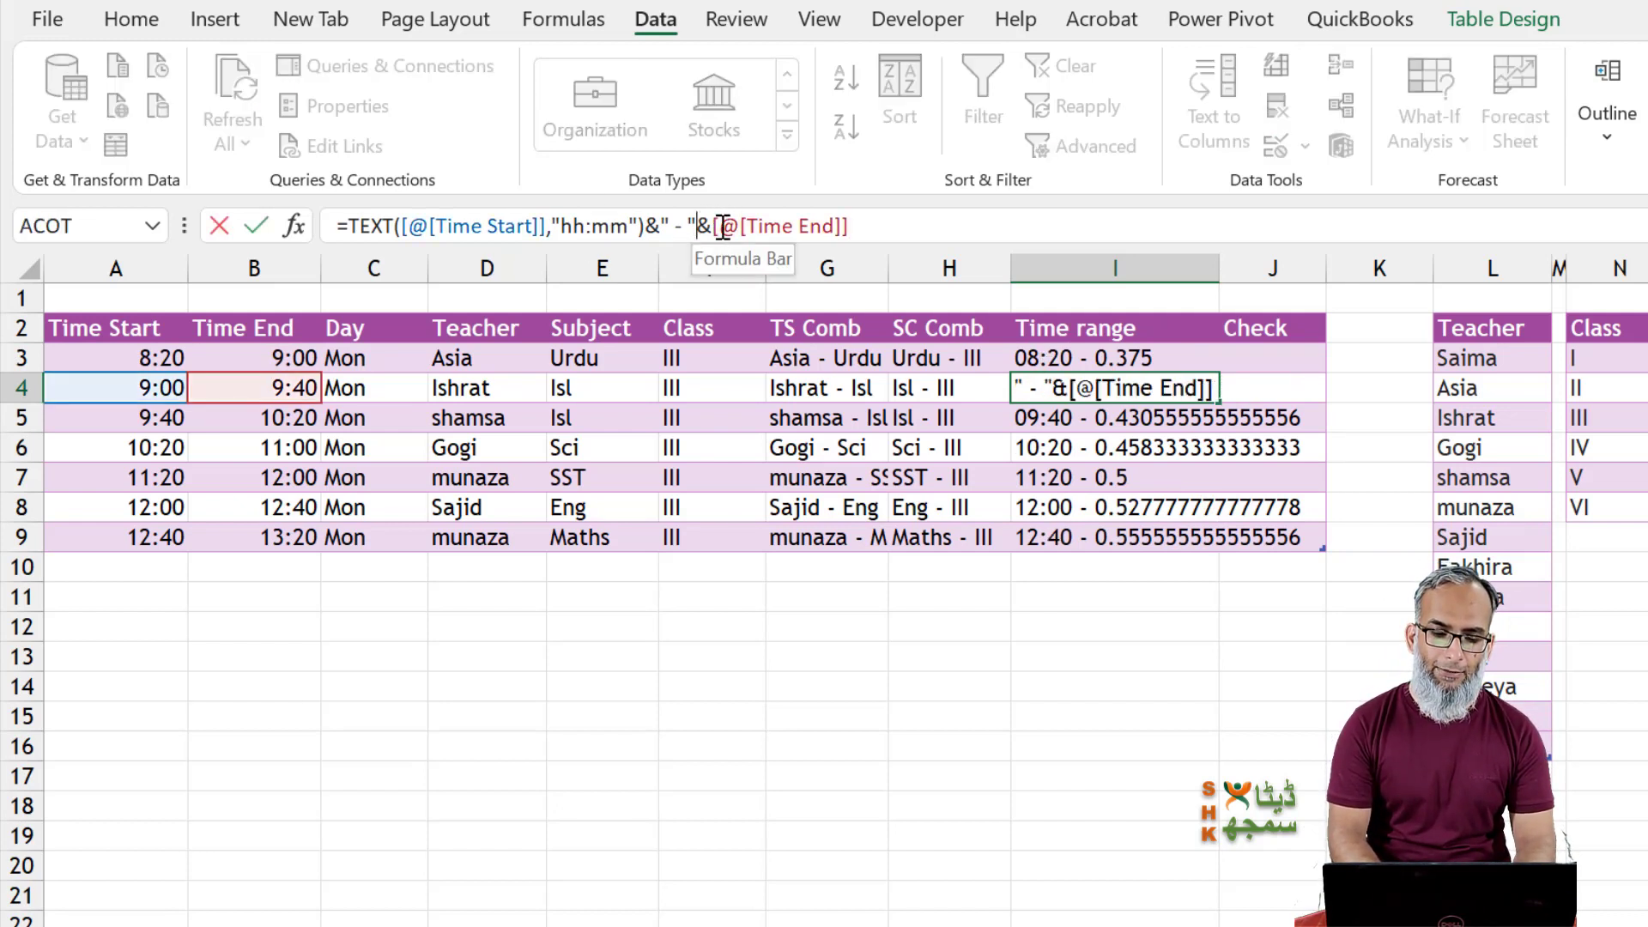
left_click(711, 225)
type("text")
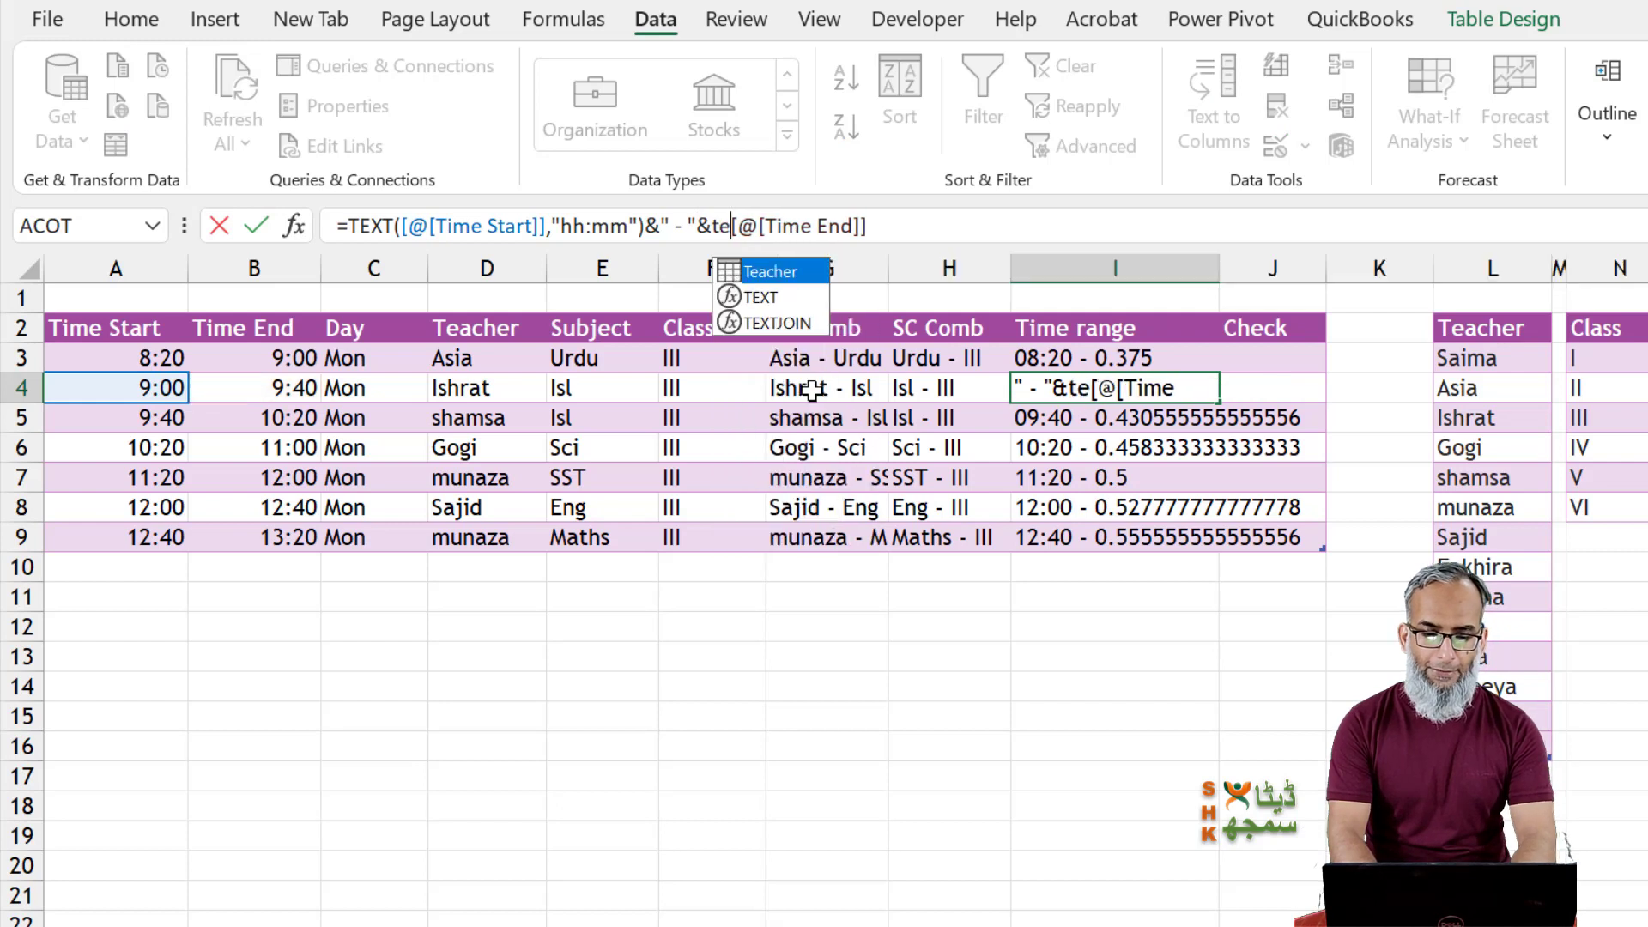
type("(")
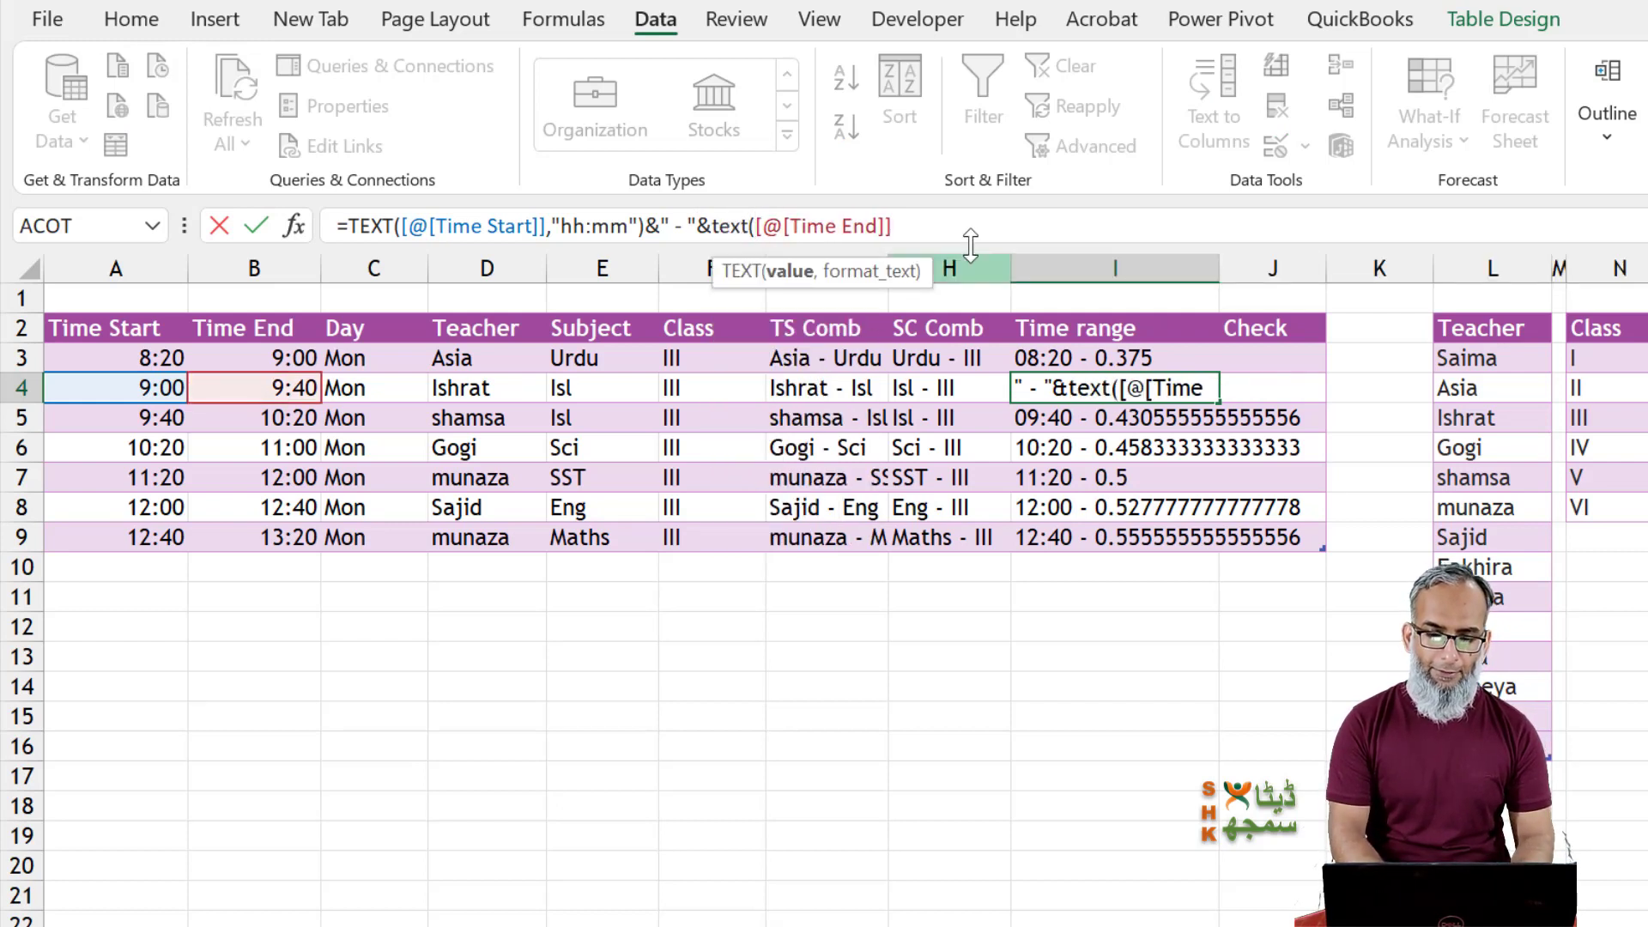
type(",\"")
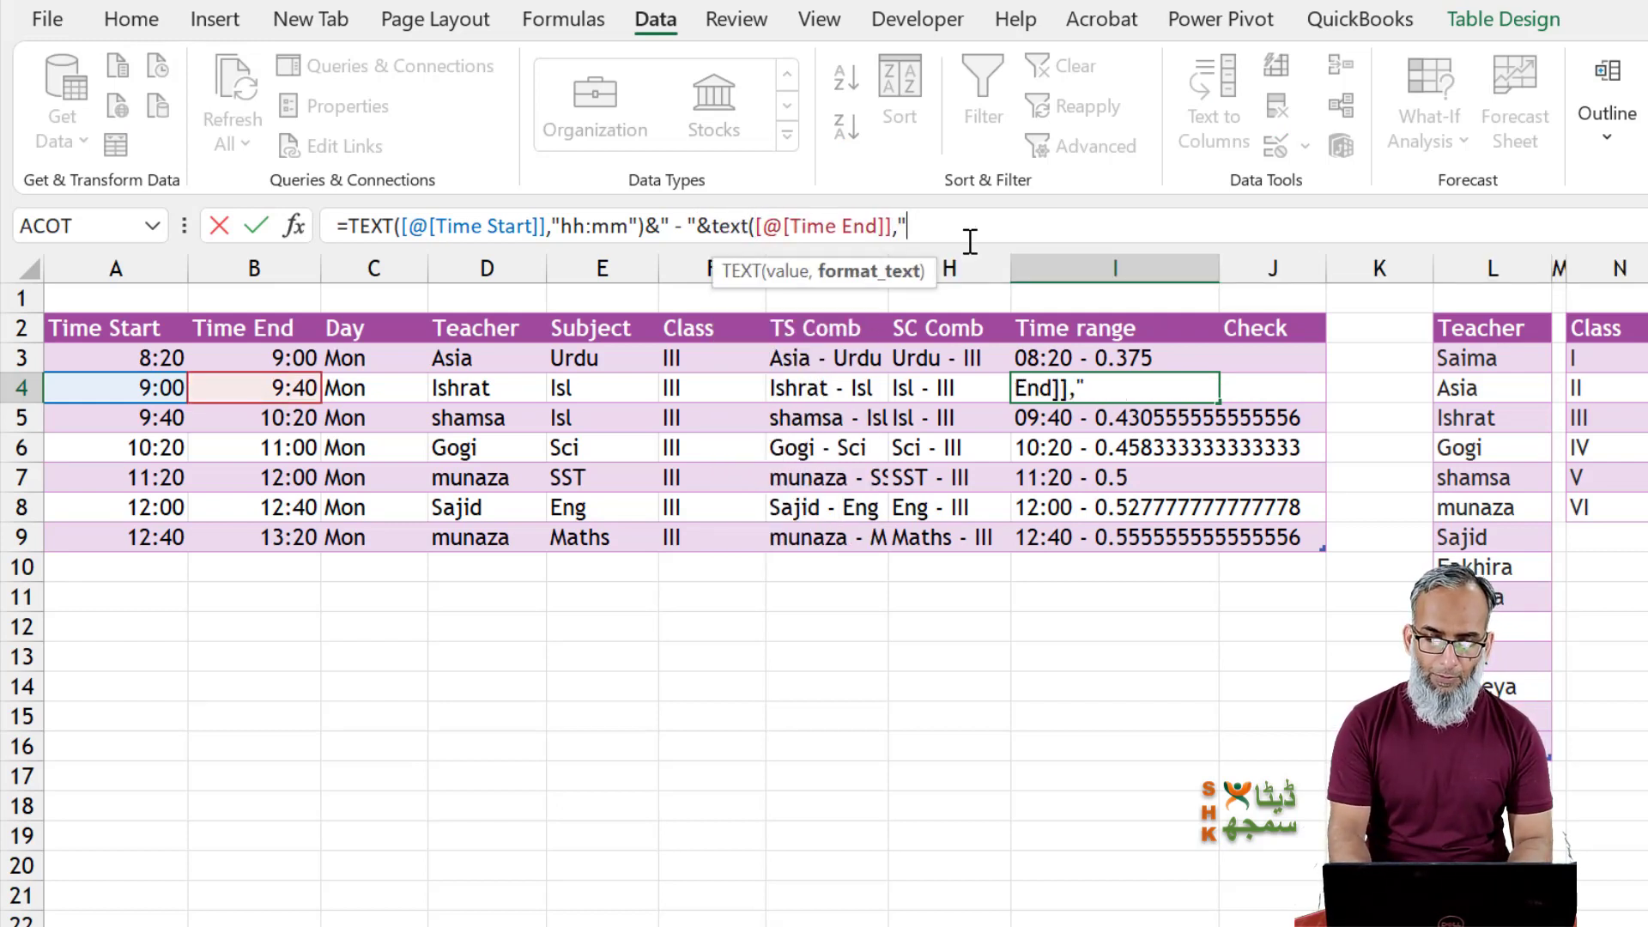
type("hh:mm")
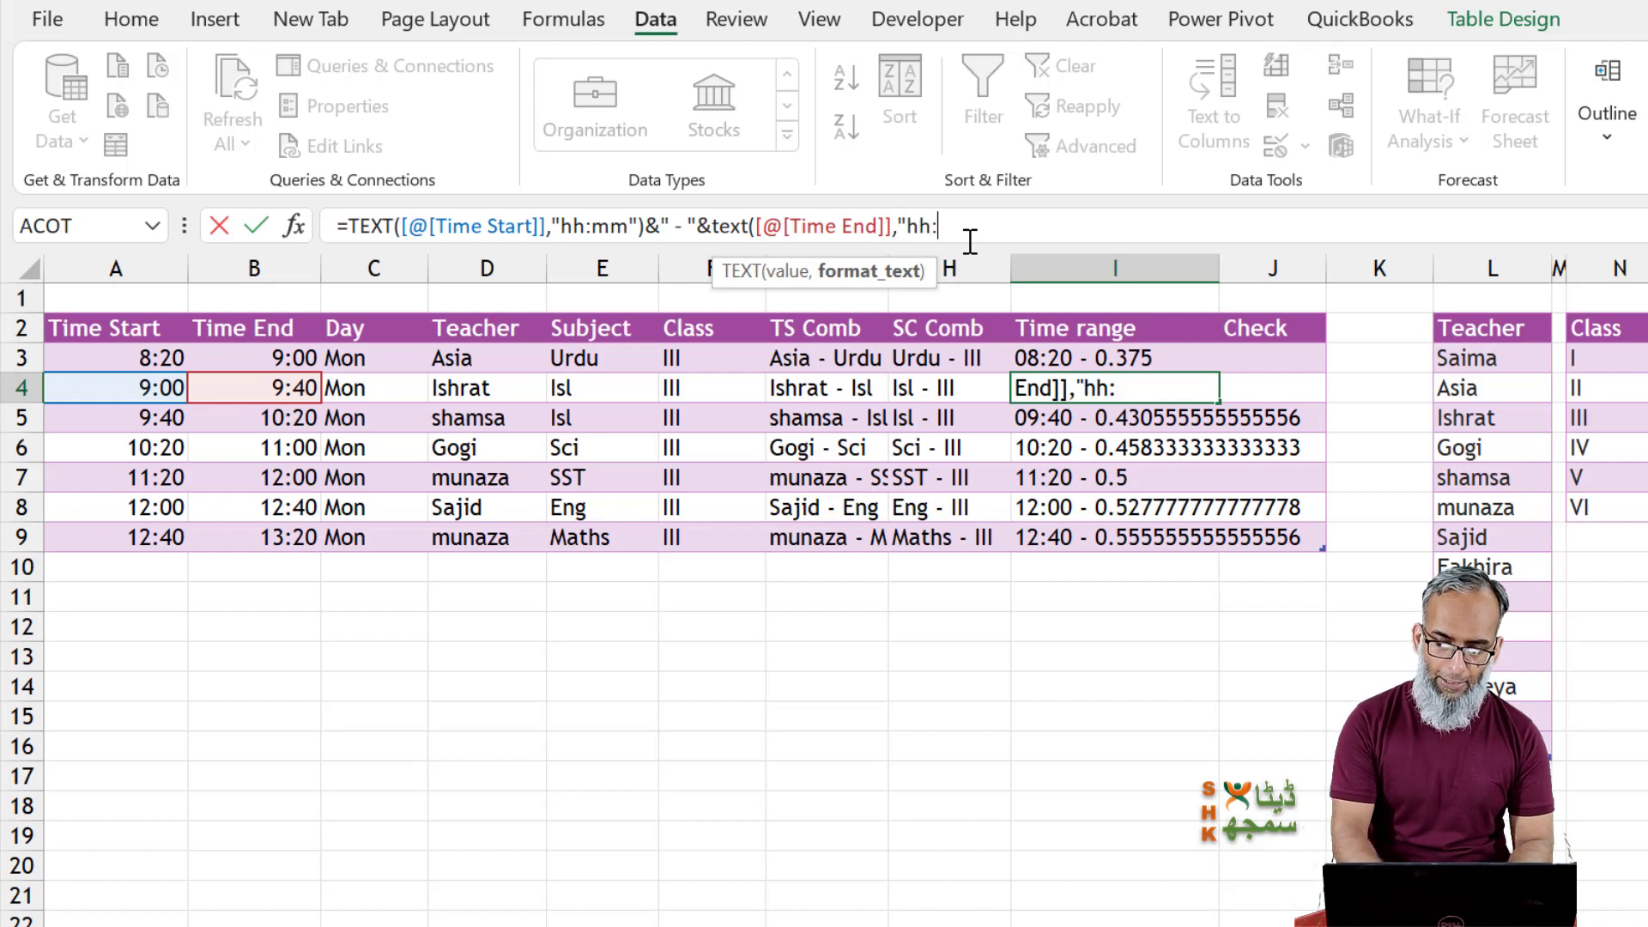
type("\"")
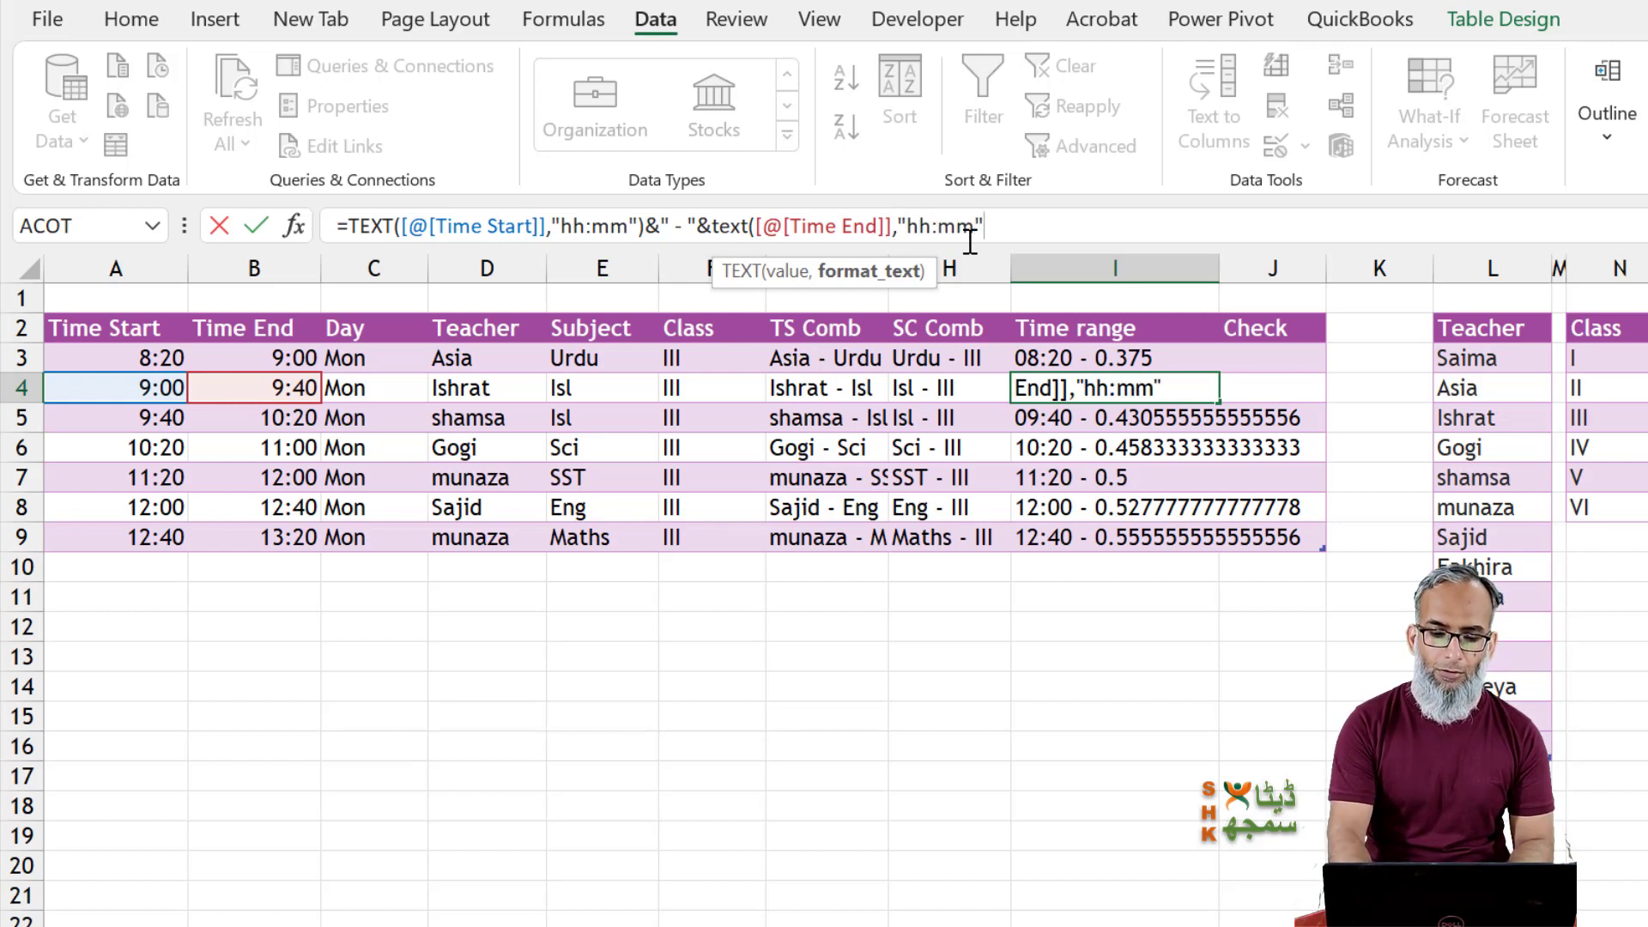
type(")")
key("Return")
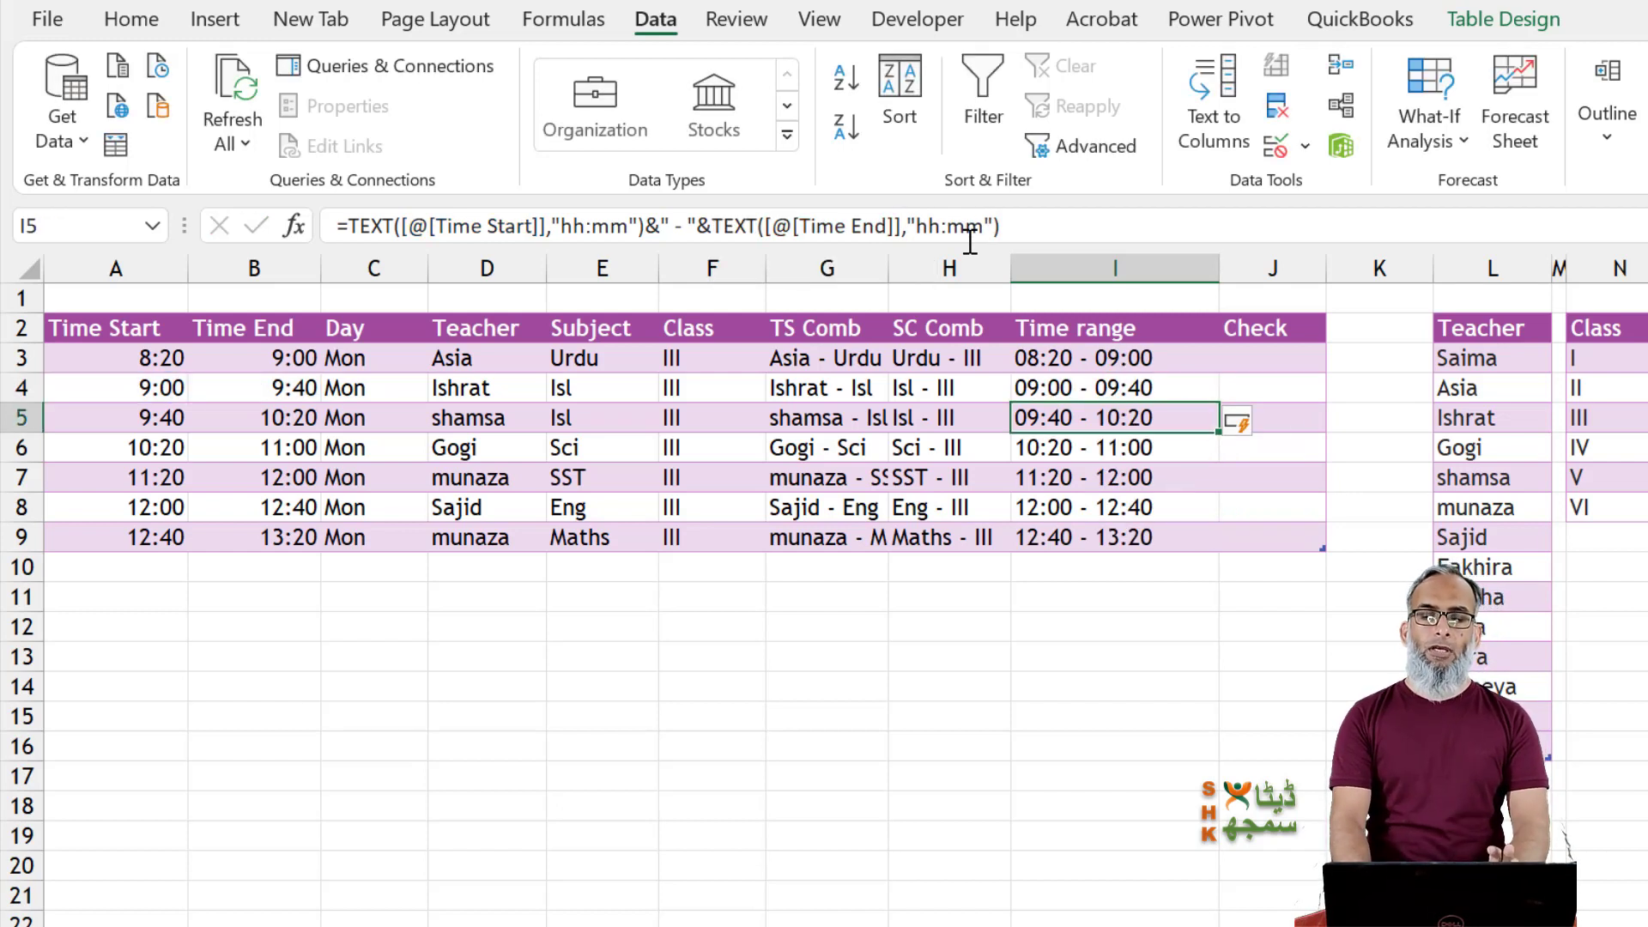
Enter a Check formula in J3 joining the row's Time Start through Teacher cells: =TEXTJOIN("-",,Schedule[@[Time Start]:[Teacher]]).
key("Up")
key("Right")
key("Up")
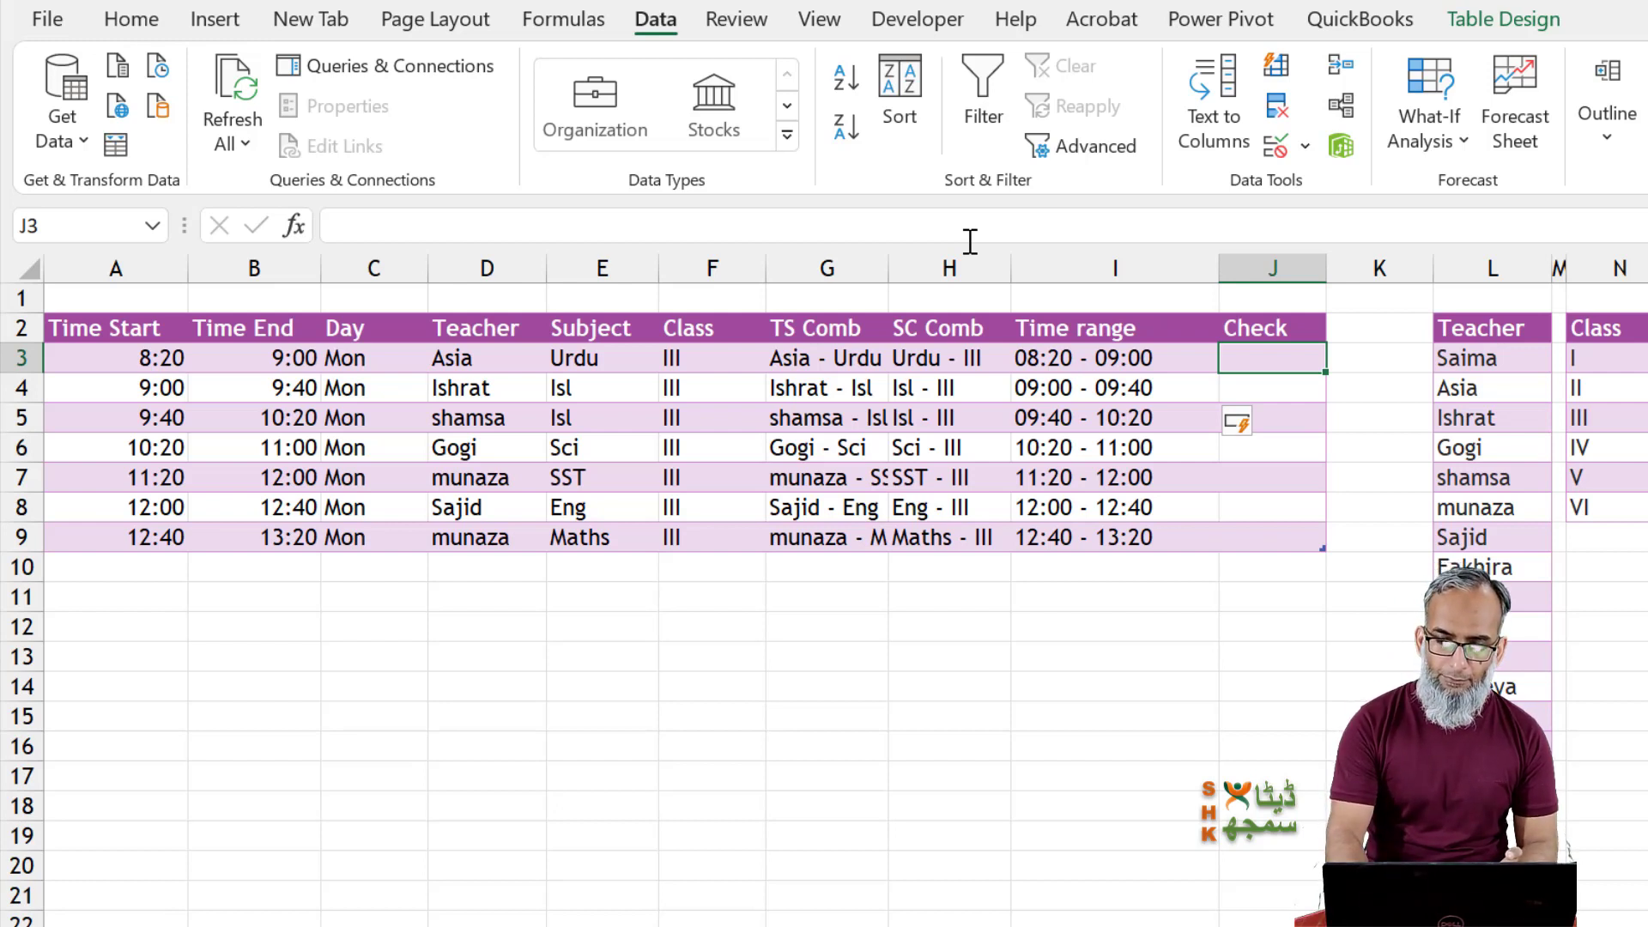
type("=")
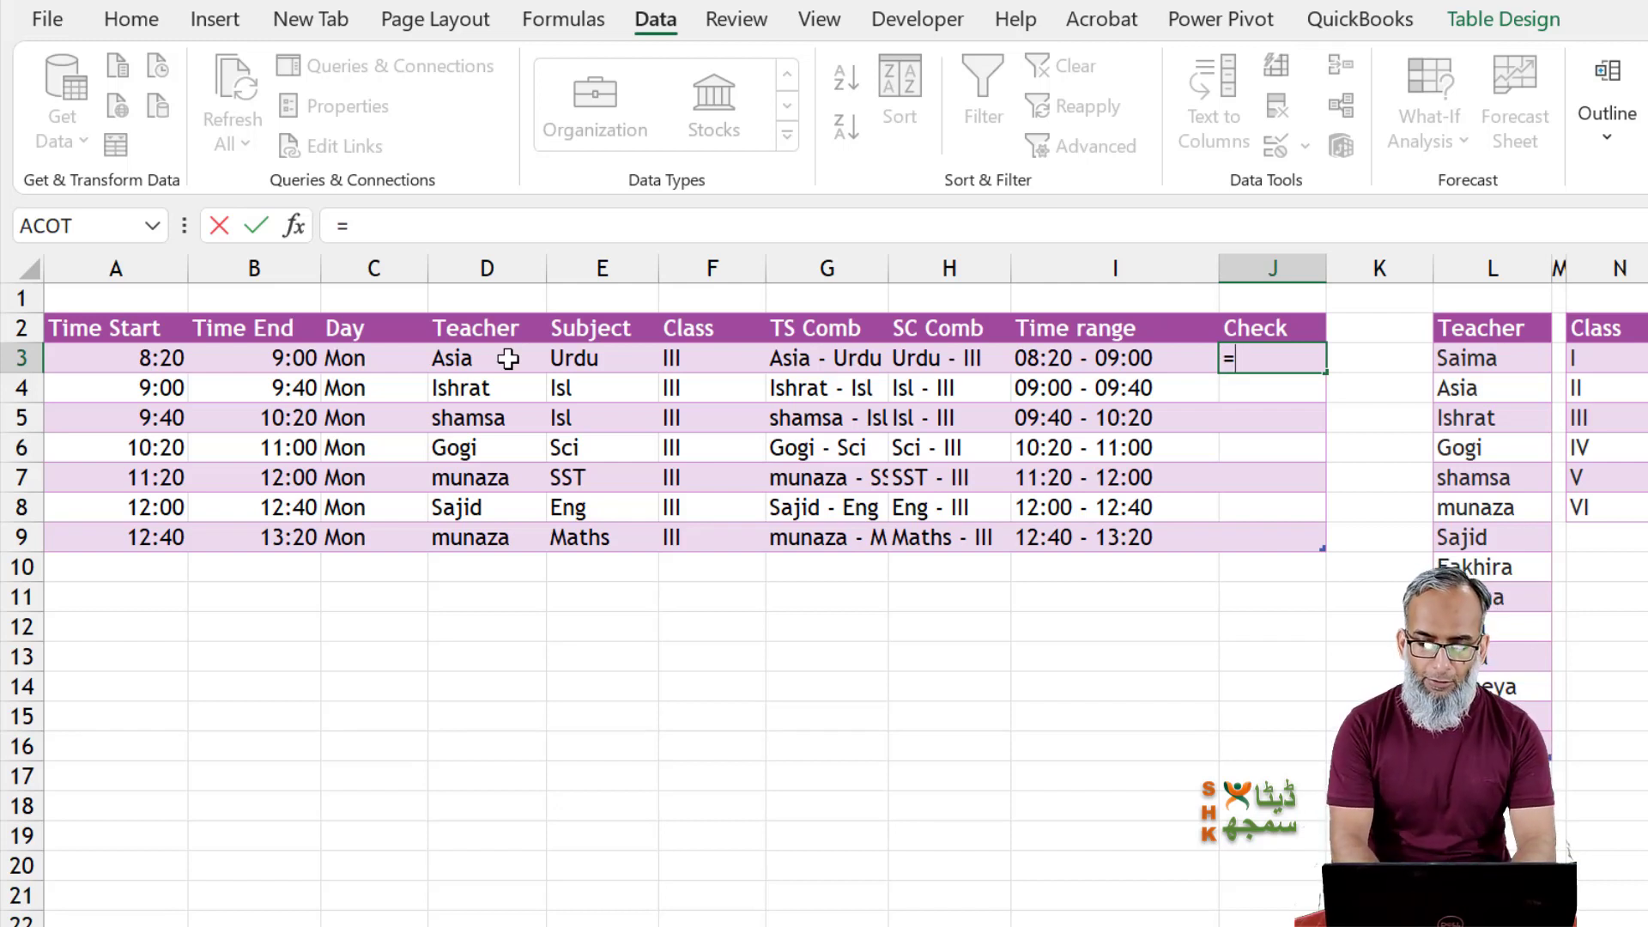
type("text")
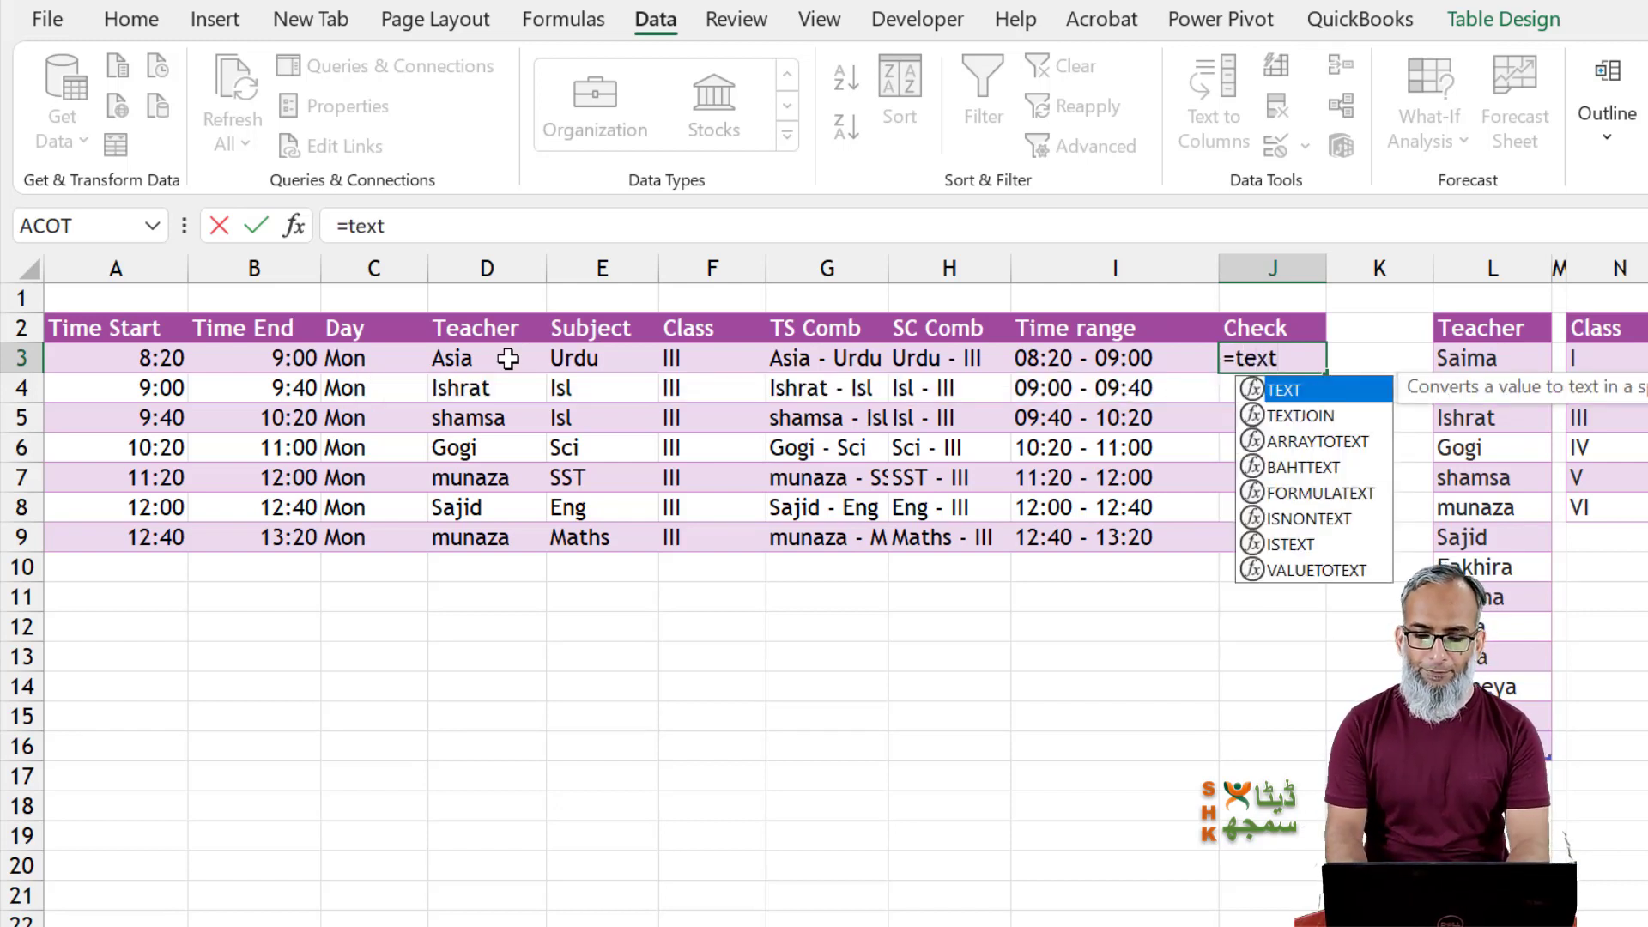
key("Down")
key("Tab")
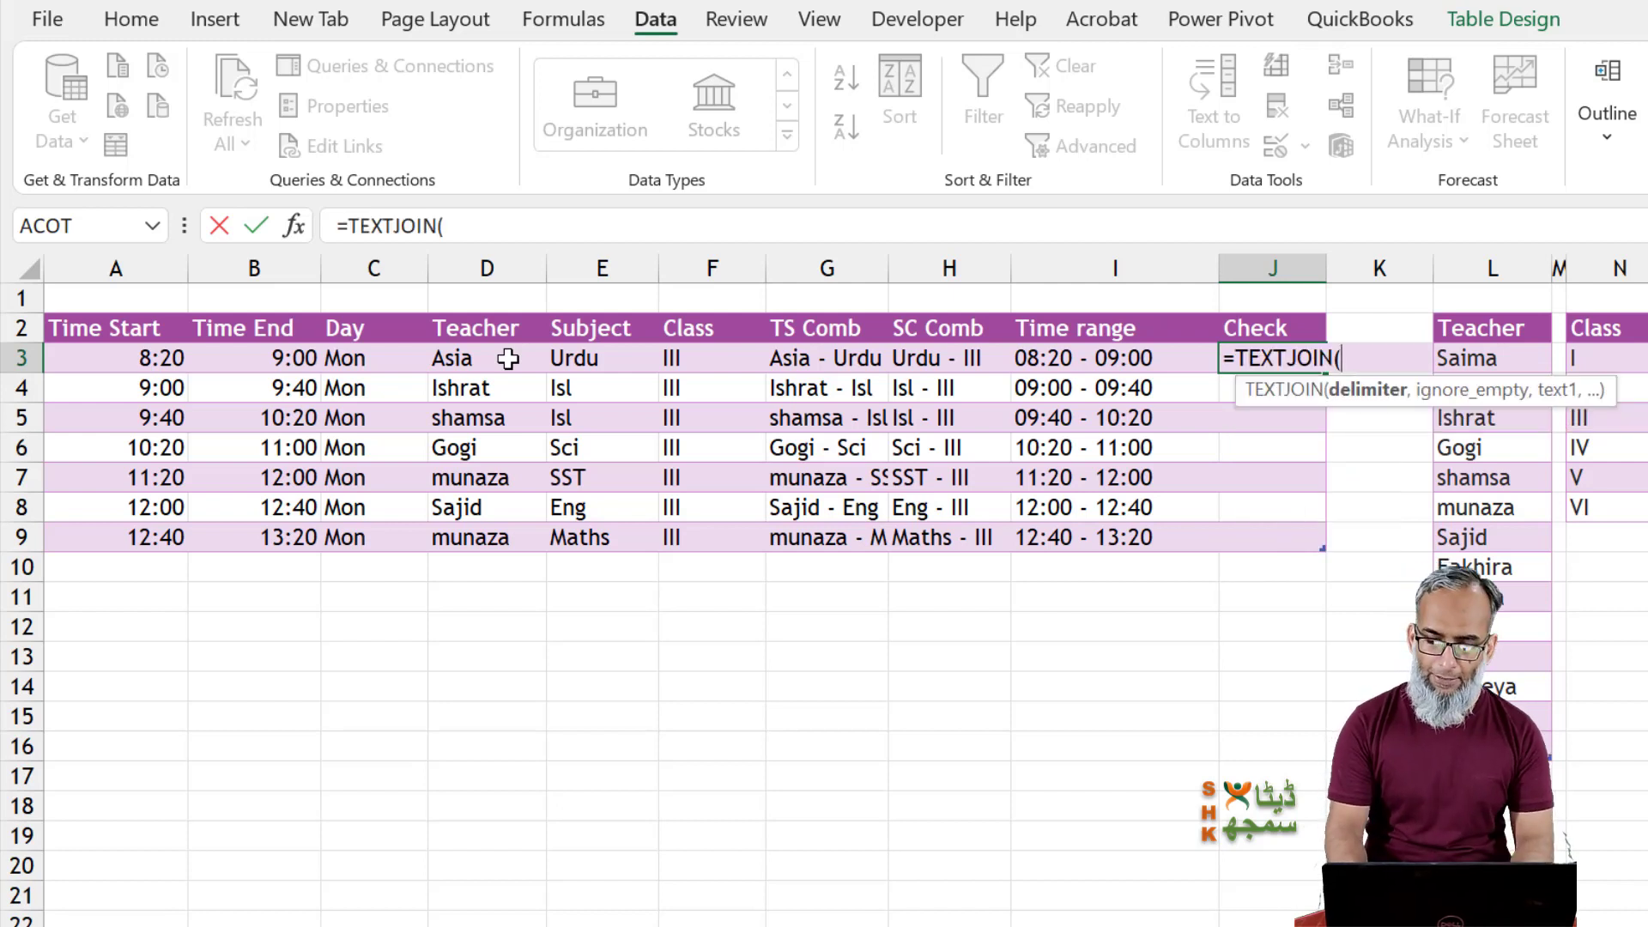
type("\"")
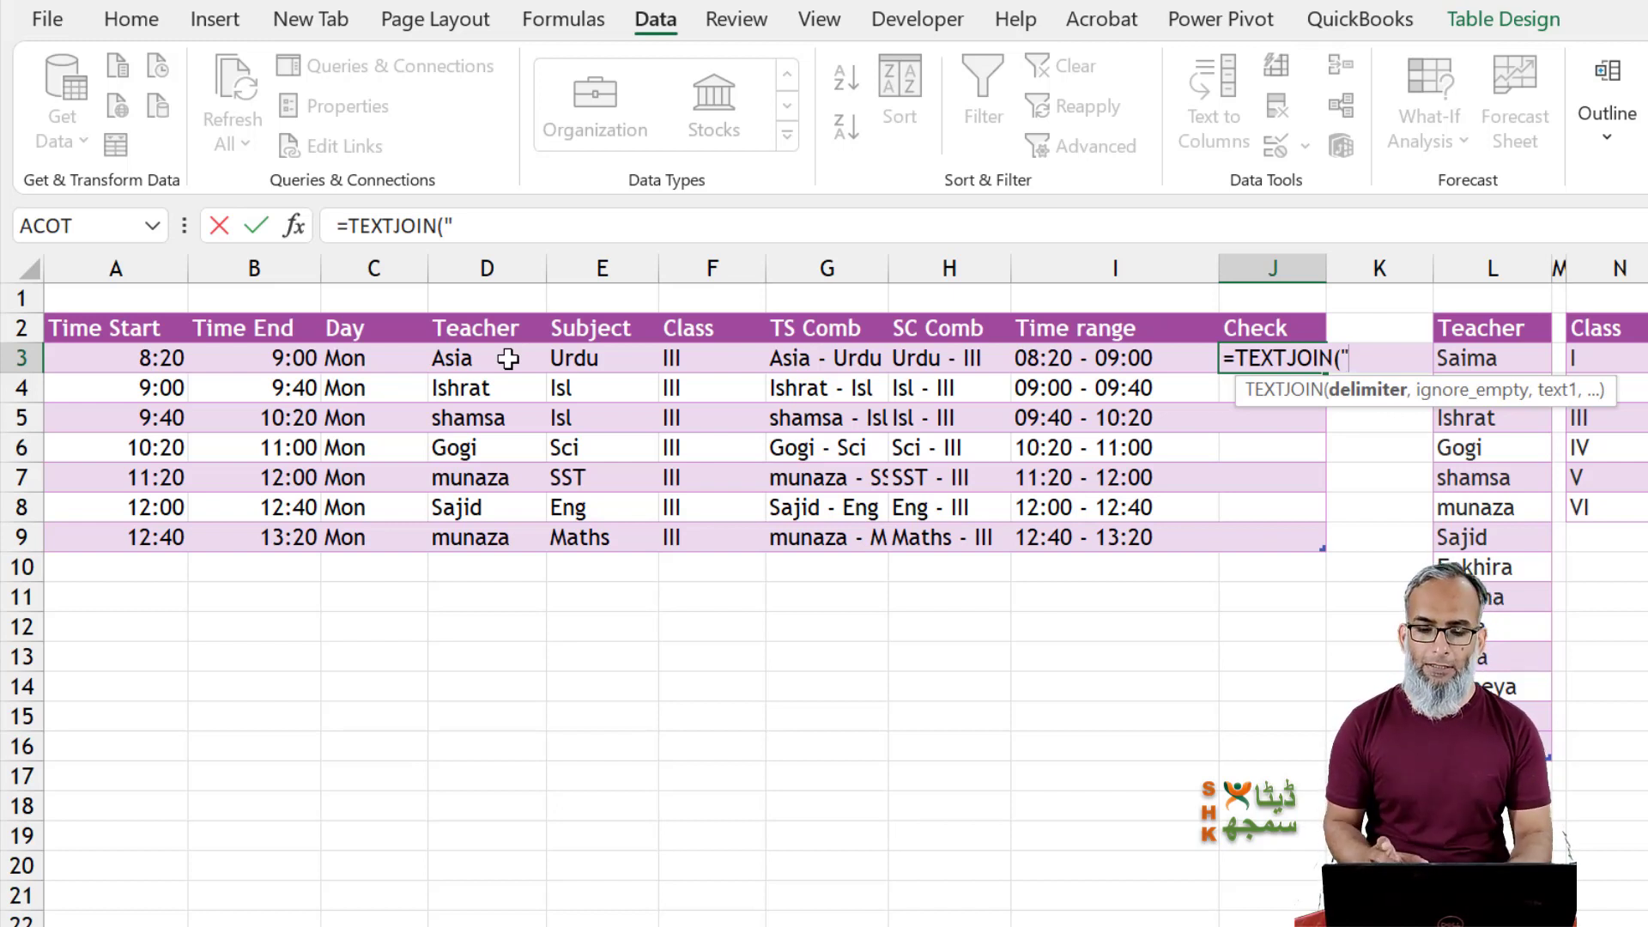
type("-")
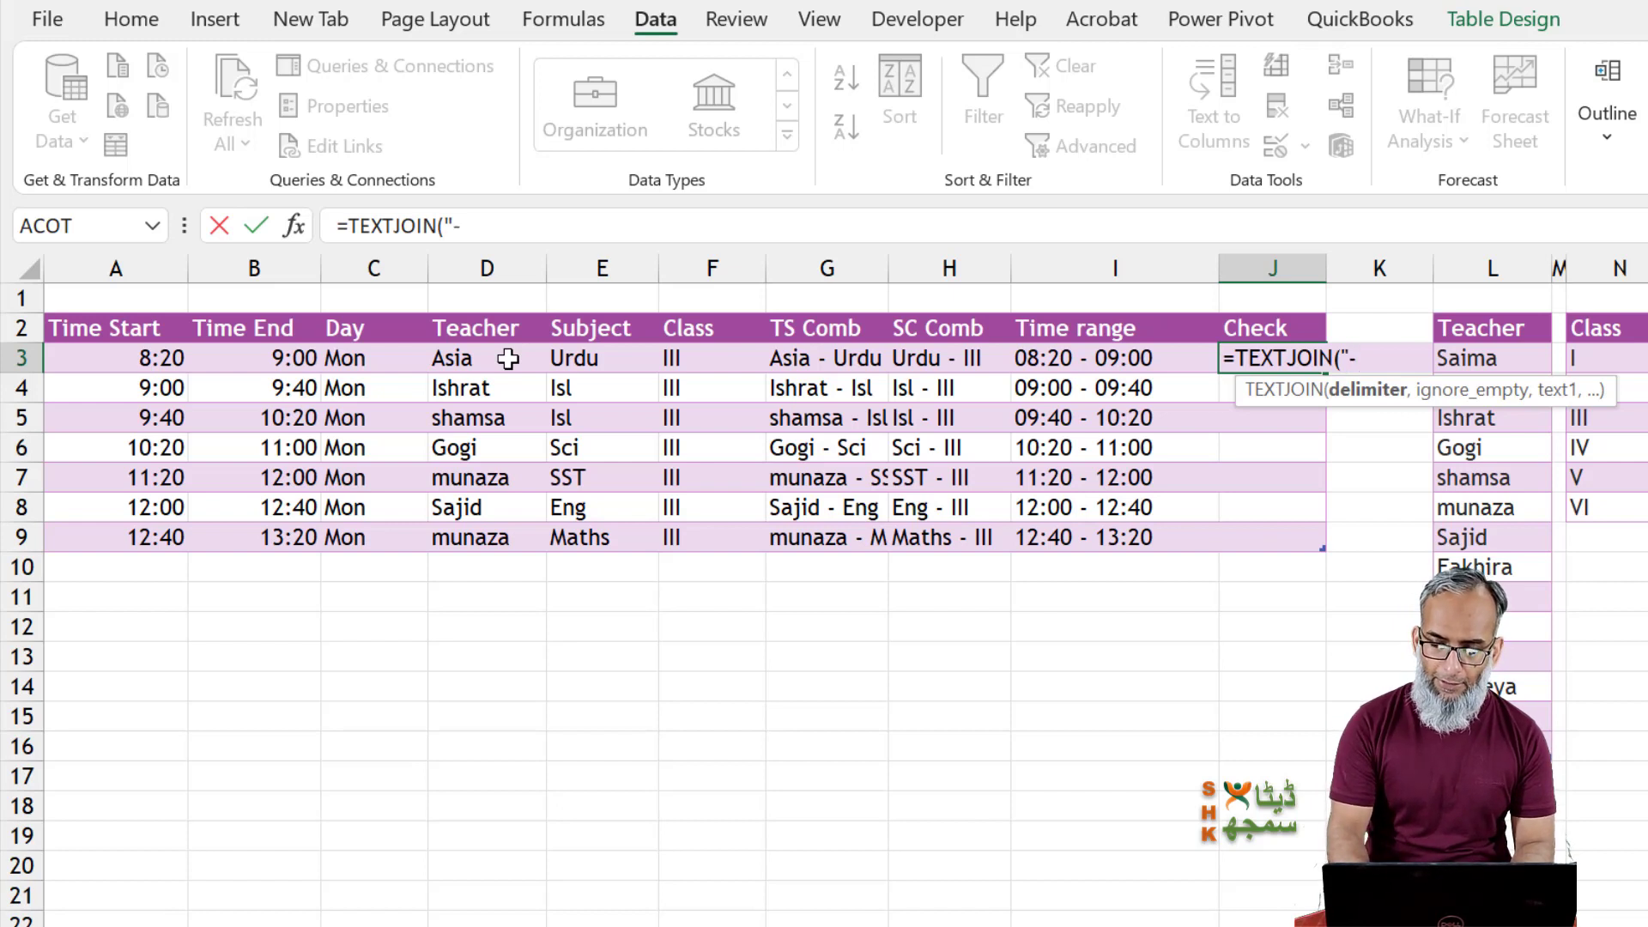
type("\",,")
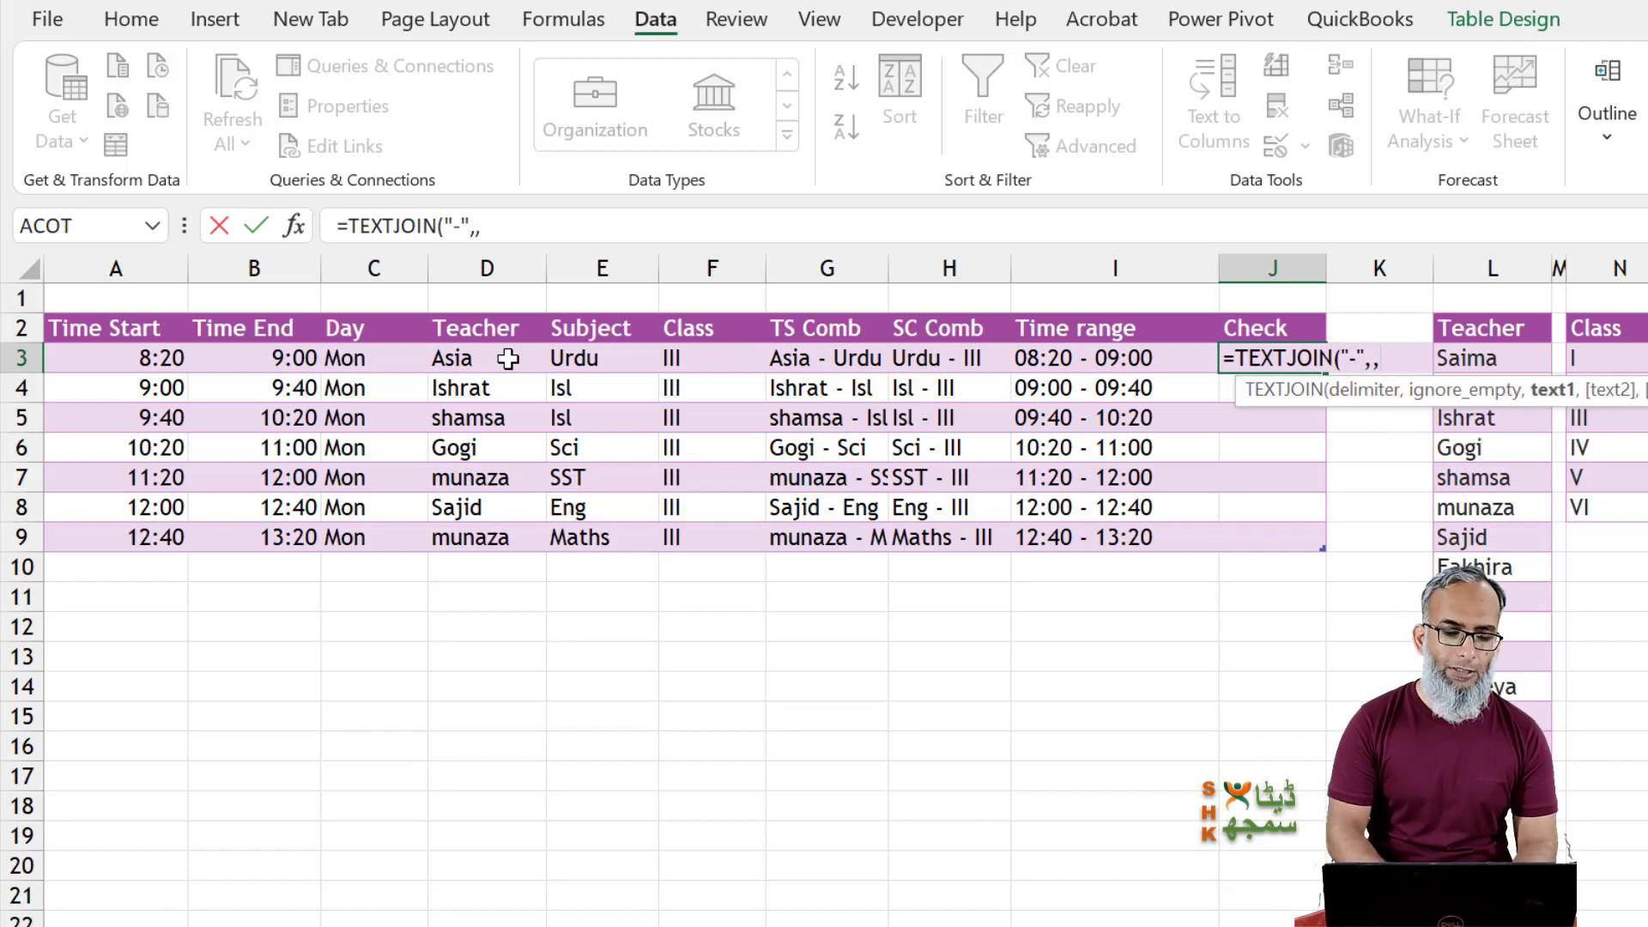
left_click(196, 356)
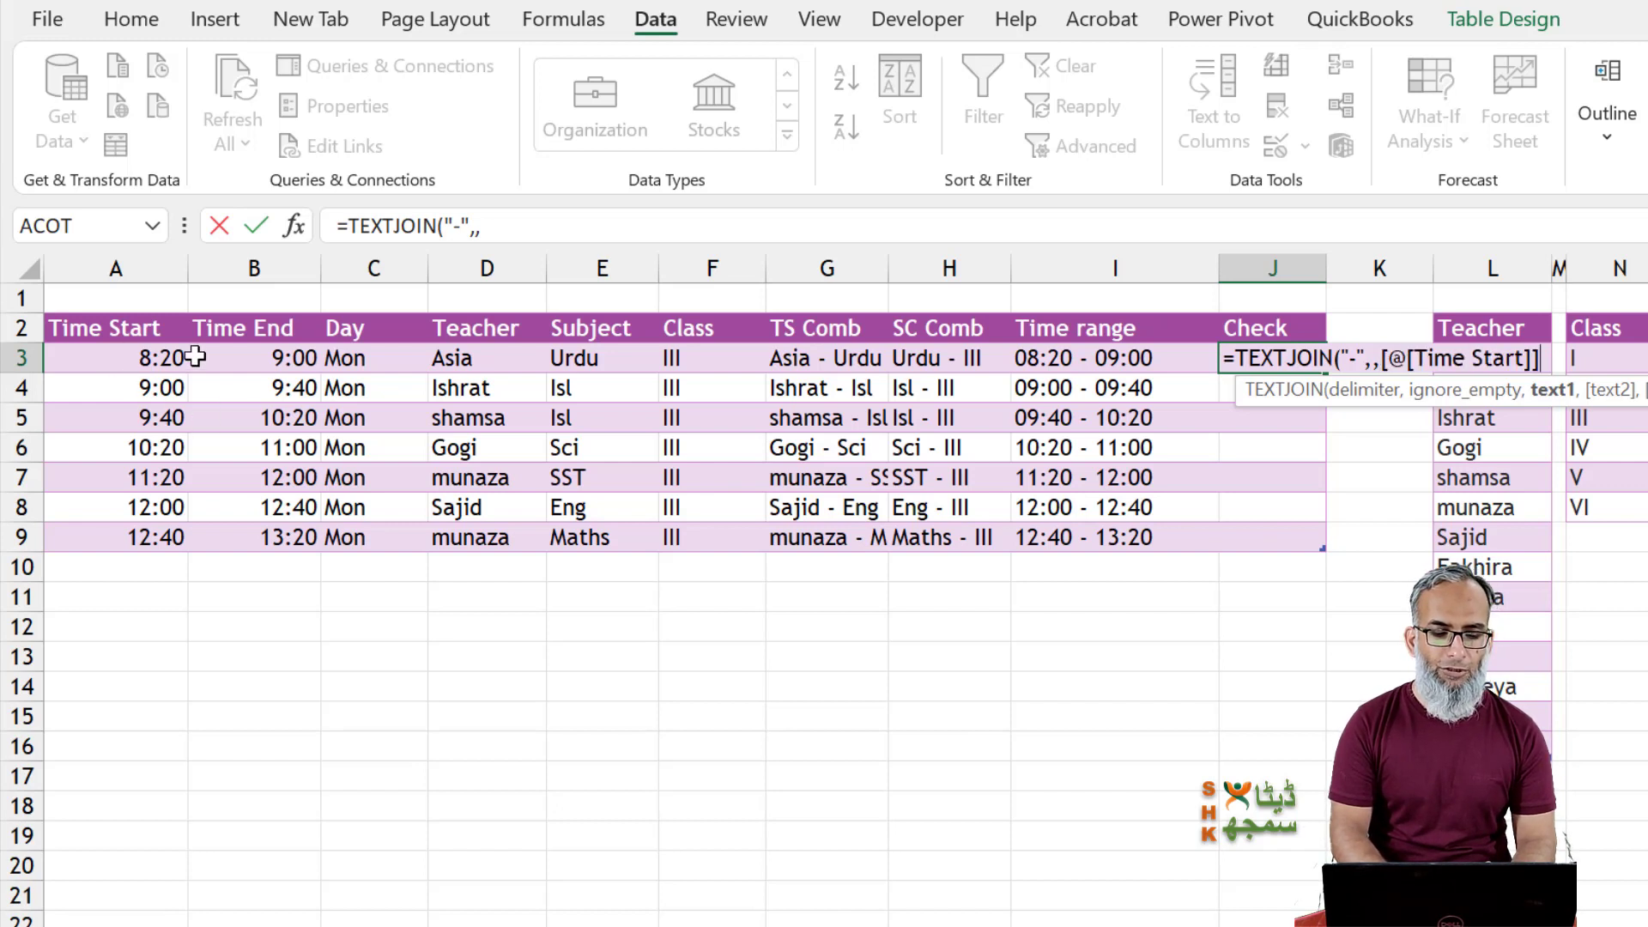
left_click_drag(196, 356, 527, 350)
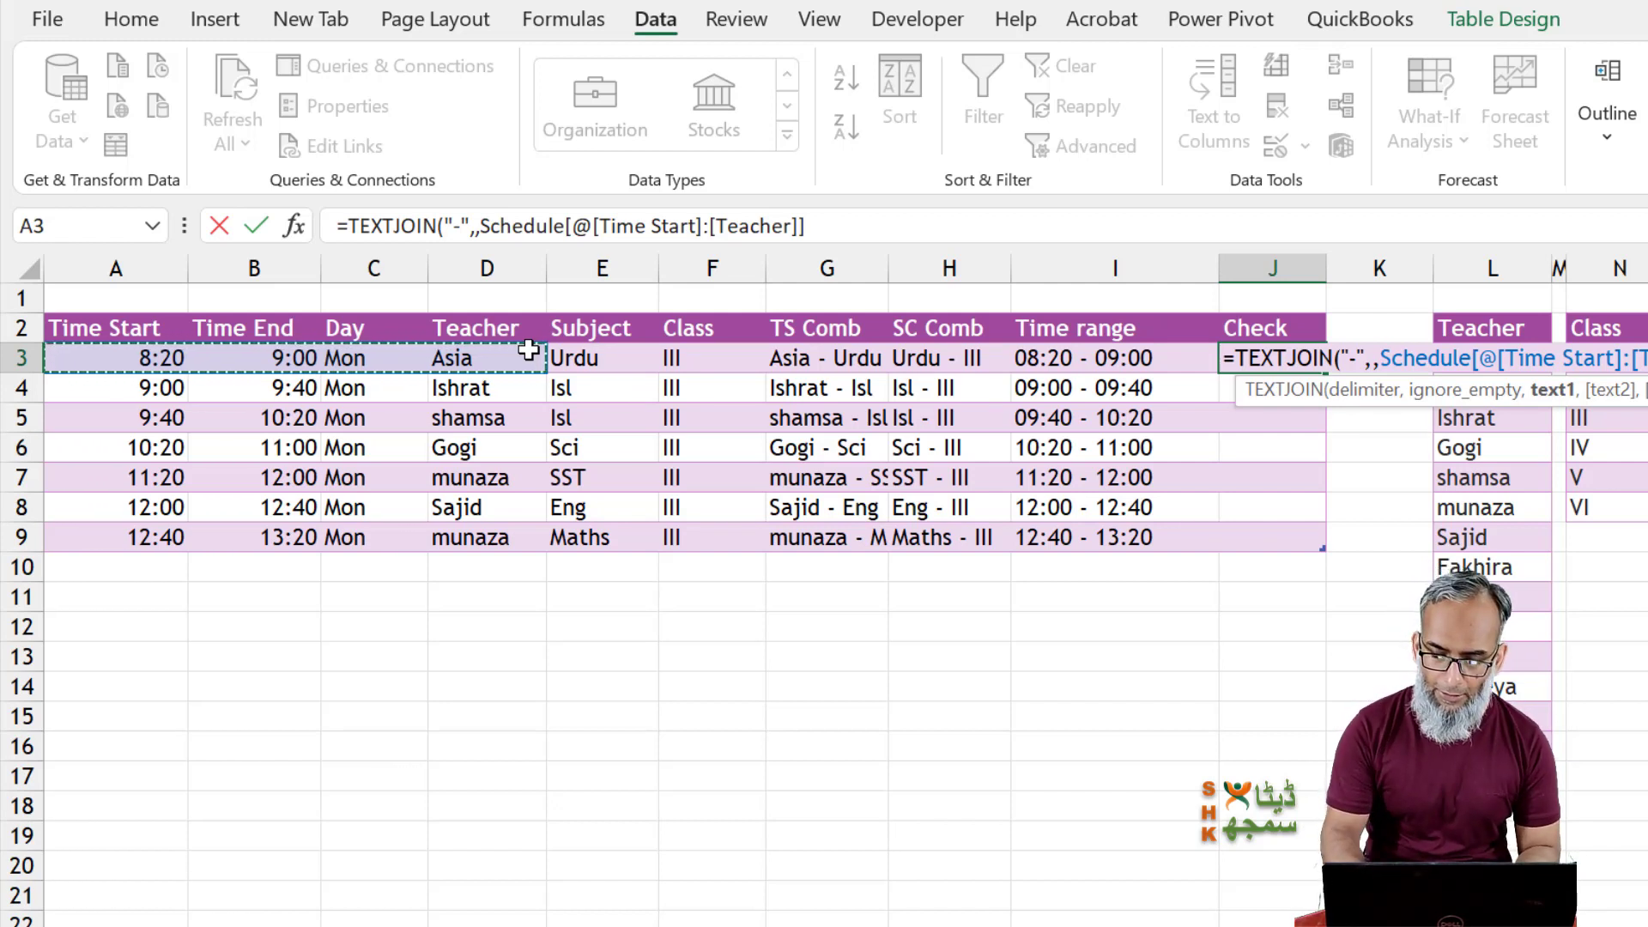
type(")")
key("Return")
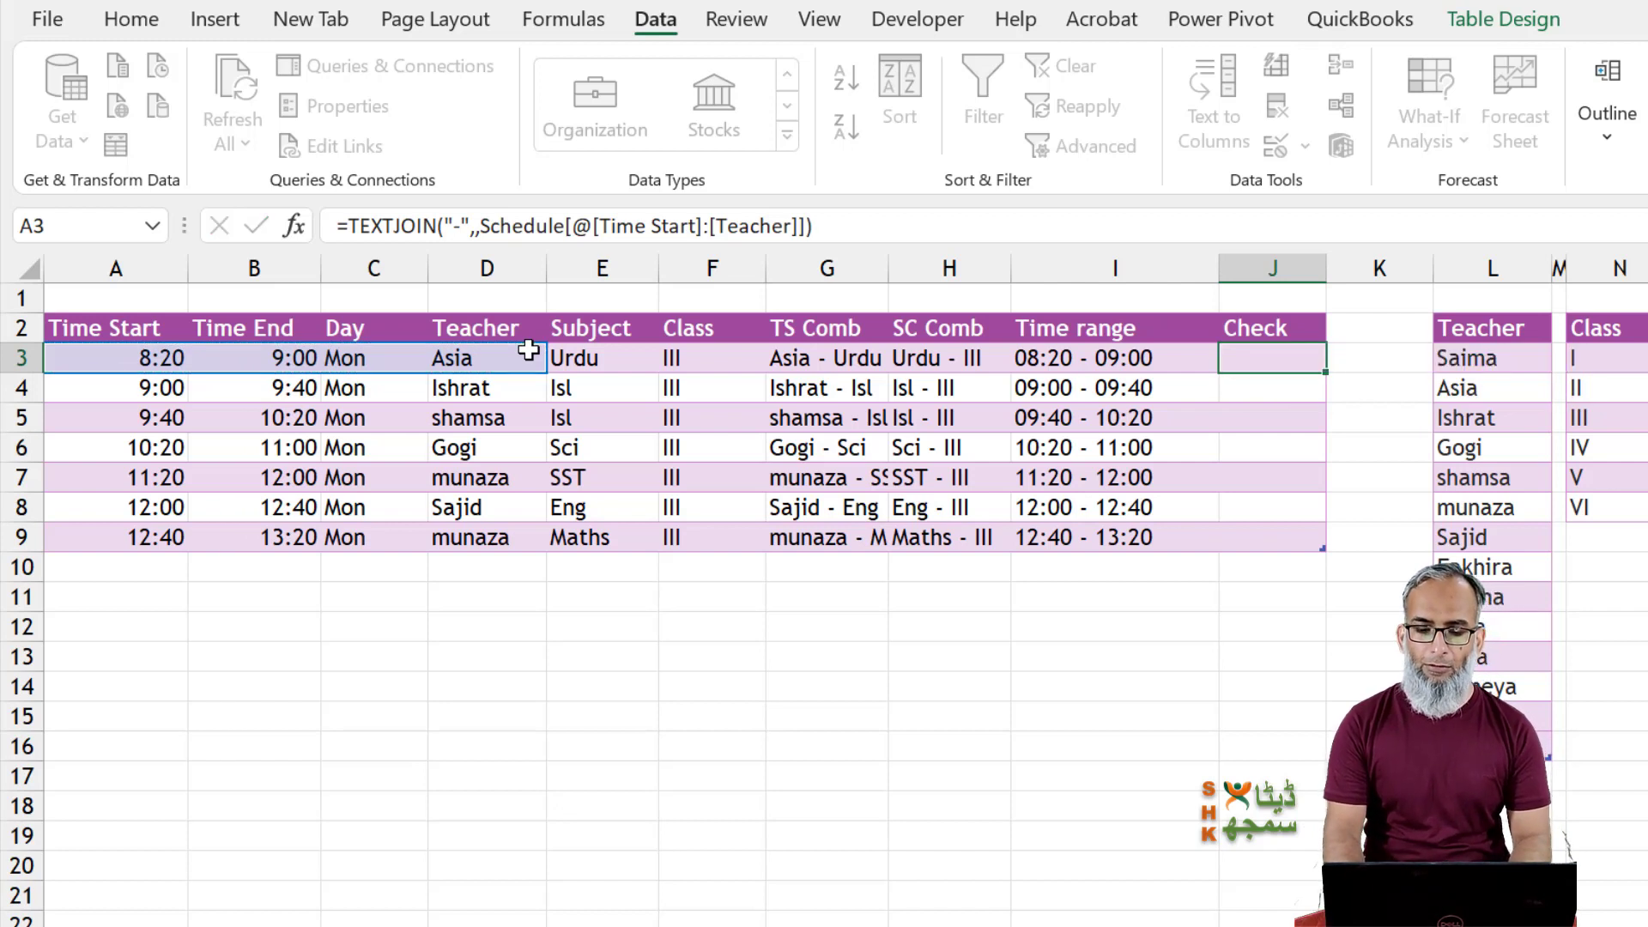
Inspect the cells down the Check column for the filled TEXTJOIN formula.
key("Up")
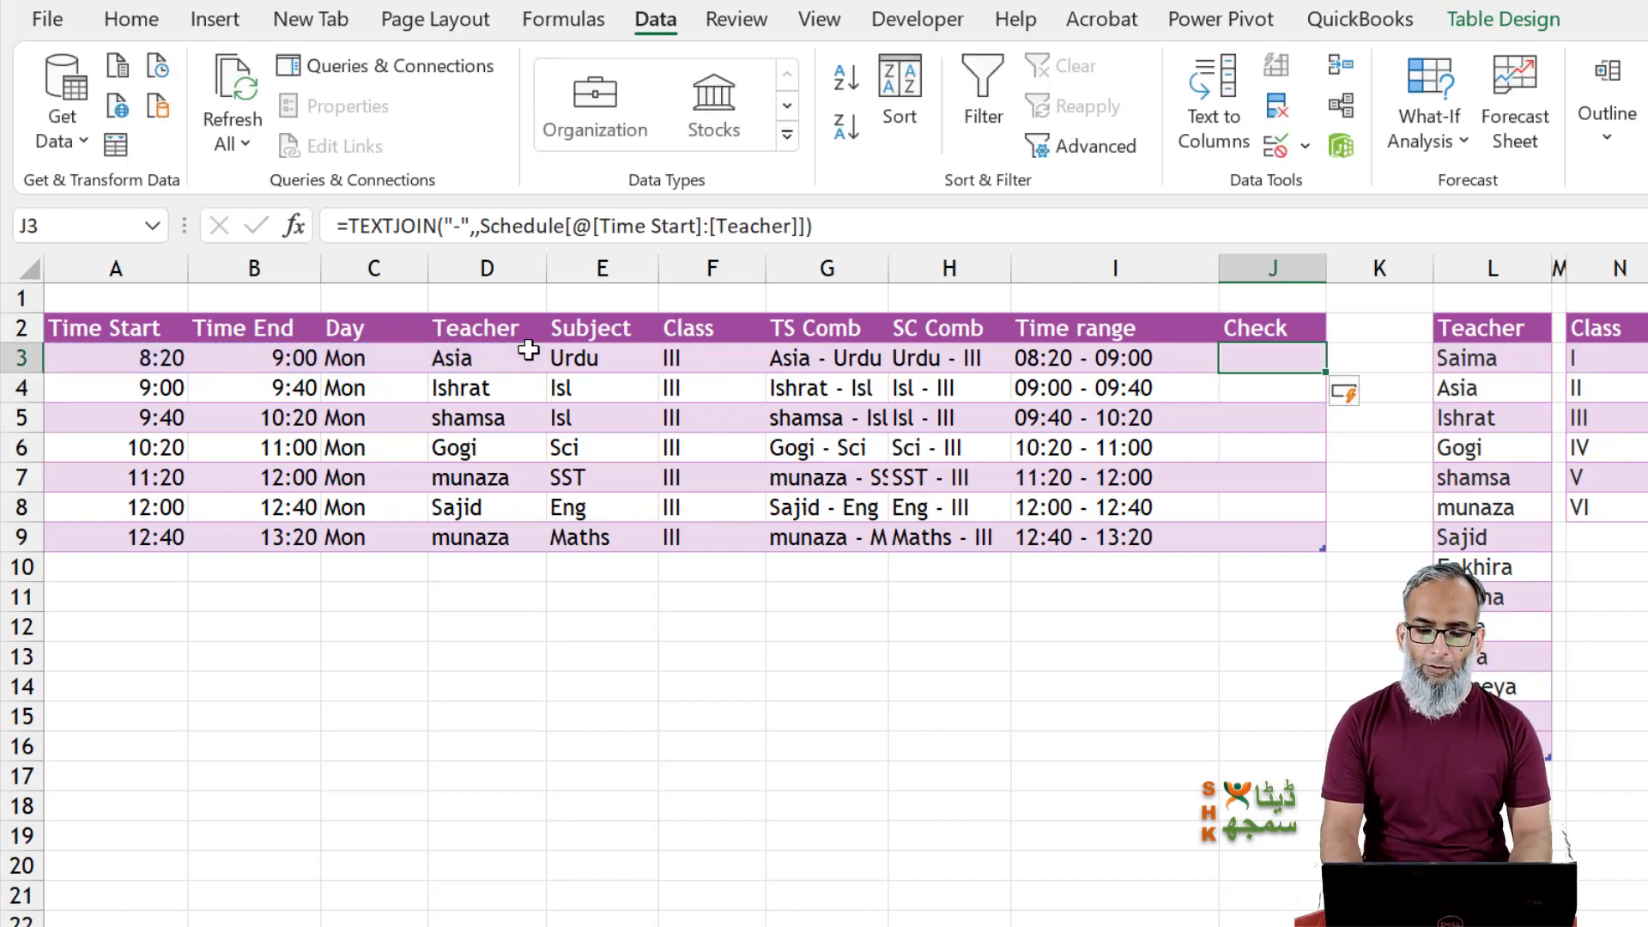
key("Down")
key("Down")
key("Down")
key("Down")
key("Up")
key("Up")
key("Up")
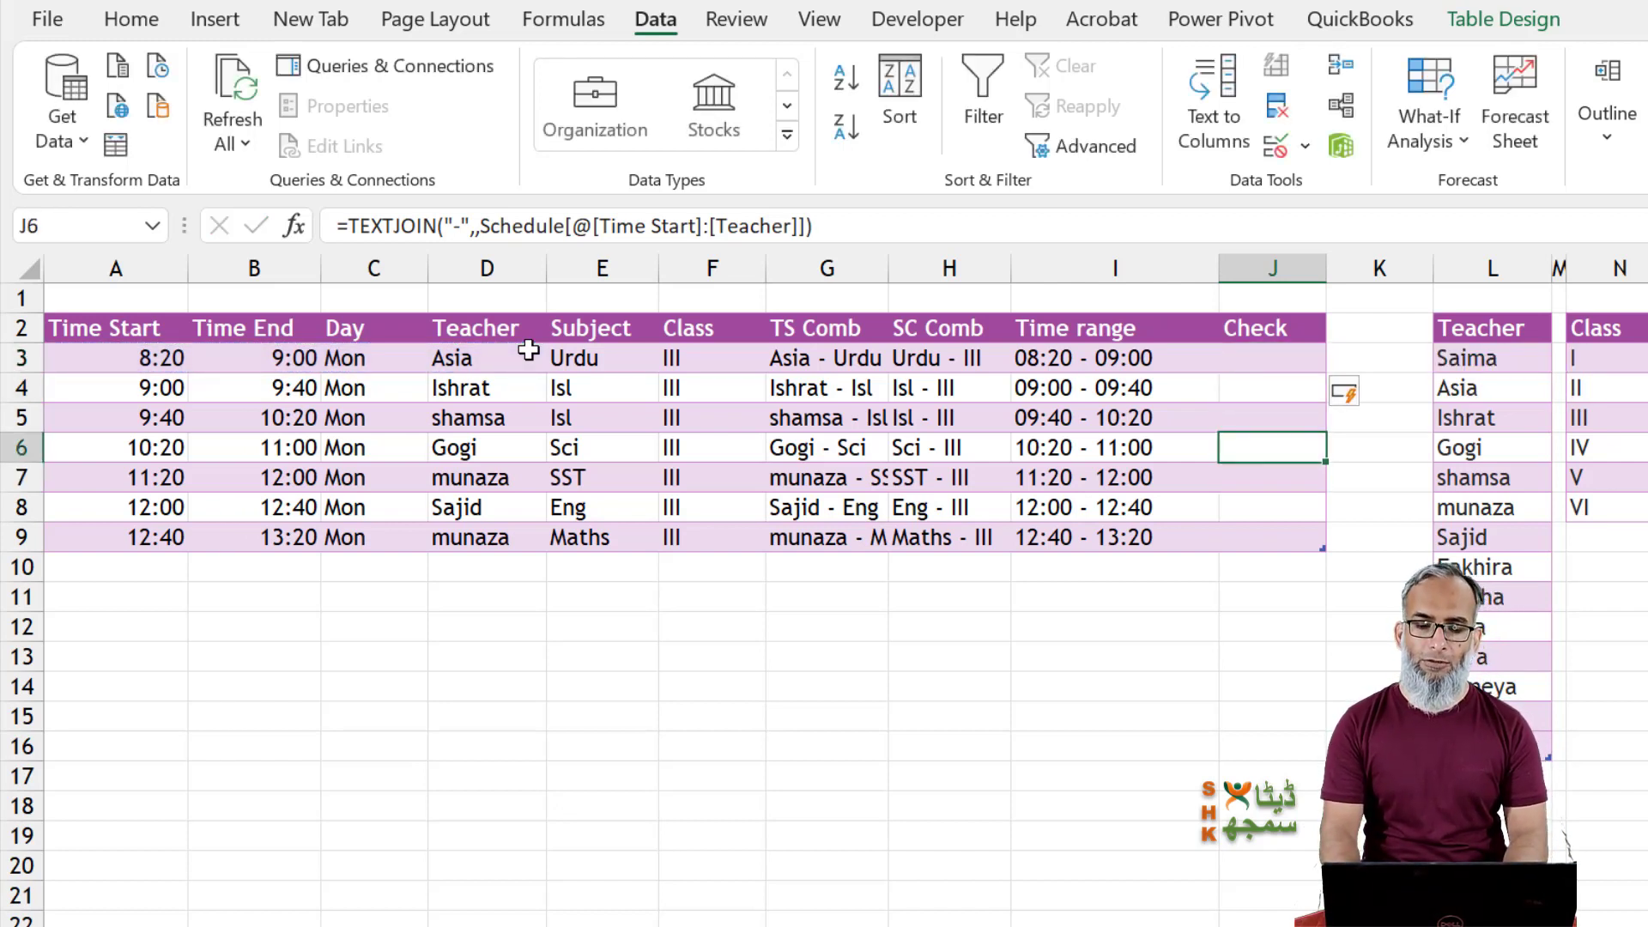
Clear the custom number format code from the Check cells J3:J9.
key("Up")
key("shift+Down")
key("shift+Down")
key("shift+Down")
key("shift+Down")
key("shift+Down")
key("shift+Down")
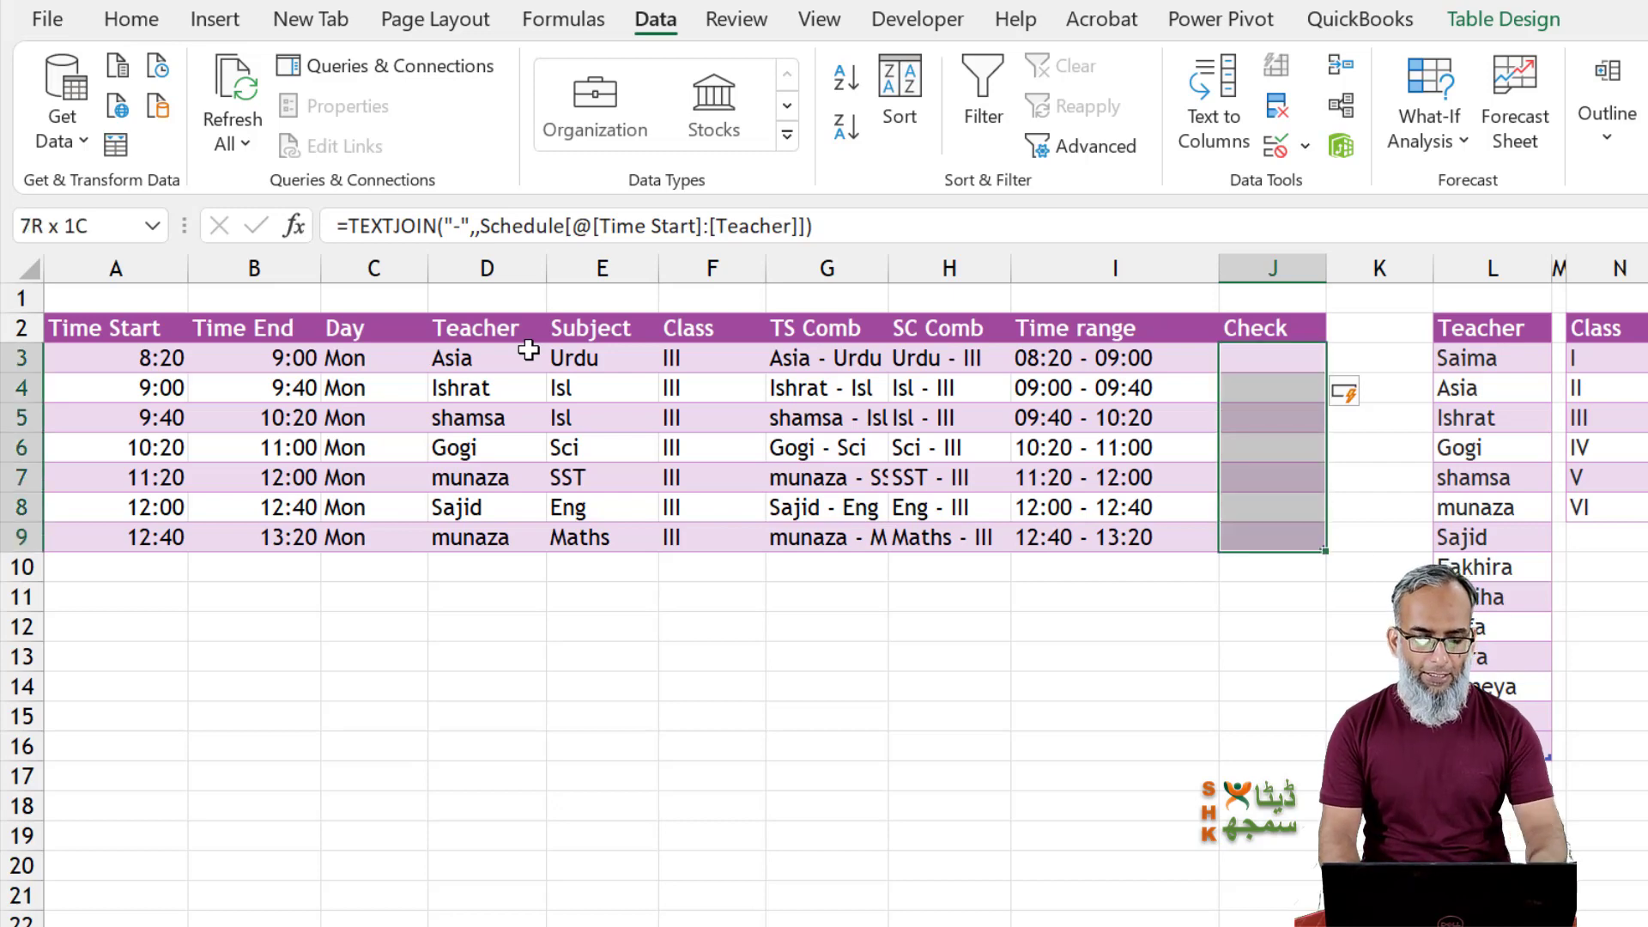
key("ctrl+1")
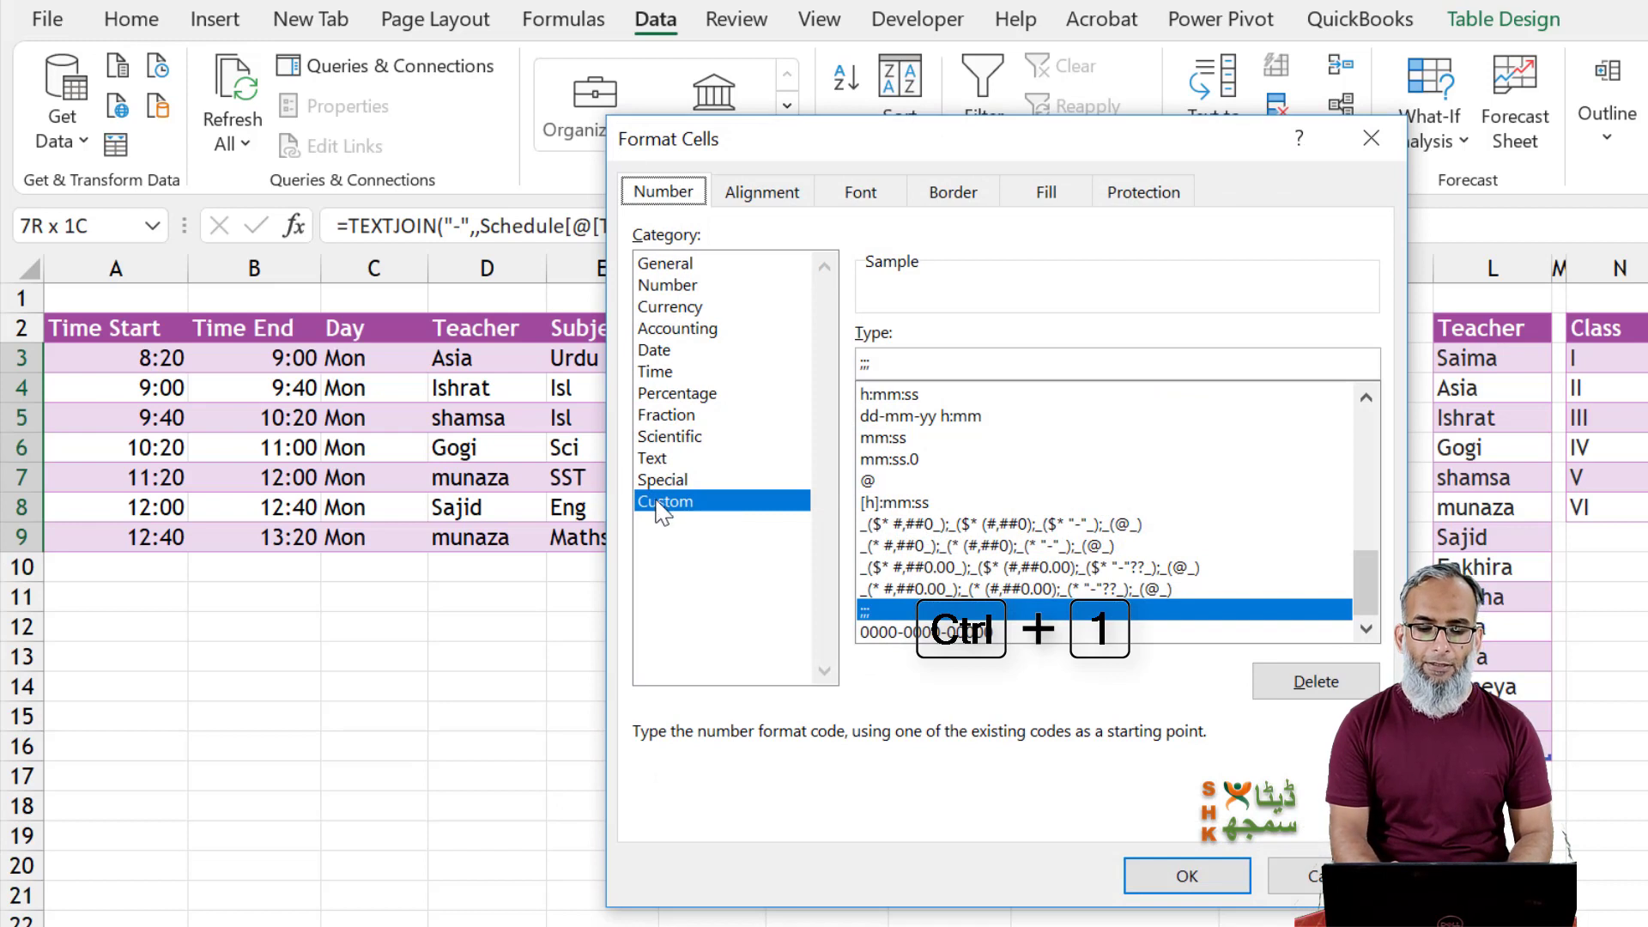
double_click(890, 363)
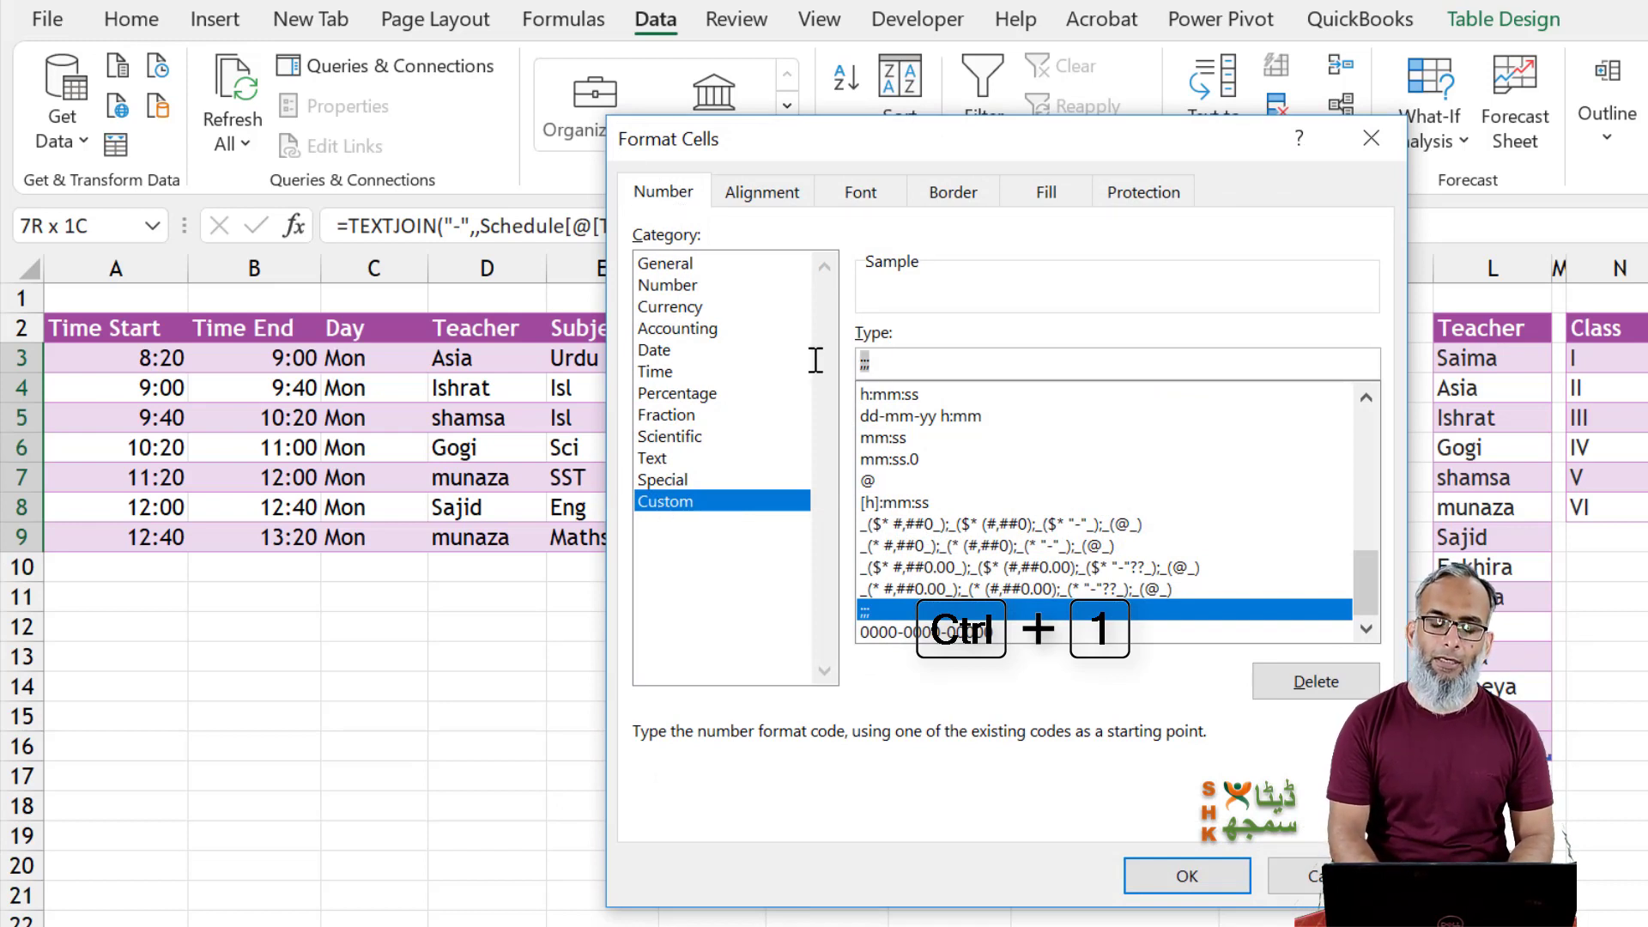
key("BackSpace")
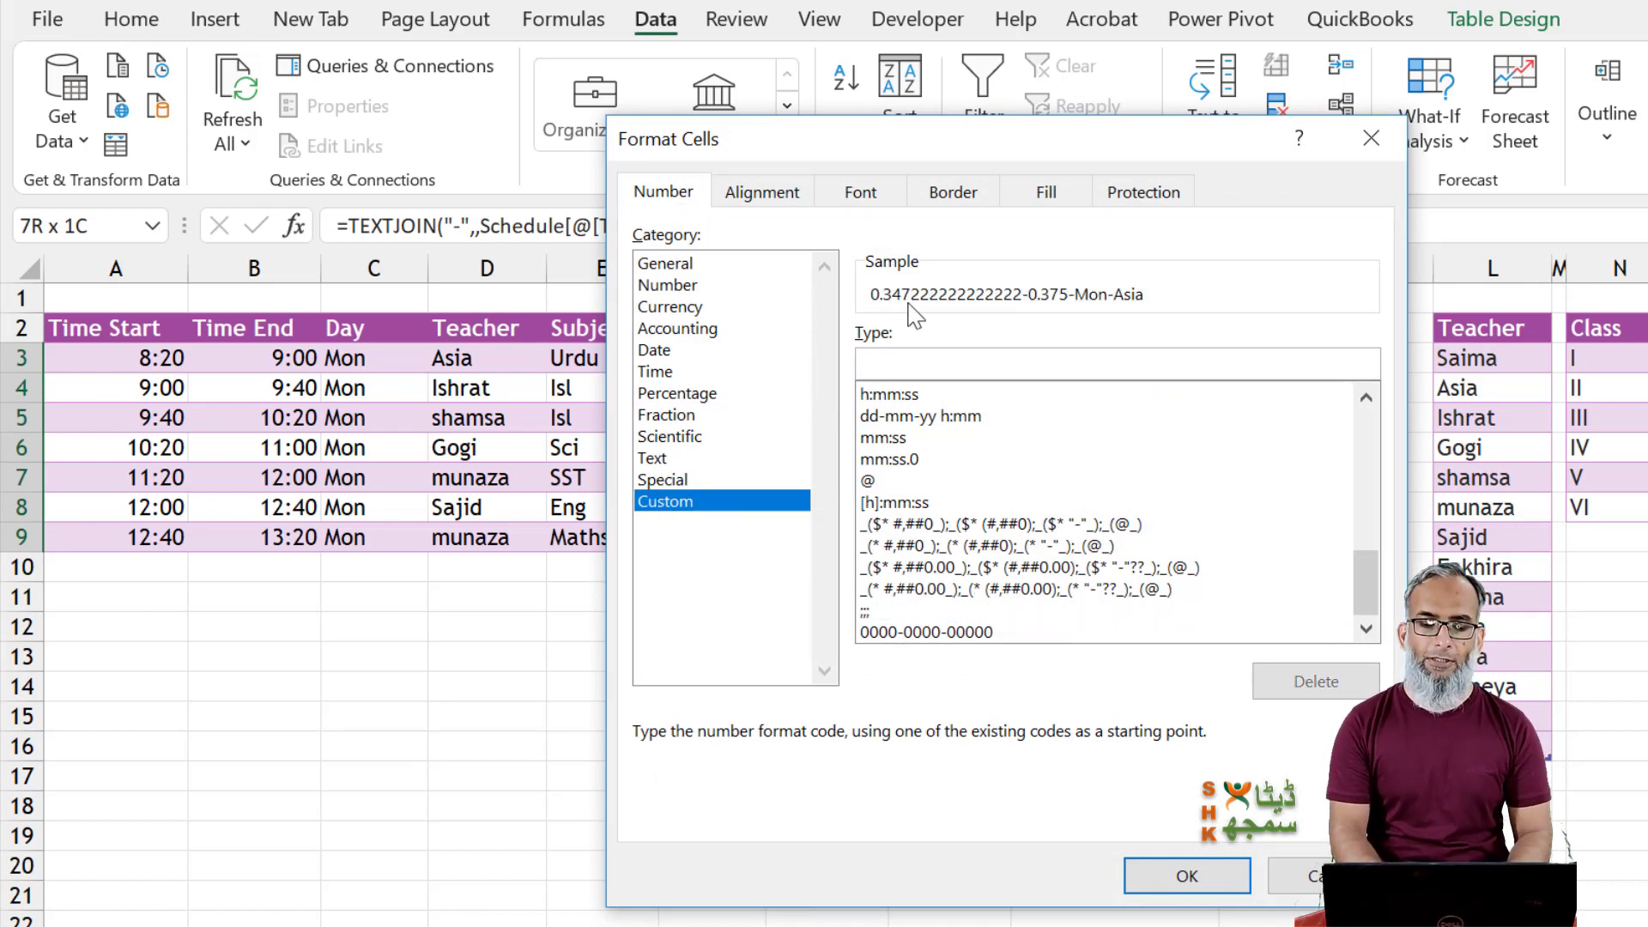
left_click(1187, 875)
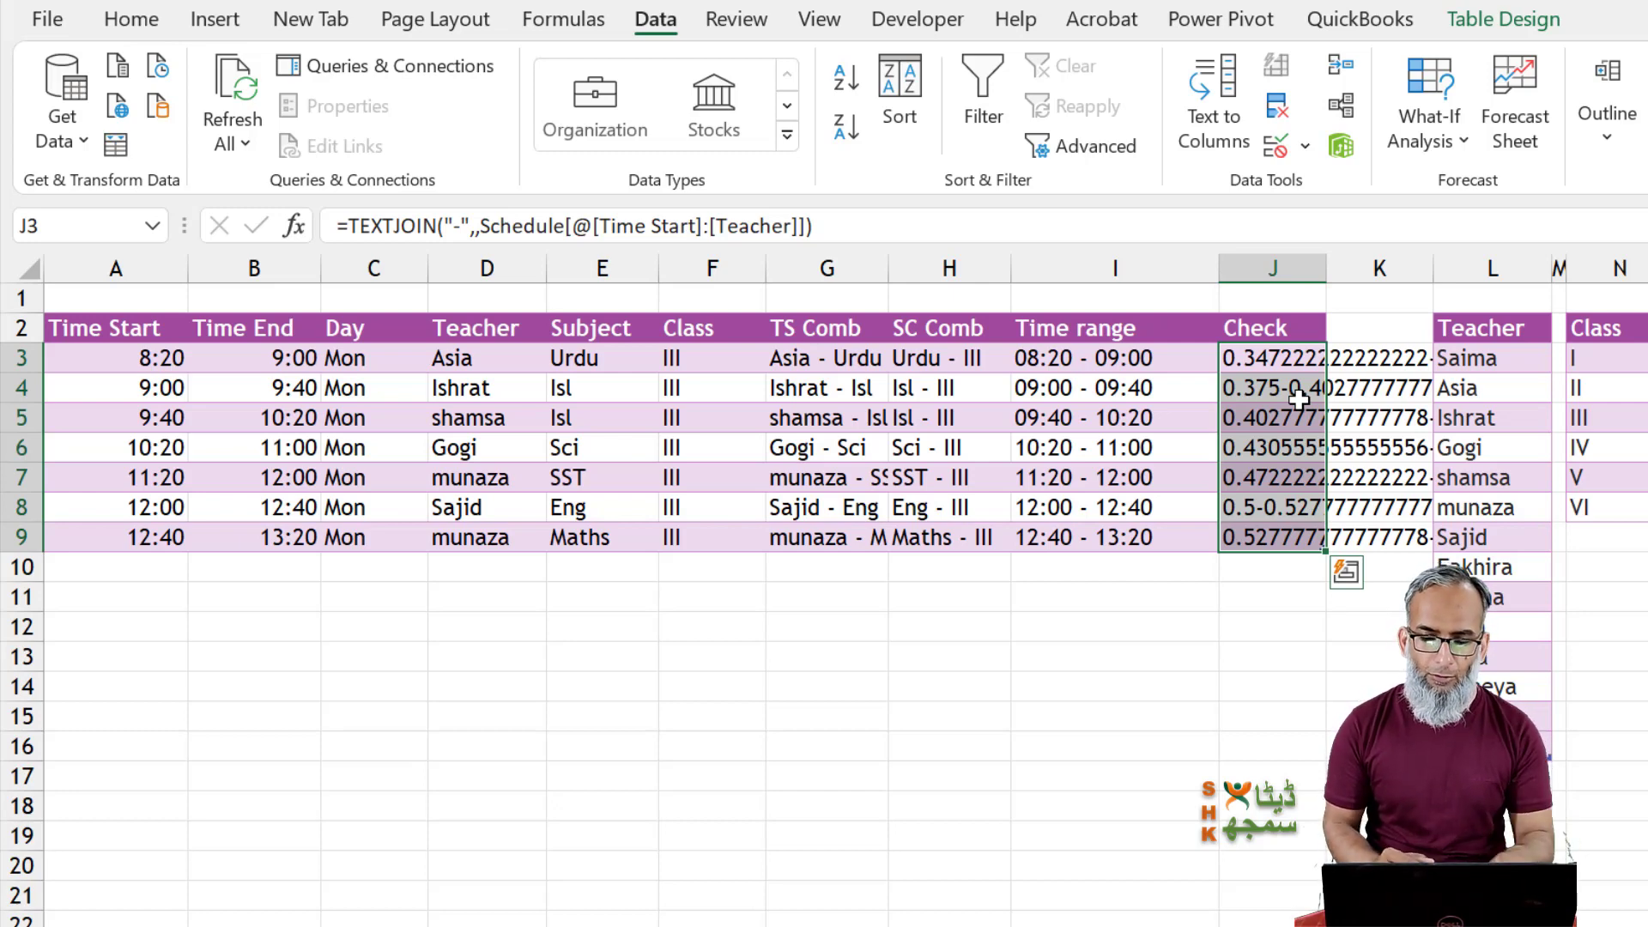
Hide the Check values in J3:J9 by applying the custom number format ;;;.
key("ctrl+1")
left_click(673, 501)
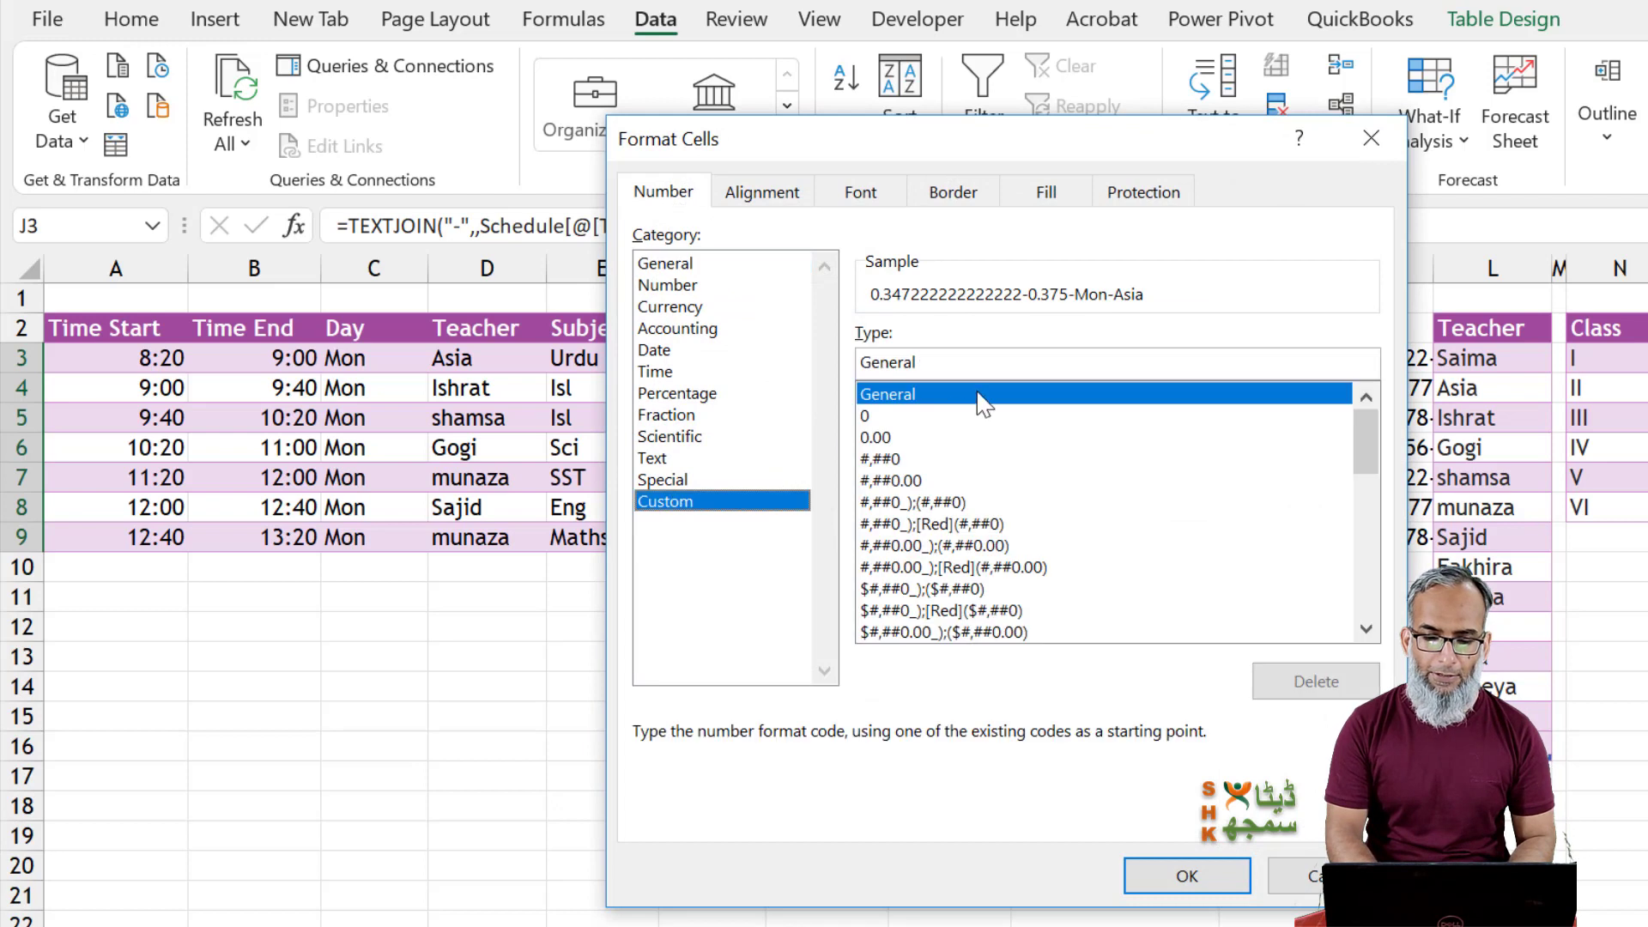
left_click_drag(944, 362, 793, 355)
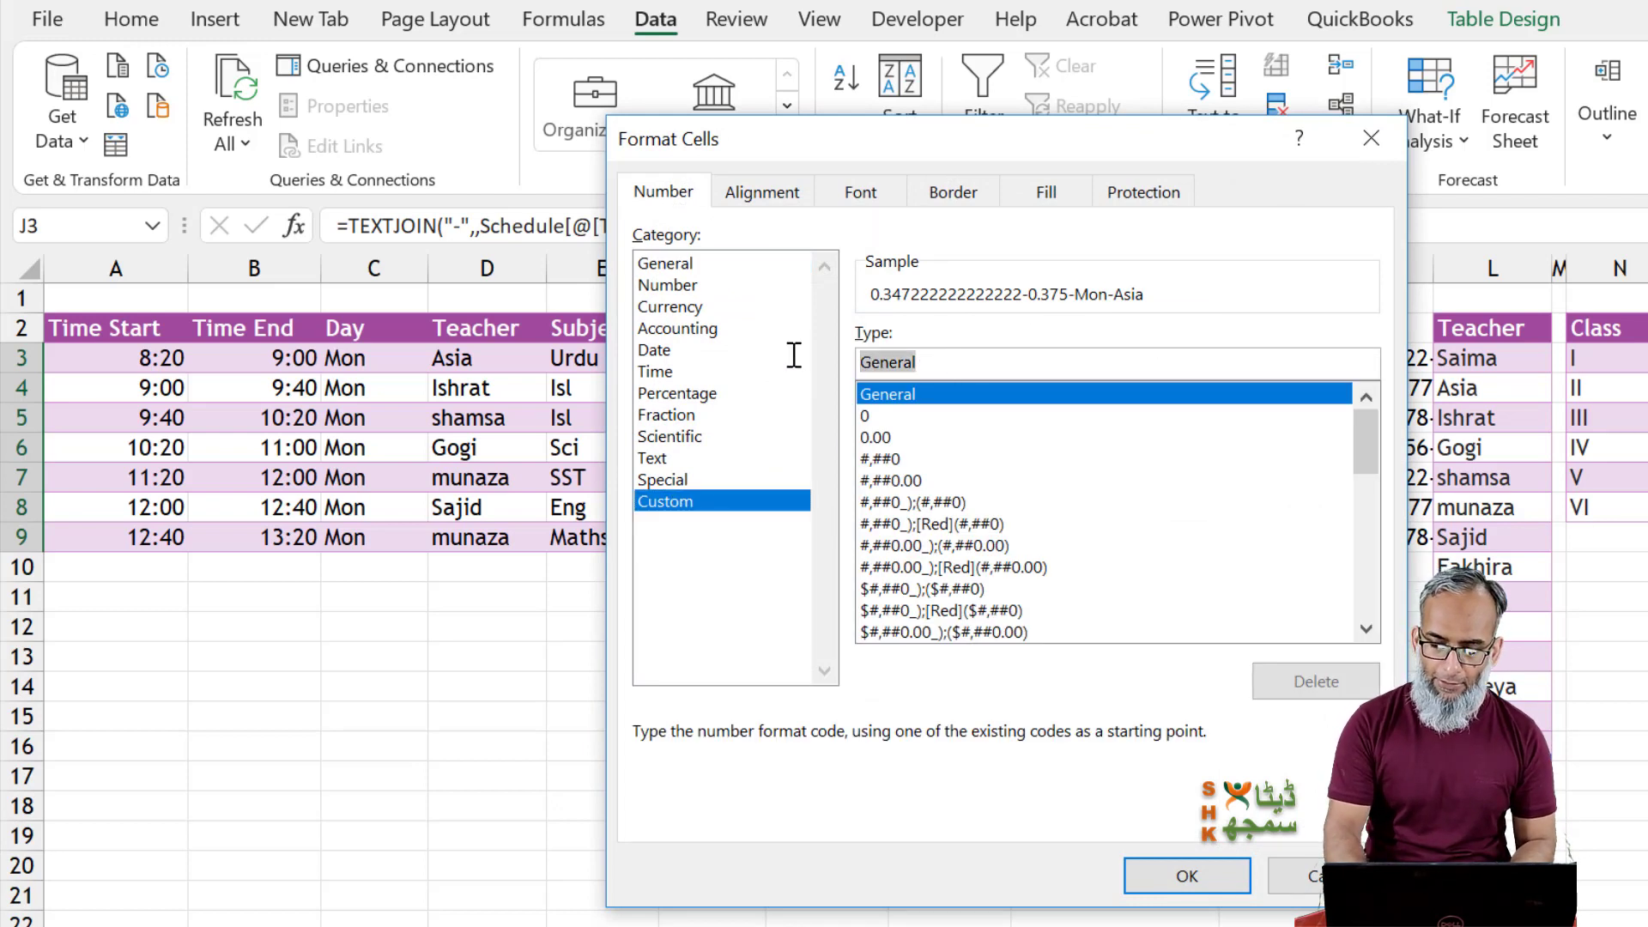
type(";;;")
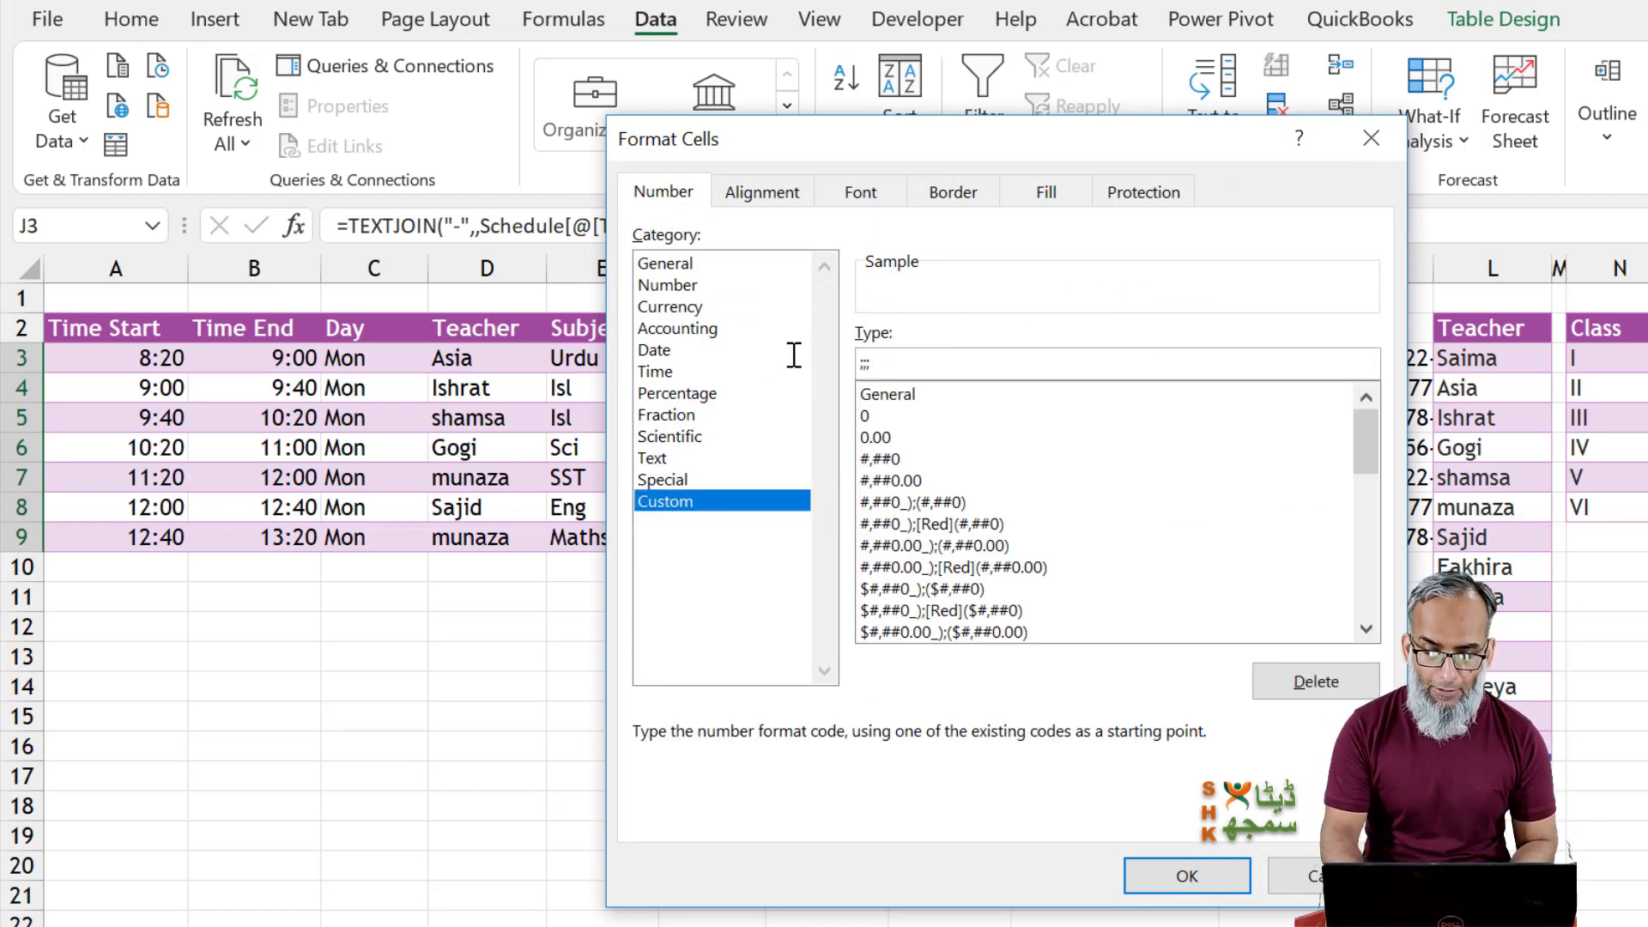
left_click(1181, 875)
left_click(1301, 498)
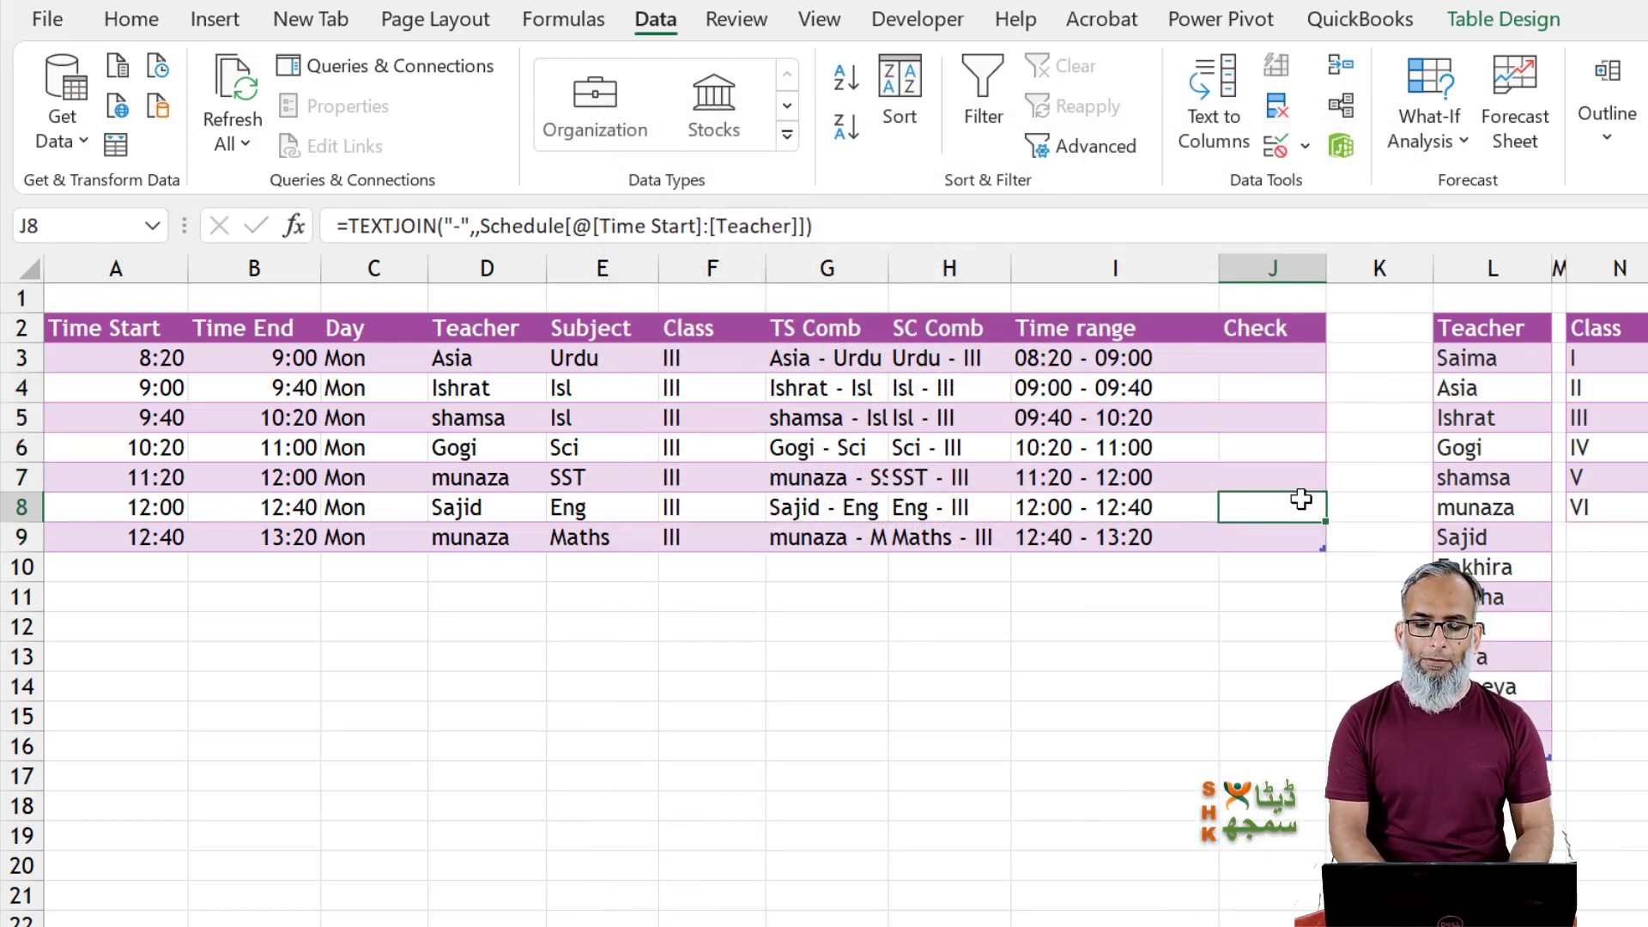
Add a Duplicate Values conditional formatting rule to J3:J9 with Light Red Fill with Dark Red Text.
left_click_drag(1297, 361, 1278, 536)
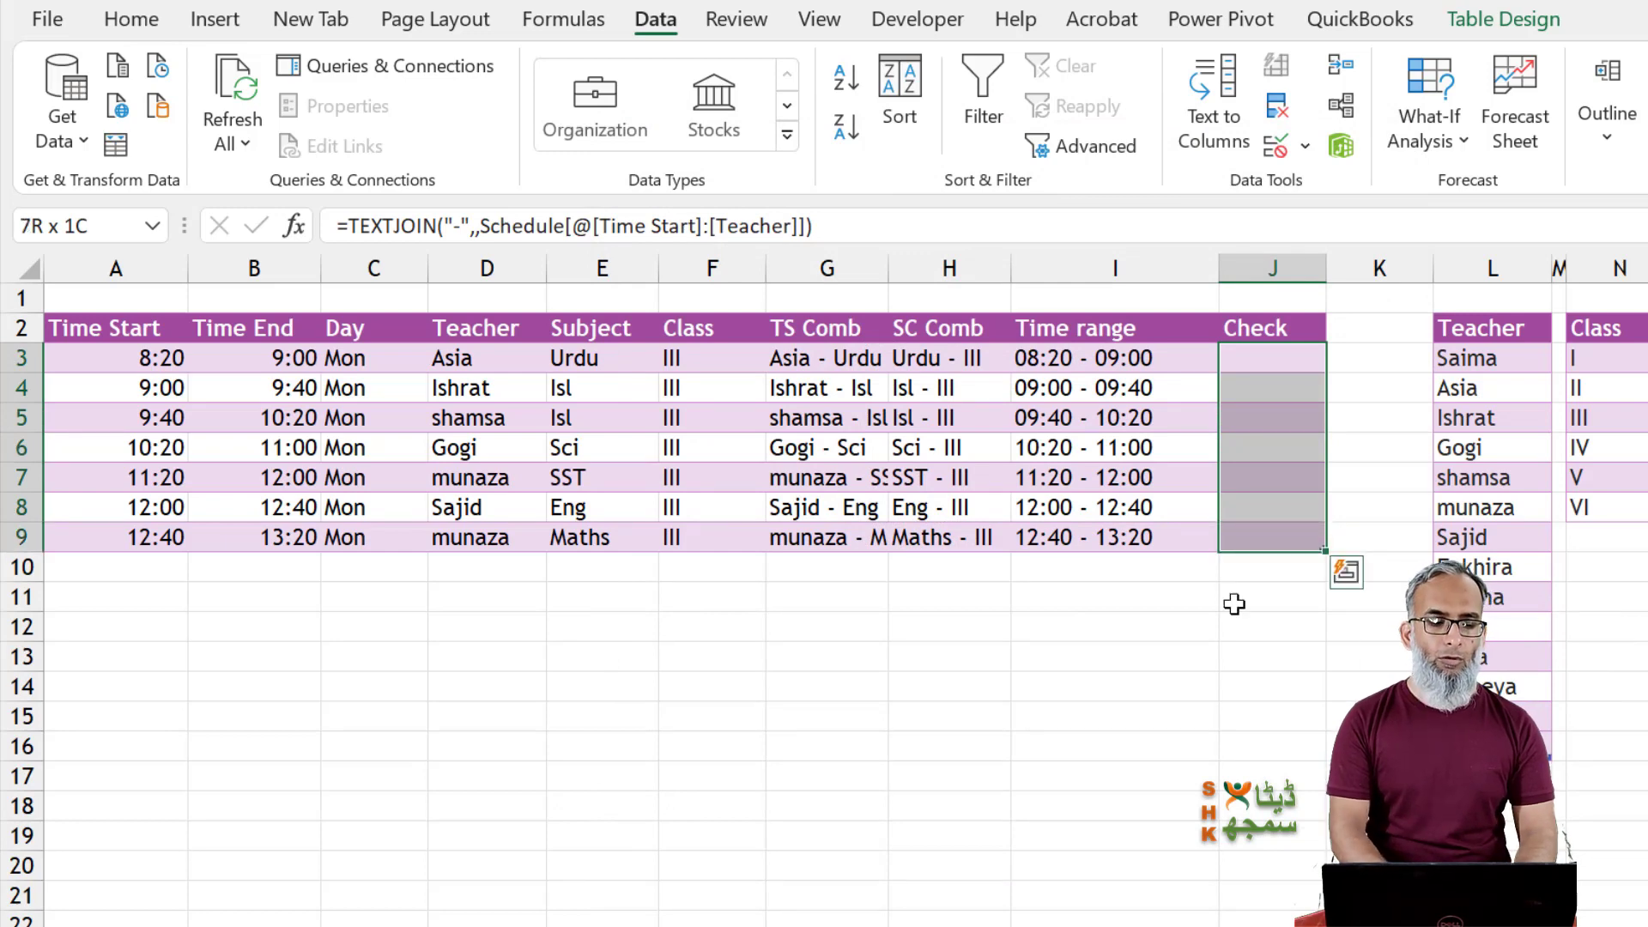
left_click(136, 22)
left_click(1202, 67)
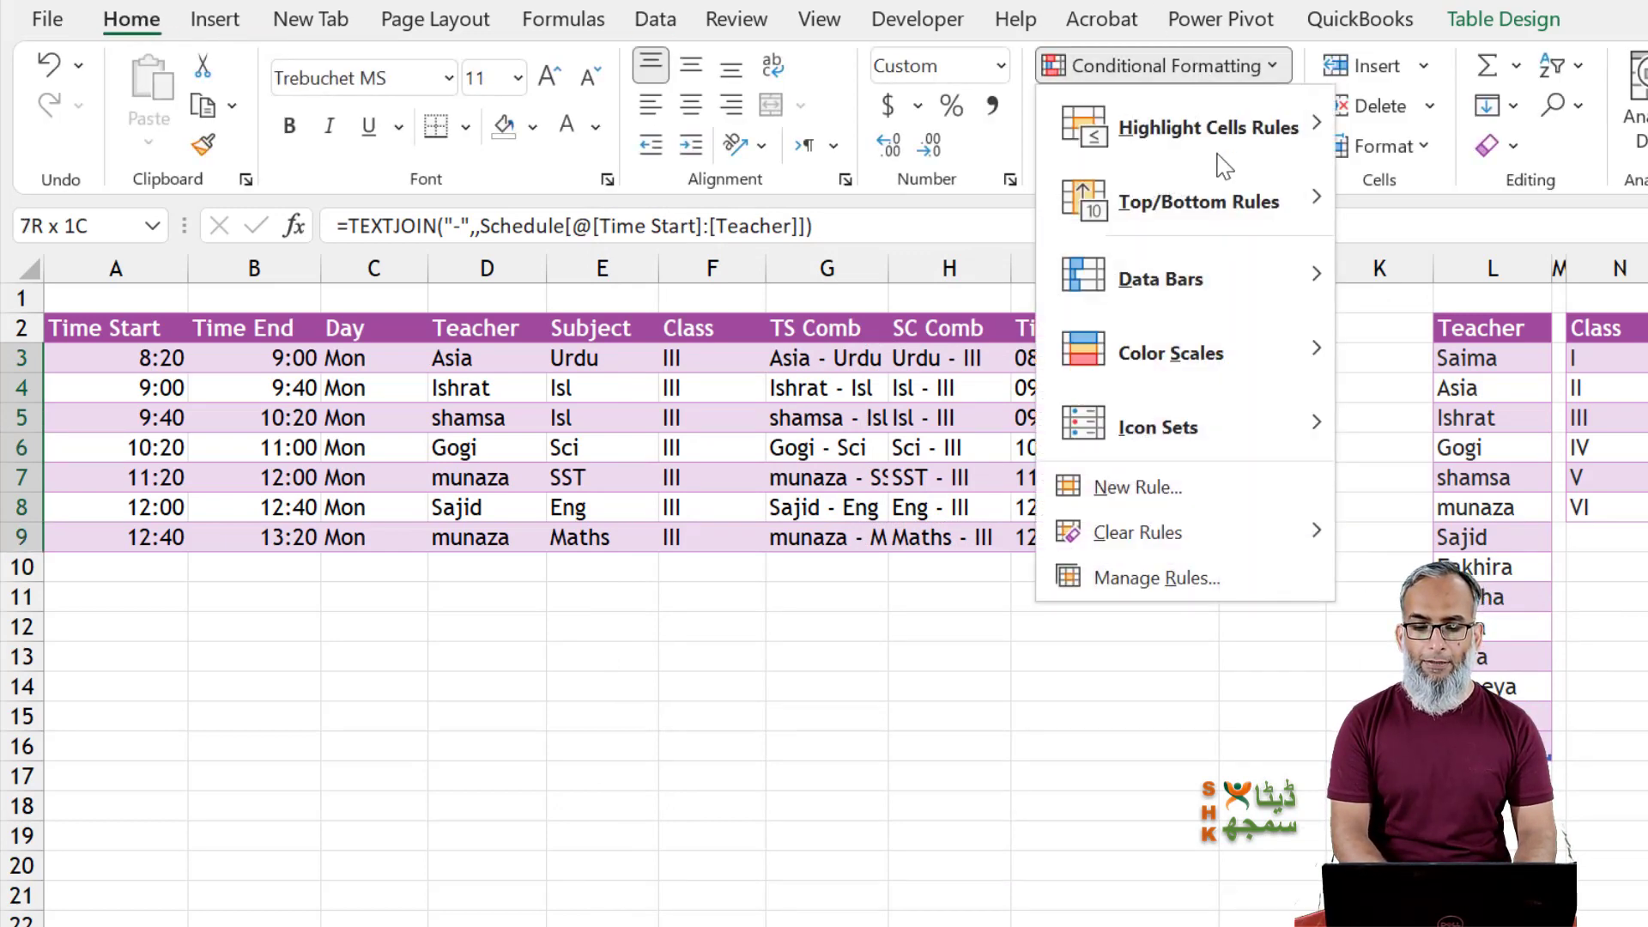
mouse_move(1234, 139)
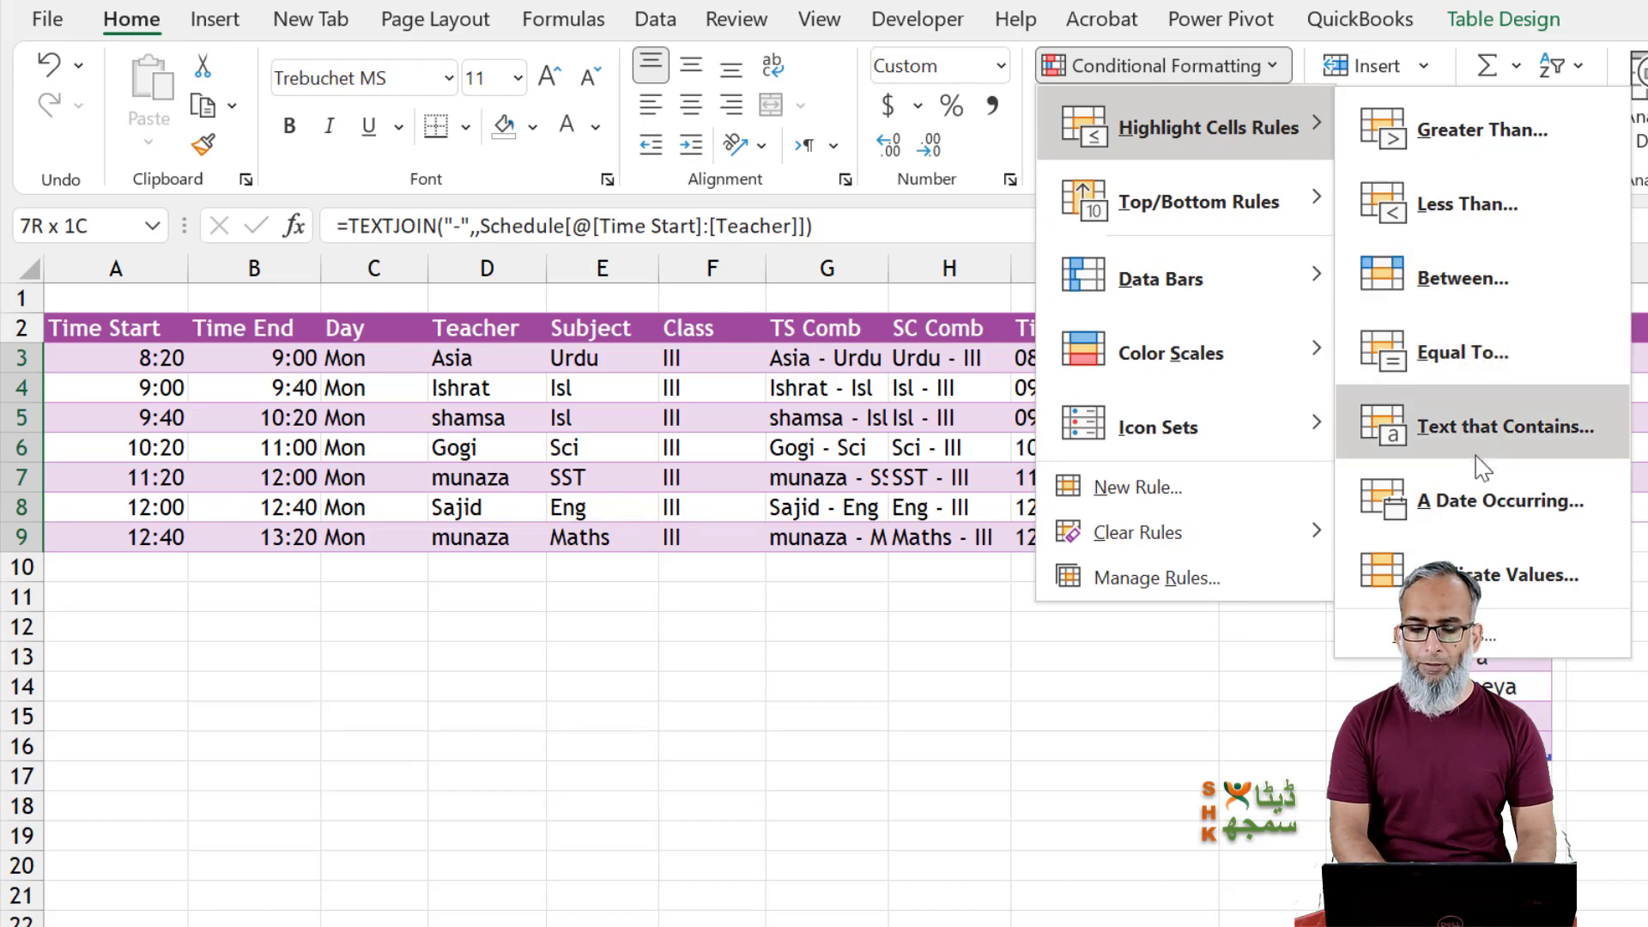
left_click(1390, 576)
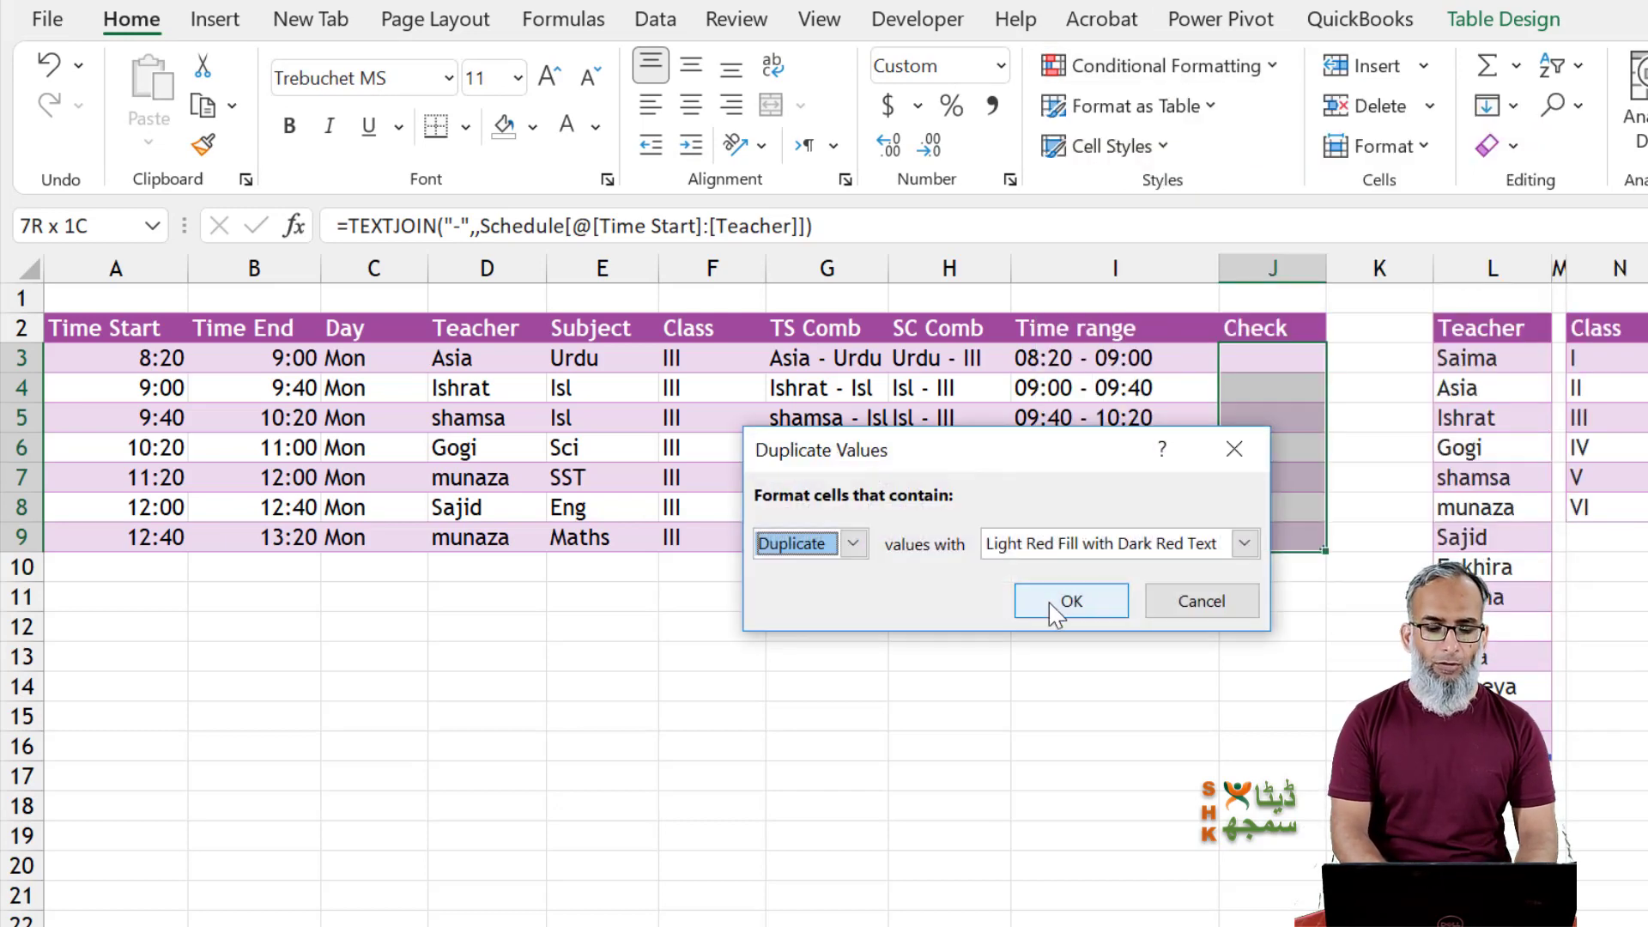
left_click(1160, 546)
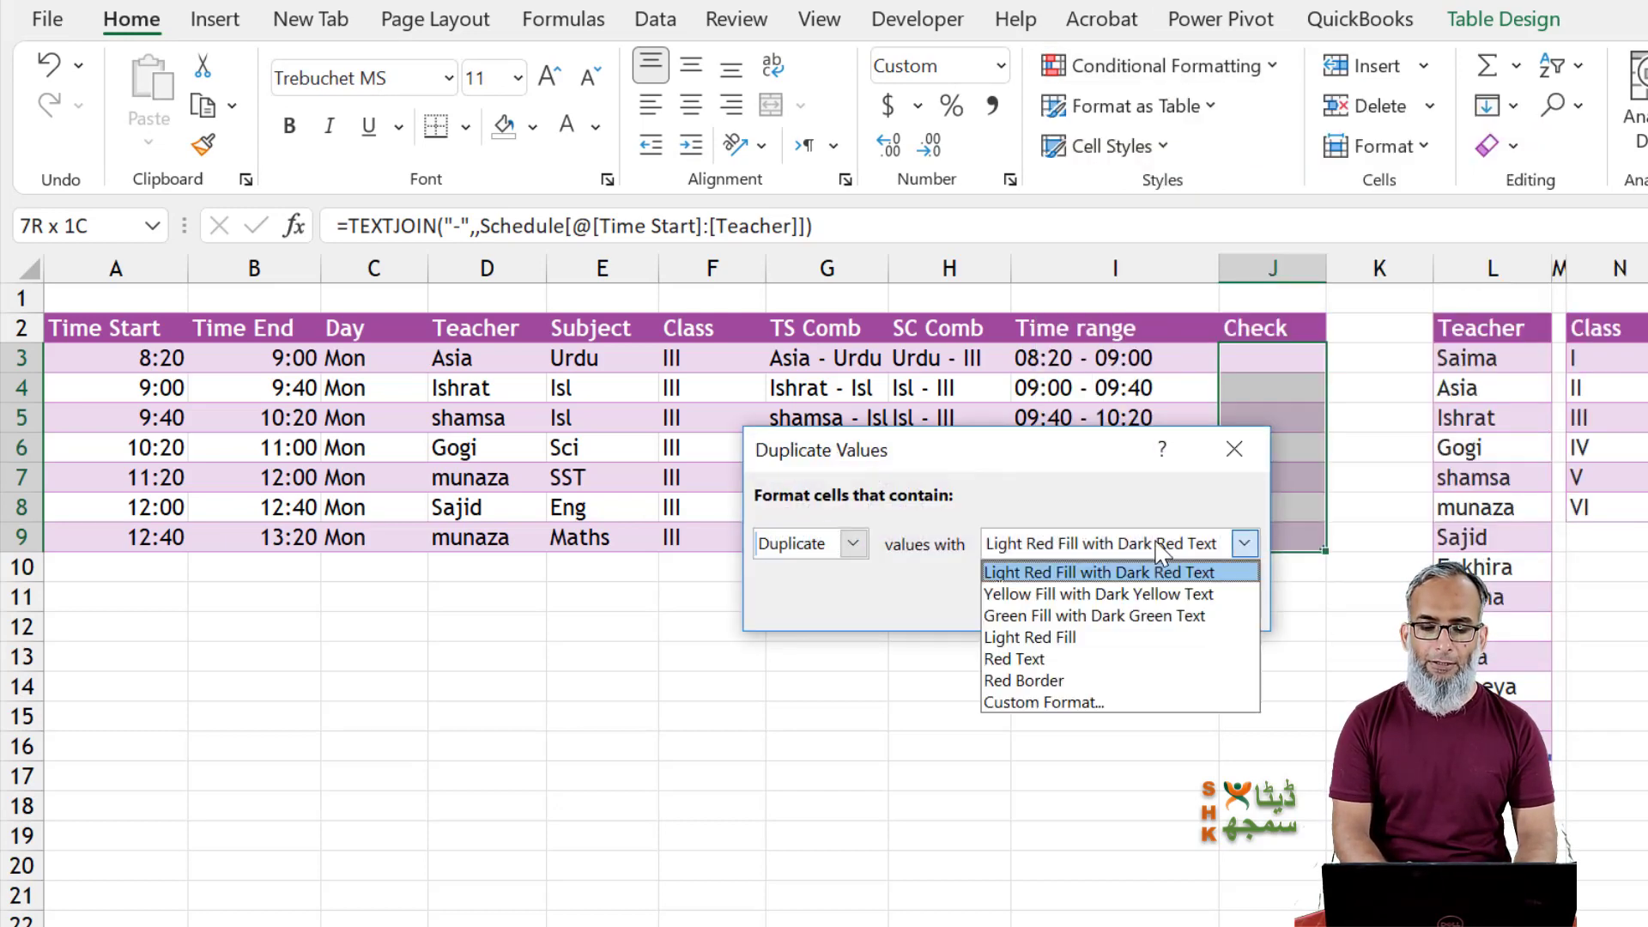
left_click(1141, 571)
left_click(1087, 608)
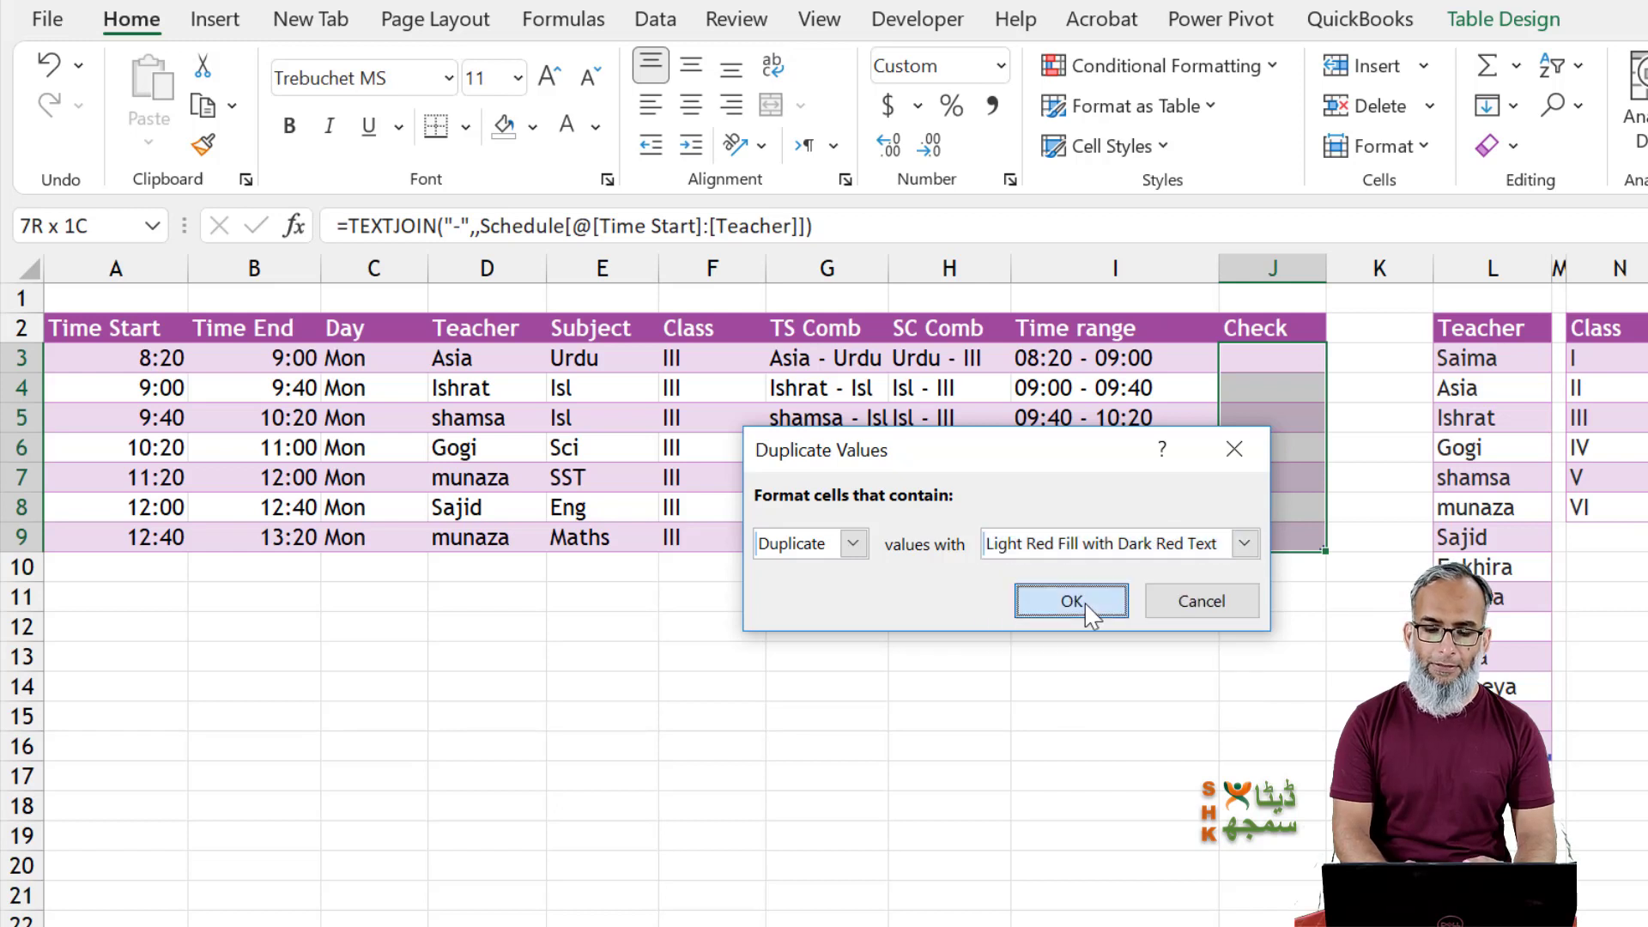
left_click(168, 566)
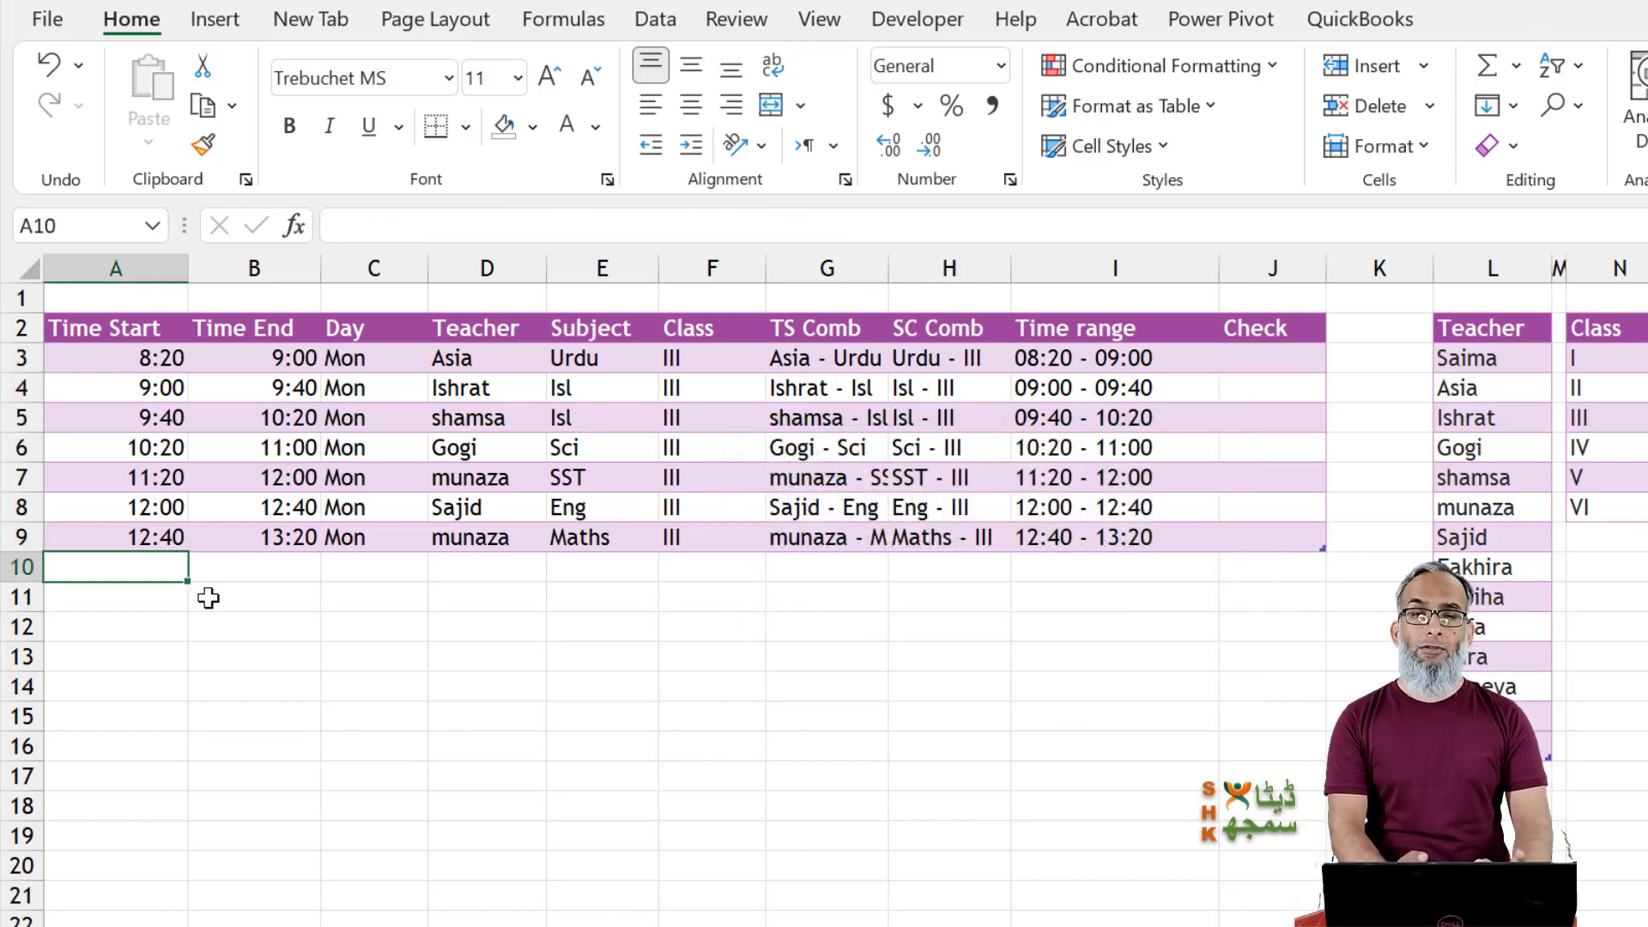
Copy the start and end times in A3:B9 and paste them directly below the schedule rows, starting at A10.
key("Up")
key("Up")
key("Up")
key("Up")
key("Up")
key("Up")
key("Up")
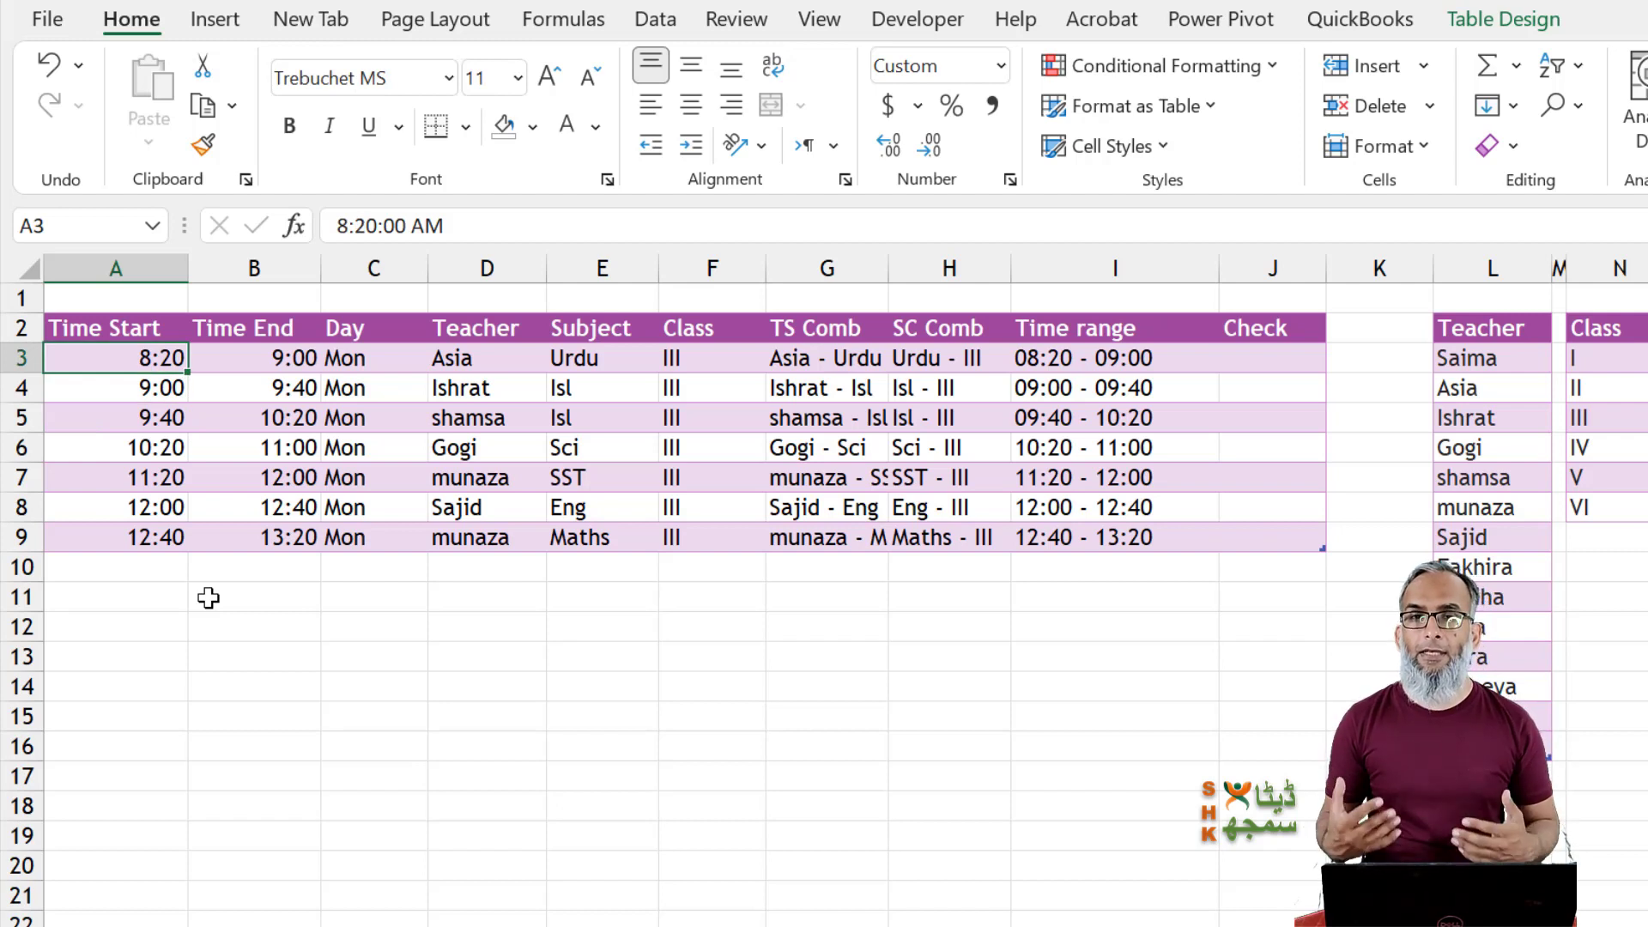
key("shift+Down")
key("shift+Down")
key("shift+Down")
key("shift+Down")
key("shift+Down")
key("shift+Down")
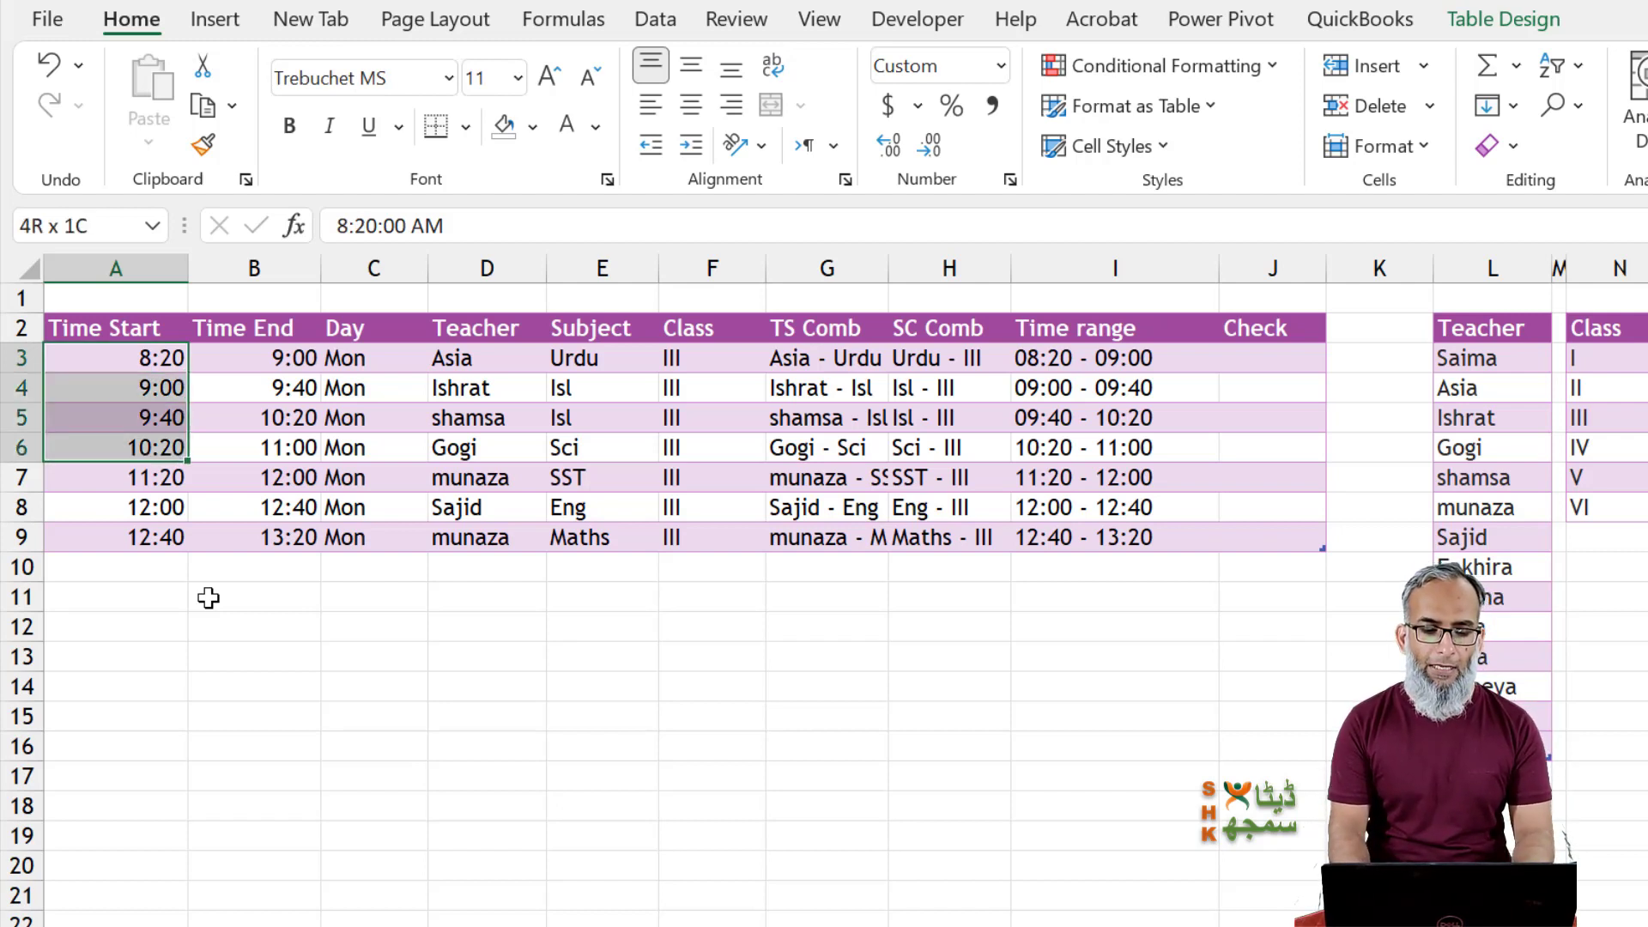
key("shift+Right")
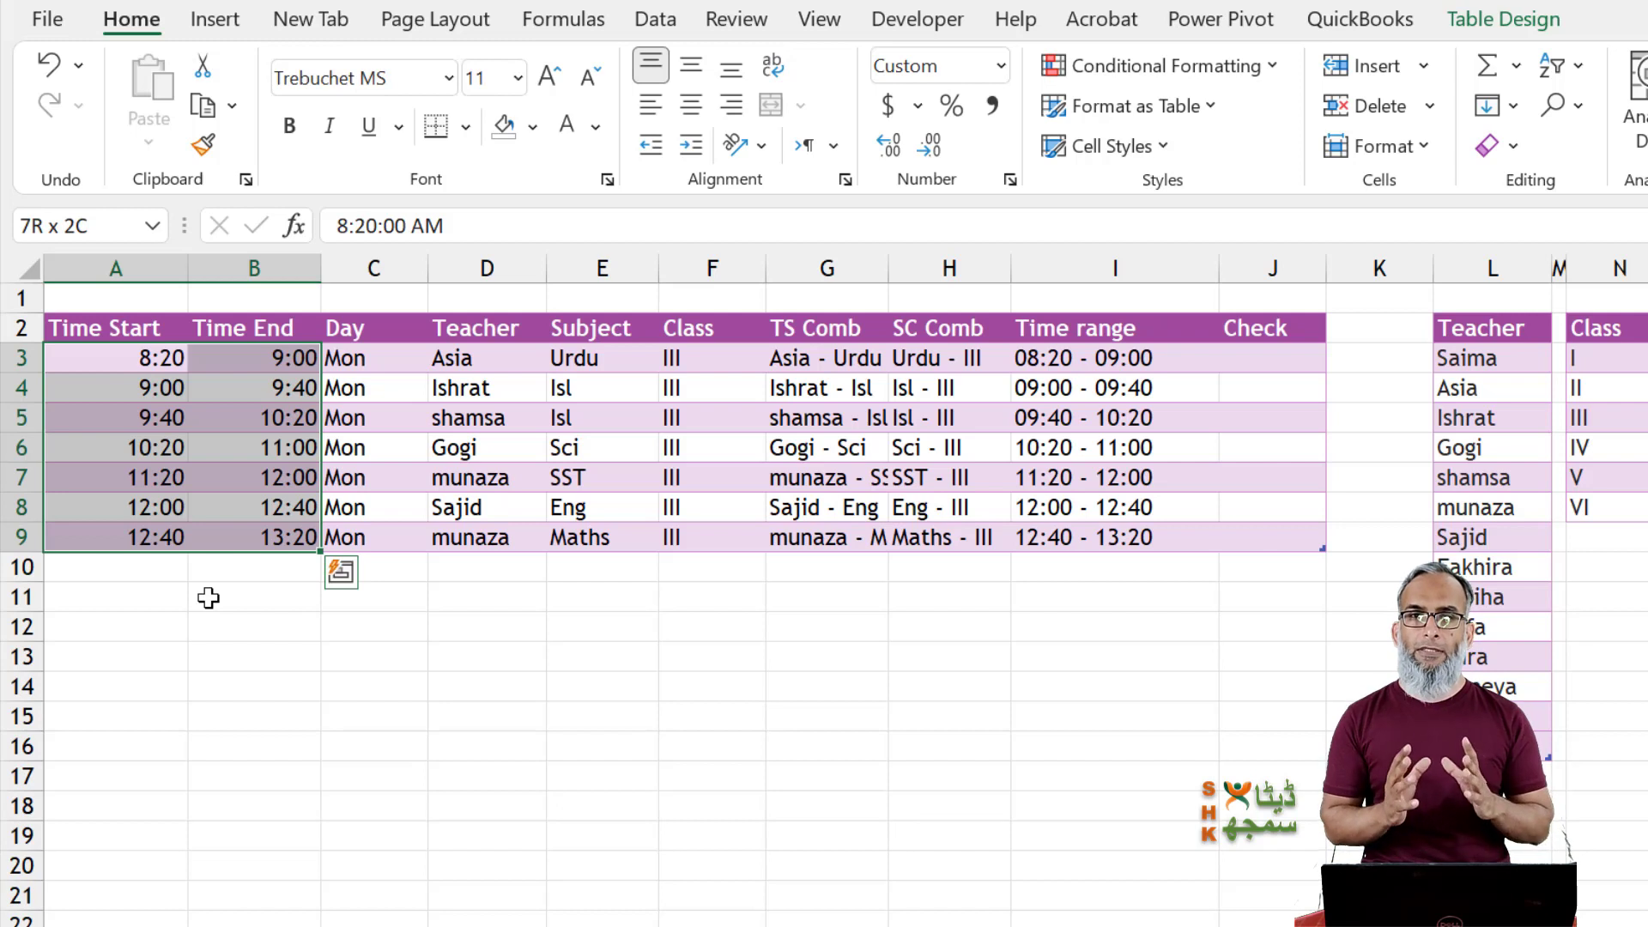
key("ctrl+c")
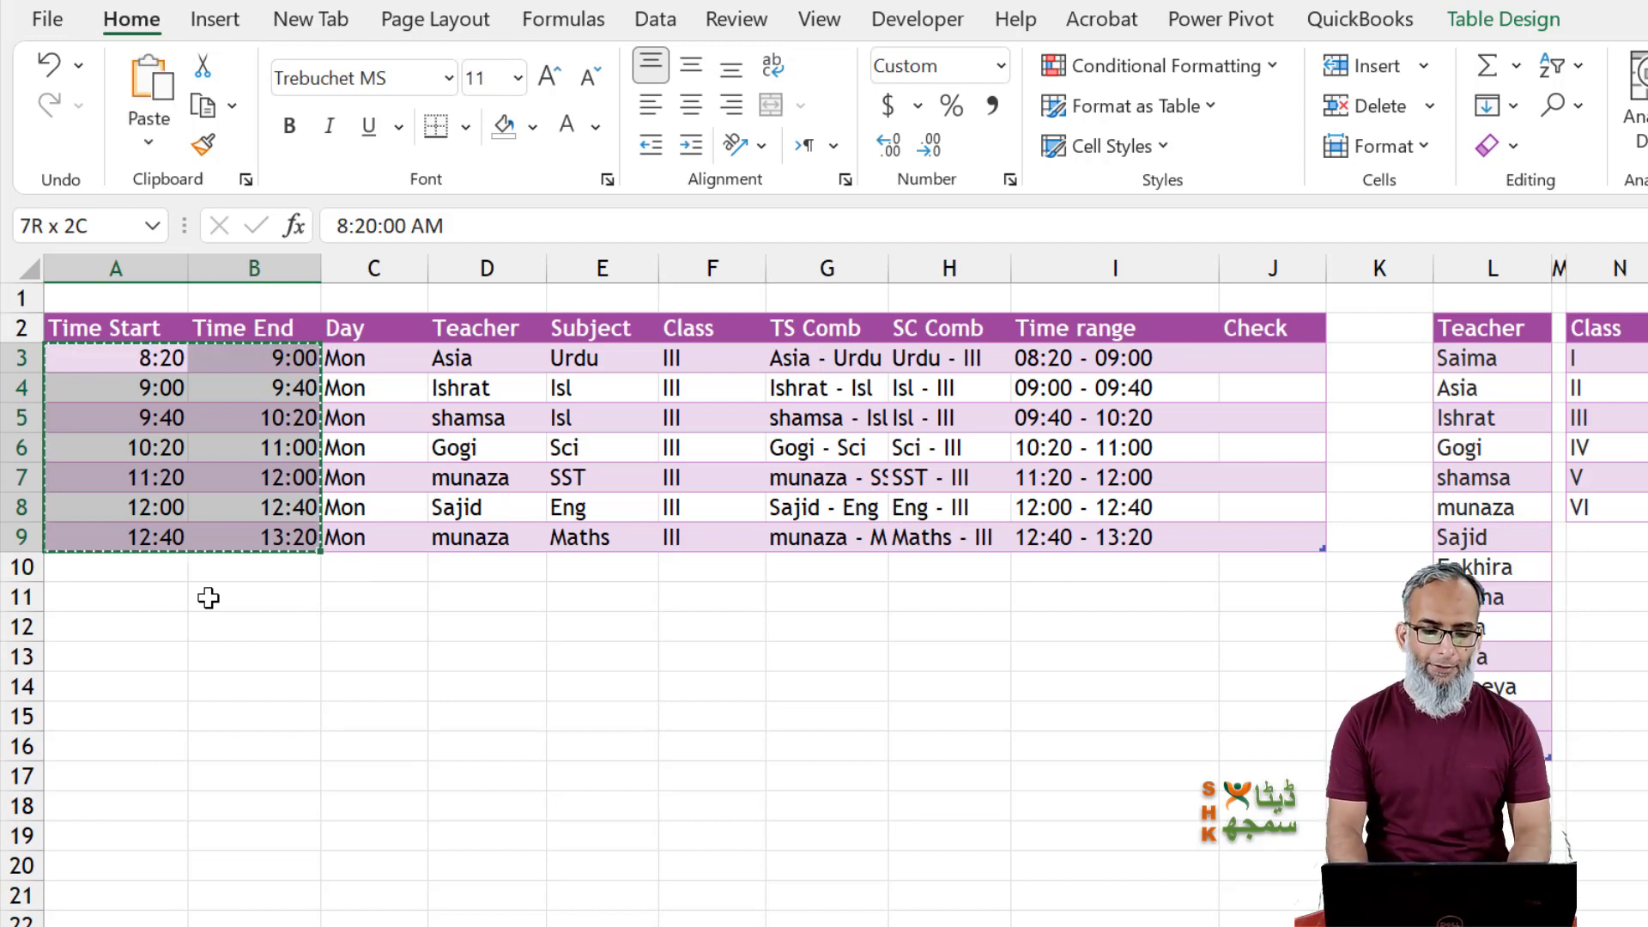
key("Down")
key("Down")
key("Down")
key("Down")
key("Down")
key("Down")
key("Down")
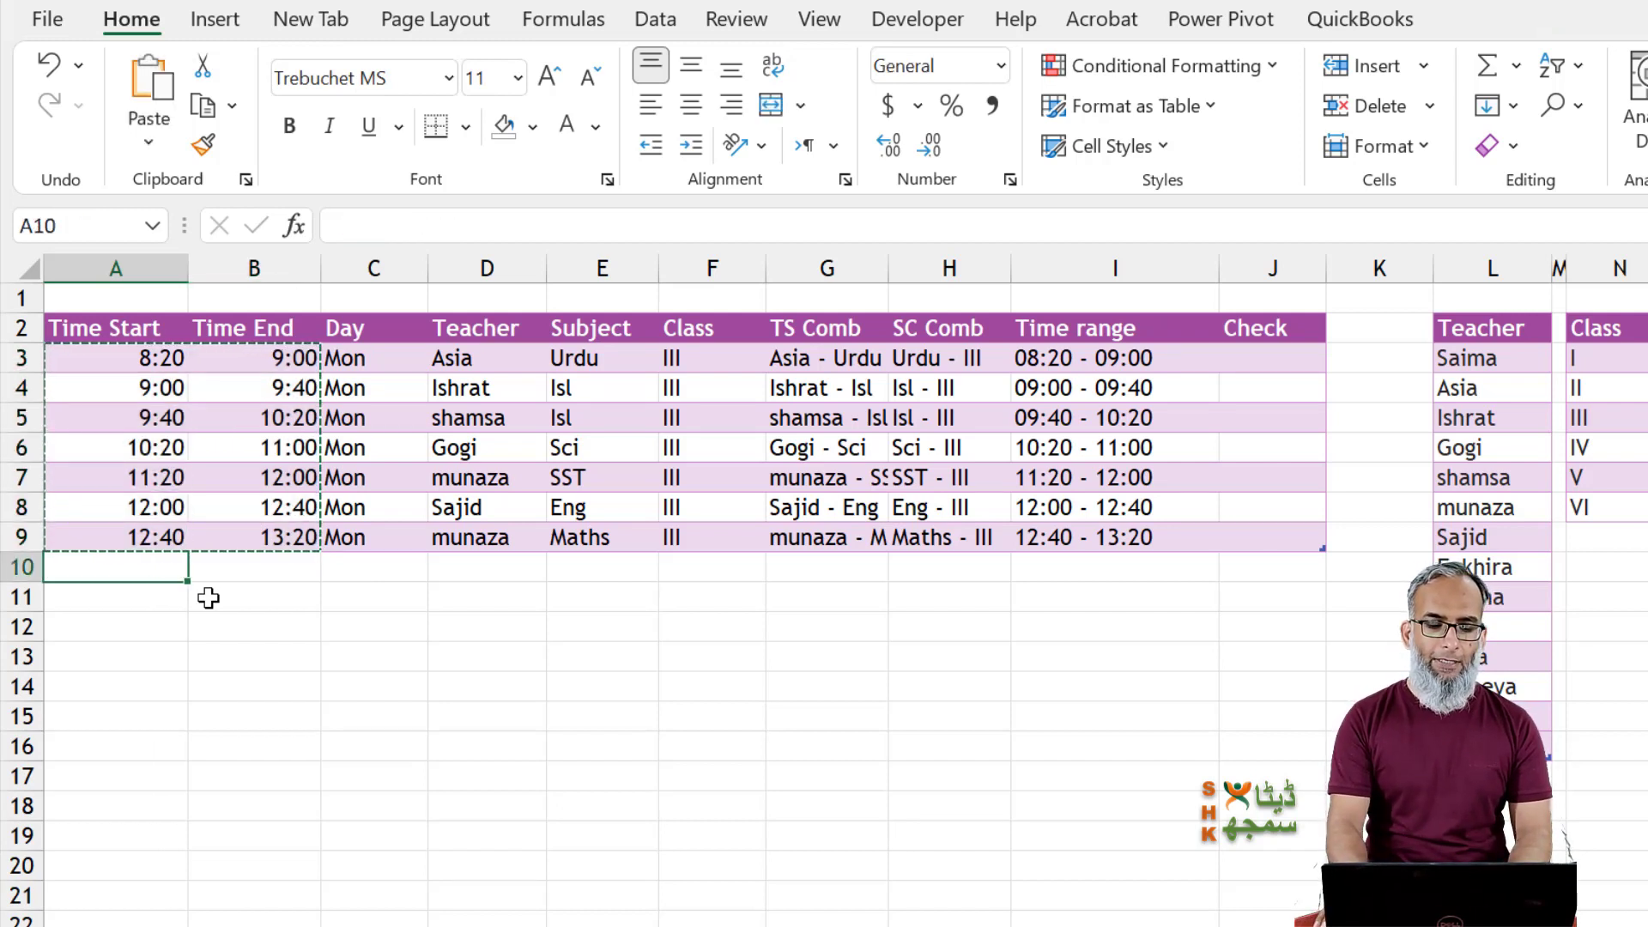
key("ctrl+v")
Check the Day, Teacher and Subject cells of the newly added rows for their validation dropdowns.
key("Right")
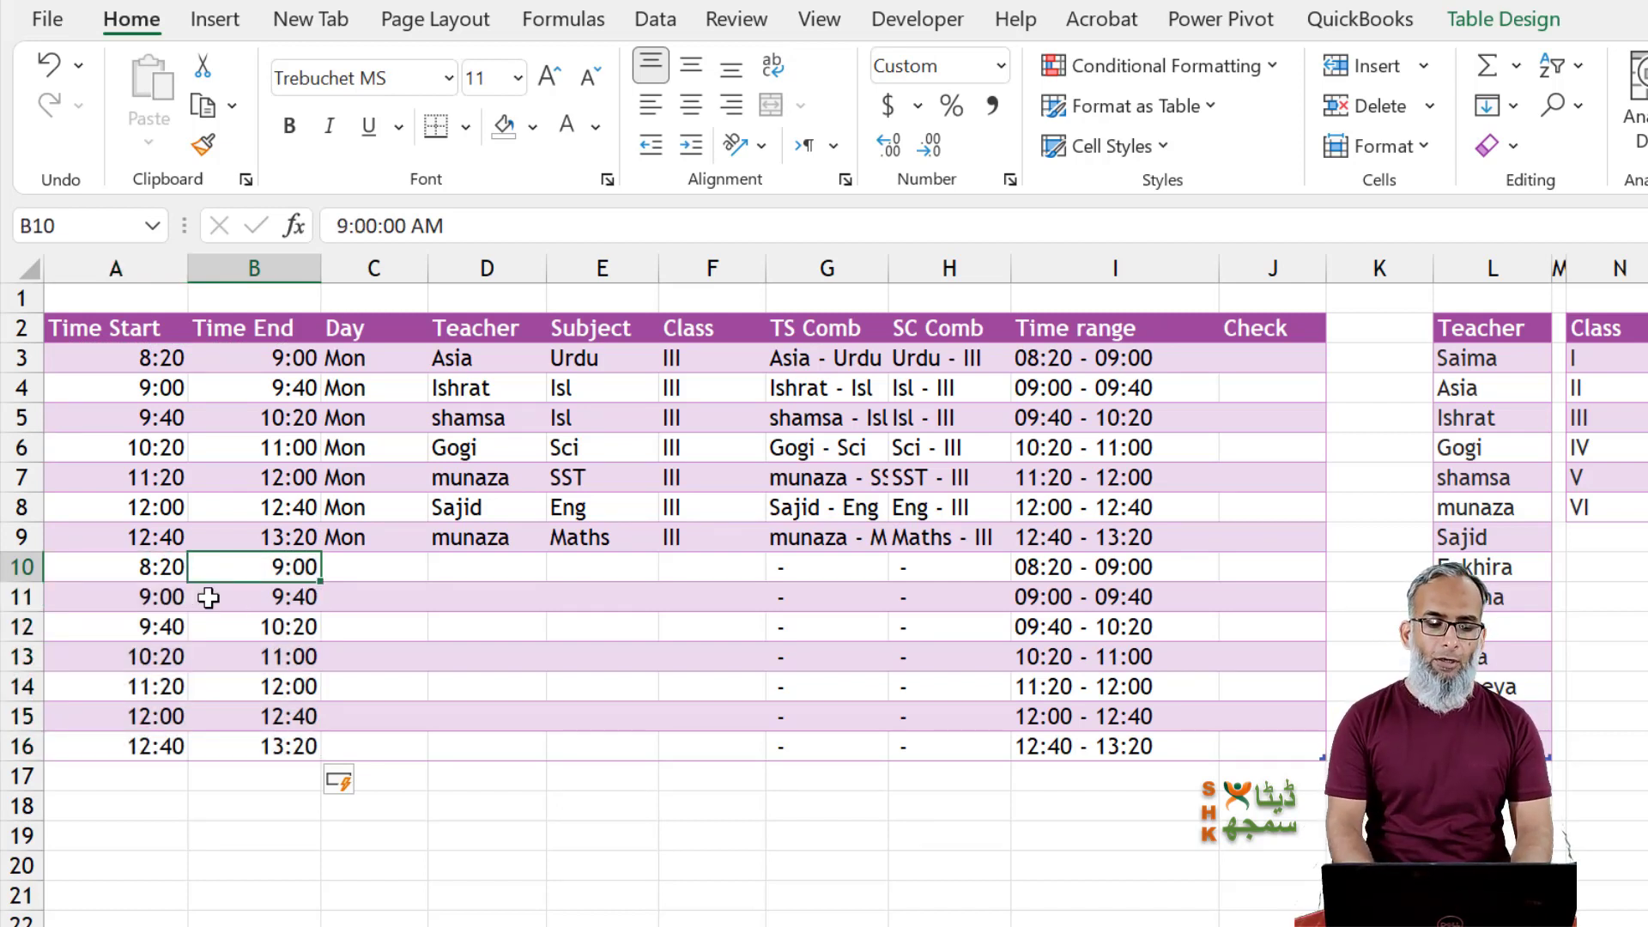
key("Right")
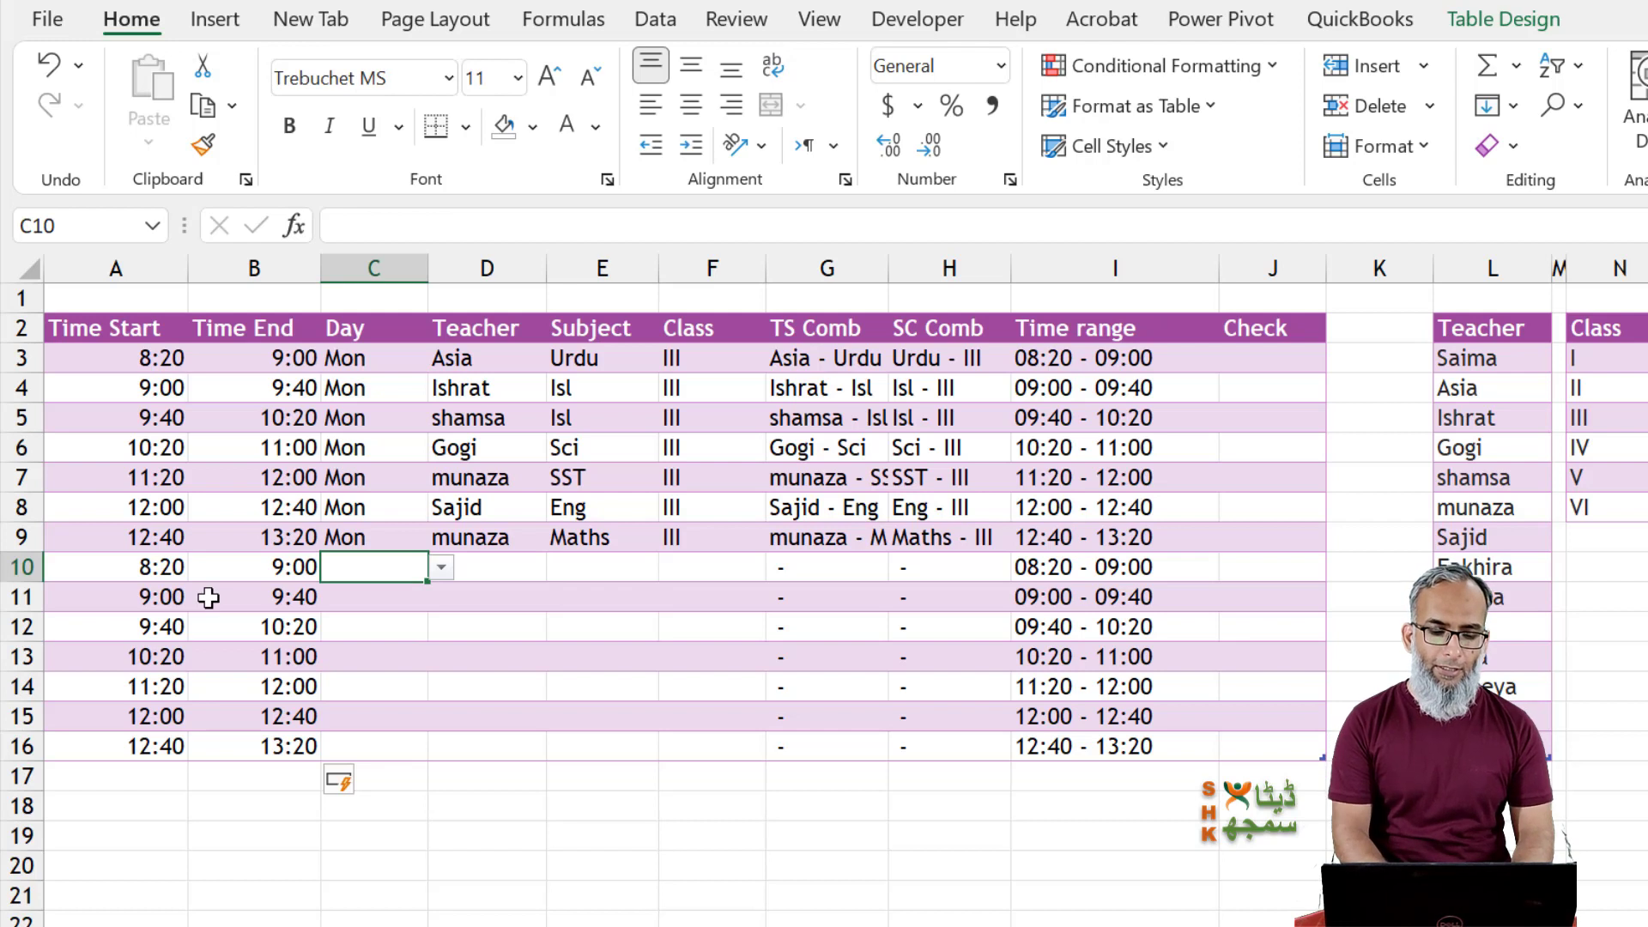
left_click(420, 635)
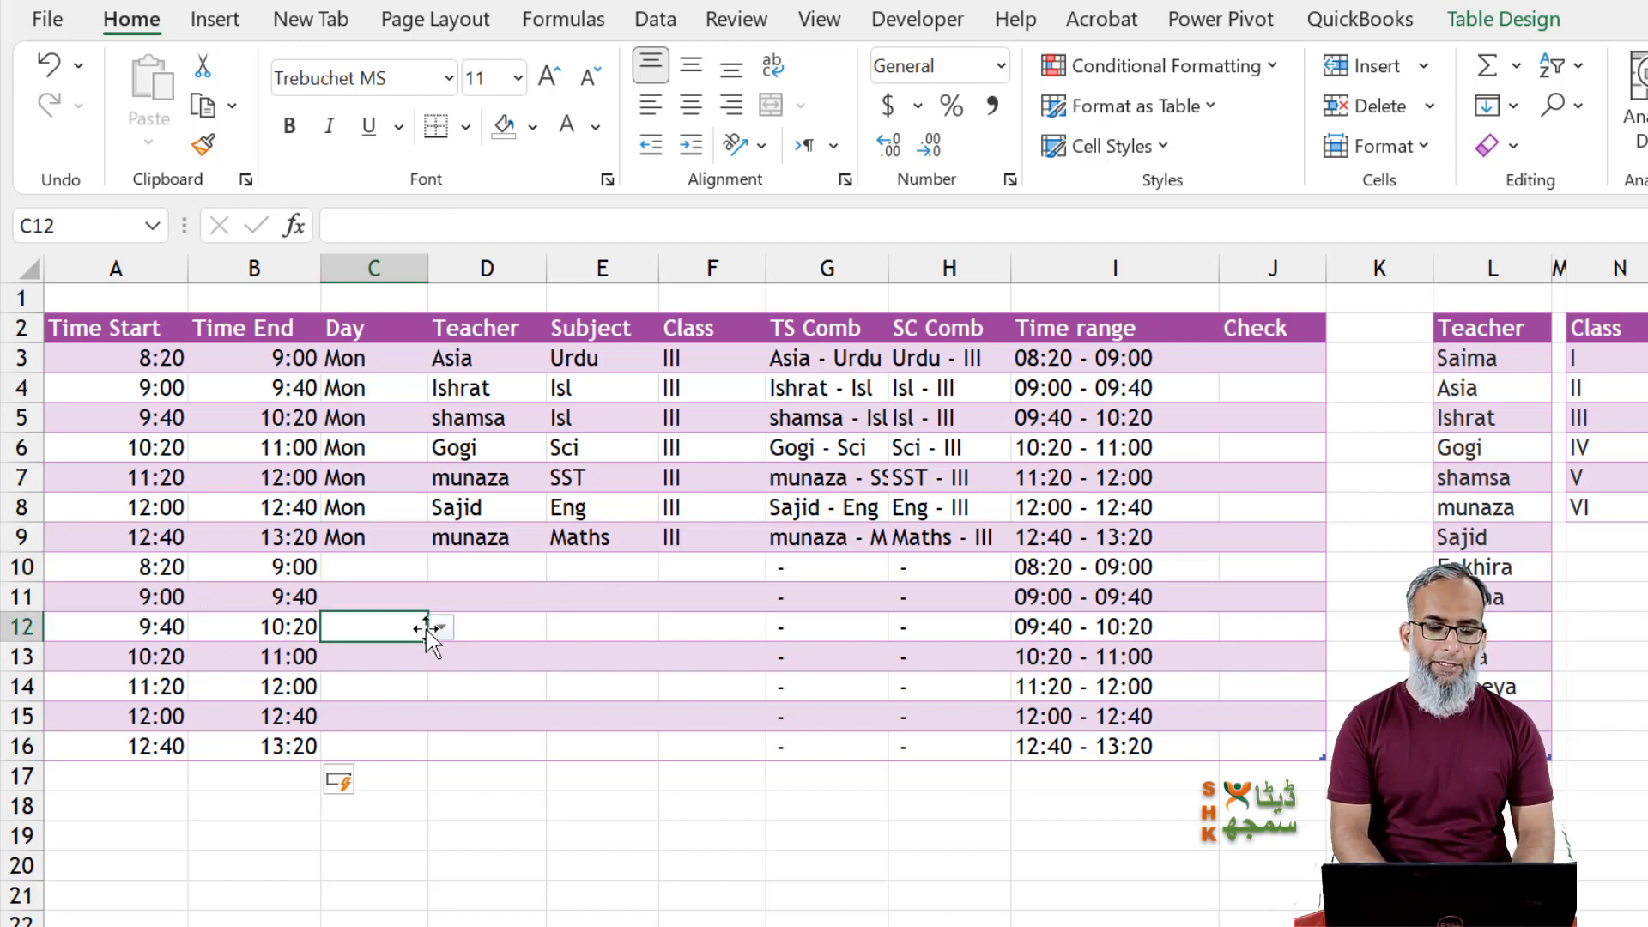
left_click(490, 628)
left_click(559, 627)
left_click(563, 632)
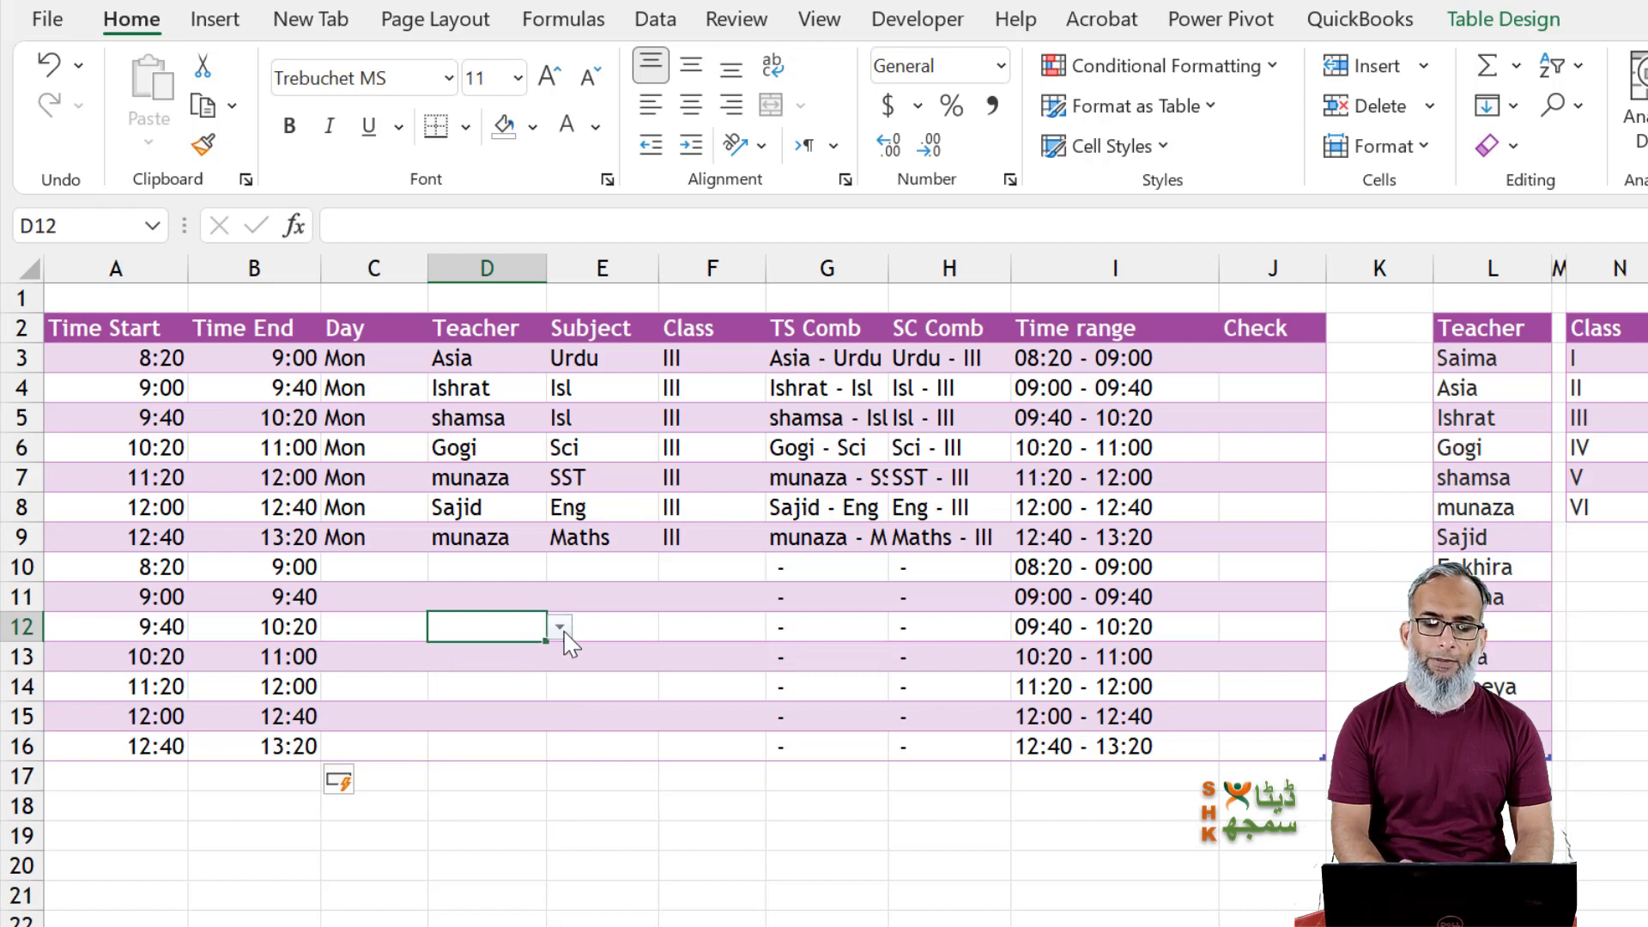
left_click(618, 627)
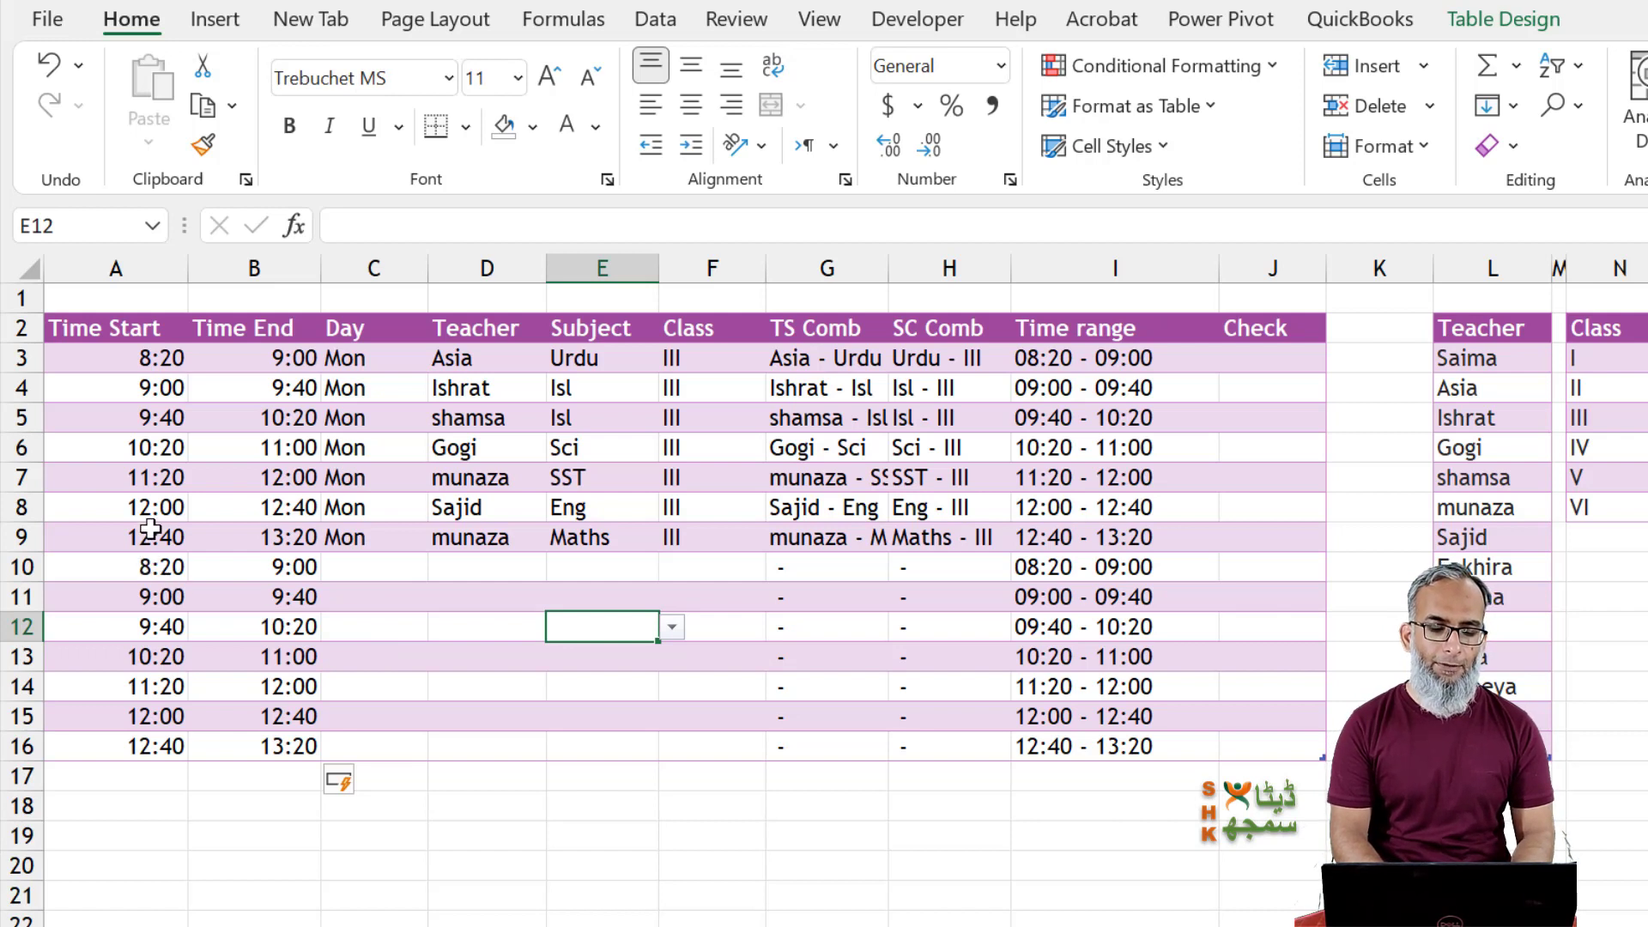
Set the Class in row 10 to VI and the Day to Mon from their dropdown lists.
left_click(700, 573)
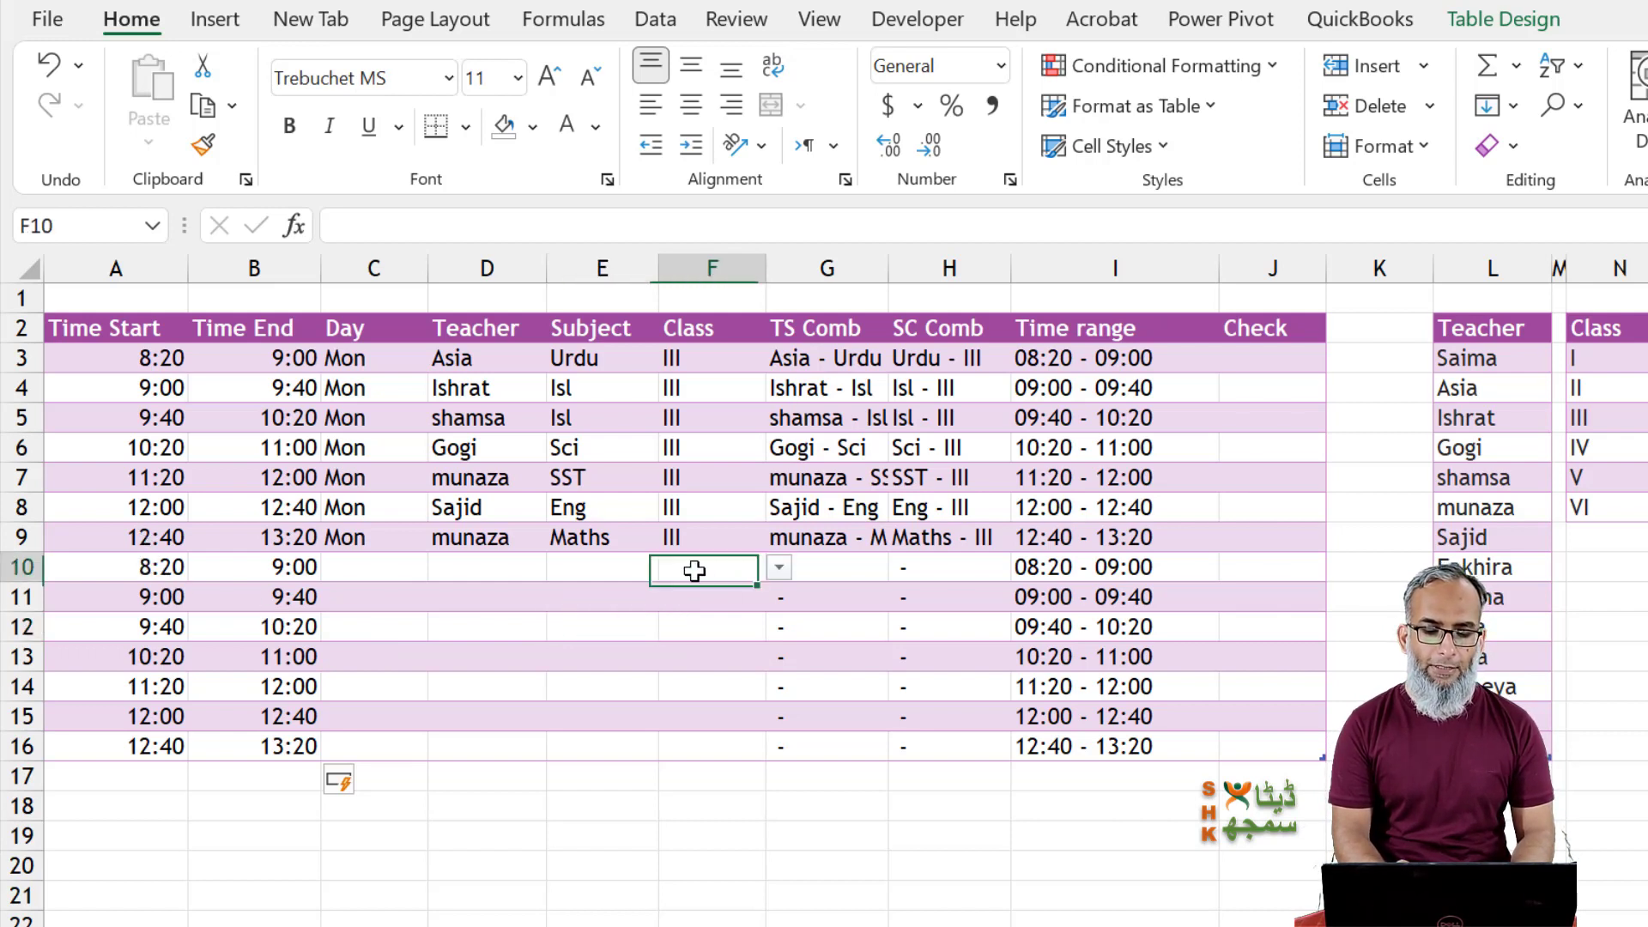
left_click(777, 567)
left_click(717, 700)
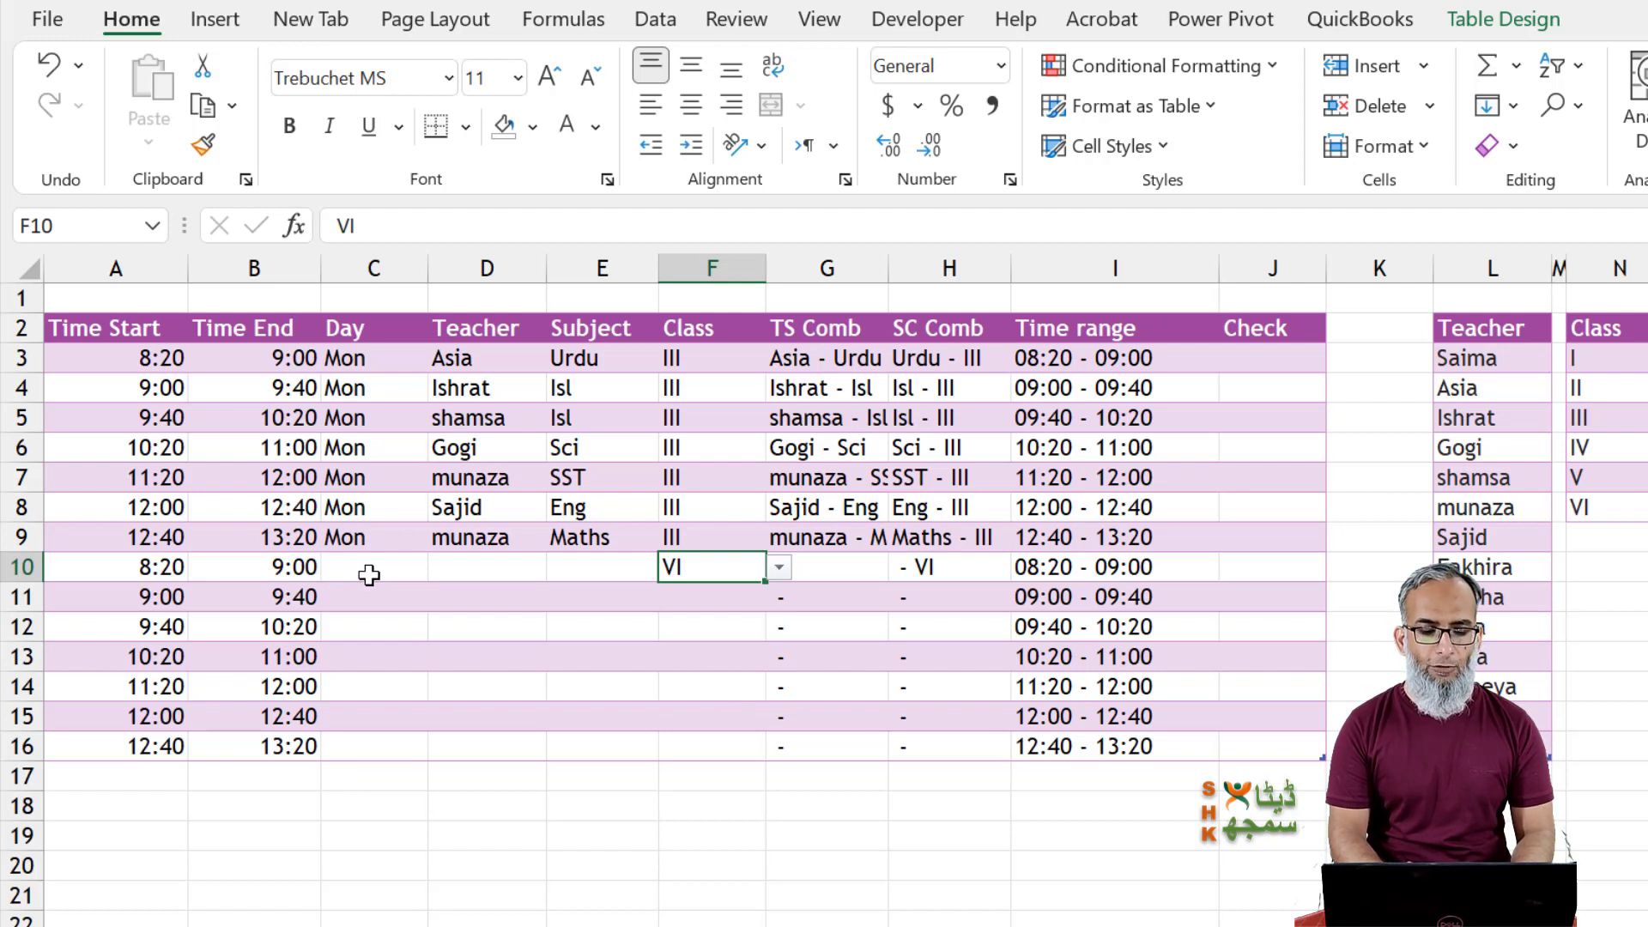
left_click(369, 575)
left_click(440, 567)
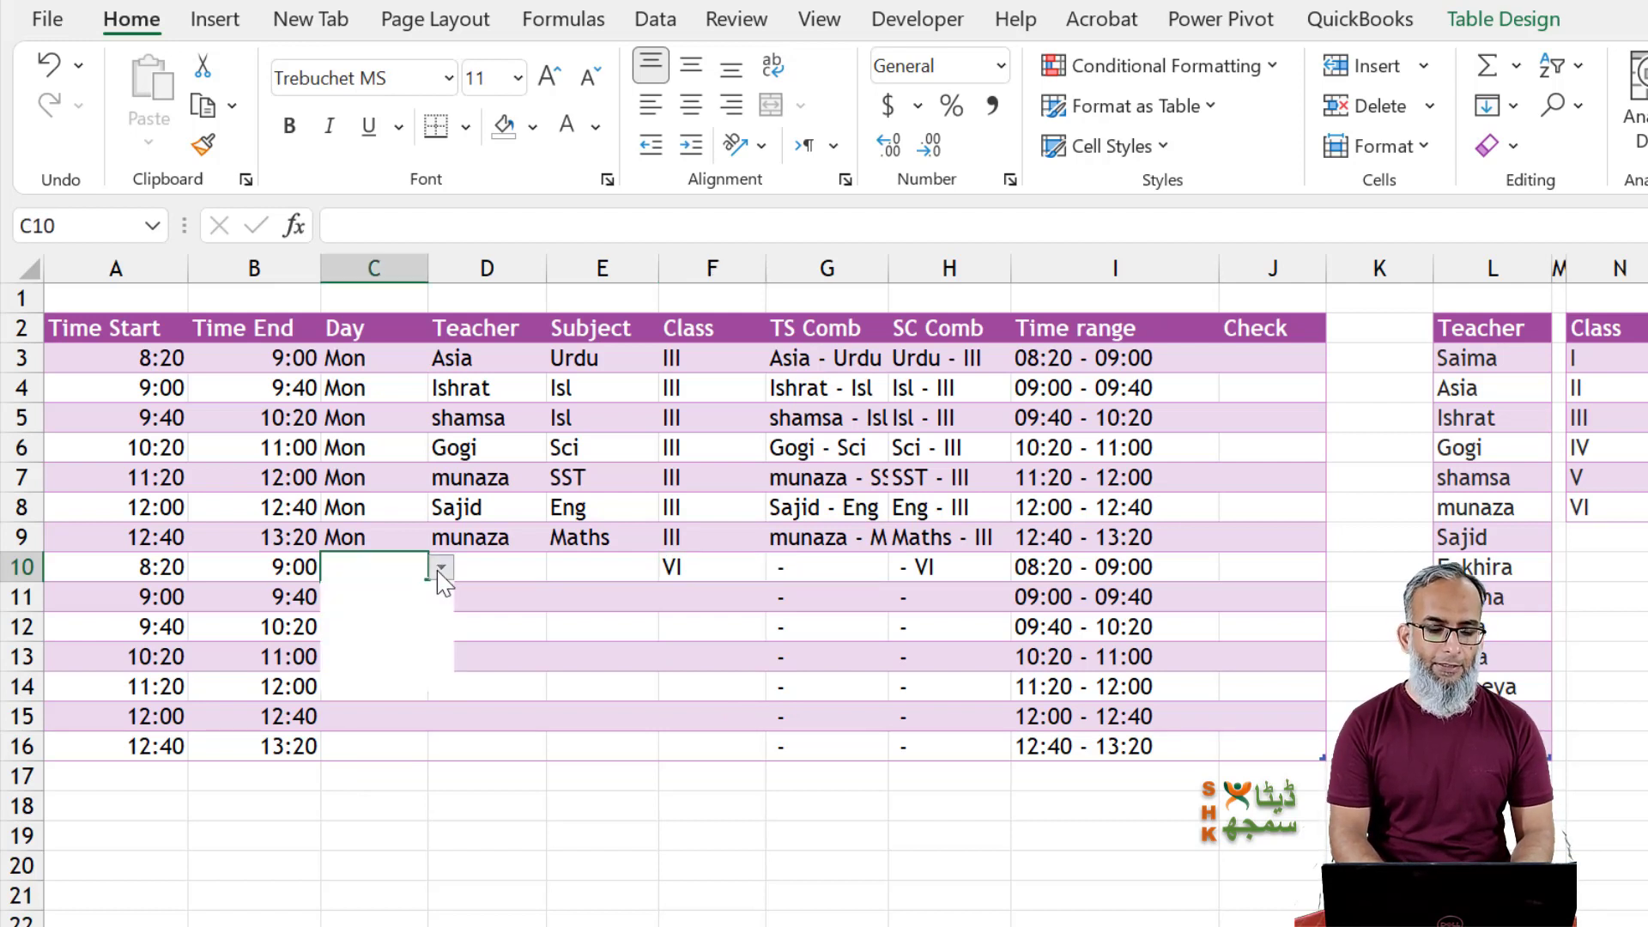
left_click(400, 595)
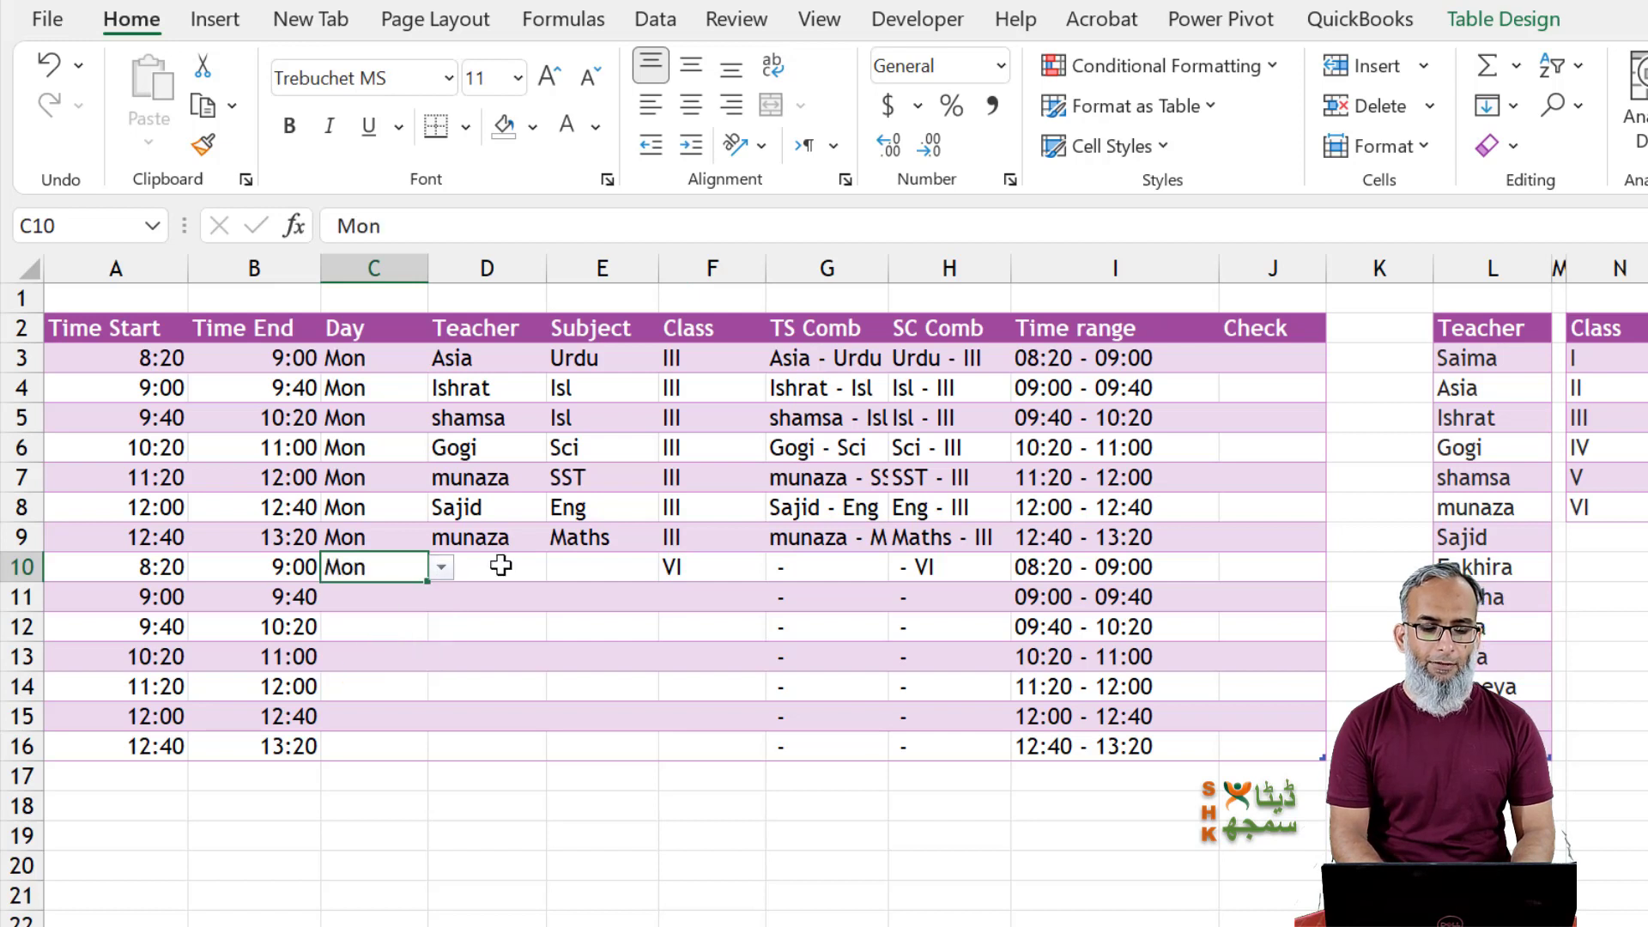
Assign row 10 the same teacher as row 3 to test the duplicate booking check.
left_click(498, 568)
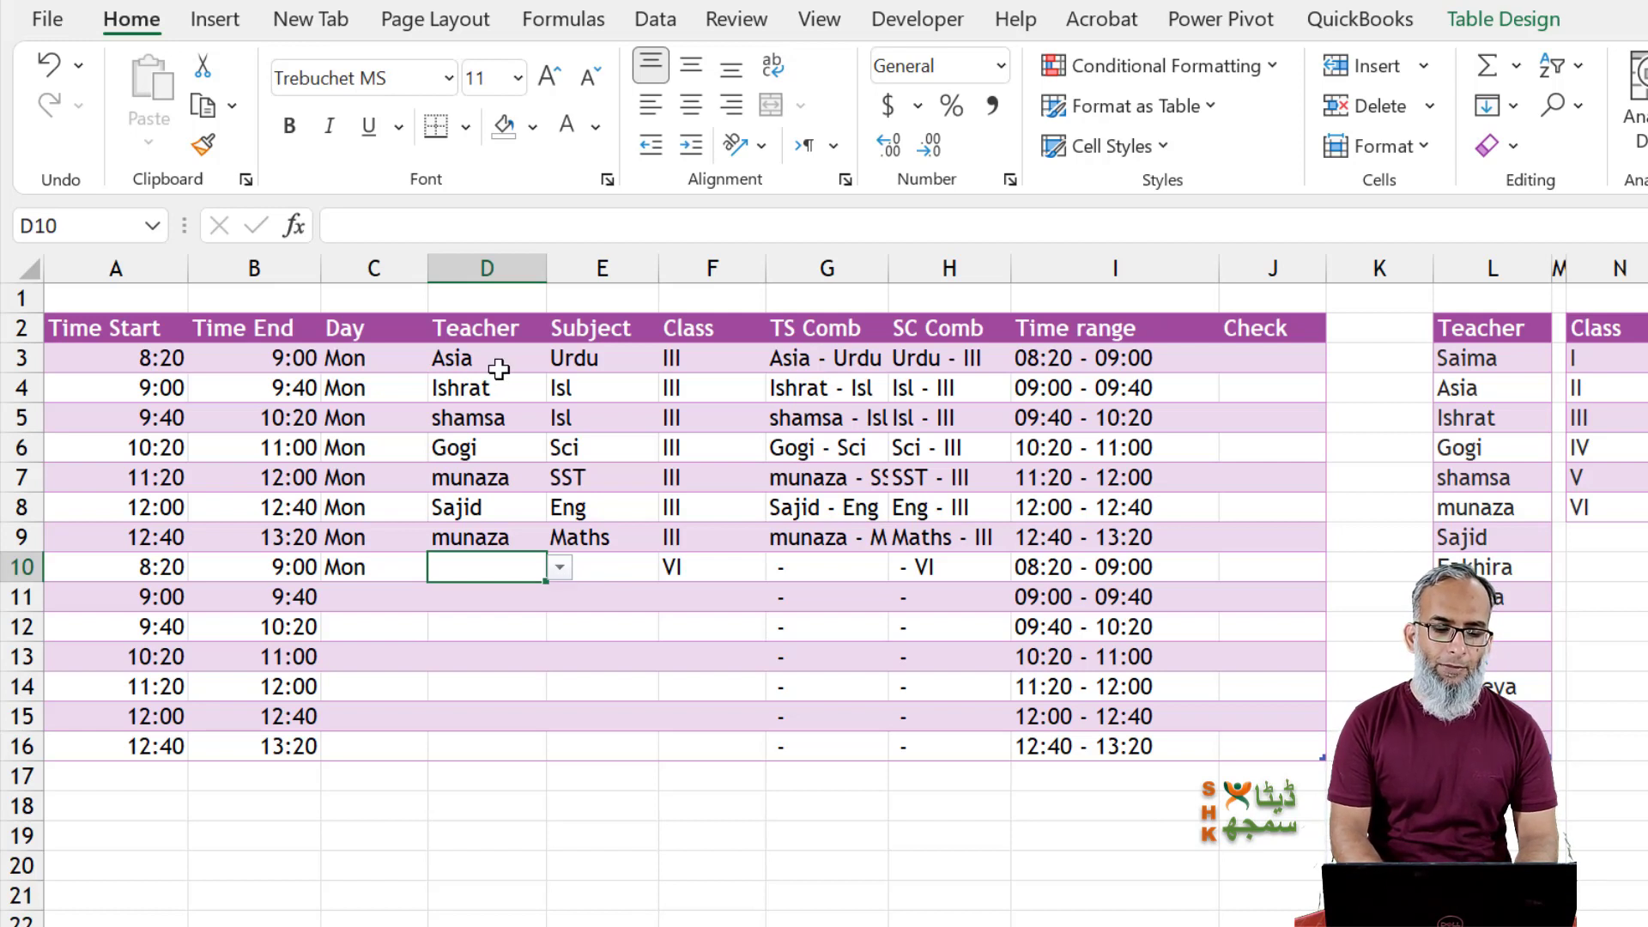
left_click(558, 568)
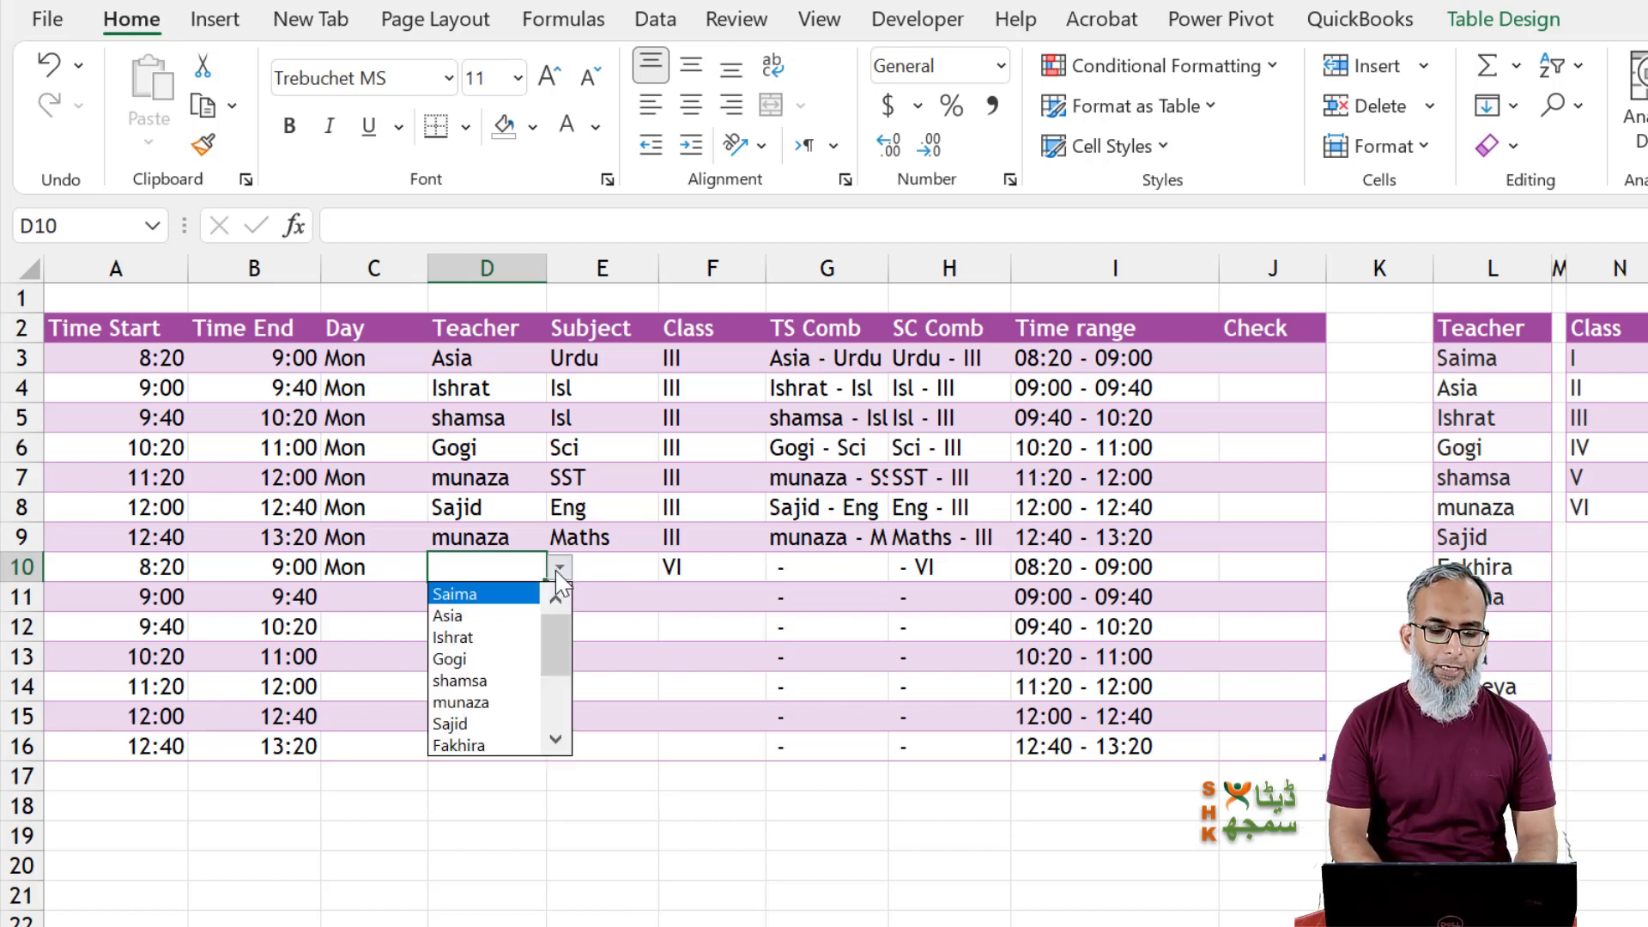
left_click(503, 616)
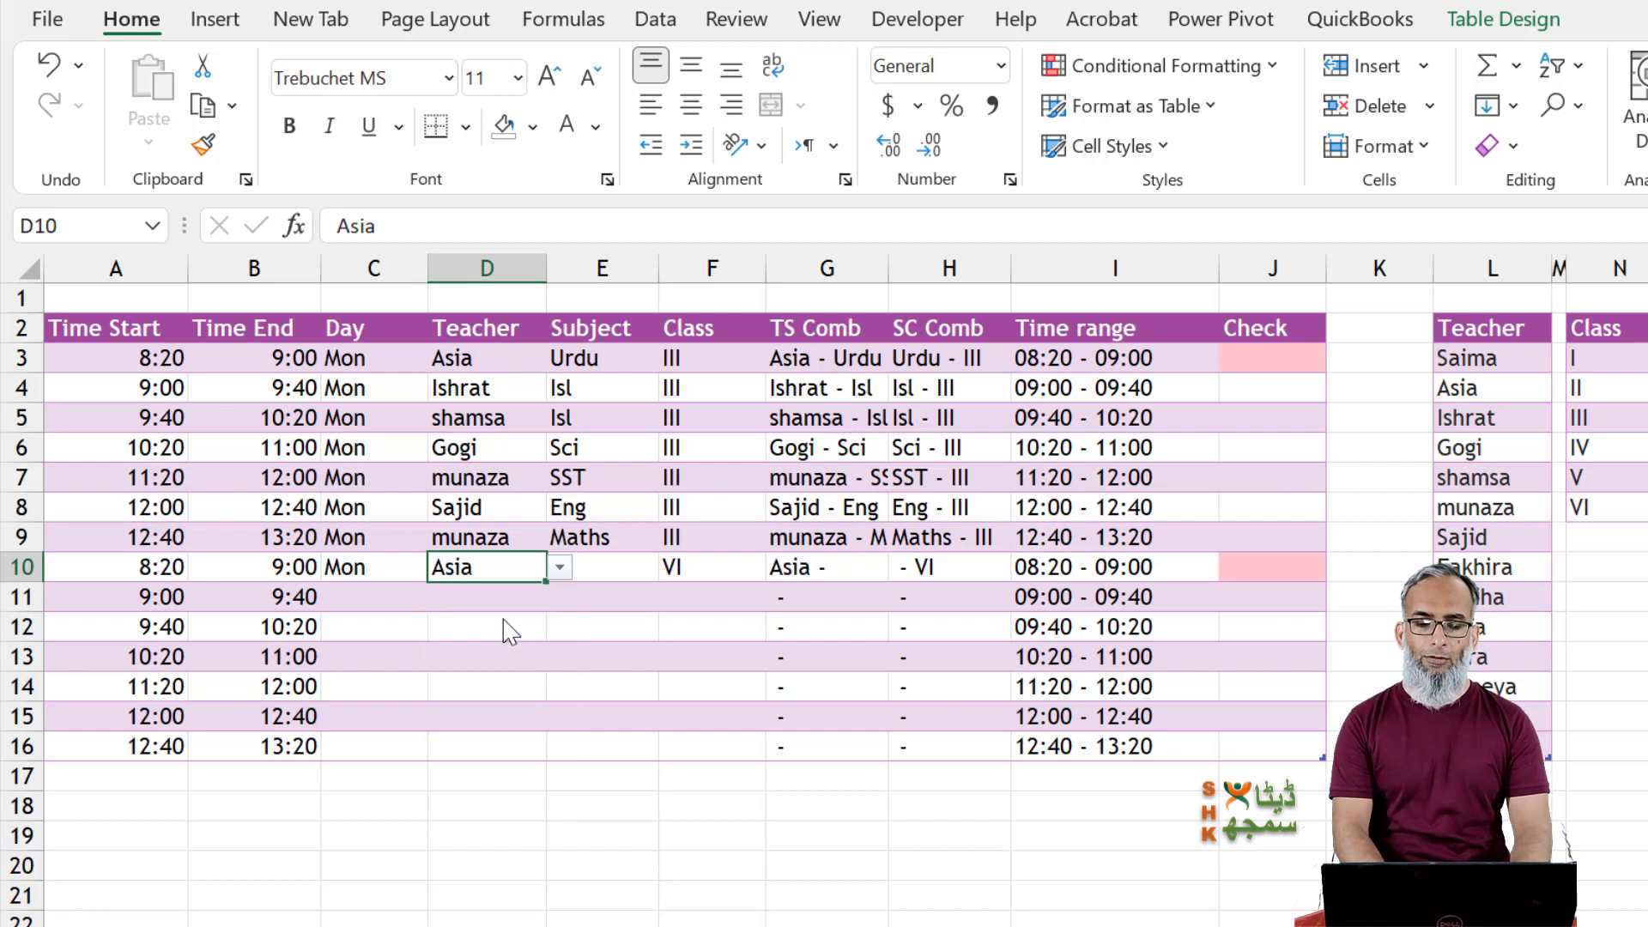
left_click(1308, 565)
left_click(679, 628)
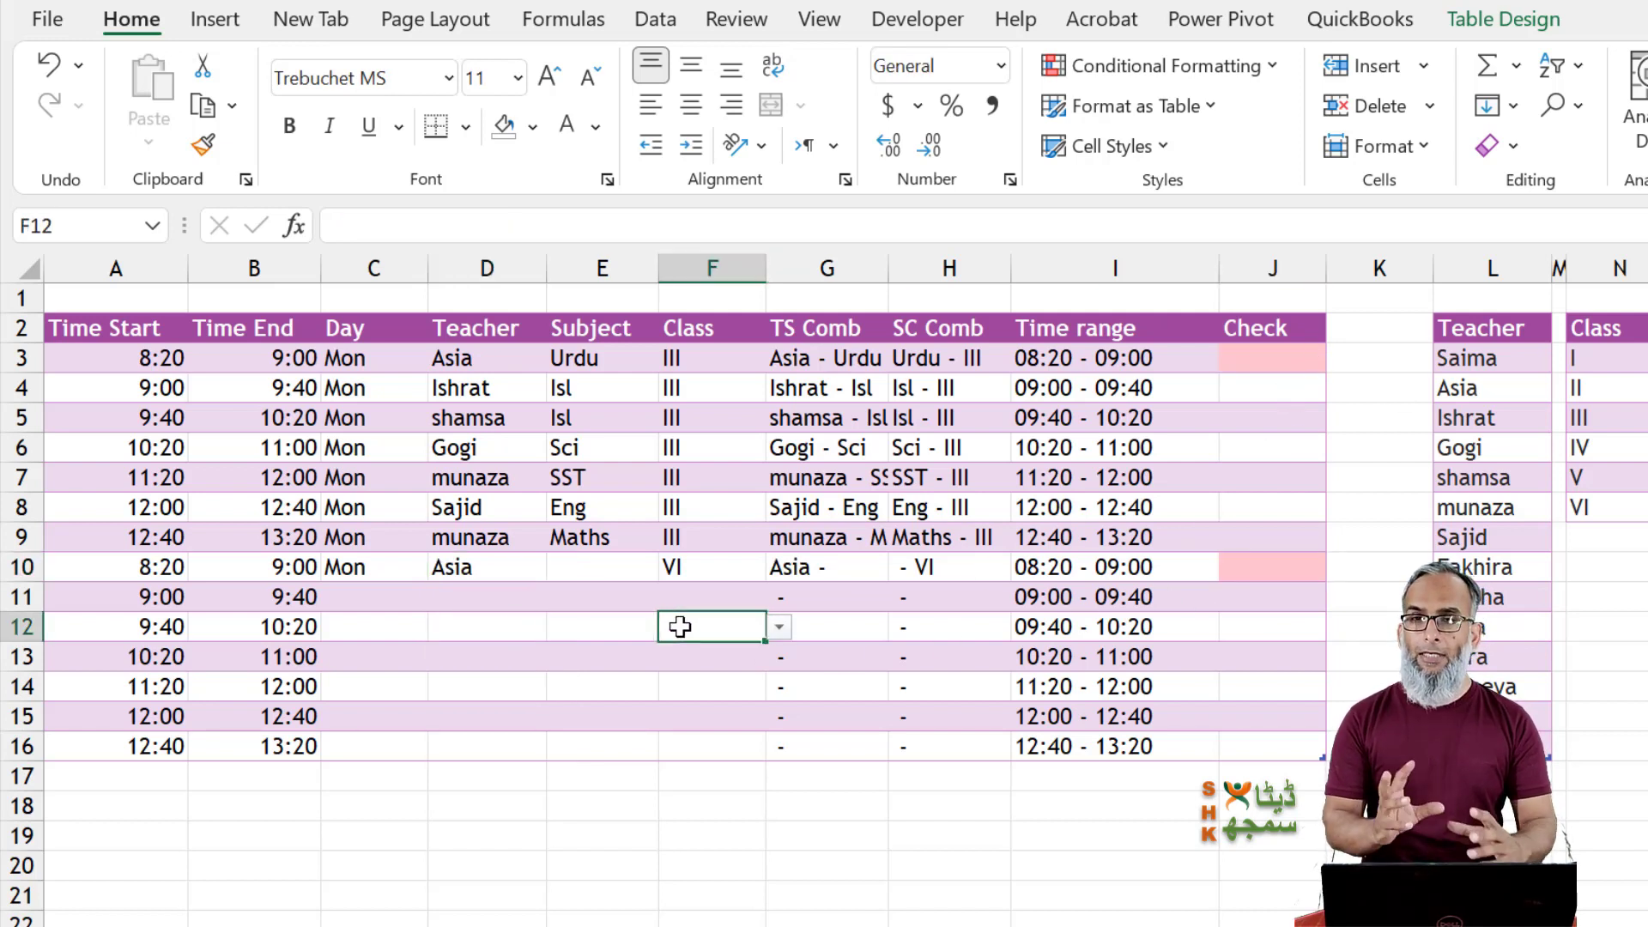
Turn off banded rows for the Schedule table.
left_click(645, 588)
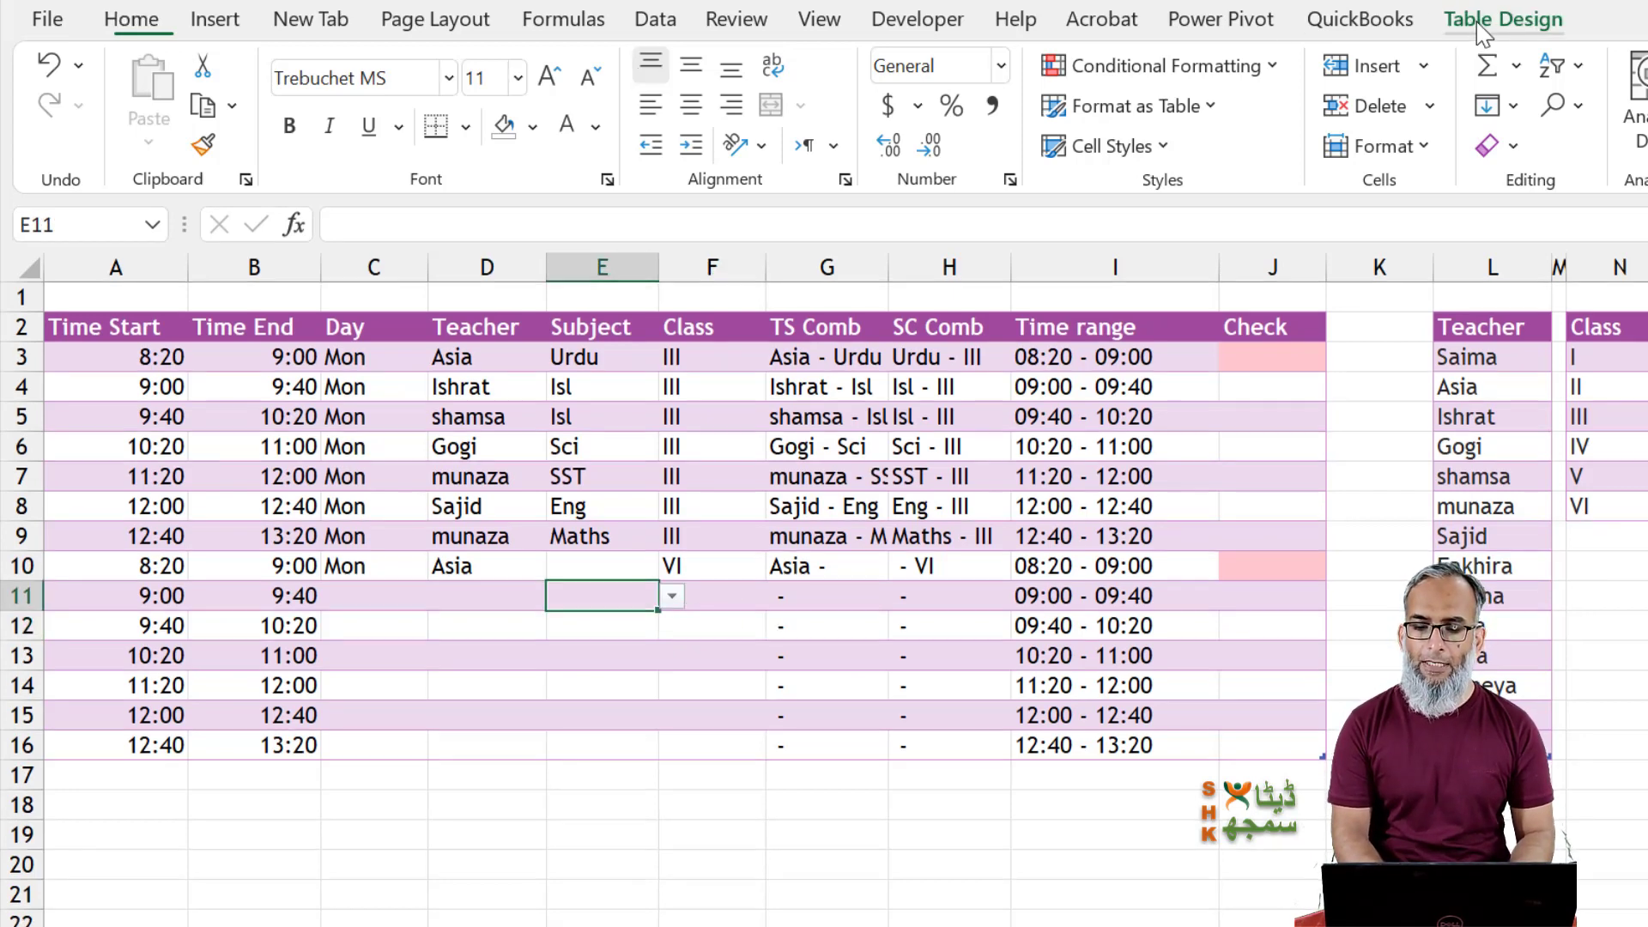
left_click(1502, 24)
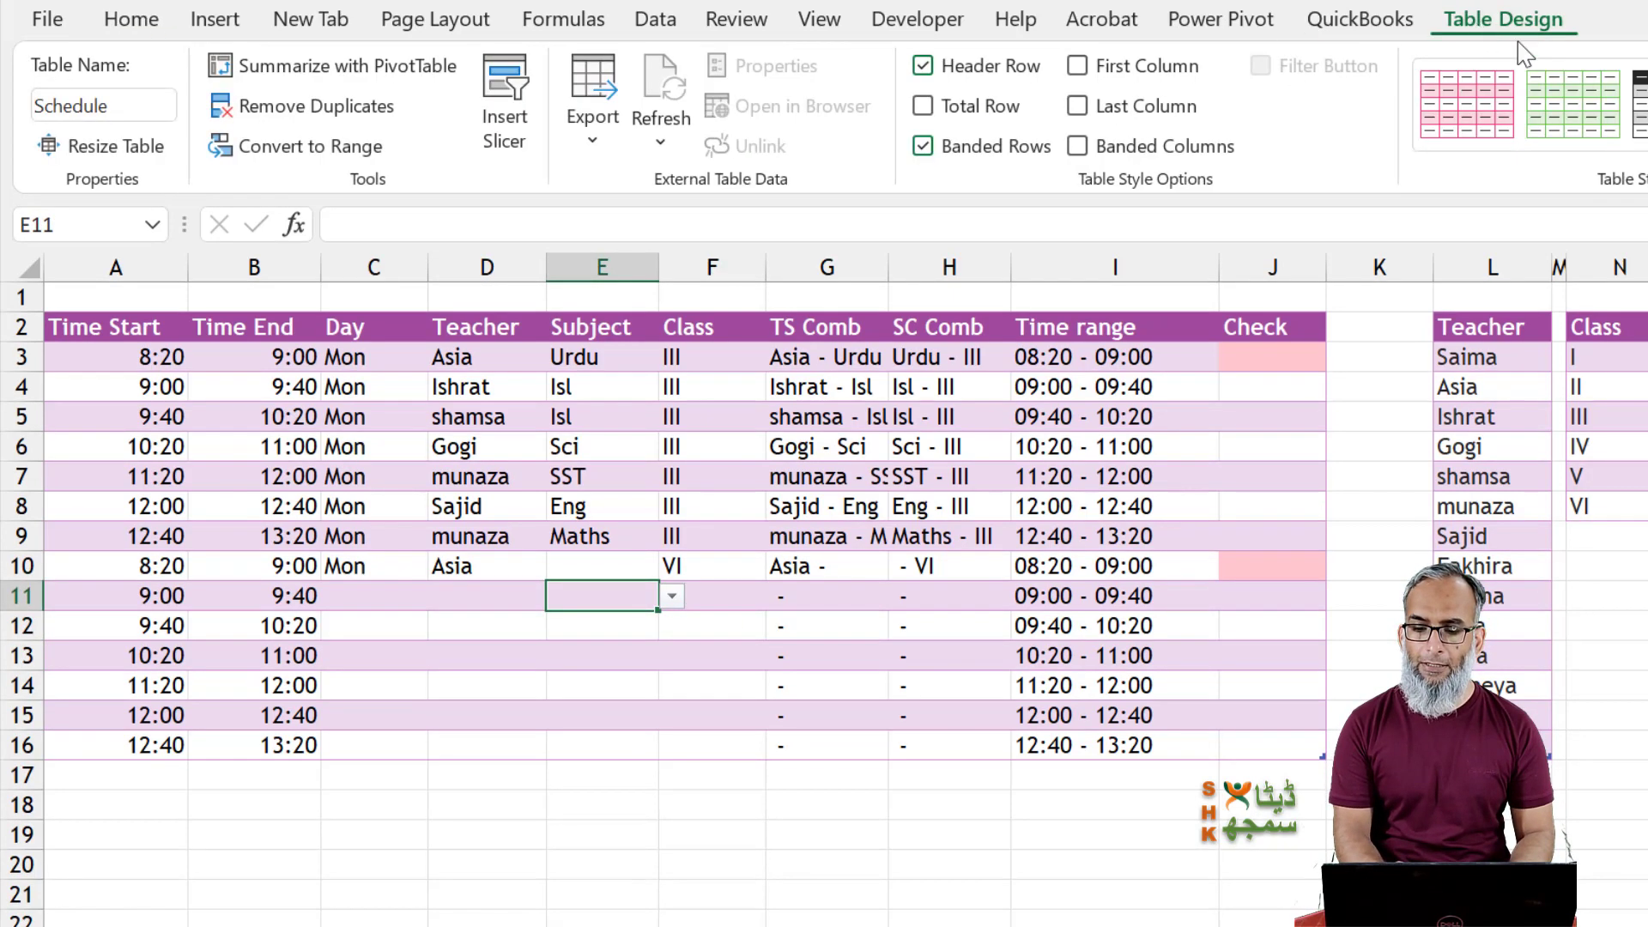
left_click(924, 147)
left_click(966, 598)
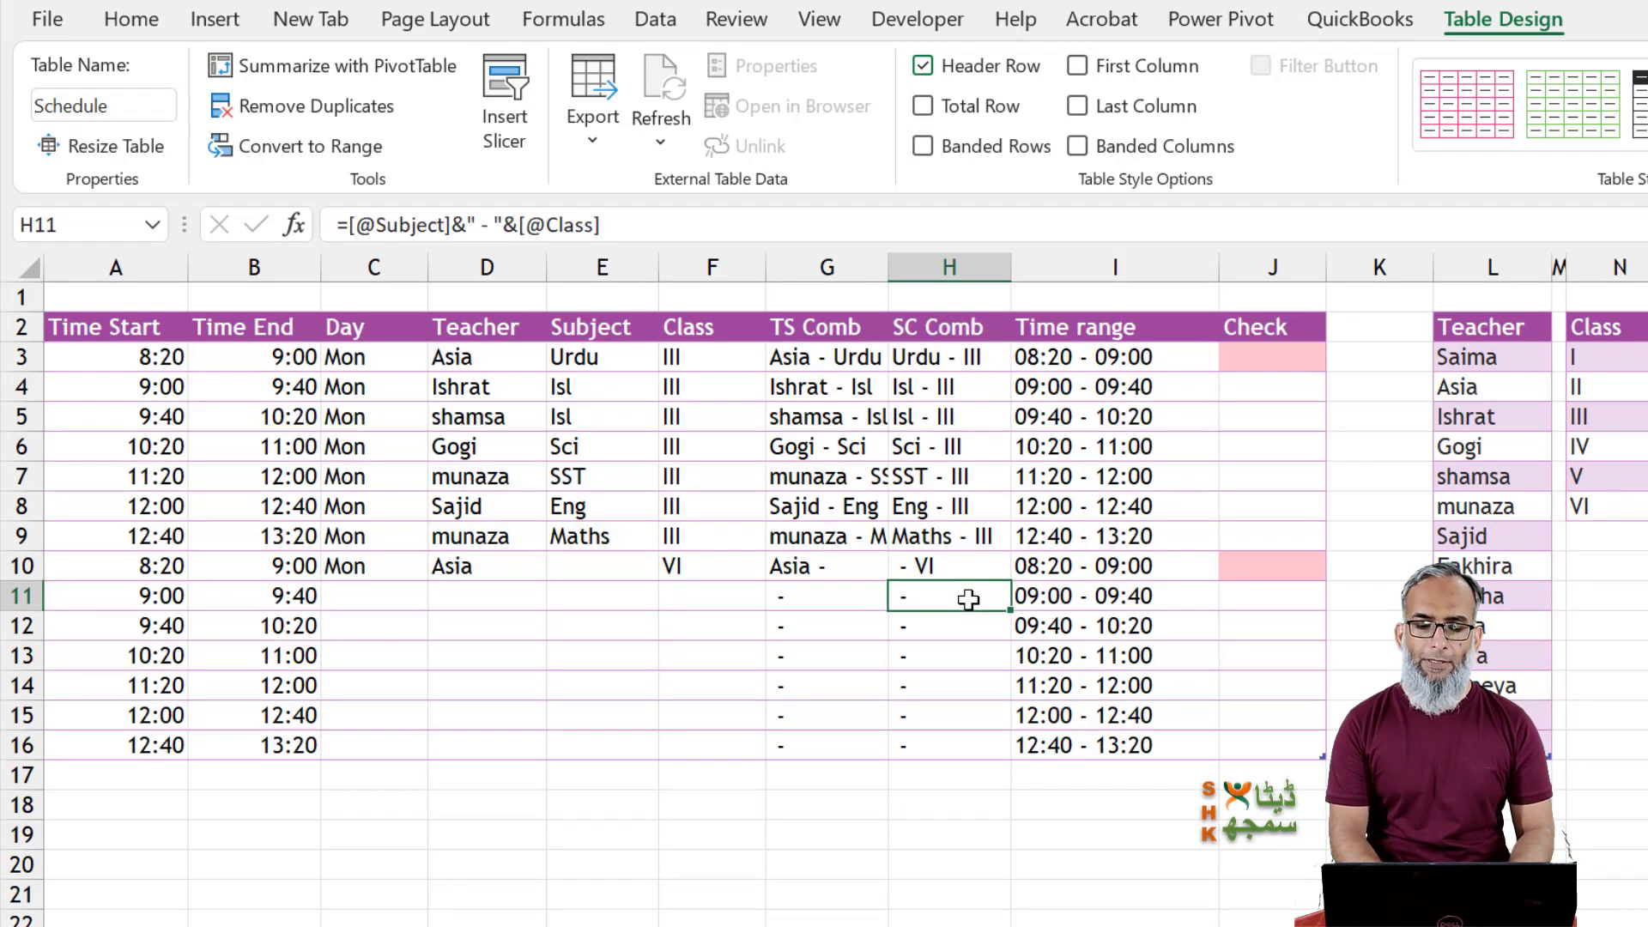
left_click(1268, 472)
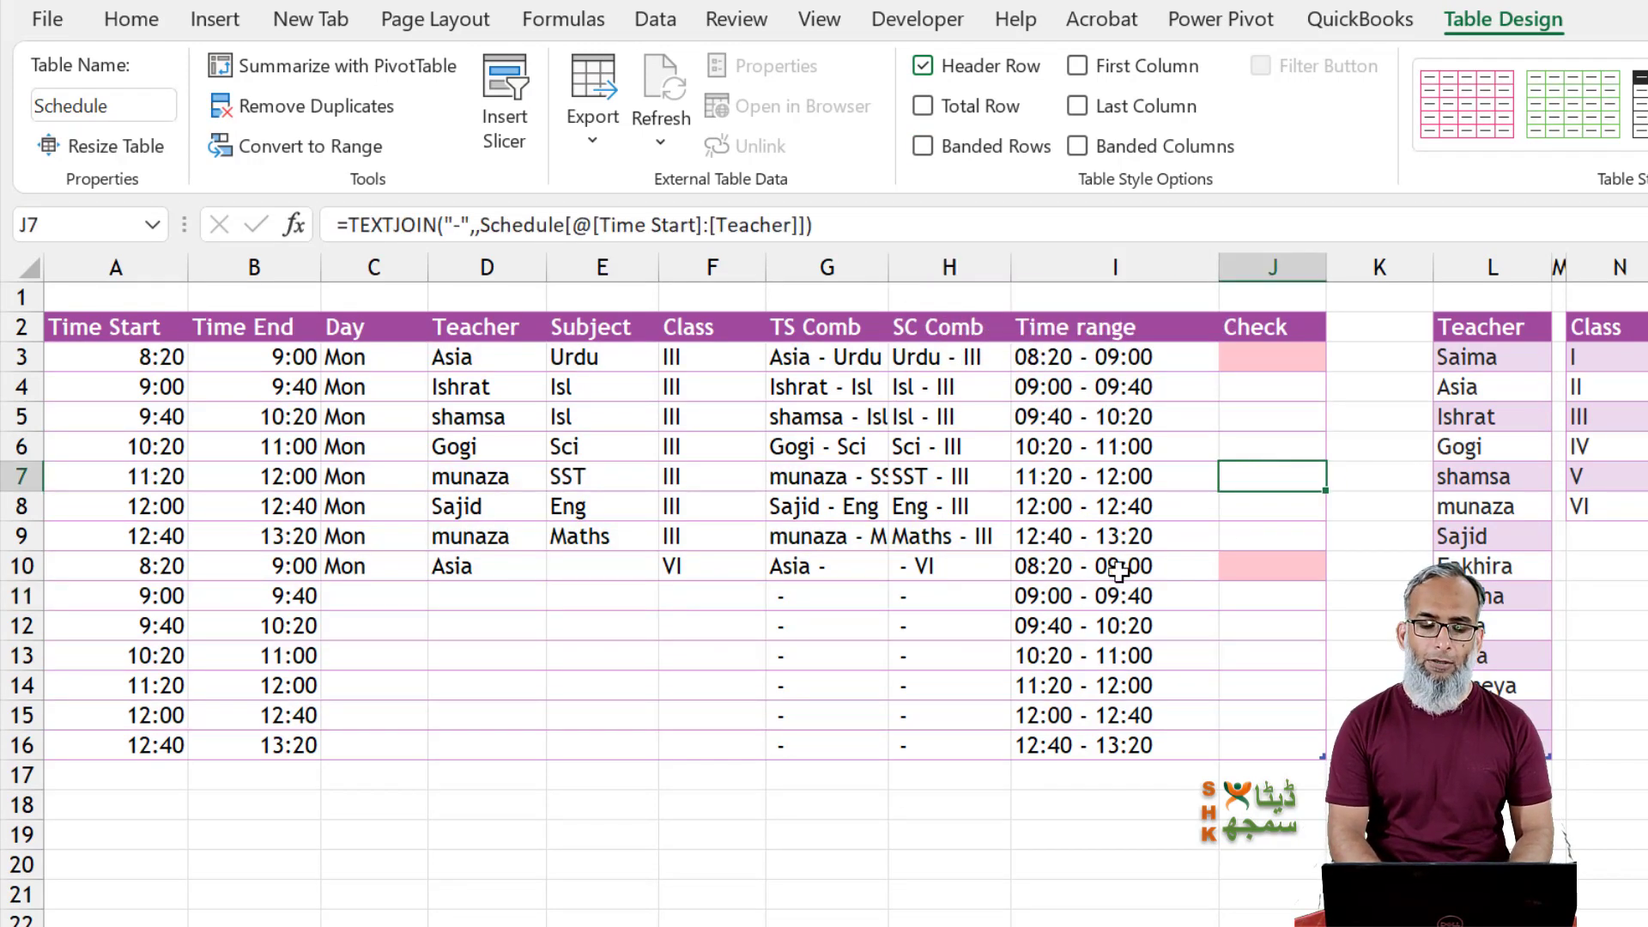
Show the filter buttons on the Schedule table and filter the Check column by the light red cell color.
left_click(934, 568)
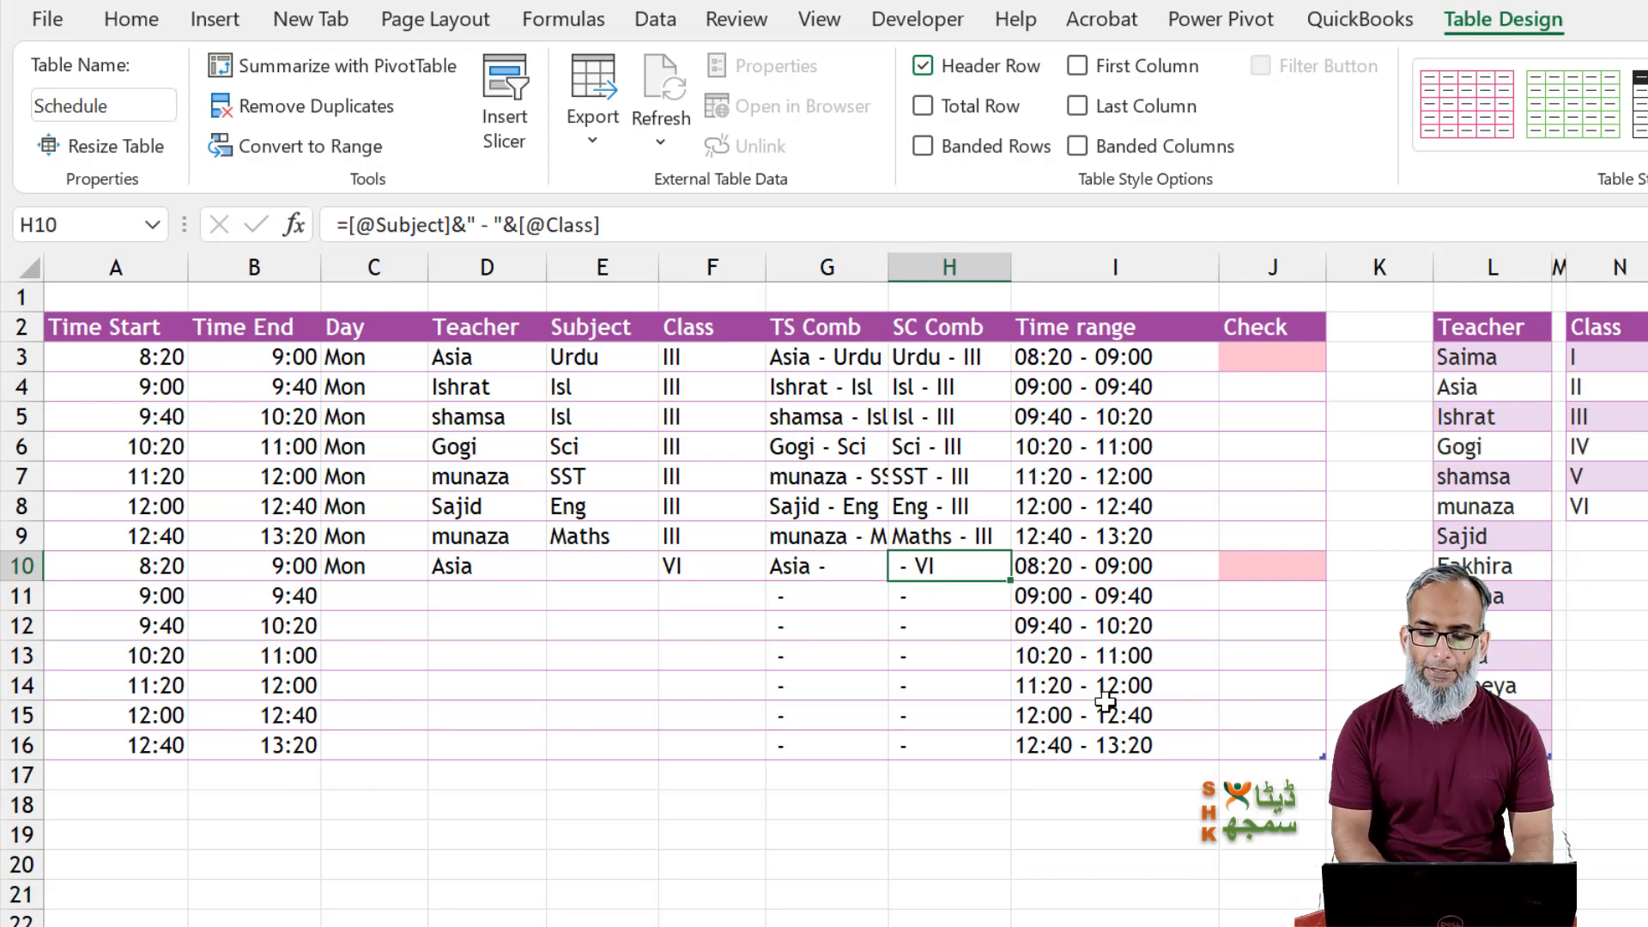
key("ctrl+shift+l")
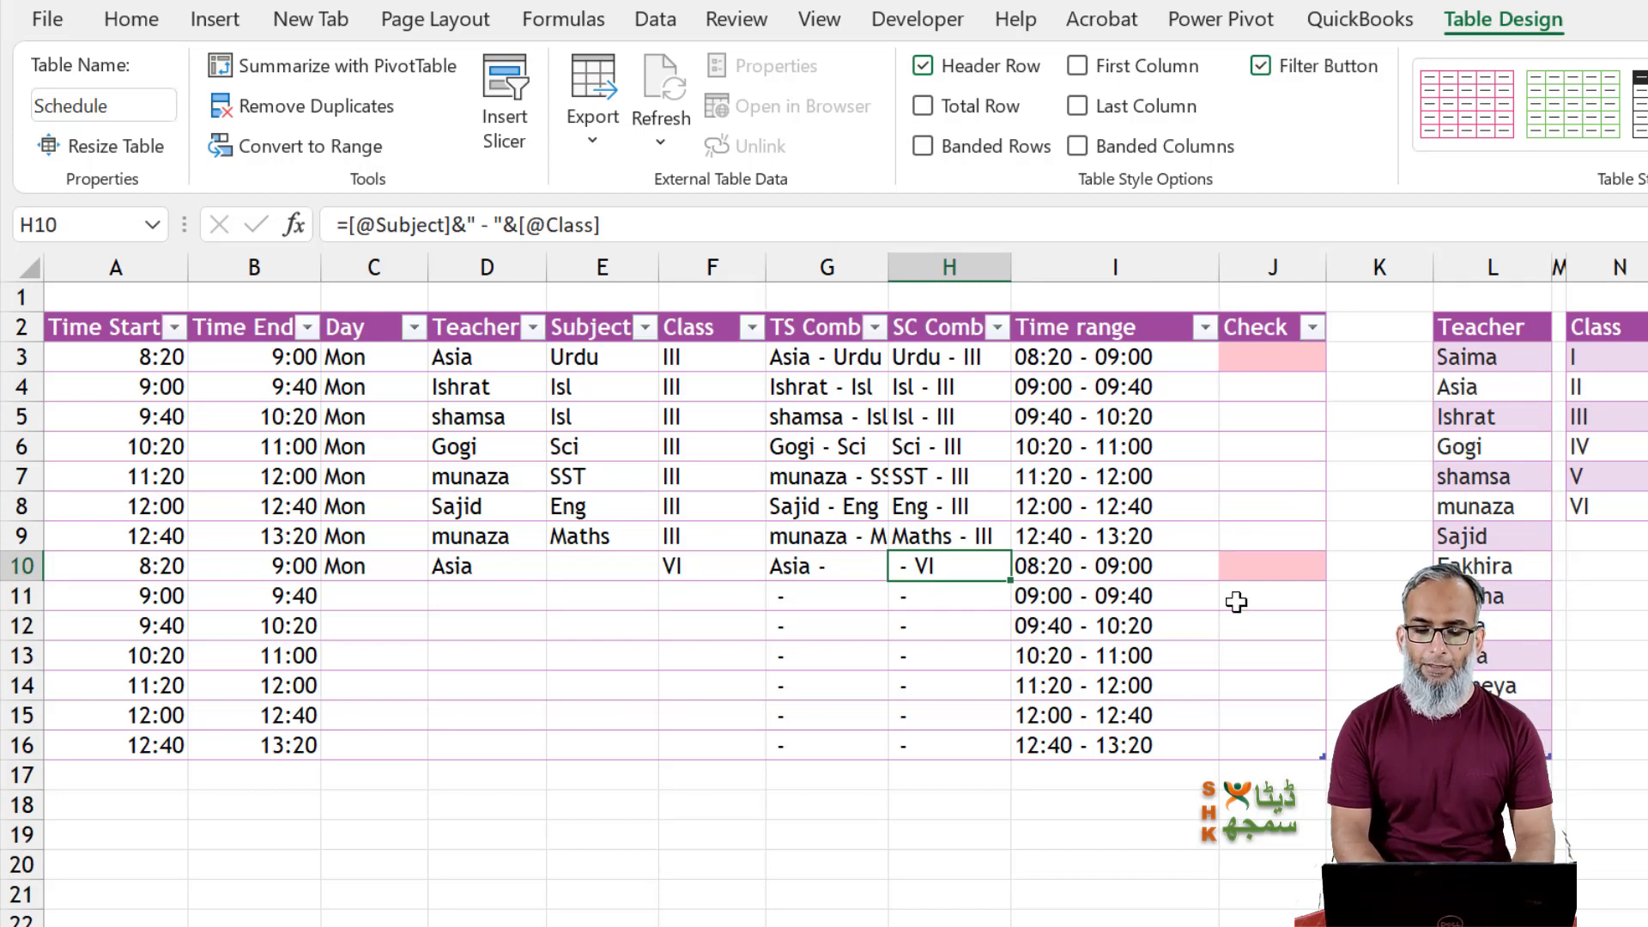
left_click(1313, 329)
mouse_move(1159, 553)
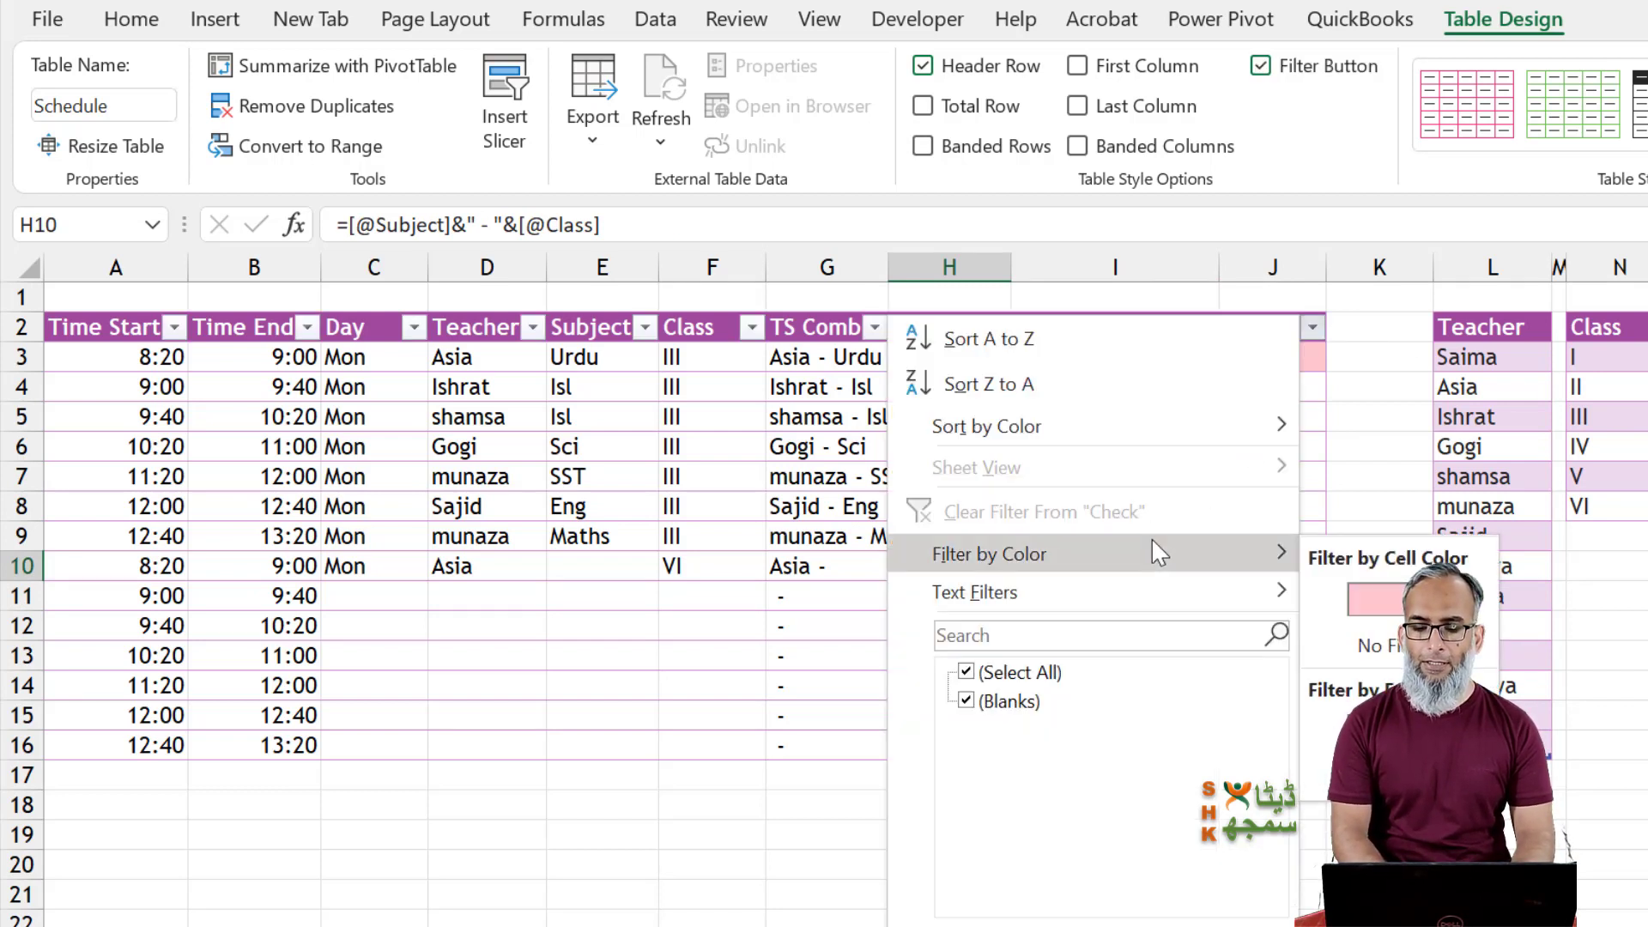
left_click(1376, 599)
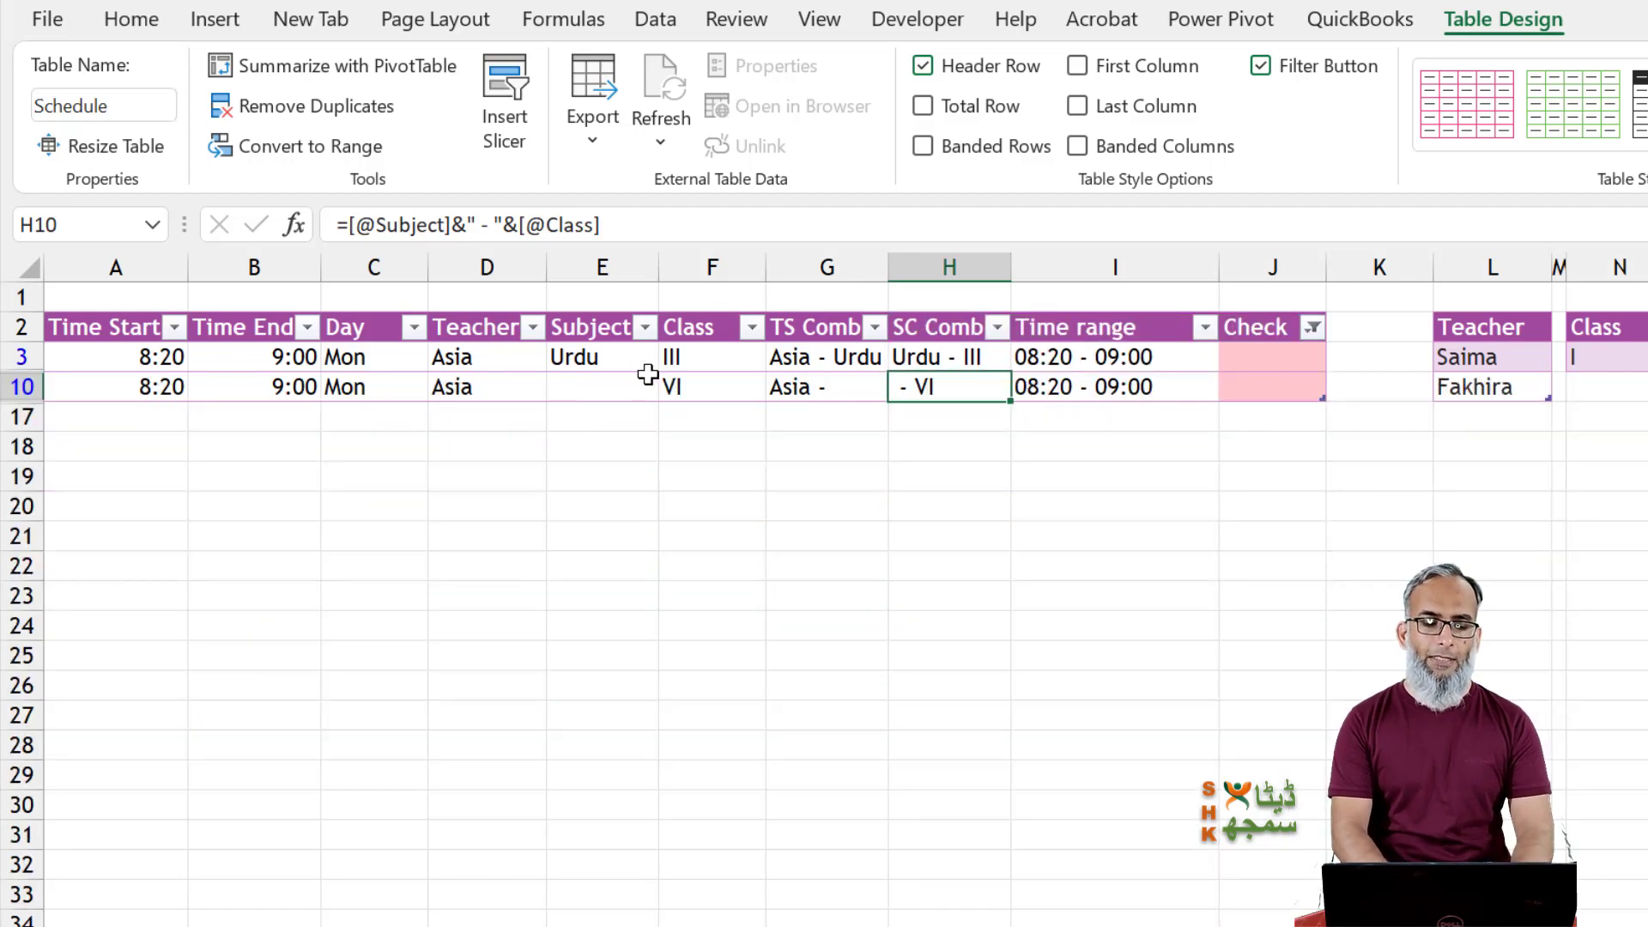
Replace the double-booked teacher in D10 with a different teacher from the validation list.
left_click(491, 394)
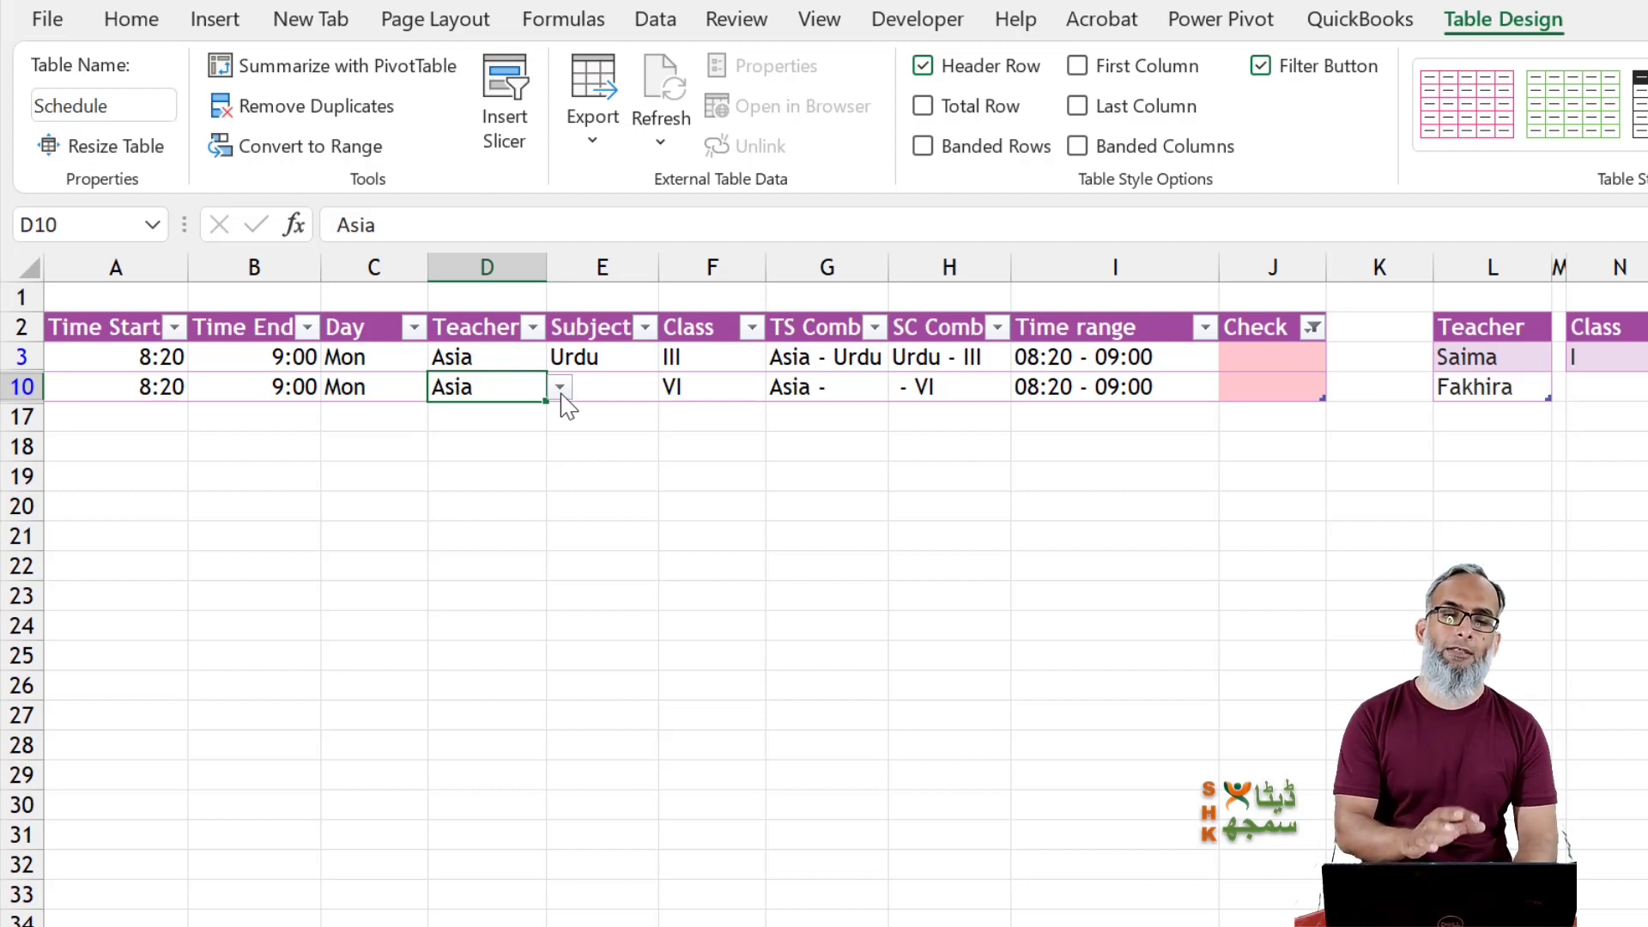
left_click(560, 391)
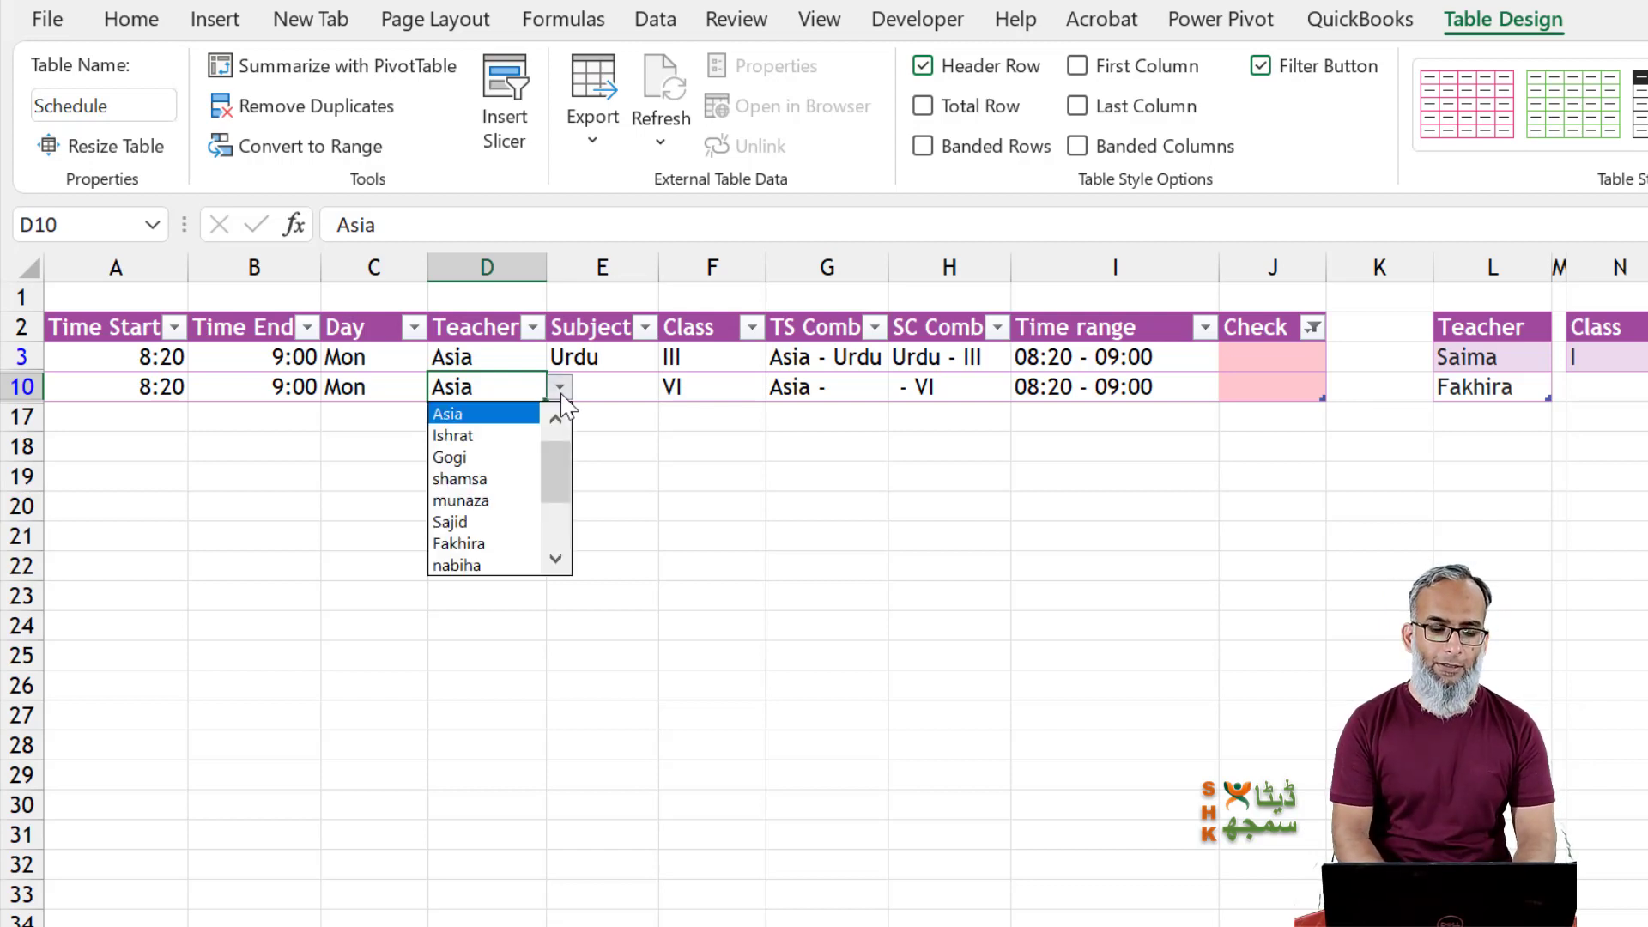
left_click(506, 565)
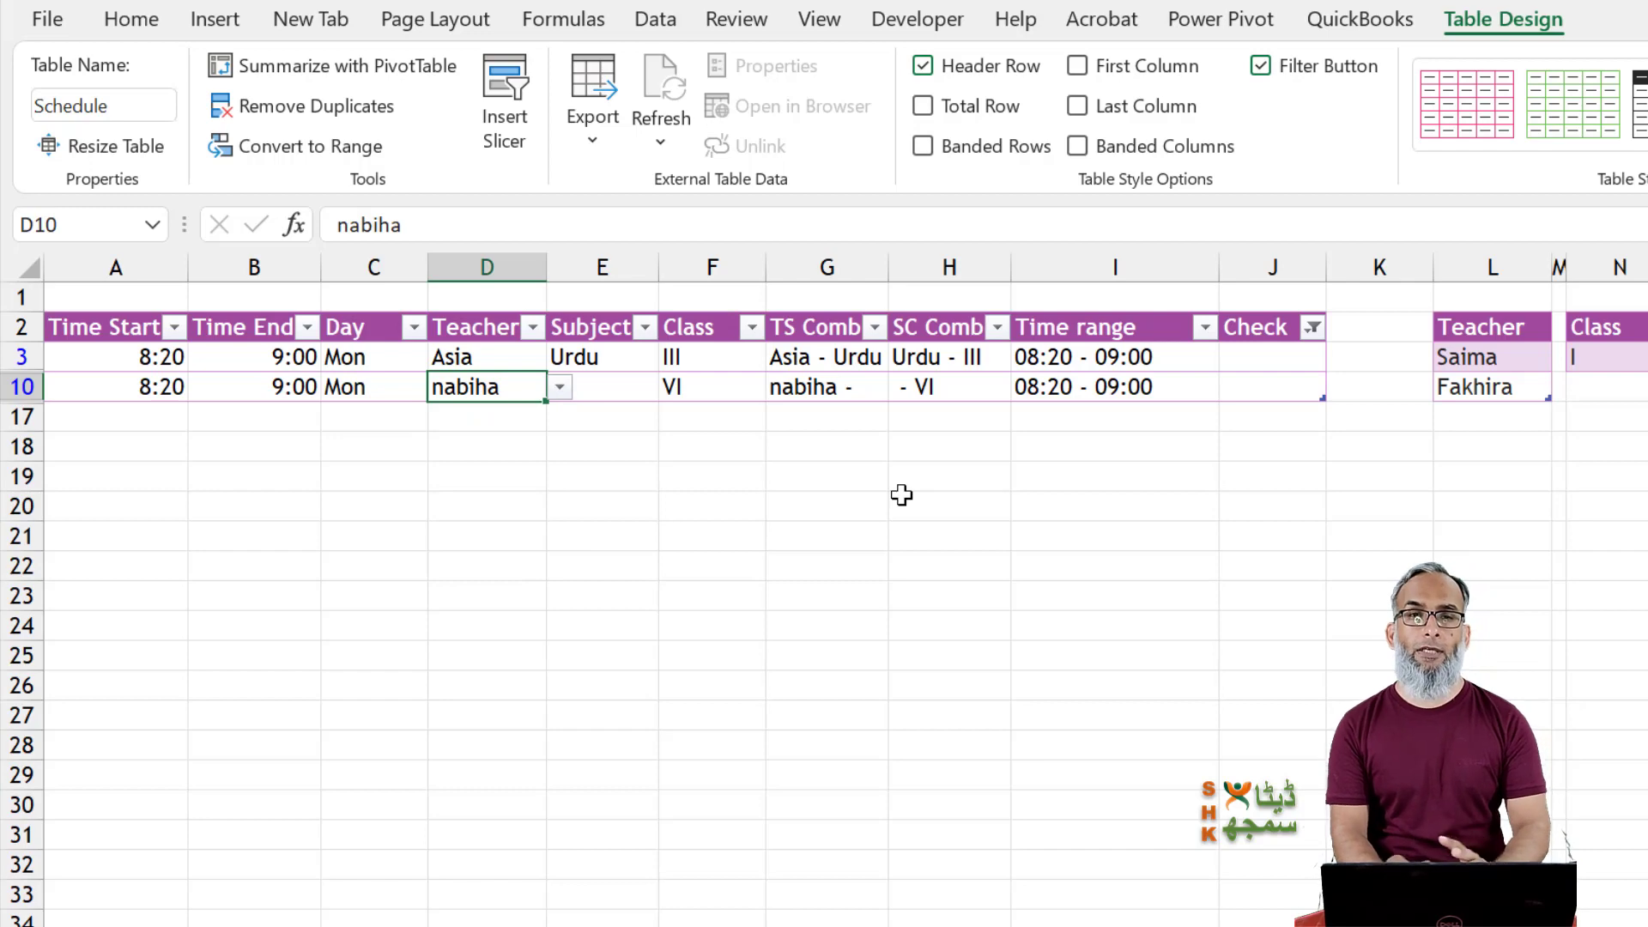
Clear the color filter from the Check column.
left_click(1312, 328)
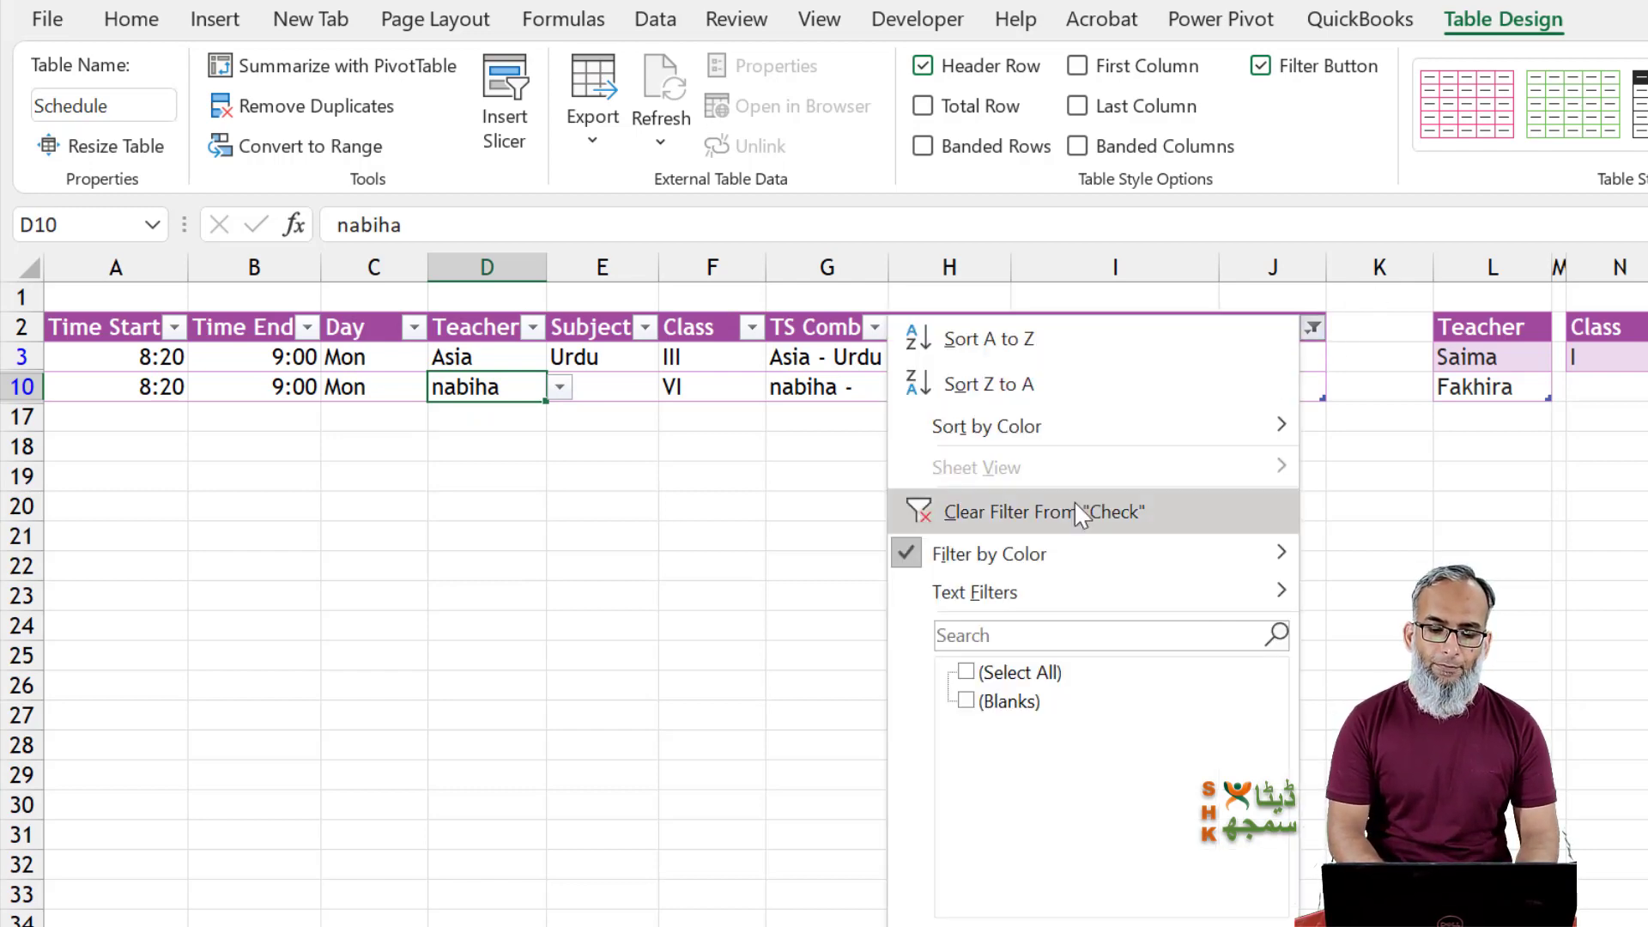
left_click(1041, 512)
left_click(1030, 512)
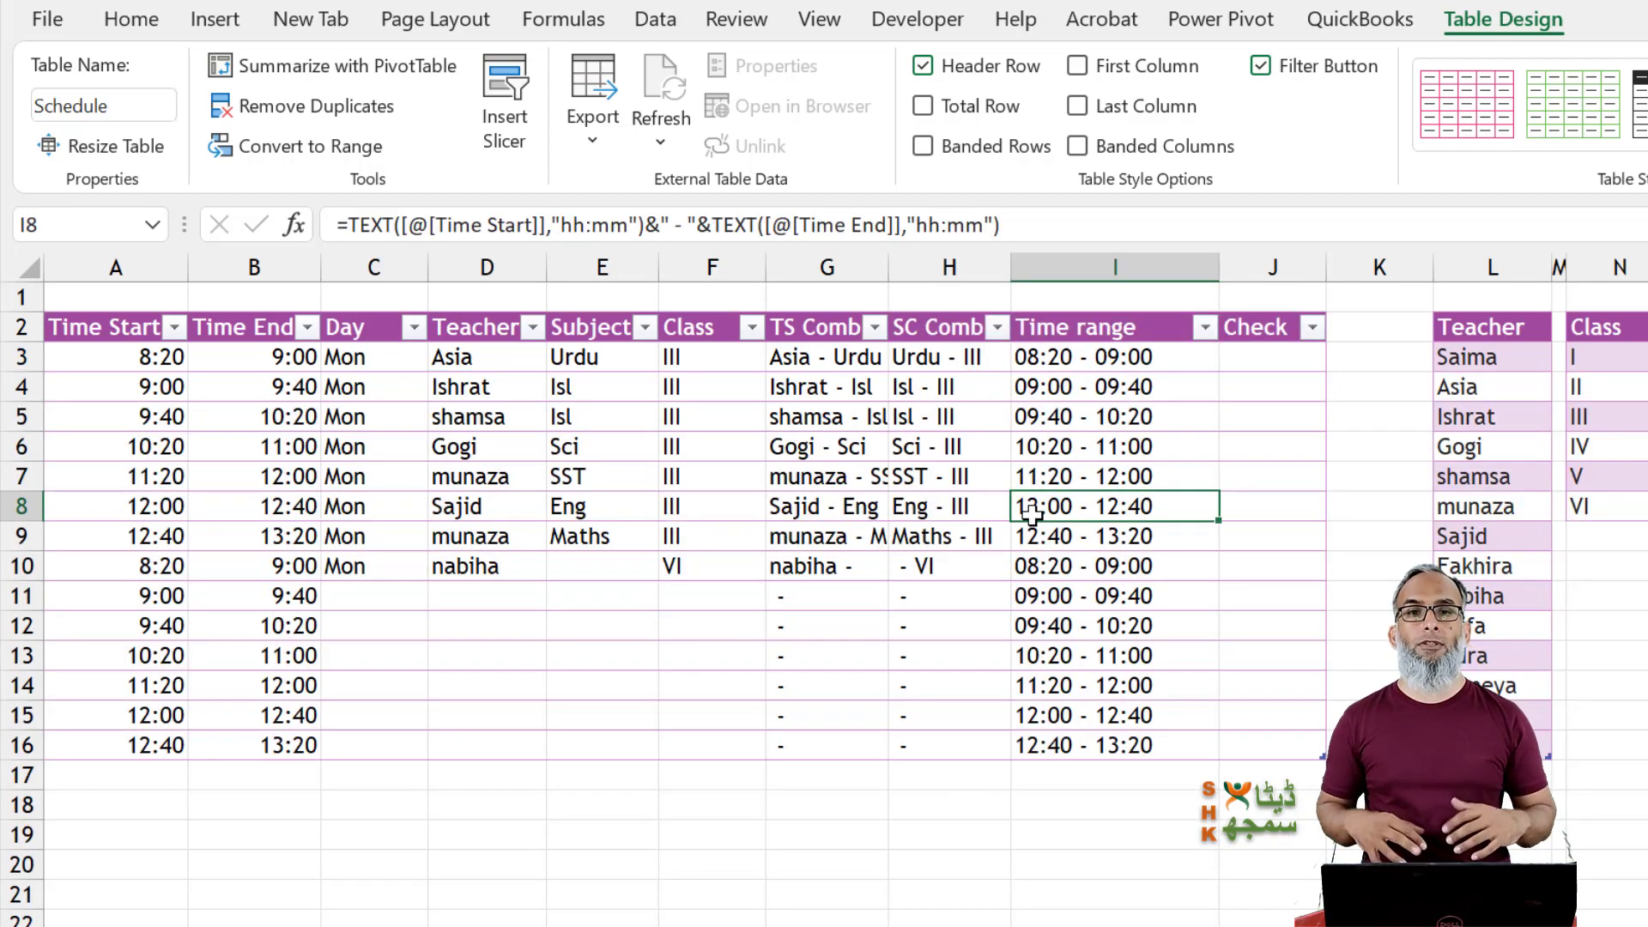